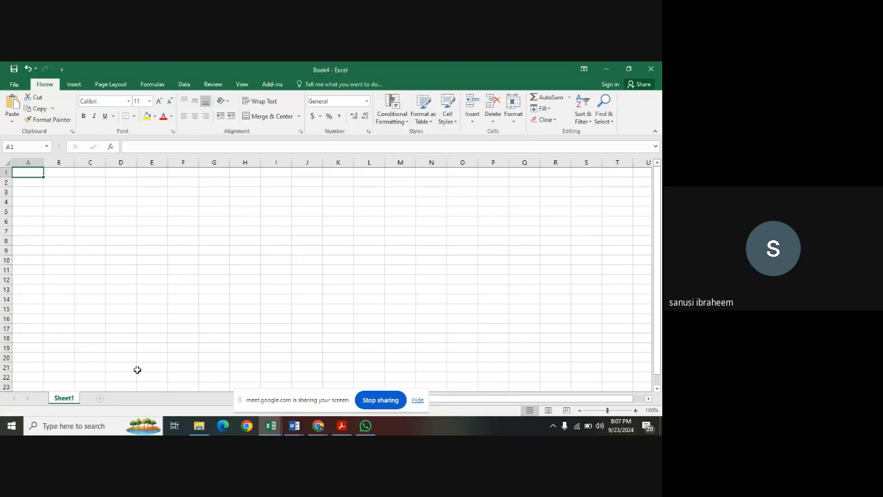
Add two new worksheets to the workbook and switch to Sheet2.
{"action": "left_click", "coordinate": [101, 399]}
{"action": "left_click", "coordinate": [125, 399]}
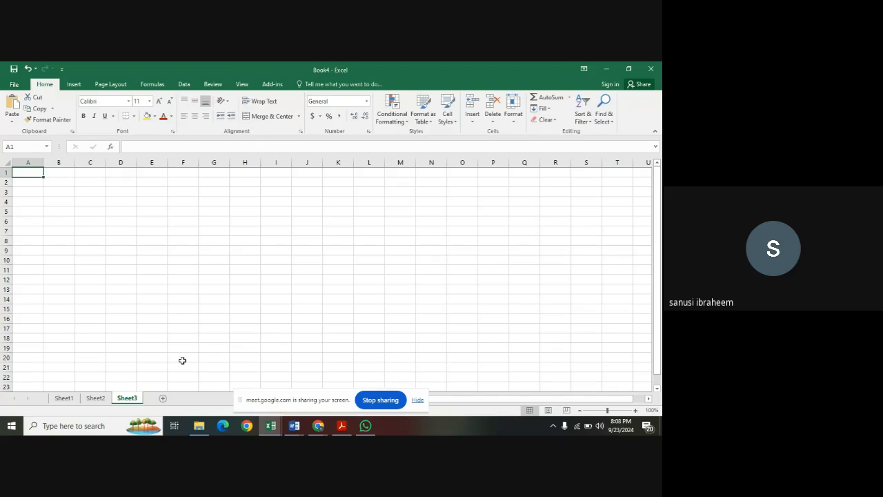
{"action": "right_click", "coordinate": [104, 405]}
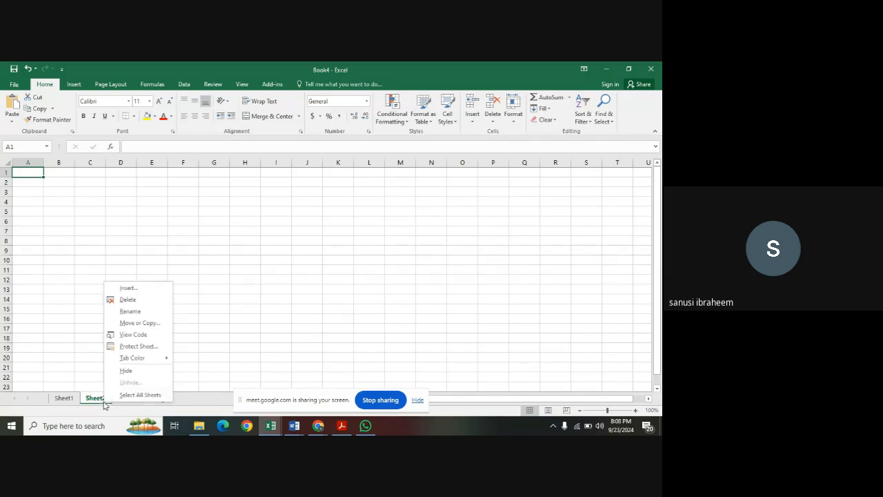
{"action": "left_click", "coordinate": [90, 403]}
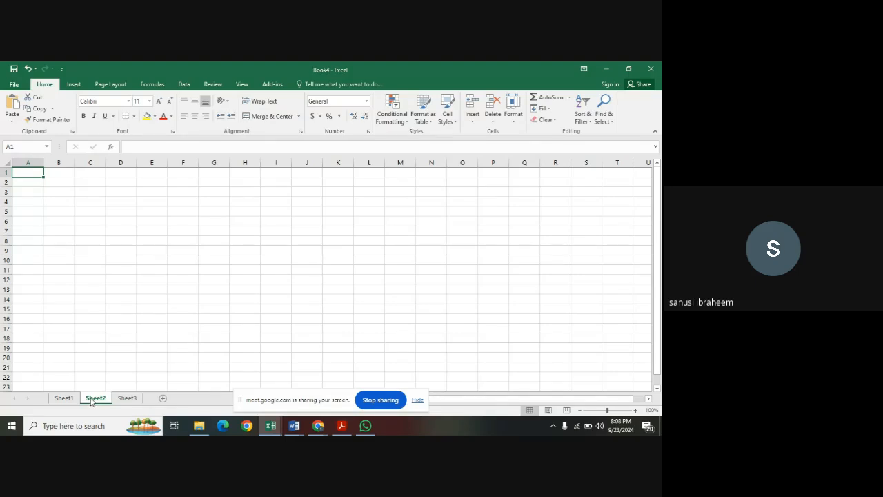
{"action": "right_click", "coordinate": [90, 402]}
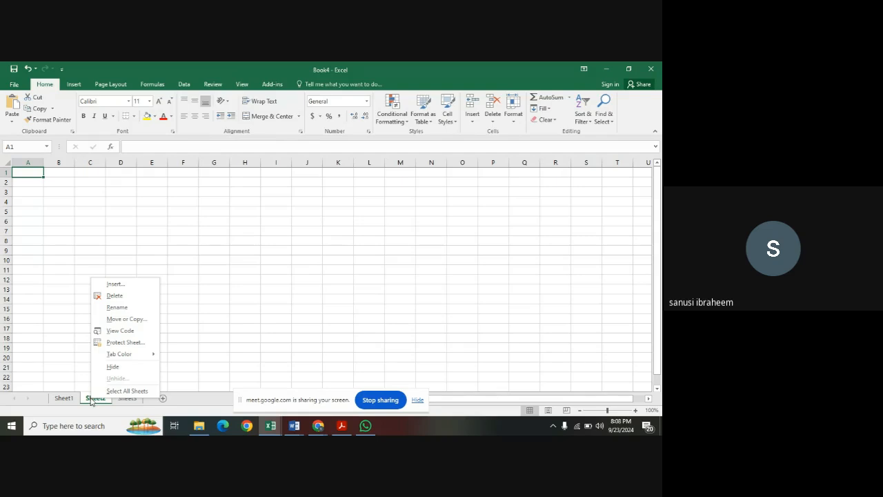
{"action": "left_click", "coordinate": [189, 335]}
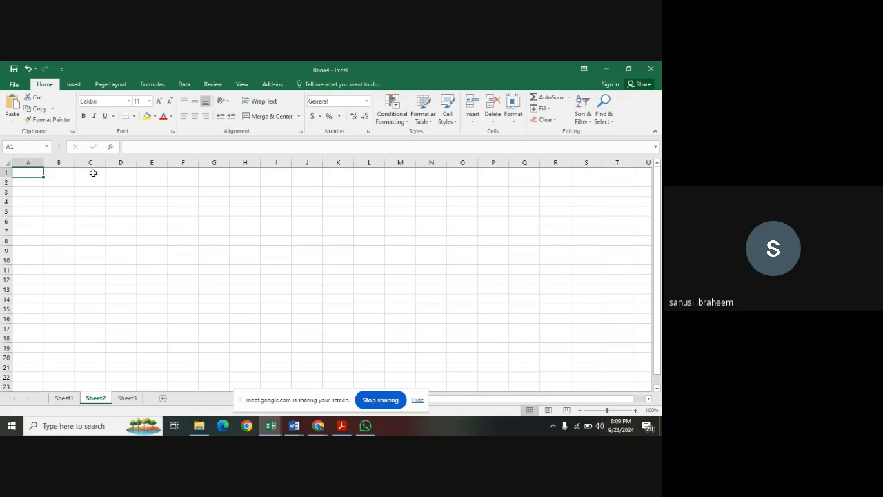
Enter "you" in cell A1 of Sheet2 and fill the cell with a light gold theme colour.
{"action": "type", "text": "y"}
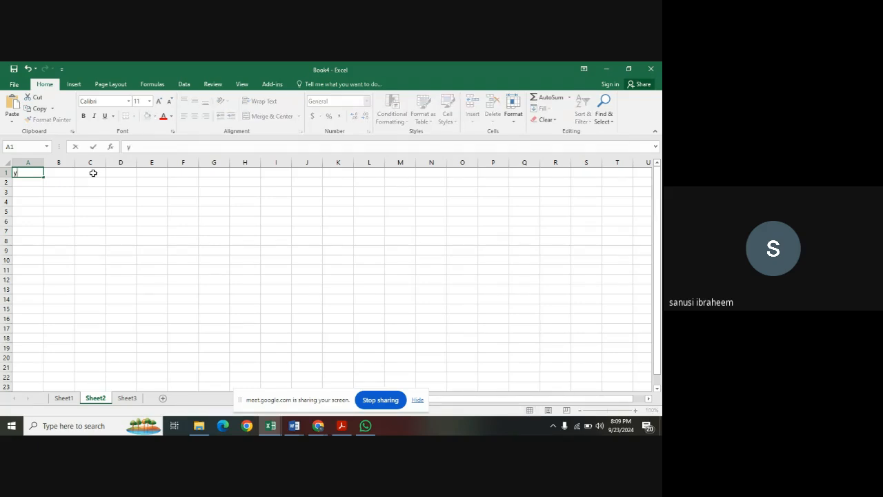
{"action": "type", "text": "ou"}
{"action": "left_click", "coordinate": [45, 200]}
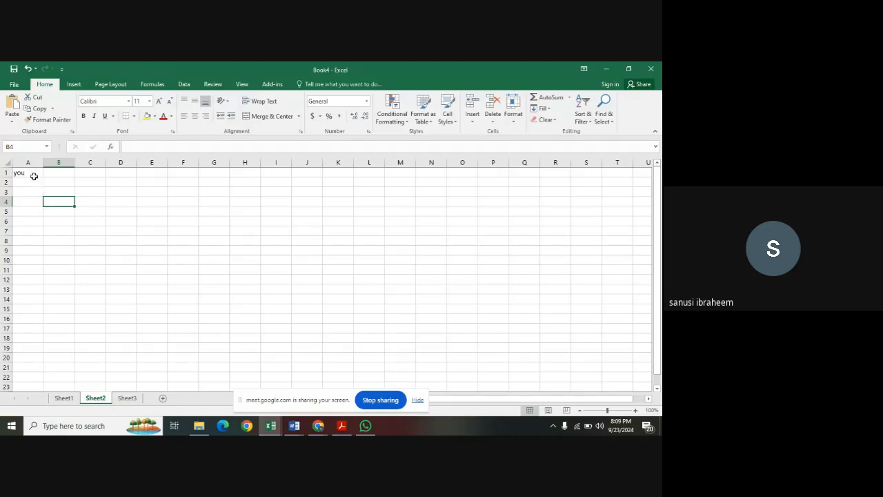
{"action": "left_click", "coordinate": [32, 173]}
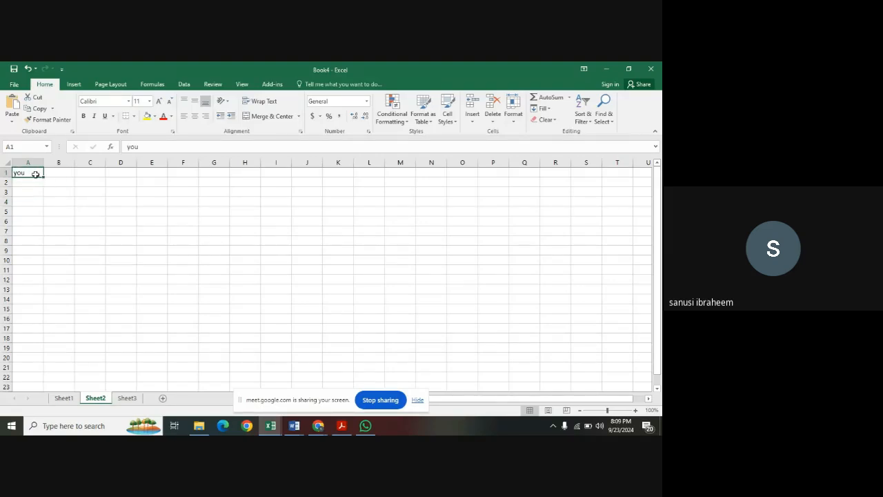
{"action": "left_click", "coordinate": [155, 116]}
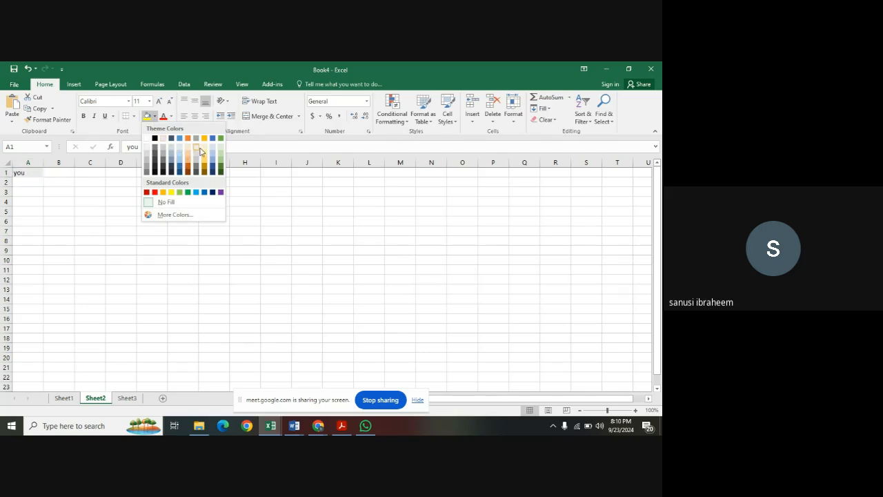
{"action": "left_click", "coordinate": [205, 158]}
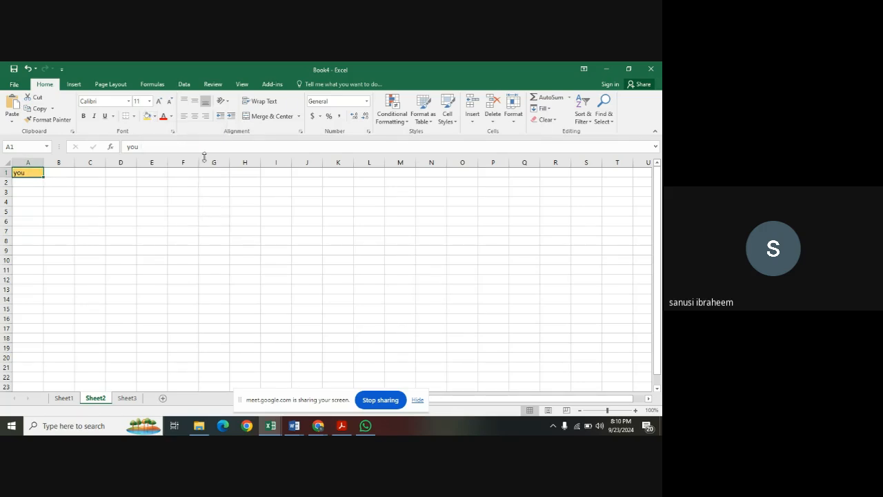
Change the font colour of the text in cell A1 to standard red.
{"action": "double_click", "coordinate": [26, 173]}
{"action": "left_click_drag", "start_coordinate": [26, 174], "coordinate": [13, 174]}
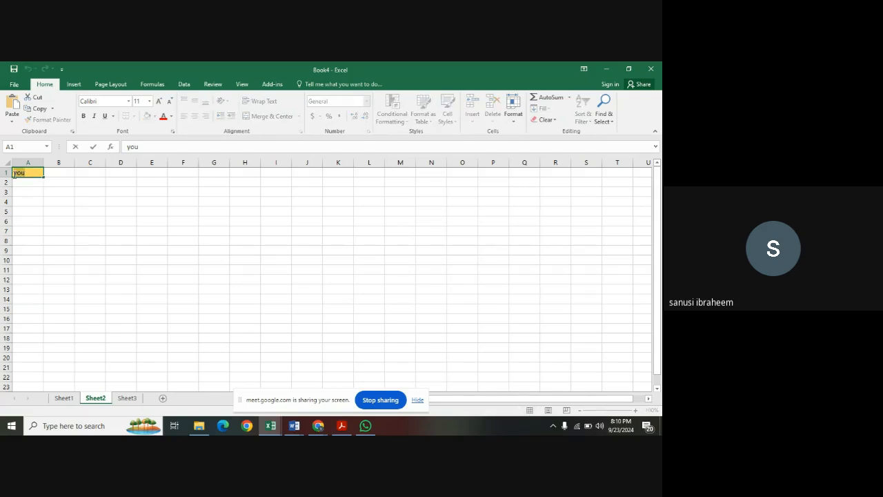
{"action": "left_click", "coordinate": [32, 176]}
{"action": "left_click", "coordinate": [61, 181]}
{"action": "left_click", "coordinate": [36, 174]}
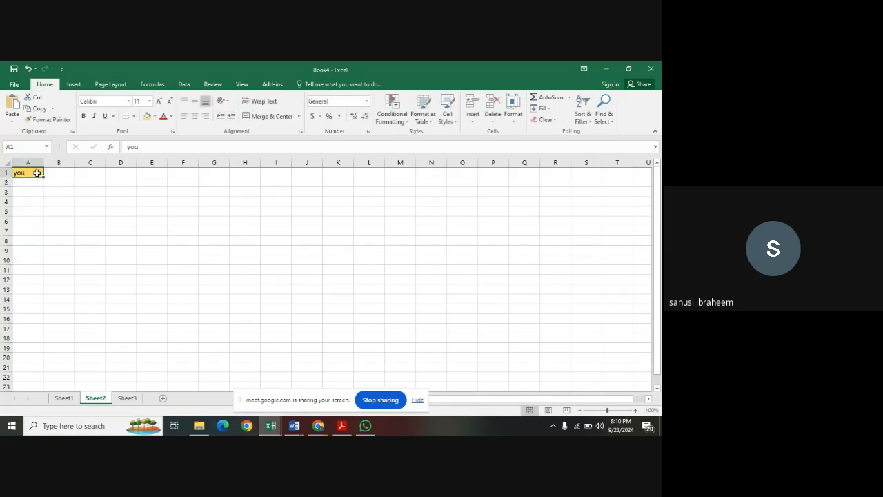
{"action": "left_click", "coordinate": [171, 117]}
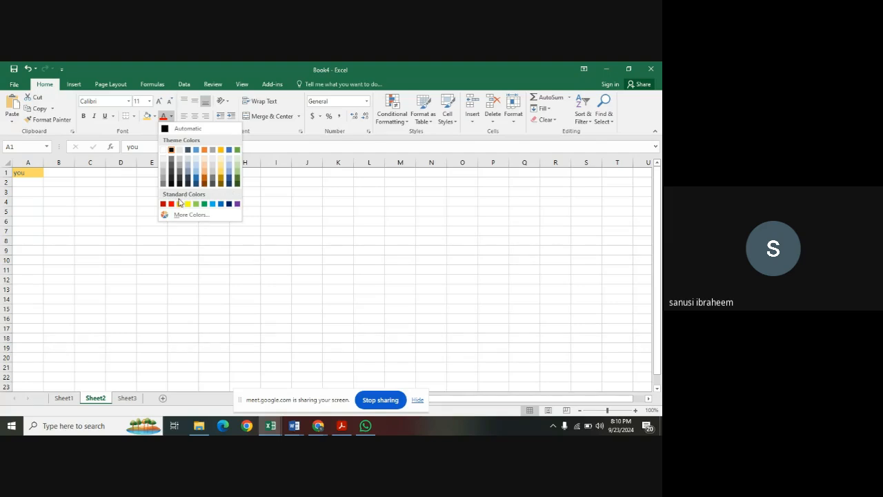
{"action": "left_click", "coordinate": [171, 202]}
{"action": "left_click", "coordinate": [100, 184]}
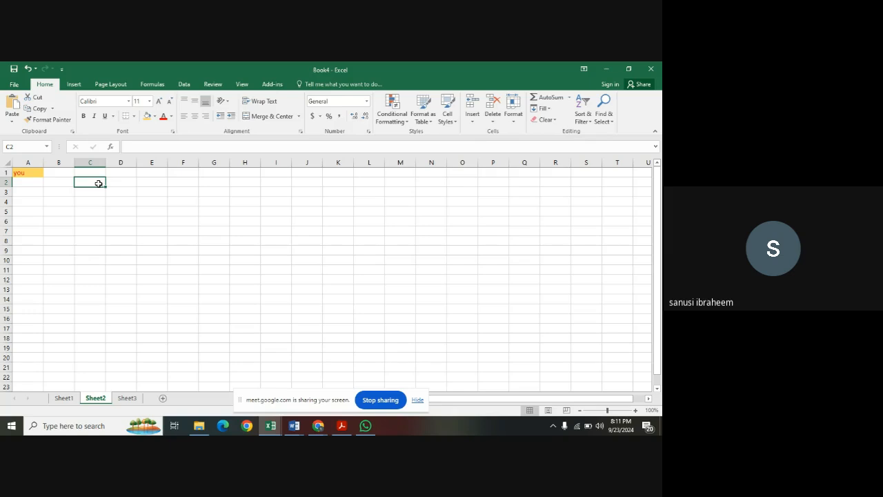
{"action": "left_click", "coordinate": [39, 162]}
{"action": "right_click", "coordinate": [39, 162]}
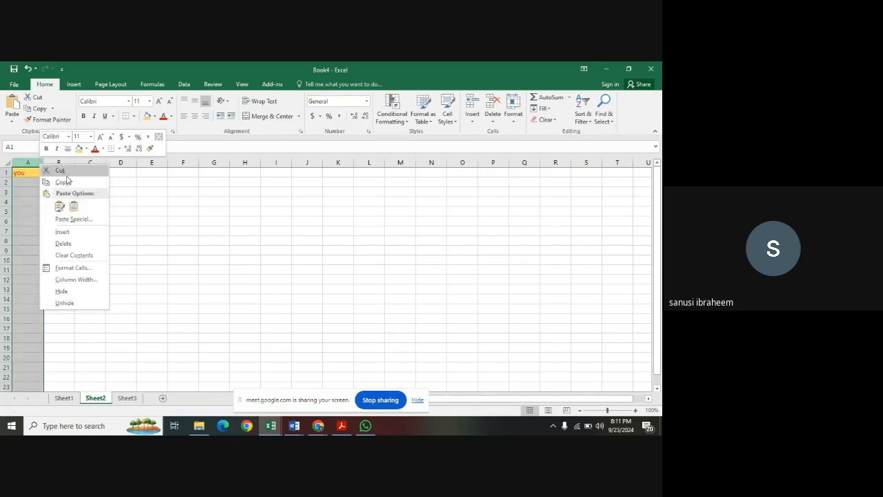
{"action": "left_click", "coordinate": [114, 187]}
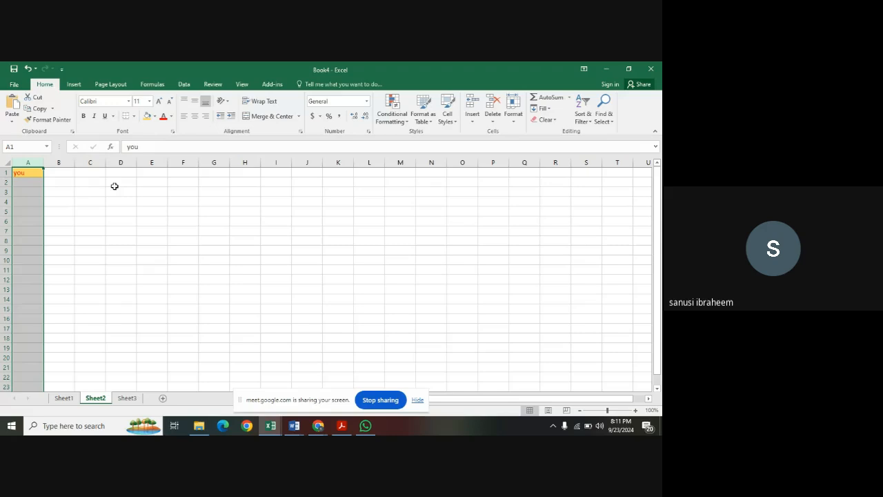
Enter the column headings "Name" in cell B1 and "Donation" in cell C1.
{"action": "left_click", "coordinate": [58, 172]}
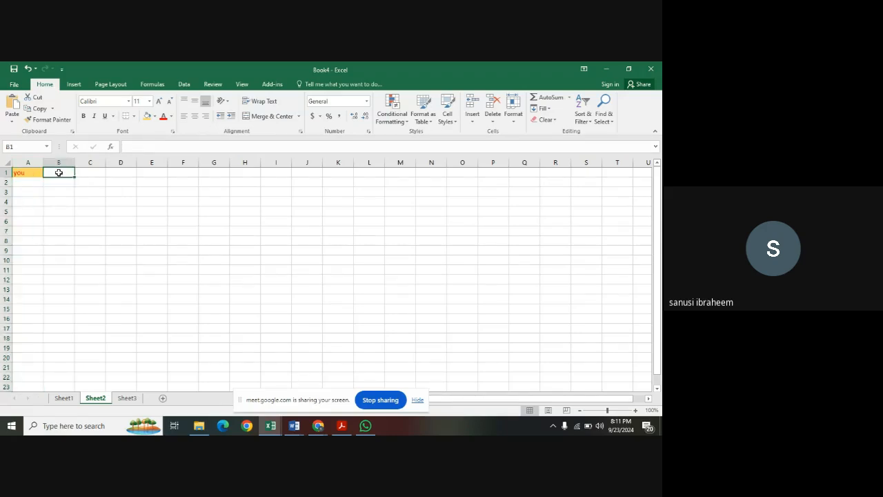
{"action": "type", "text": "Name"}
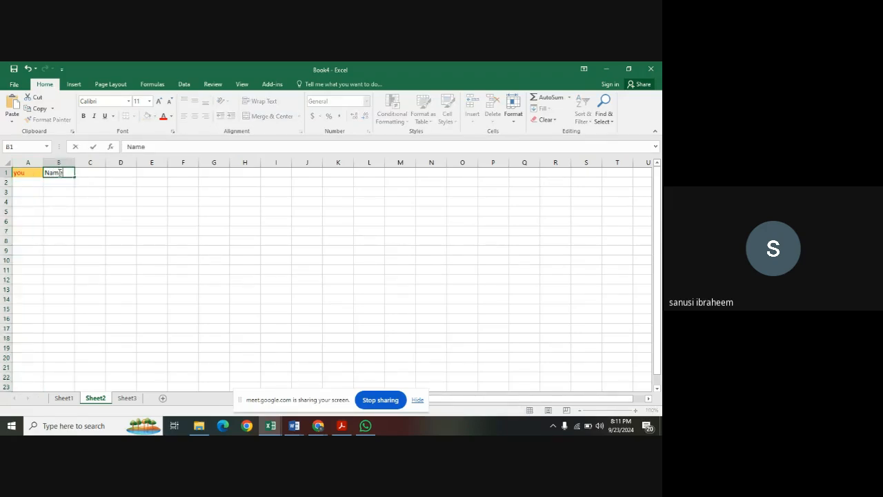
{"action": "key", "text": "Return"}
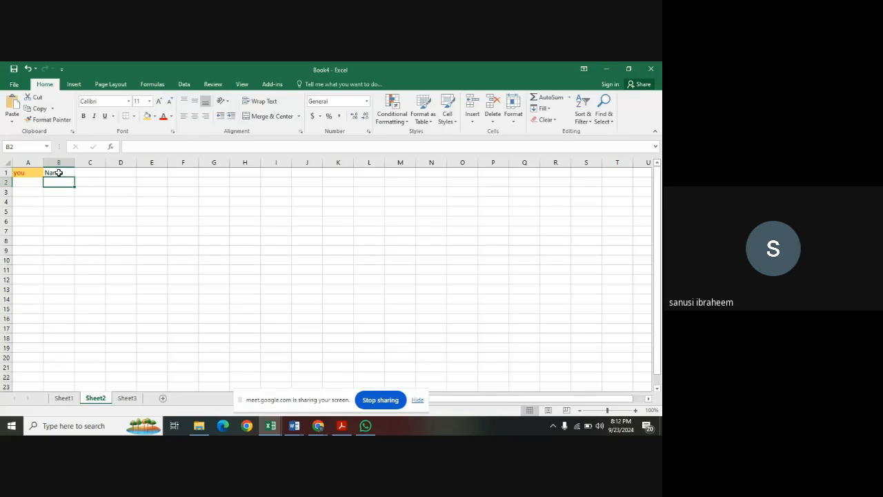
{"action": "left_click", "coordinate": [83, 174]}
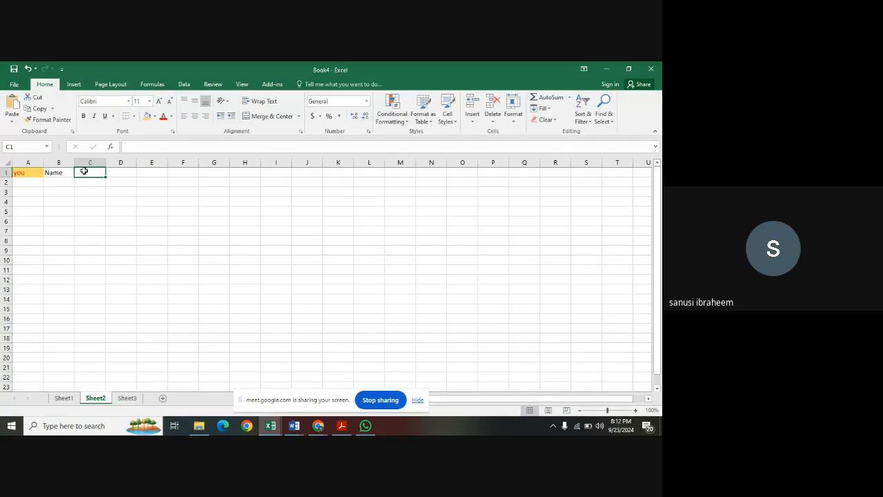
{"action": "type", "text": "D"}
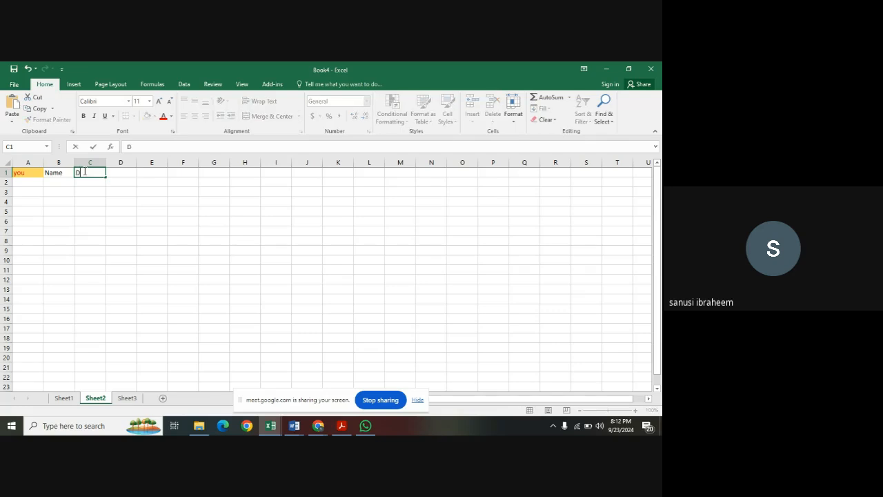
{"action": "type", "text": "onation"}
{"action": "key", "text": "Tab"}
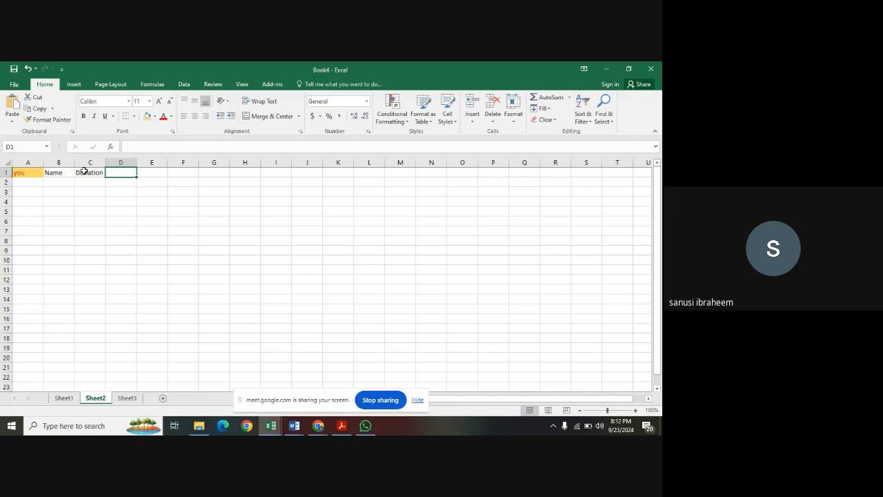
Enter the column headings "Test Score" in cell D1 and "Graduating Year" in cell E1.
{"action": "type", "text": "Test"}
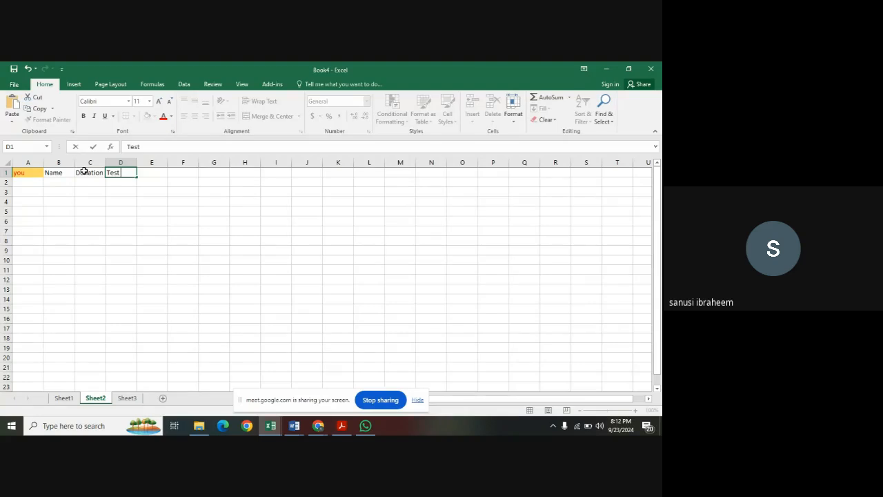
{"action": "type", "text": " Score"}
{"action": "key", "text": "Tab"}
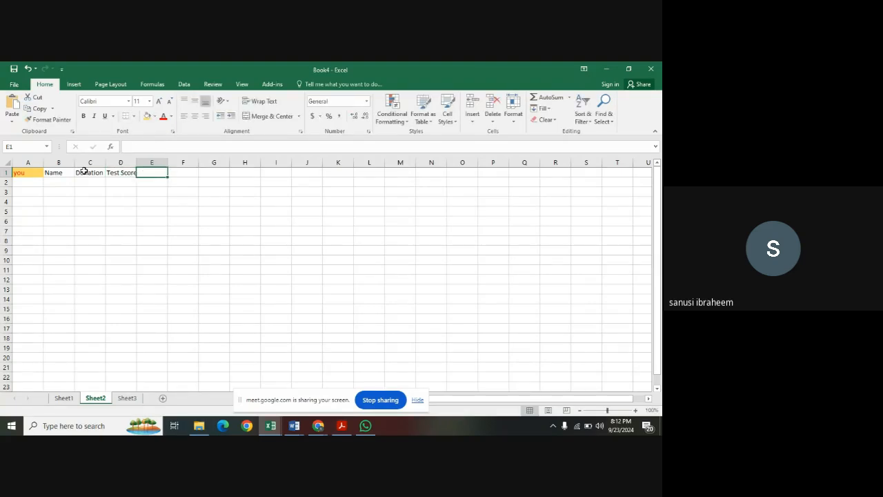
{"action": "type", "text": "Grad"}
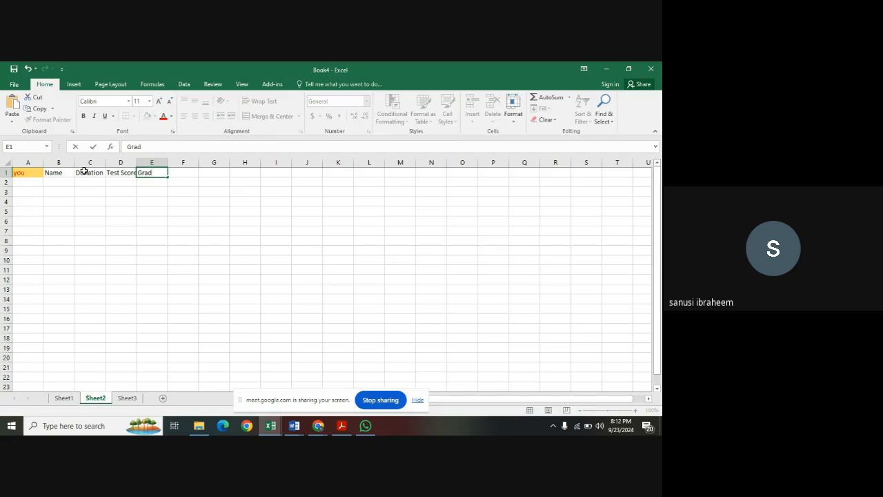
{"action": "type", "text": "uating Year"}
{"action": "left_click", "coordinate": [166, 202]}
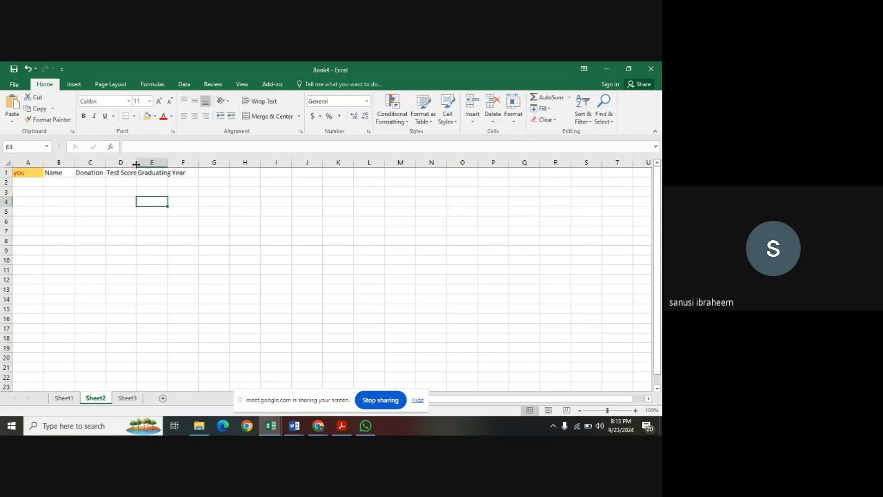
Widen columns D and E so the Test Score and Graduating Year headings fit within their cells.
{"action": "left_click_drag", "start_coordinate": [136, 165], "coordinate": [139, 164]}
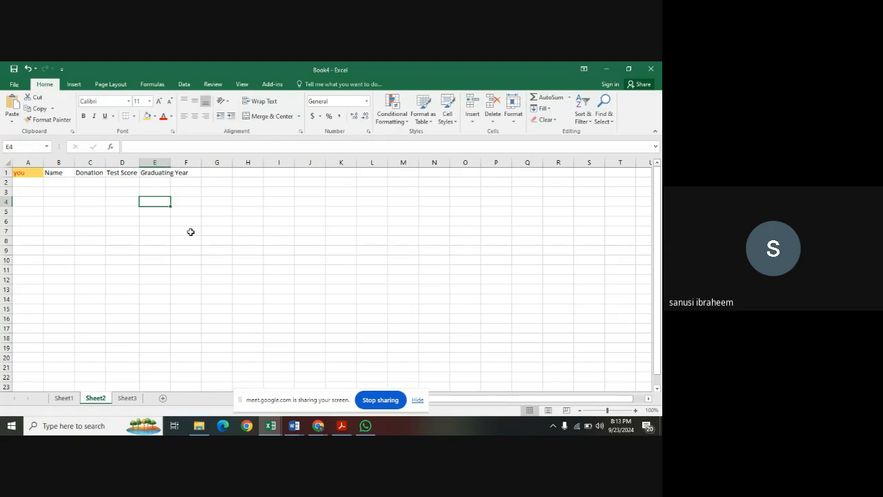
{"action": "double_click", "coordinate": [170, 163]}
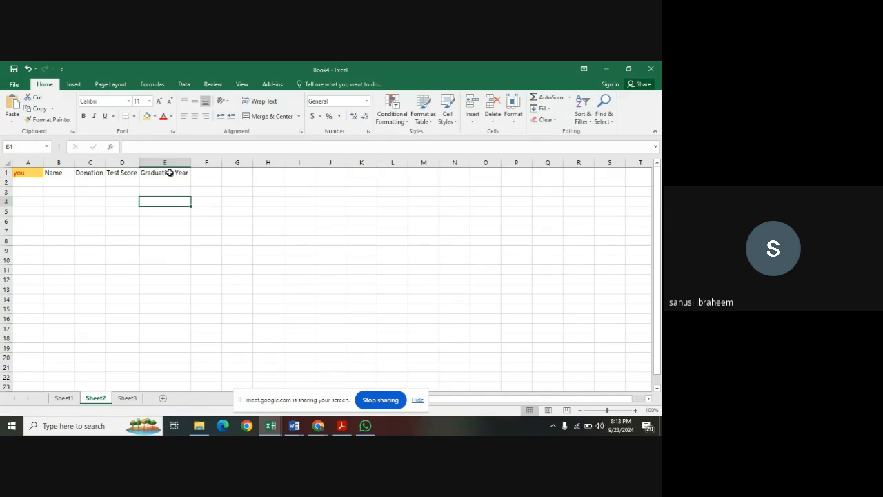
Enter the first three people's first names under the Name heading, in cells B2 to B4.
{"action": "left_click", "coordinate": [67, 184]}
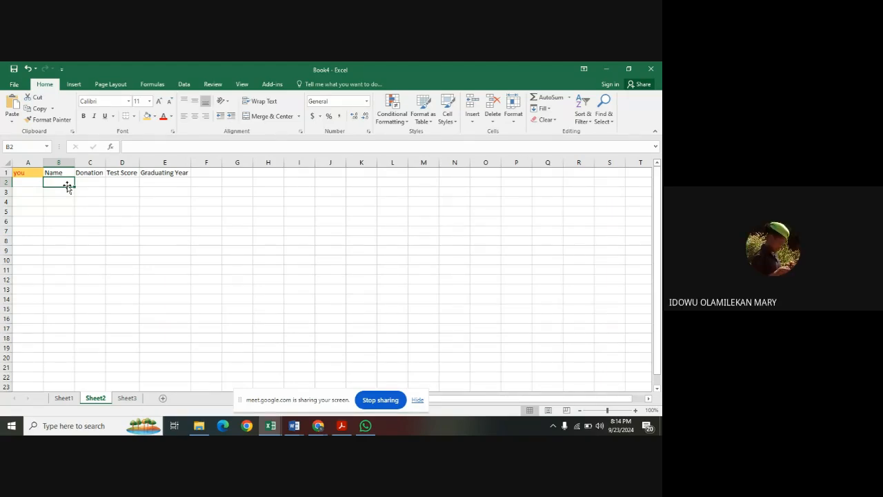
{"action": "type", "text": "Mary"}
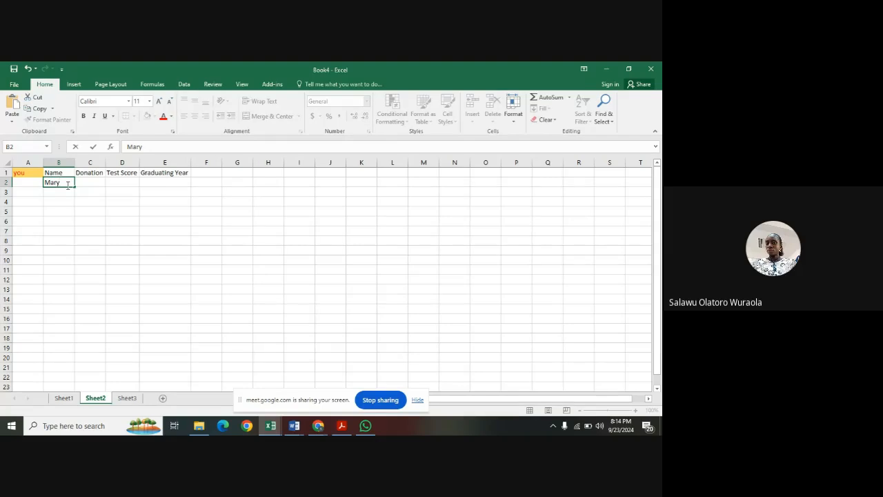
{"action": "key", "text": "Return"}
{"action": "type", "text": "Y"}
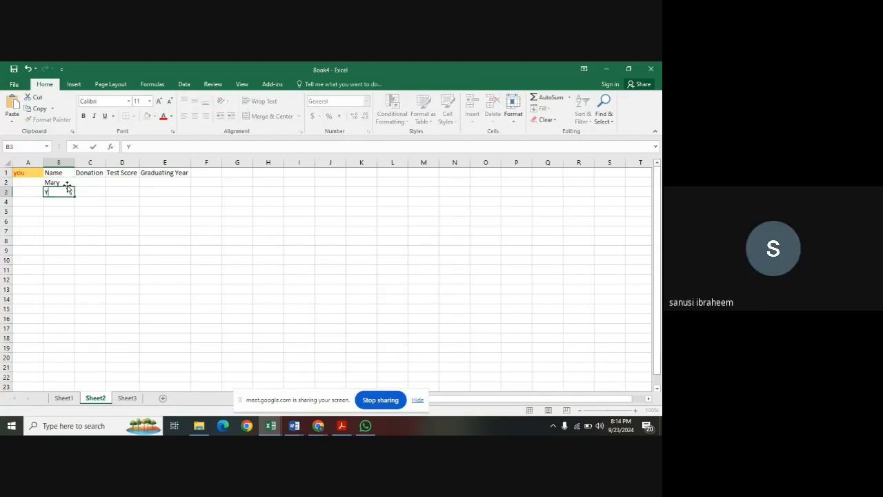
{"action": "type", "text": "inka"}
{"action": "key", "text": "Return"}
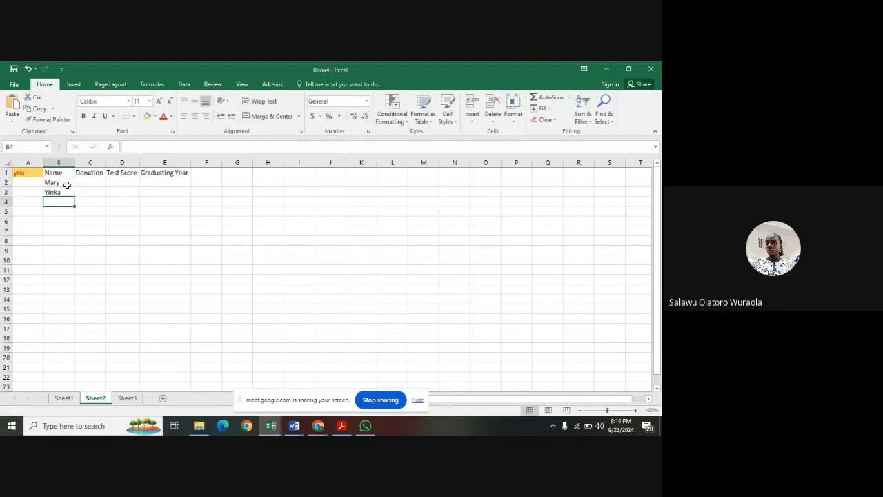
{"action": "type", "text": "Sade"}
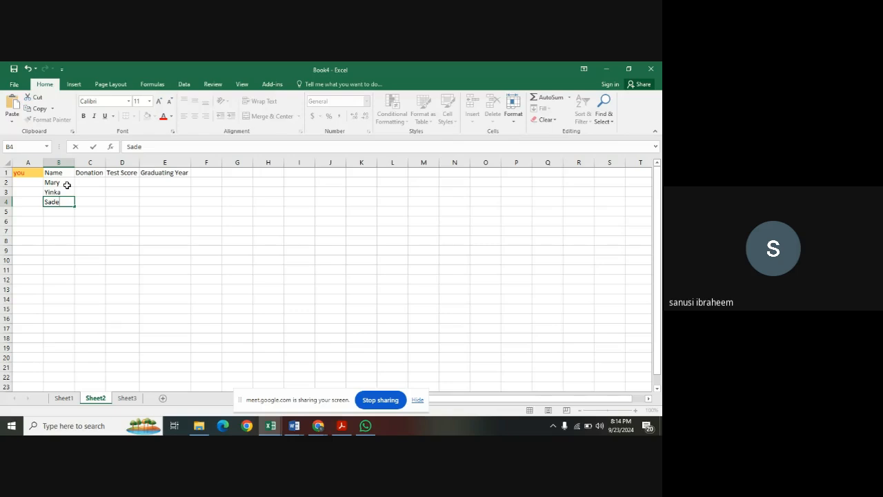
{"action": "key", "text": "Return"}
Continue the Name column with three more people's first names in cells B5 to B7.
{"action": "type", "text": "T"}
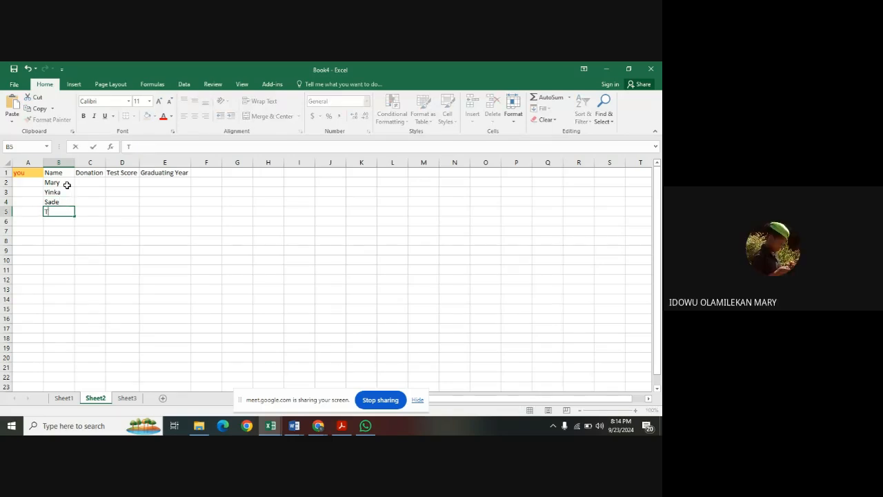
{"action": "type", "text": "unji"}
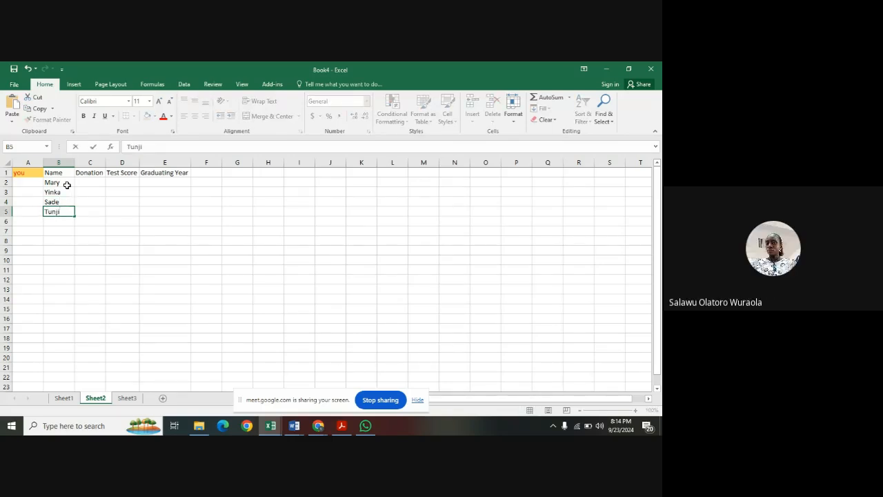
{"action": "key", "text": "Return"}
{"action": "type", "text": "Alao"}
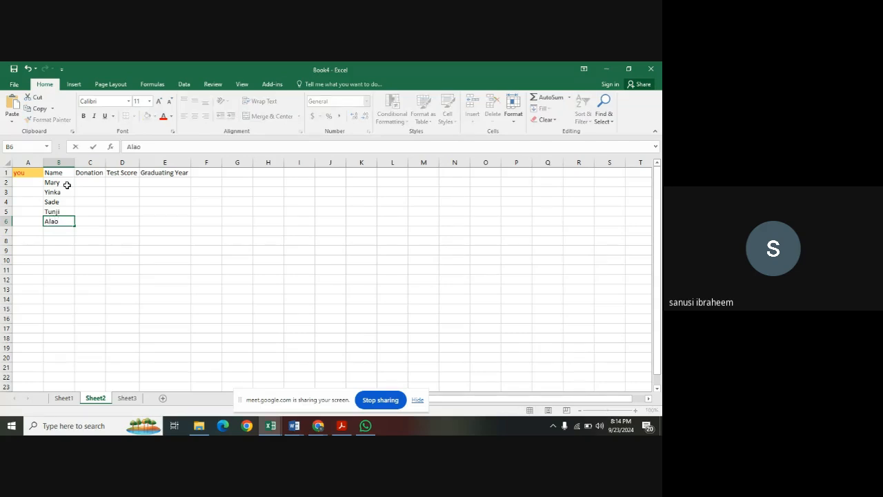
{"action": "key", "text": "Return"}
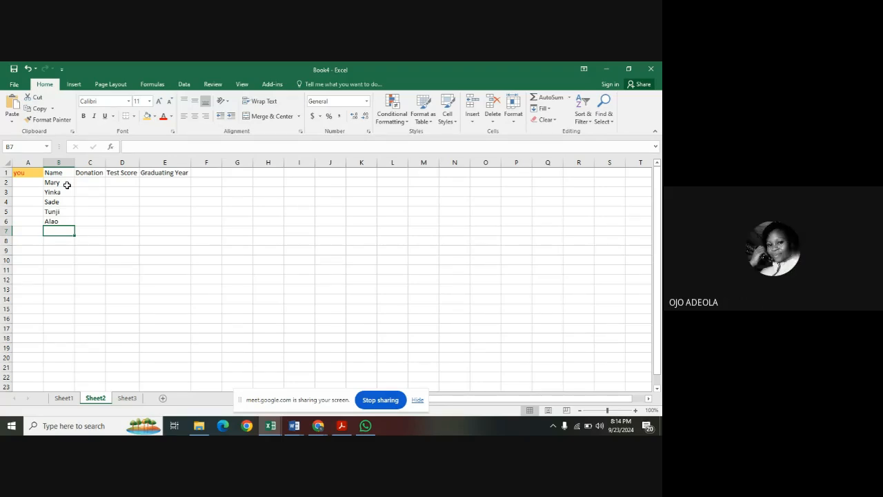
{"action": "type", "text": "Dayo"}
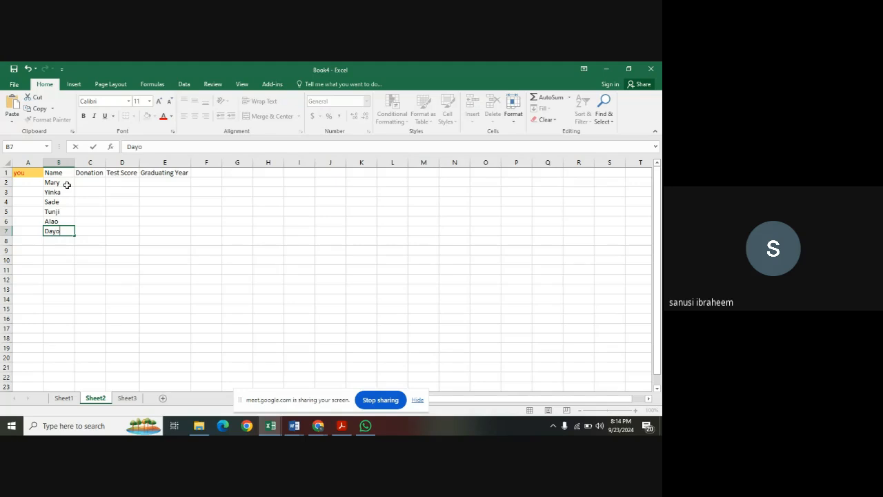
{"action": "key", "text": "Return"}
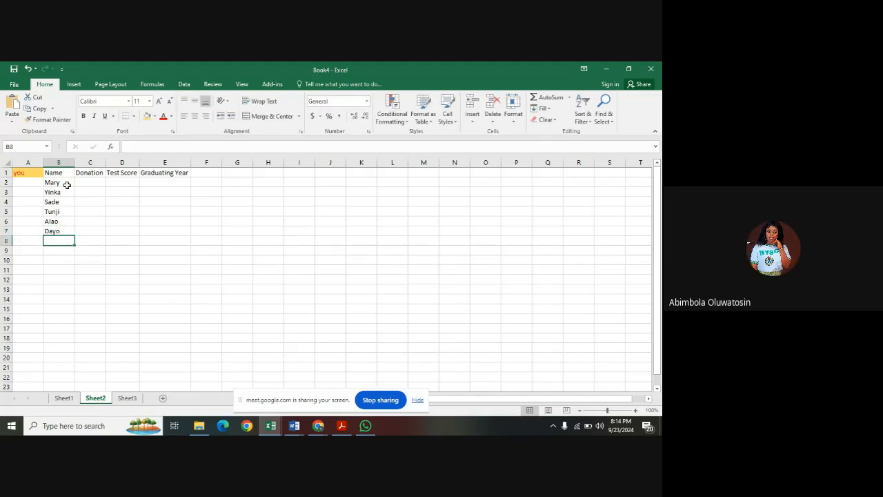
Complete the Name column with the last four people's first names in cells B8 to B11.
{"action": "type", "text": "Alao"}
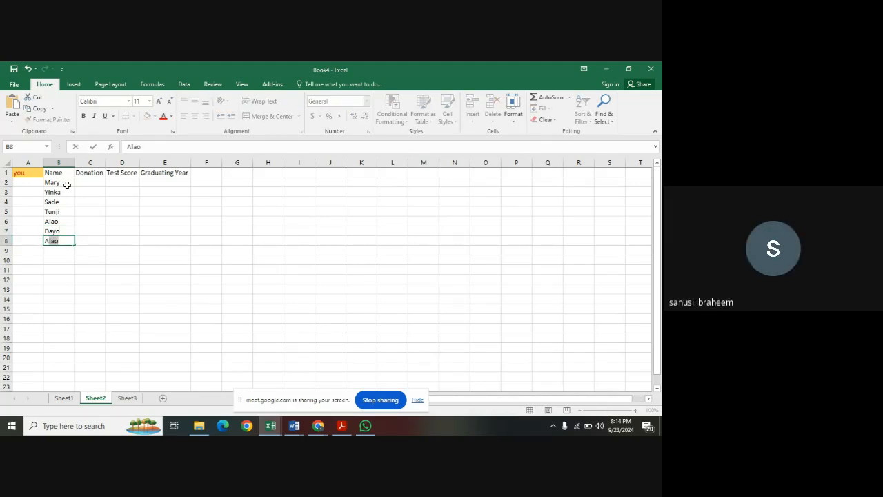
{"action": "type", "text": "jayi"}
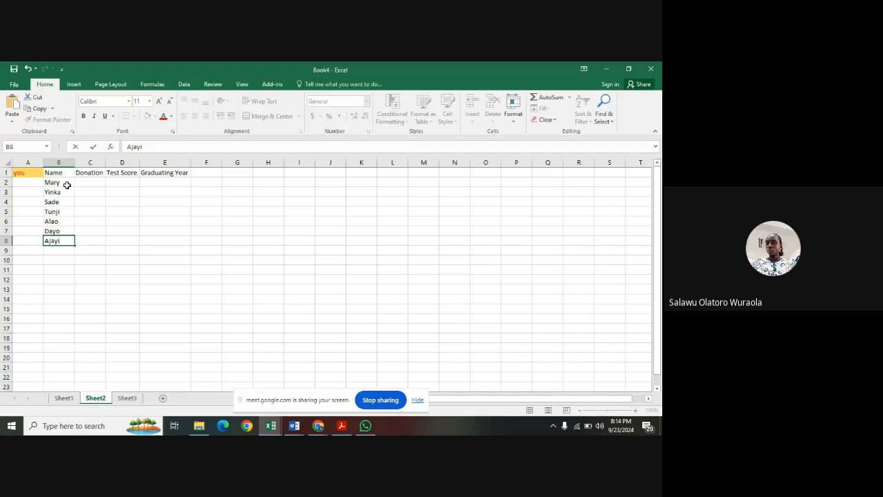
{"action": "key", "text": "Return"}
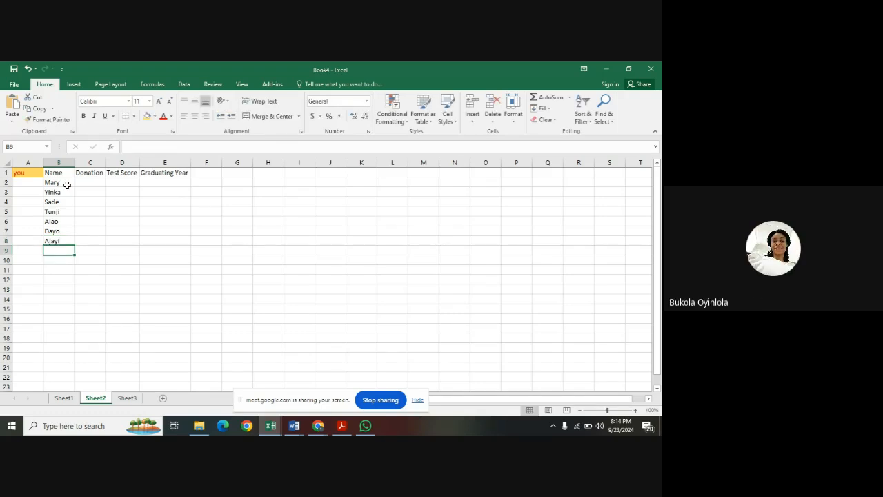
{"action": "type", "text": "Ope"}
{"action": "key", "text": "Return"}
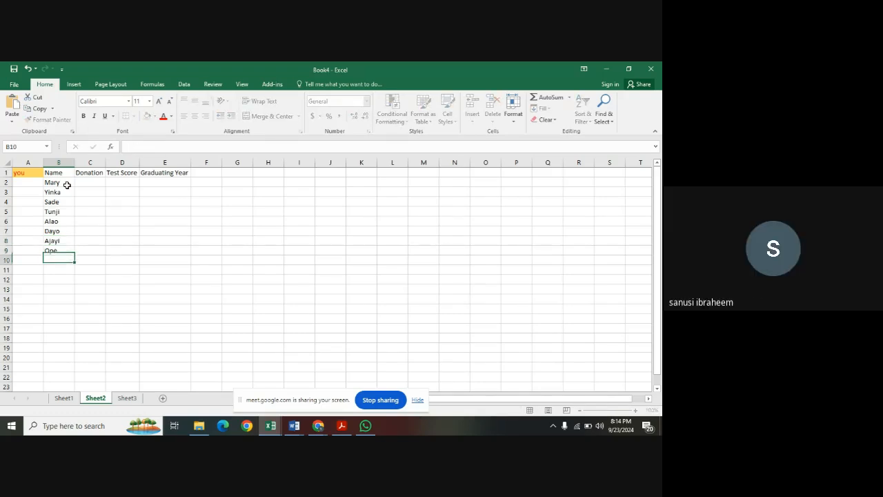
{"action": "type", "text": "Bose"}
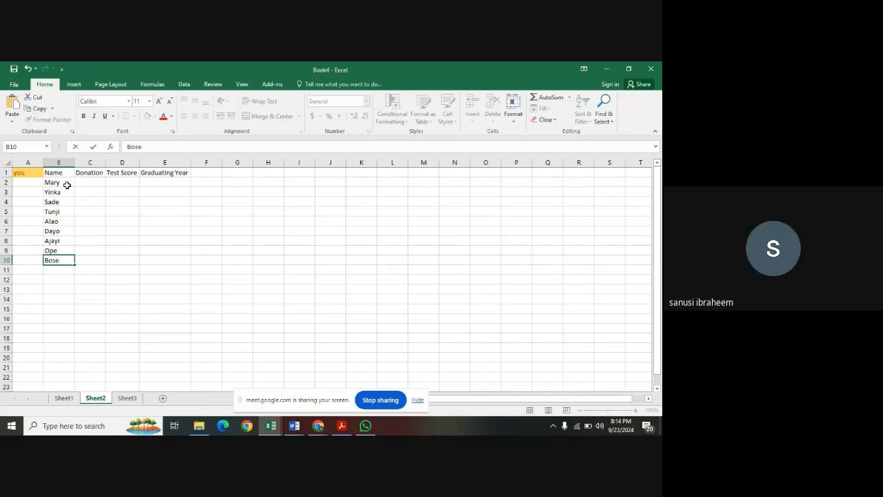
{"action": "key", "text": "Return"}
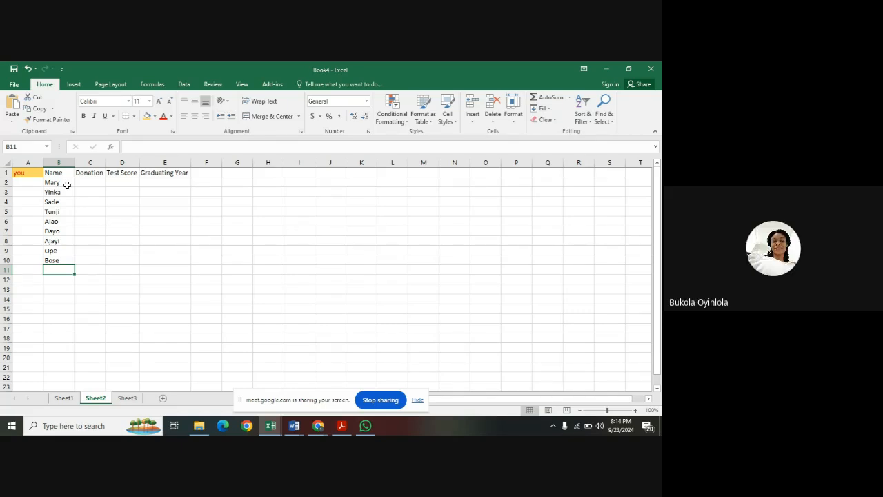
{"action": "type", "text": "Mayowa"}
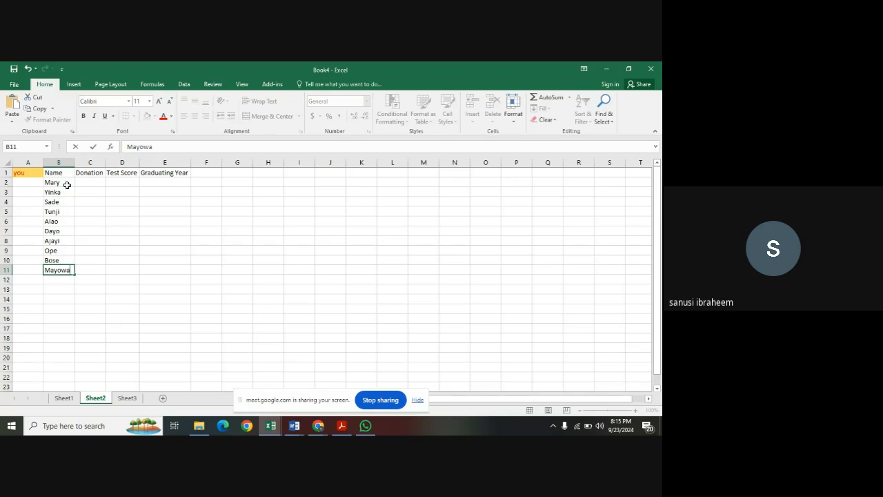
Enter 500 as the first person's donation in cell C2.
{"action": "left_click", "coordinate": [100, 183]}
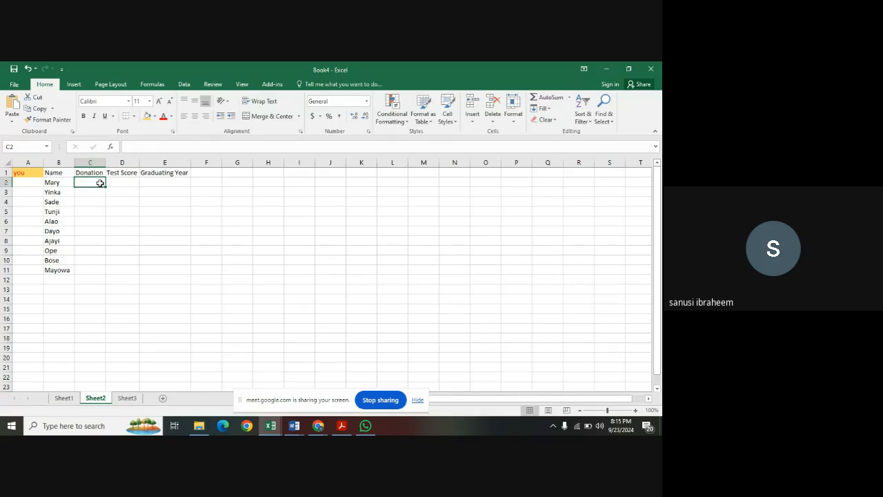
{"action": "type", "text": "500"}
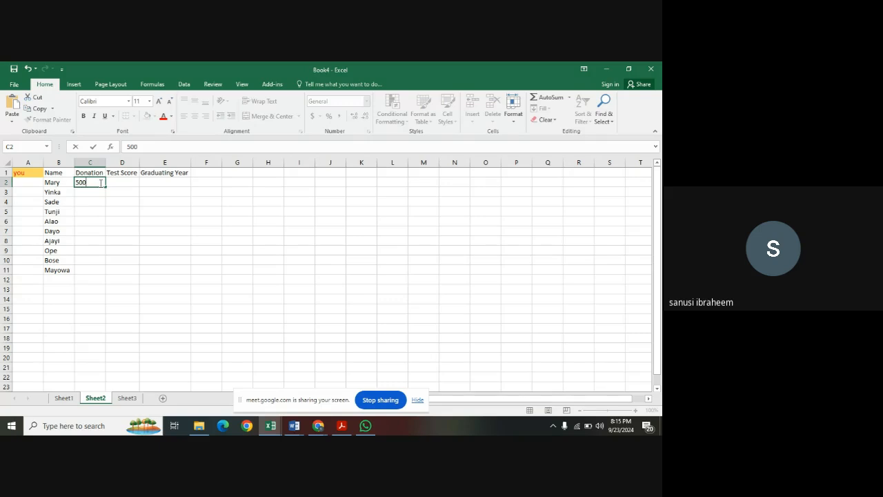
{"action": "key", "text": "Return"}
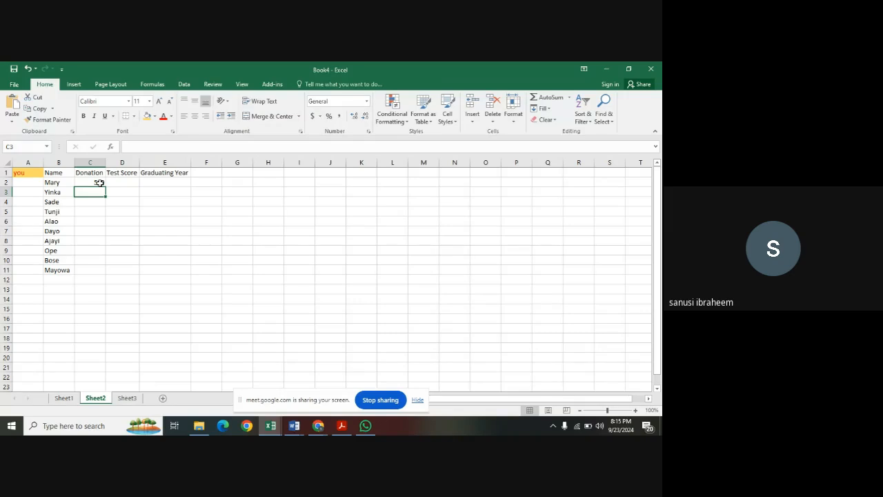
{"action": "key", "text": "alt+Tab"}
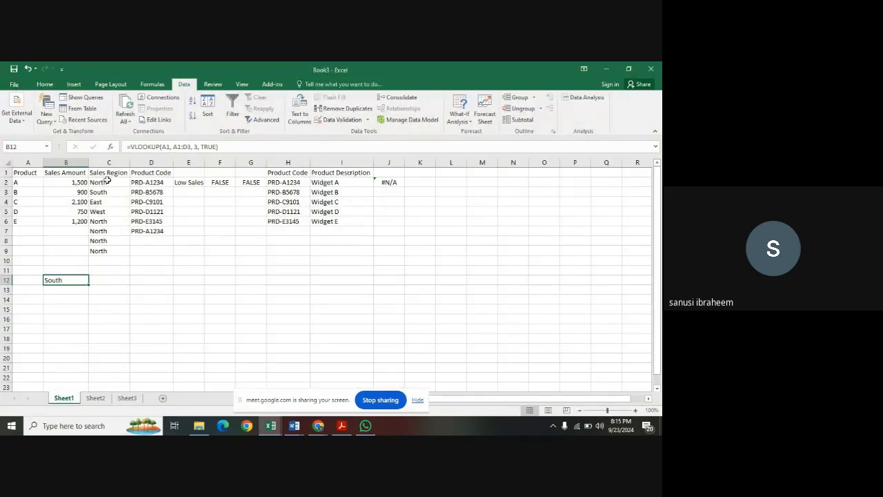
{"action": "left_click", "coordinate": [276, 426]}
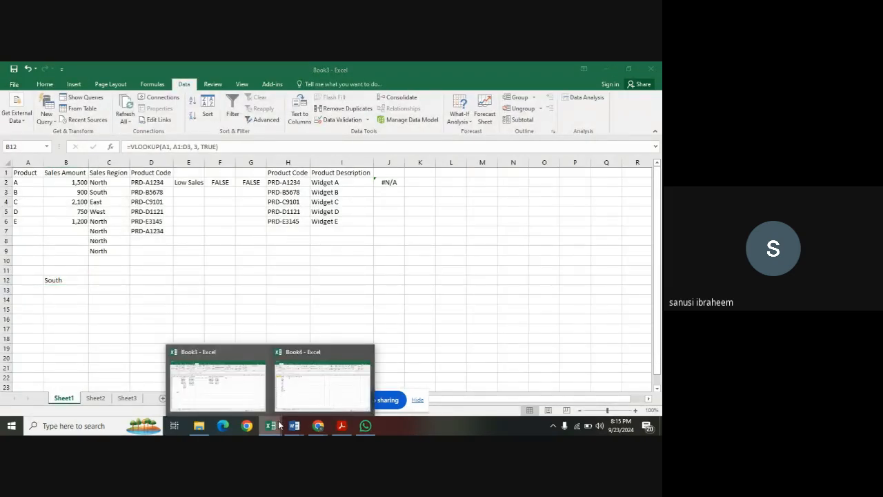
{"action": "left_click", "coordinate": [308, 394]}
Enter the donations 1200, 5000 and 10000 in cells C3, C4 and C5.
{"action": "type", "text": "1"}
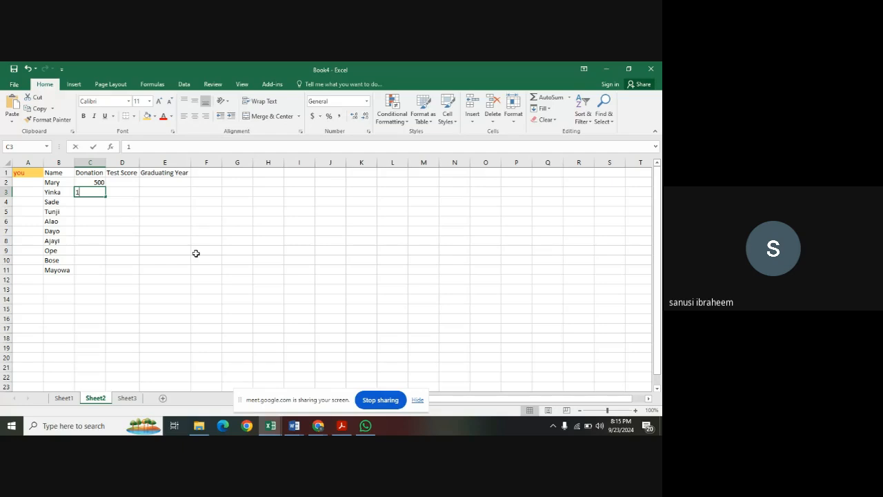
{"action": "type", "text": "200"}
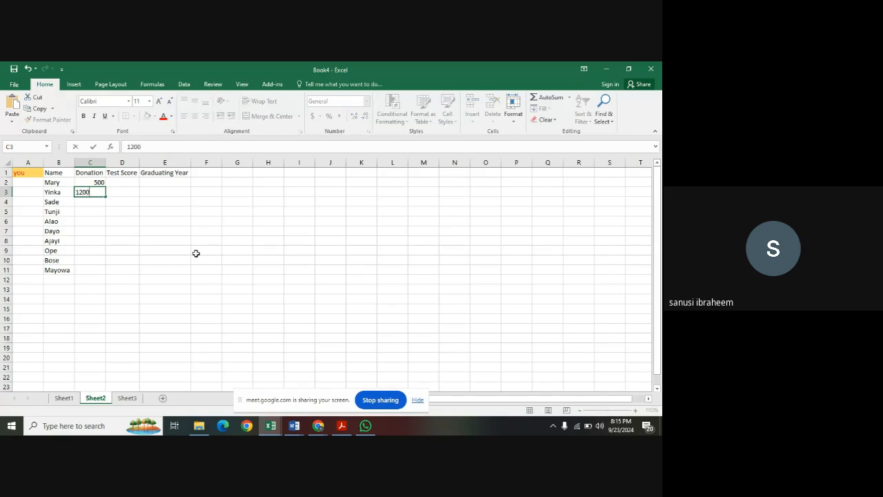
{"action": "key", "text": "Return"}
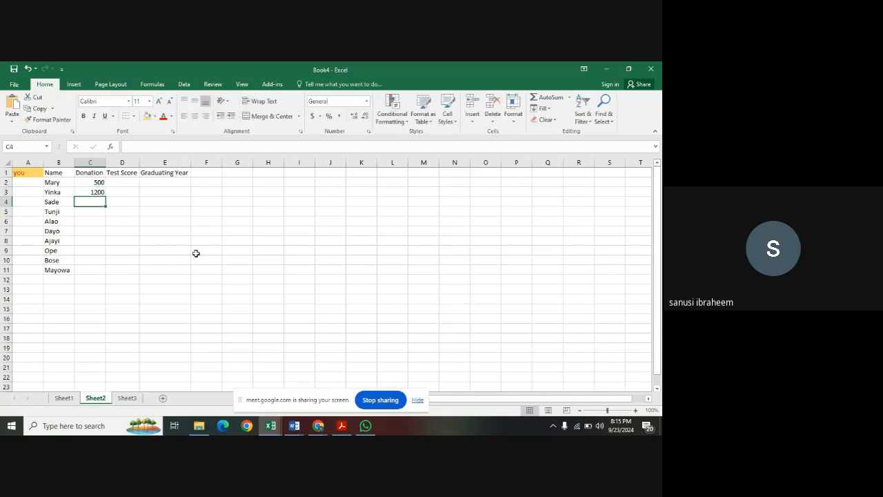
{"action": "type", "text": "5000"}
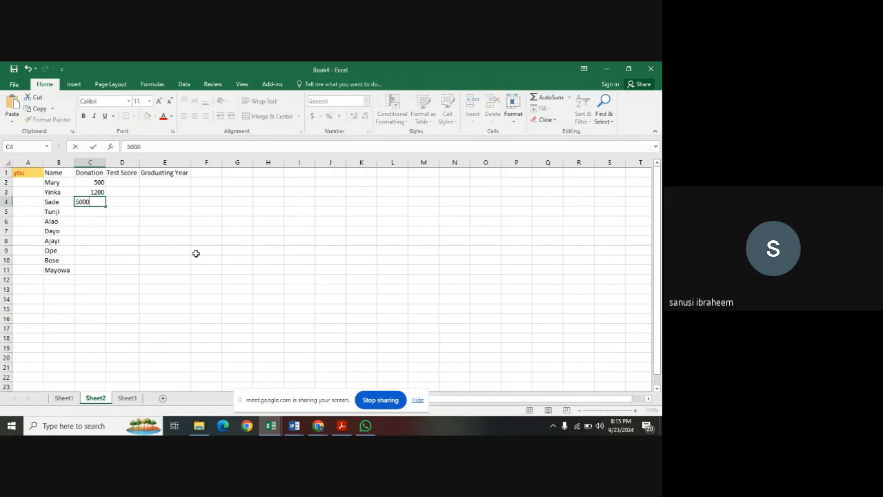
{"action": "key", "text": "Return"}
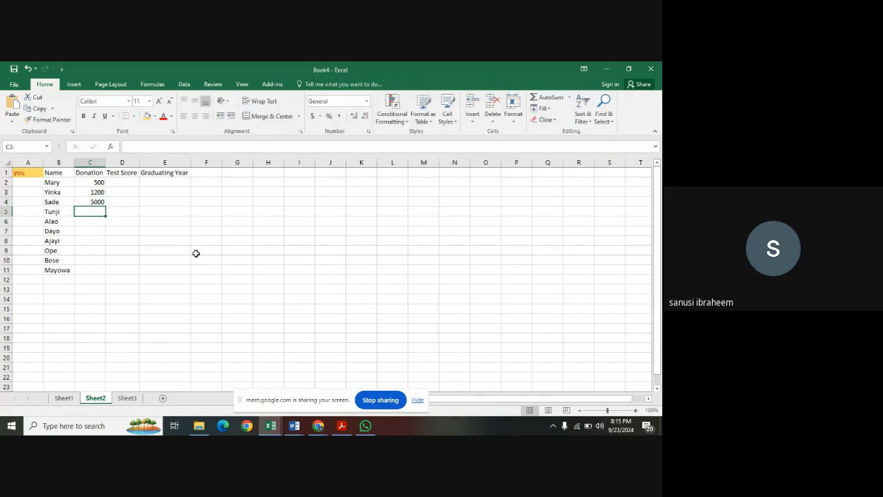
{"action": "type", "text": "10000"}
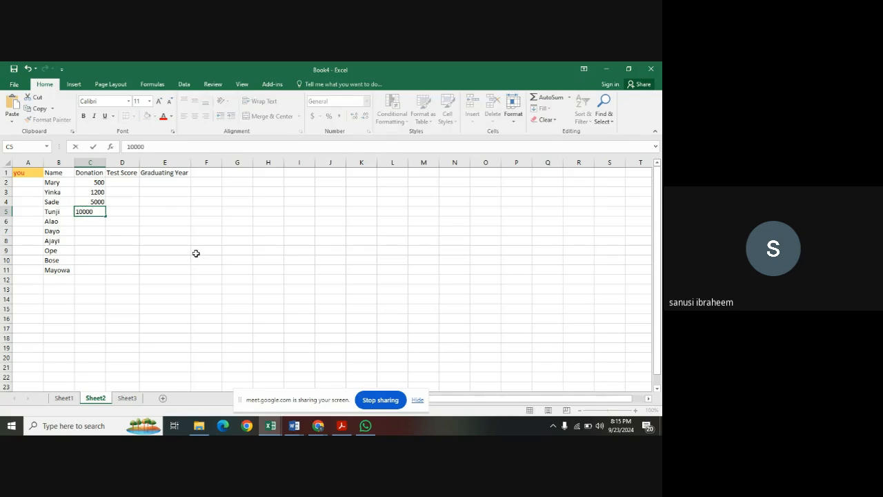
{"action": "key", "text": "Return"}
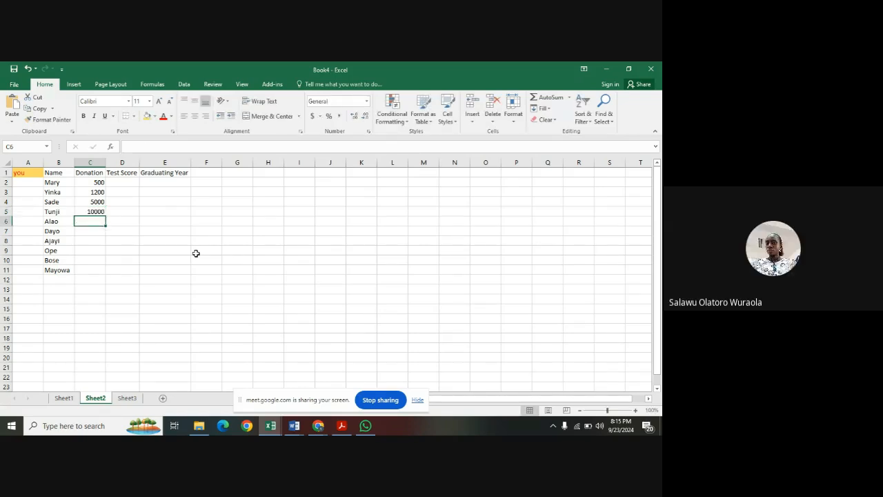
Enter the donations 20000, 5000 and 2800 in cells C6, C7 and C8.
{"action": "type", "text": "20000"}
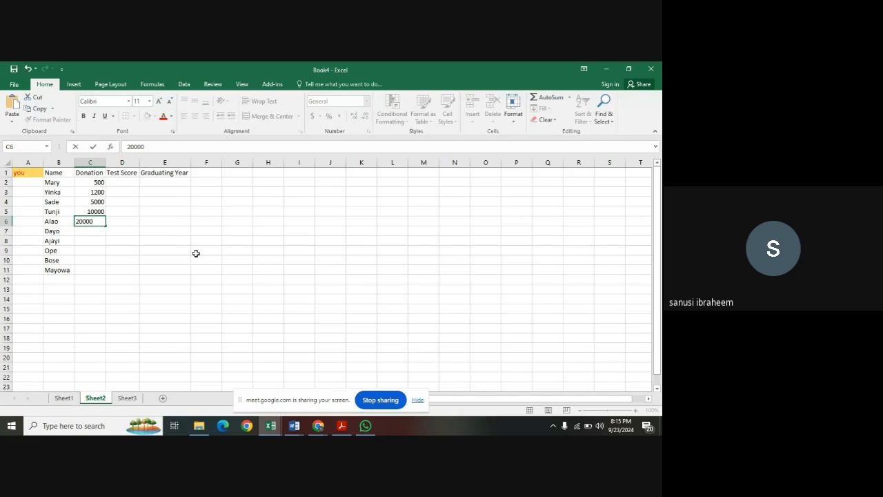
{"action": "key", "text": "Return"}
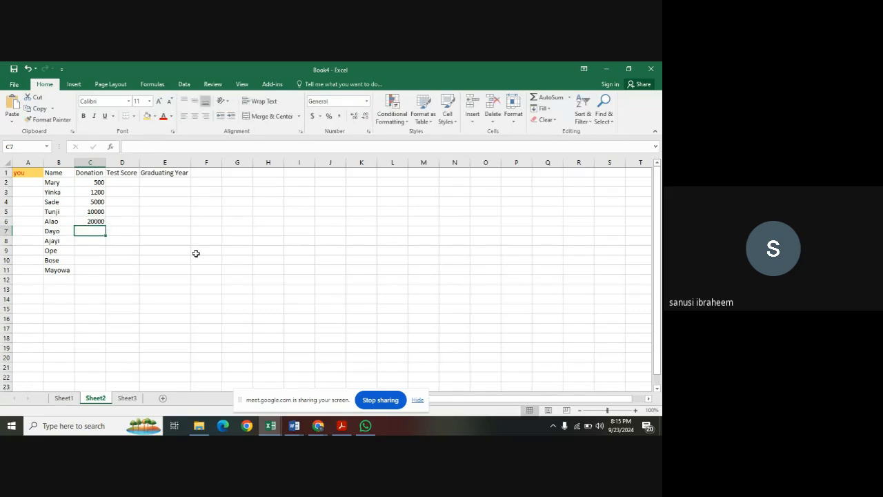
{"action": "type", "text": "5000"}
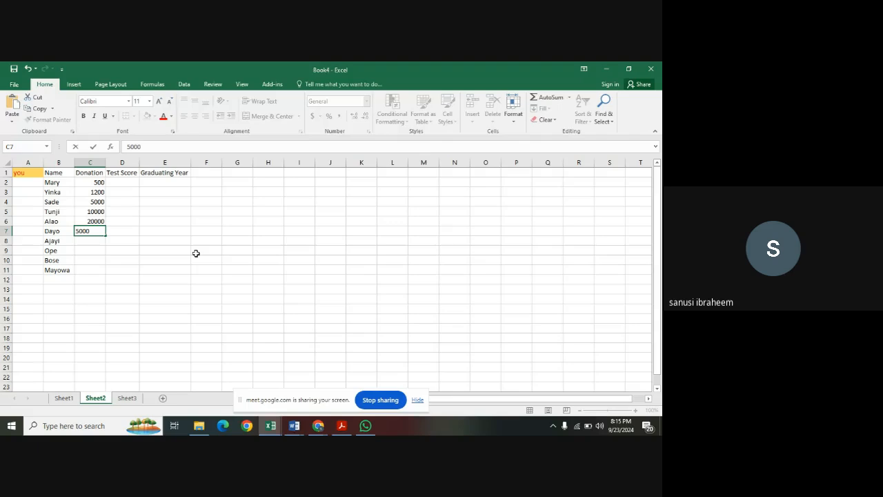
{"action": "key", "text": "Return"}
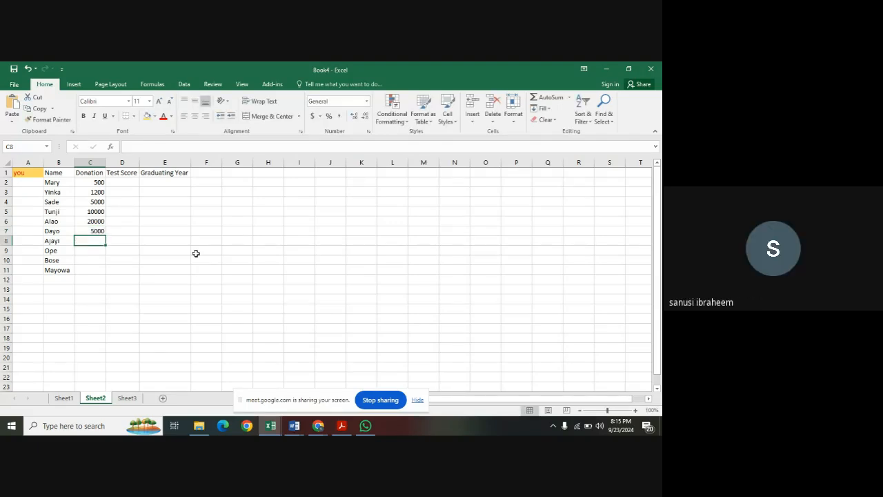
{"action": "type", "text": "2800"}
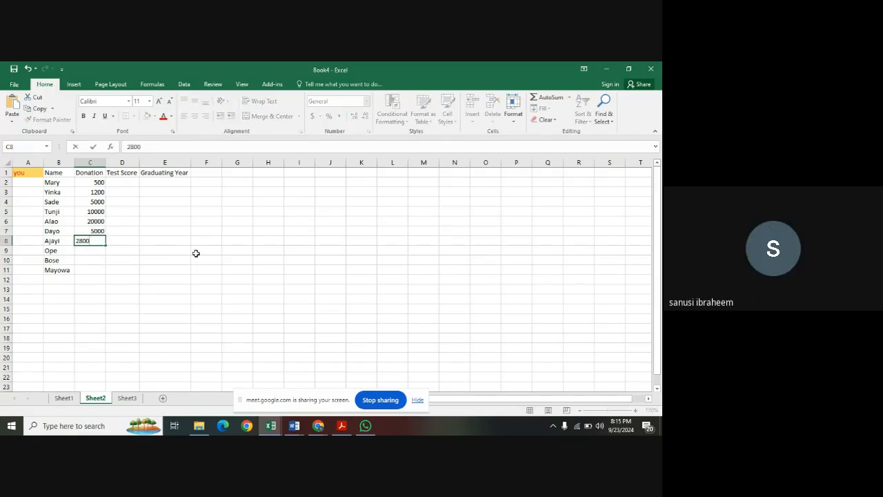
{"action": "key", "text": "Return"}
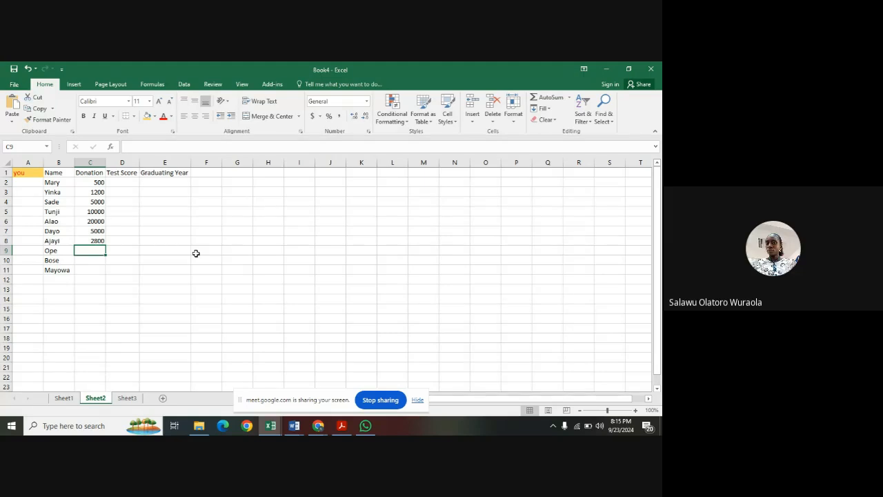
Complete the Donation column with 100, 12000 and 1300 in cells C9, C10 and C11.
{"action": "type", "text": "100"}
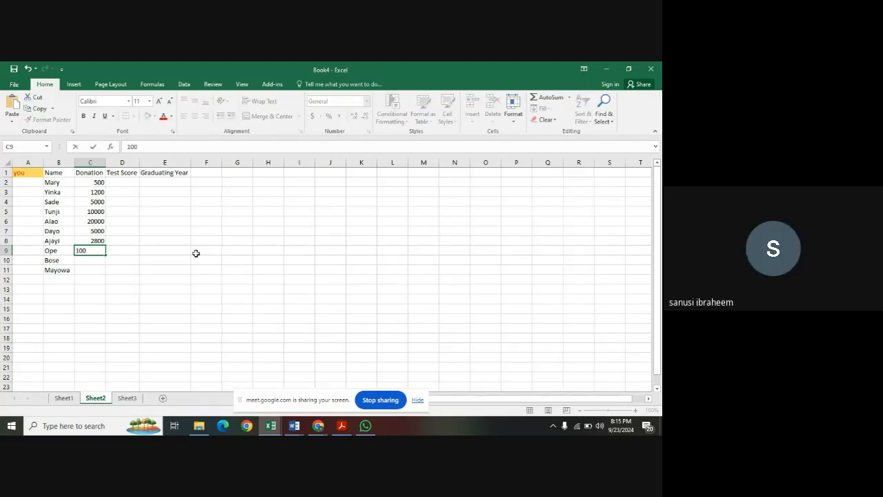
{"action": "key", "text": "Return"}
{"action": "type", "text": "12000"}
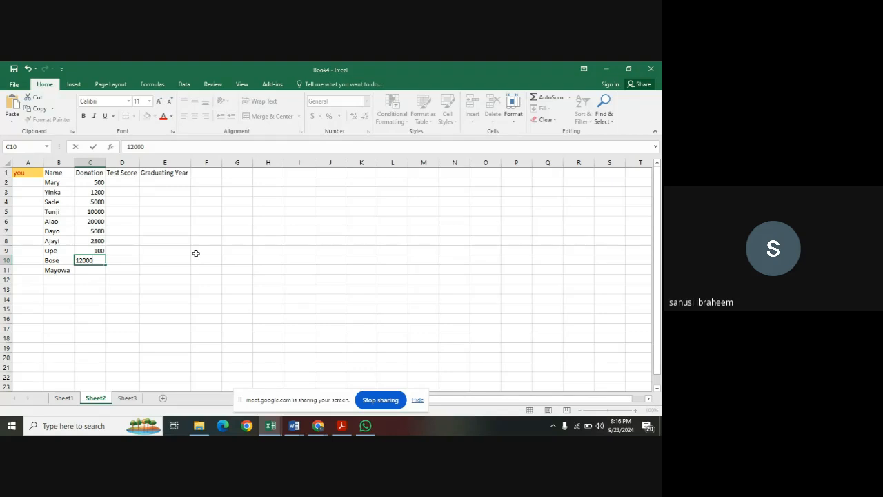
{"action": "key", "text": "Return"}
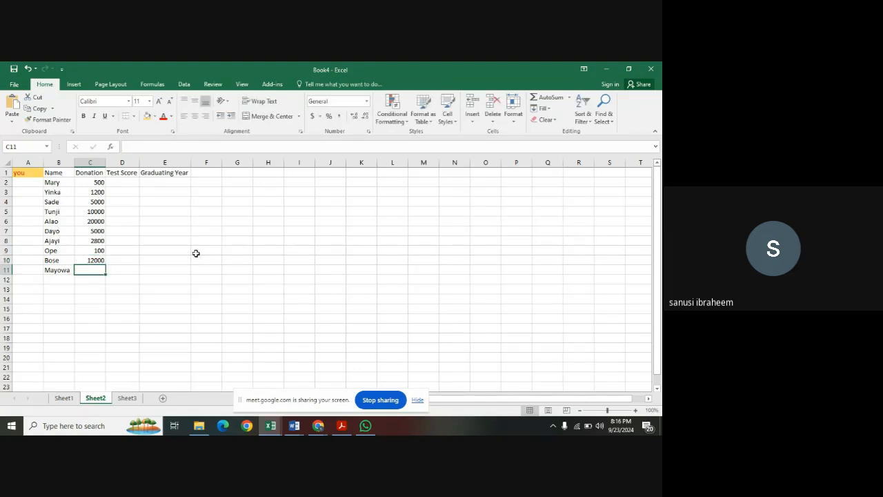
{"action": "type", "text": "1300"}
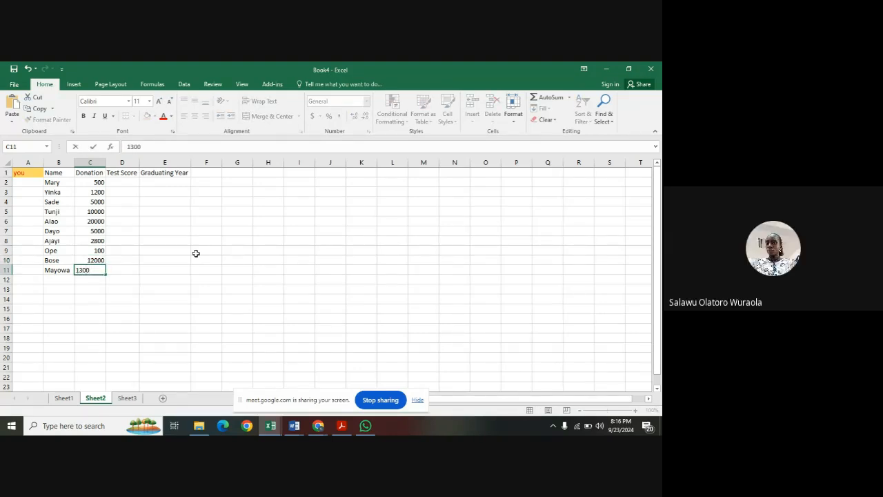
{"action": "left_click", "coordinate": [198, 270]}
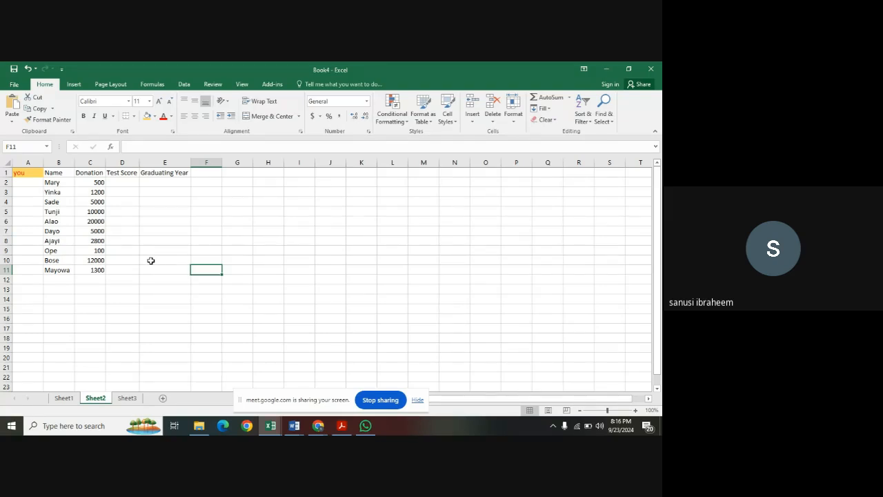
{"action": "left_click", "coordinate": [98, 183]}
{"action": "left_click_drag", "start_coordinate": [98, 182], "coordinate": [96, 261]}
{"action": "left_click", "coordinate": [141, 231]}
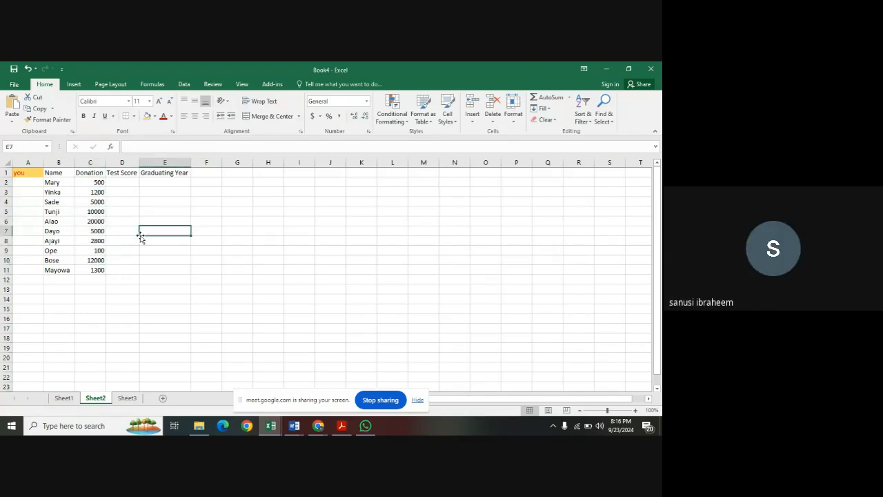
Format the donations in cells C2 to C11 as Accounting with the ₦ Yoruba currency symbol.
{"action": "left_click", "coordinate": [98, 180]}
{"action": "left_click_drag", "start_coordinate": [99, 181], "coordinate": [98, 270]}
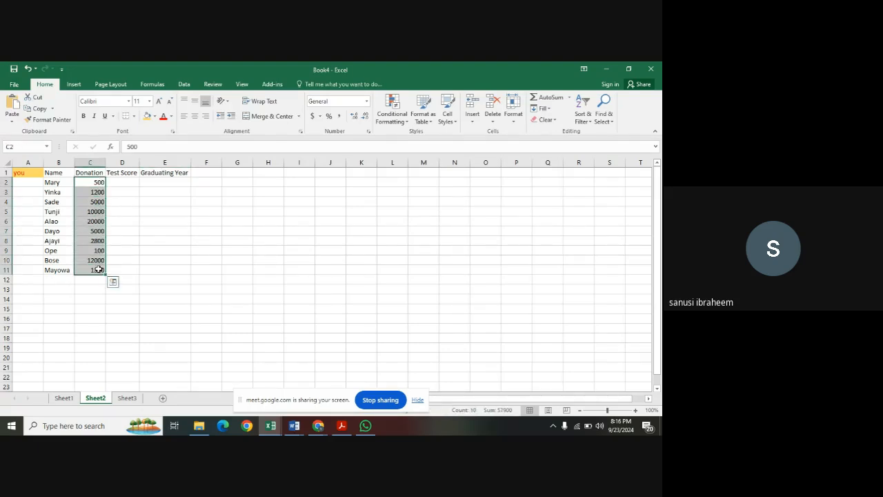
{"action": "left_click", "coordinate": [320, 117]}
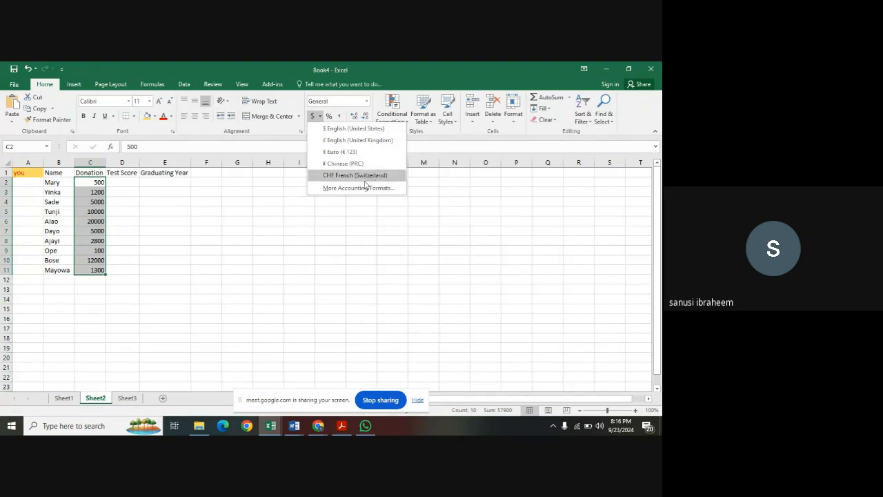
{"action": "left_click", "coordinate": [358, 189]}
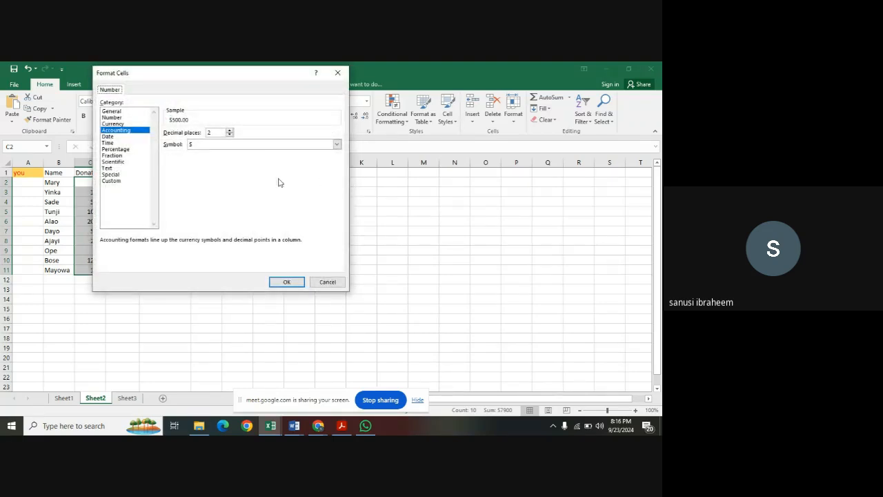
{"action": "left_click", "coordinate": [337, 145]}
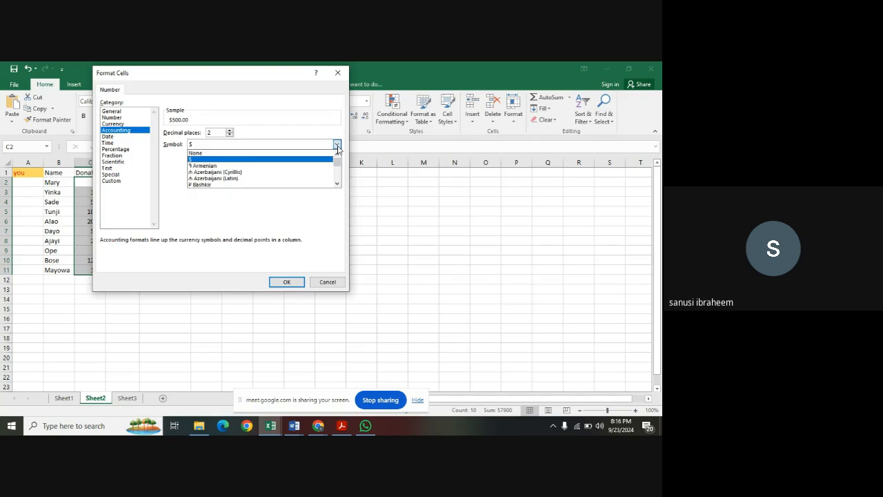
{"action": "left_click", "coordinate": [337, 184]}
{"action": "left_click_drag", "start_coordinate": [337, 185], "coordinate": [338, 168]}
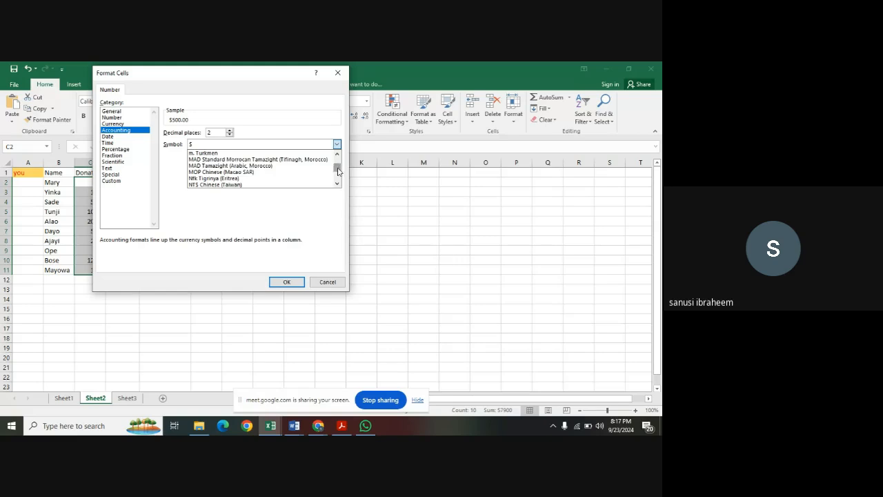
{"action": "scroll", "coordinate": [297, 170], "scroll_direction": "up", "scroll_amount": 2}
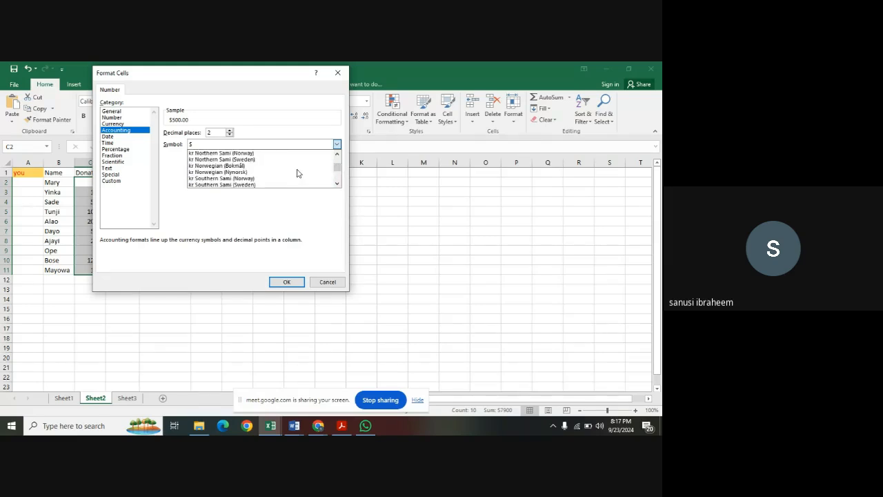
{"action": "scroll", "coordinate": [297, 173], "scroll_direction": "up", "scroll_amount": 8}
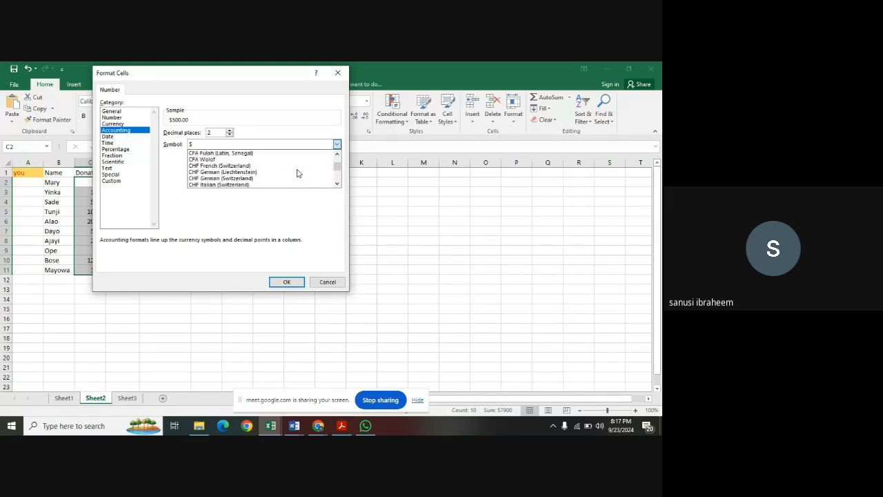
{"action": "scroll", "coordinate": [297, 173], "scroll_direction": "up", "scroll_amount": 8}
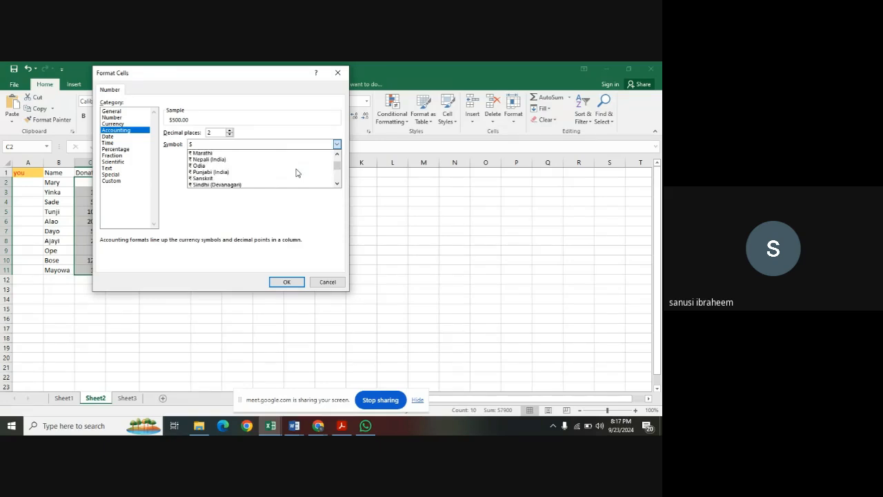
{"action": "scroll", "coordinate": [297, 173], "scroll_direction": "up", "scroll_amount": 8}
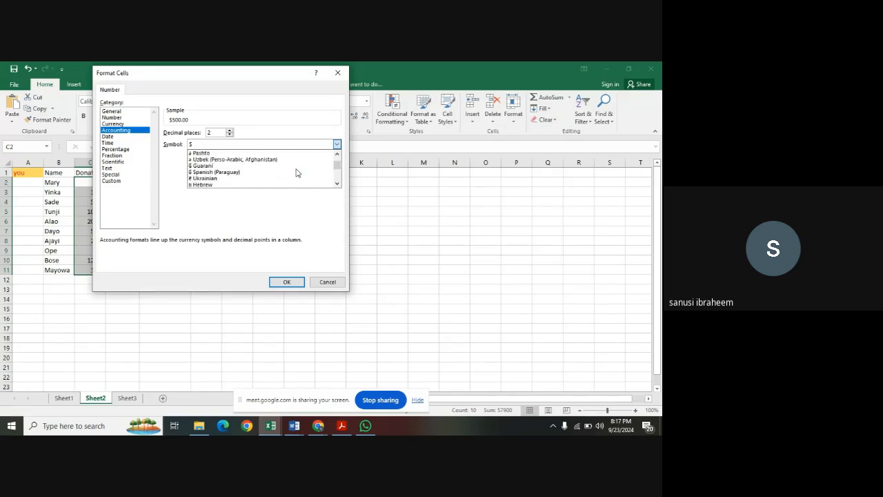
{"action": "scroll", "coordinate": [297, 172], "scroll_direction": "up", "scroll_amount": 8}
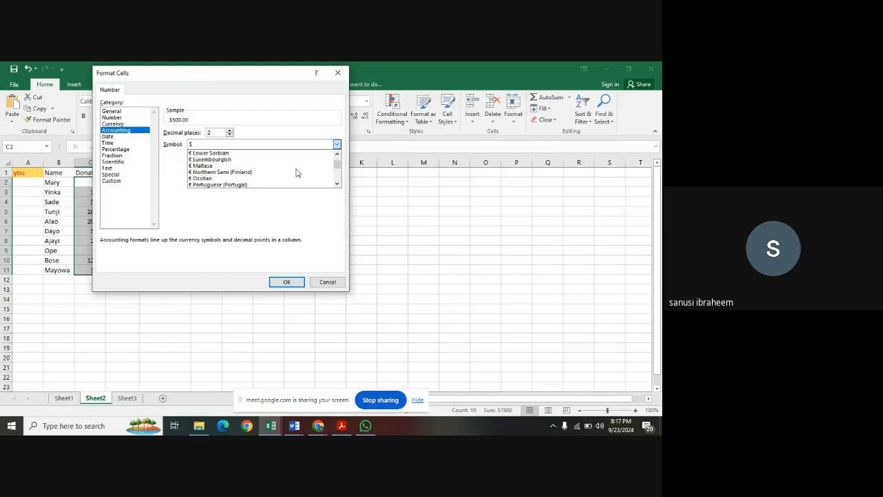
{"action": "scroll", "coordinate": [297, 173], "scroll_direction": "up", "scroll_amount": 8}
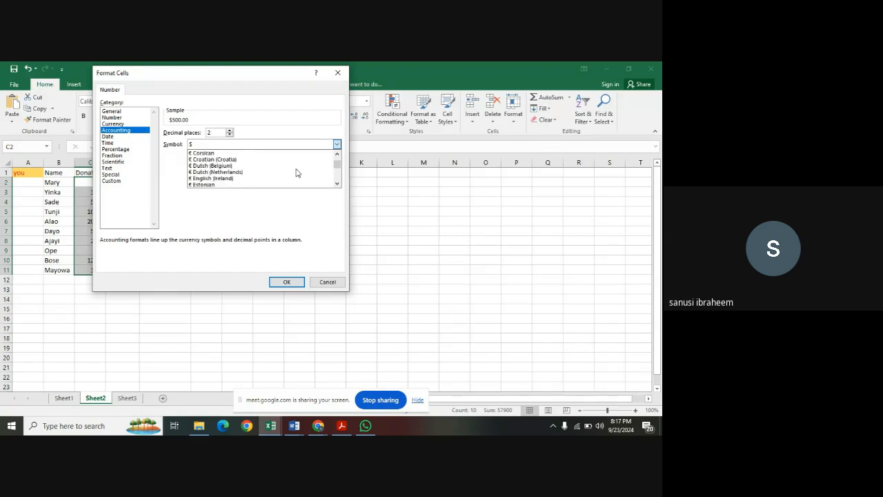
{"action": "scroll", "coordinate": [297, 173], "scroll_direction": "up", "scroll_amount": 4}
{"action": "scroll", "coordinate": [297, 173], "scroll_direction": "down", "scroll_amount": 1}
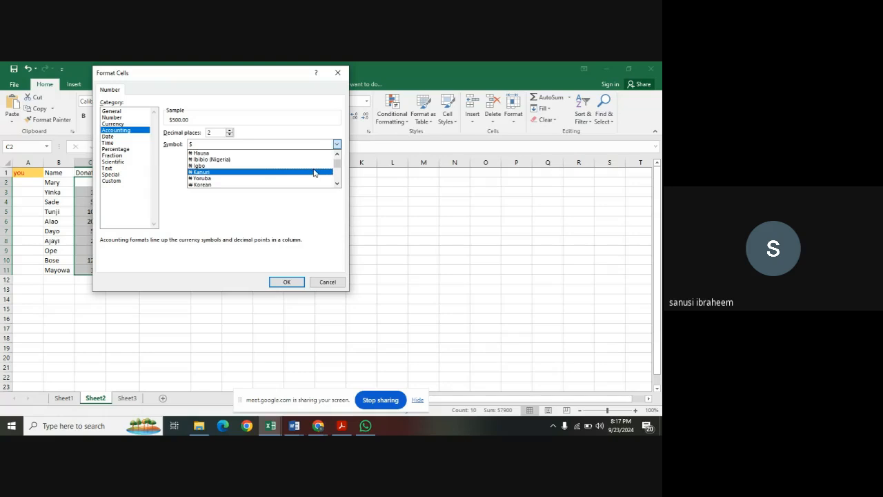
{"action": "left_click", "coordinate": [268, 180]}
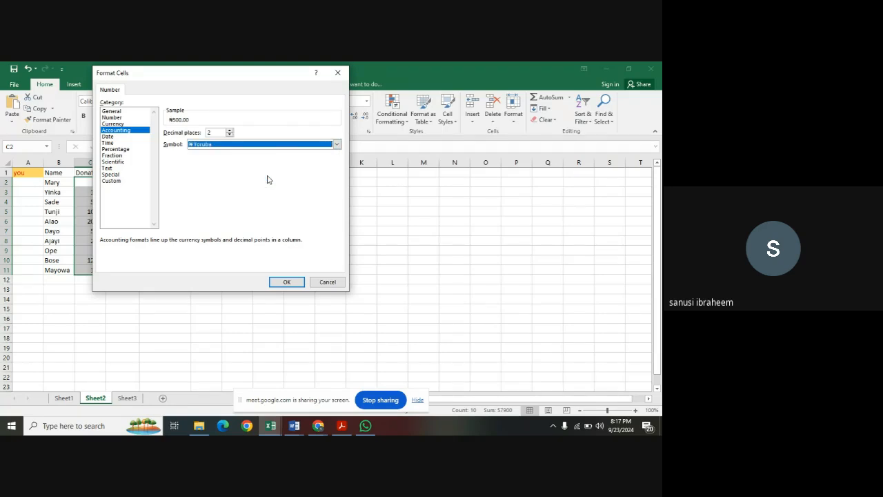
{"action": "left_click", "coordinate": [287, 282]}
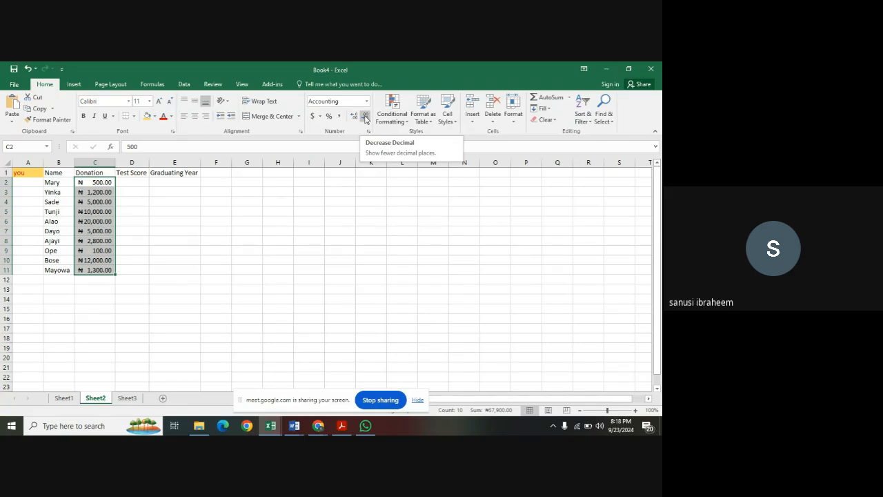
Reduce the donations in cells C2 to C11 to zero decimal places and deselect them.
{"action": "left_click", "coordinate": [365, 116]}
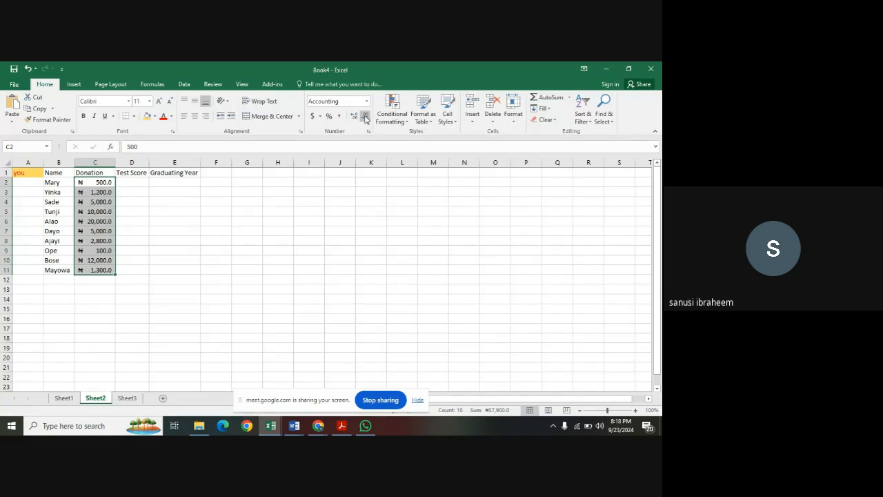
{"action": "left_click", "coordinate": [366, 115]}
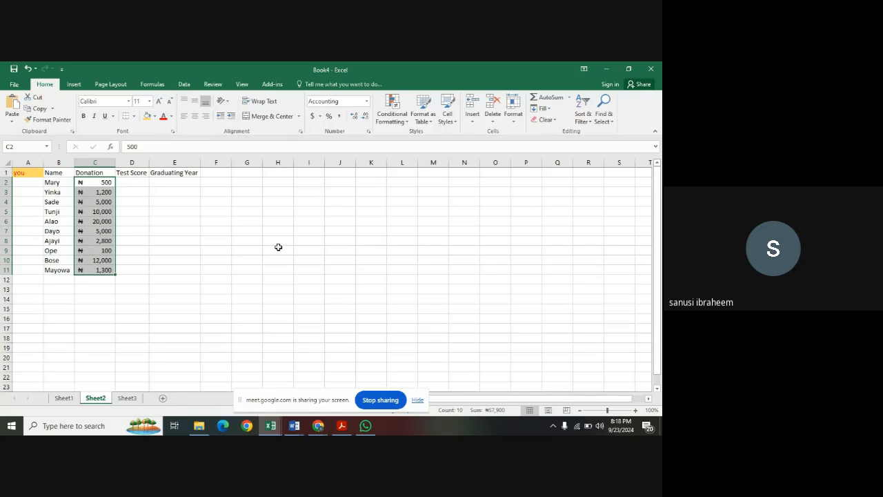
{"action": "left_click", "coordinate": [244, 250]}
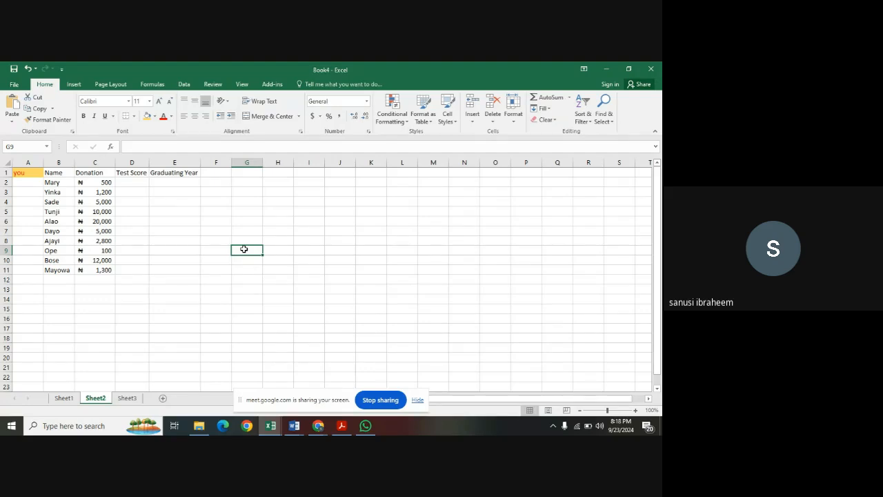
Enter the test scores 250, 150 and 90 in cells D2, D3 and D4.
{"action": "left_click", "coordinate": [131, 184]}
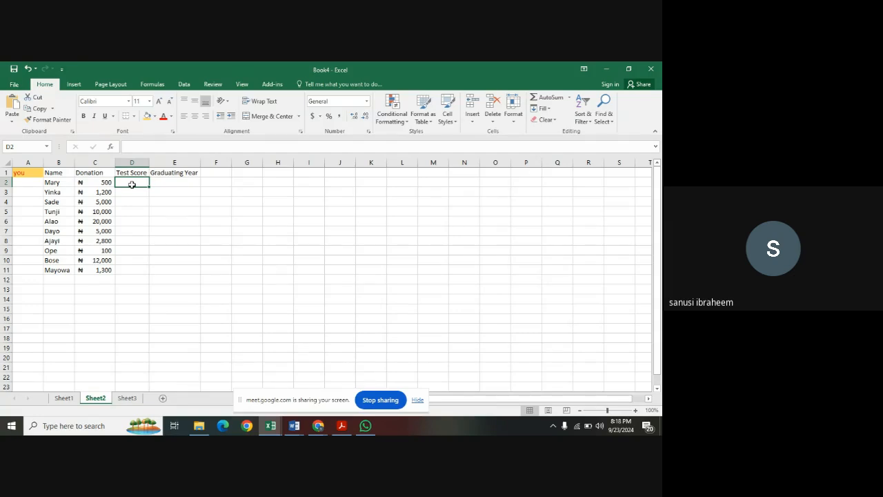
{"action": "type", "text": "250"}
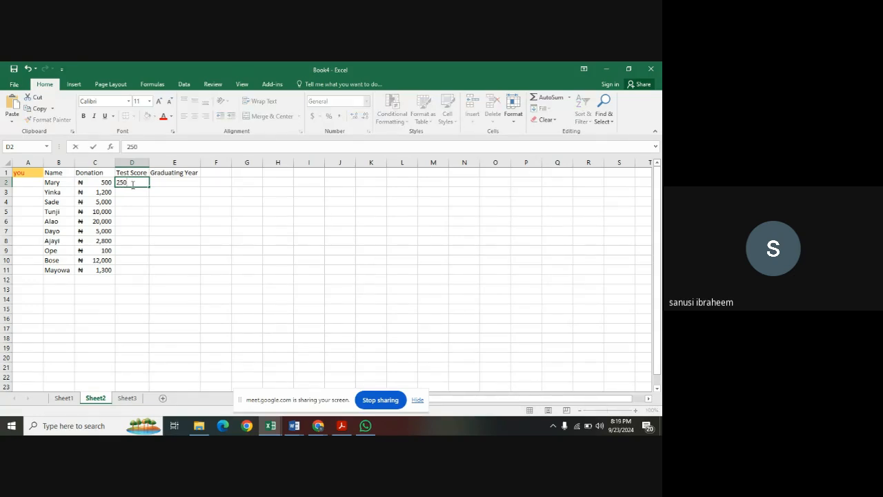
{"action": "key", "text": "Return"}
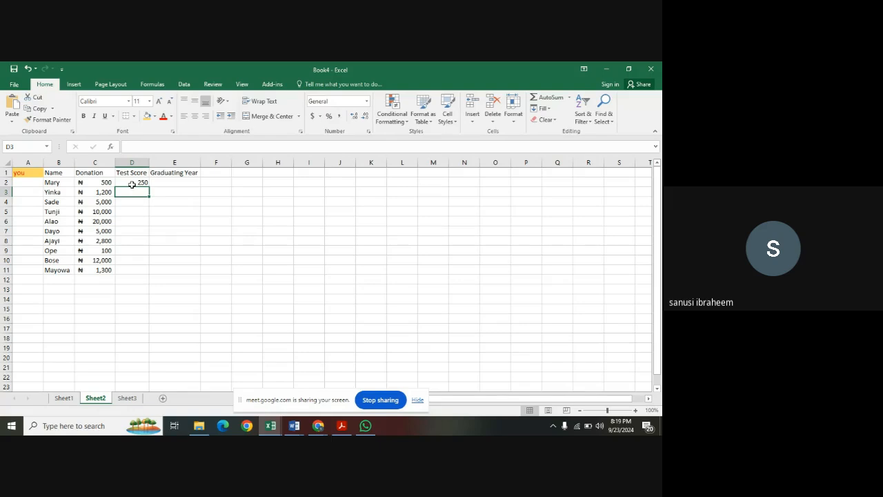
{"action": "type", "text": "150"}
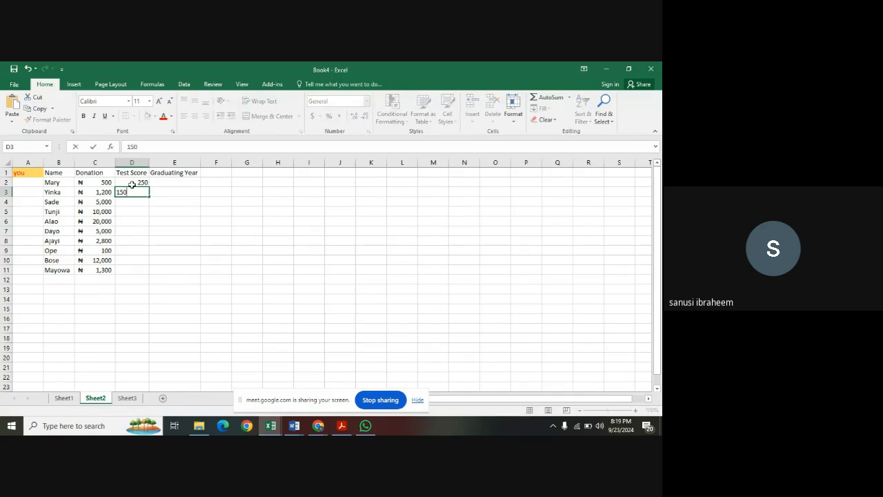
{"action": "key", "text": "Return"}
{"action": "type", "text": "90"}
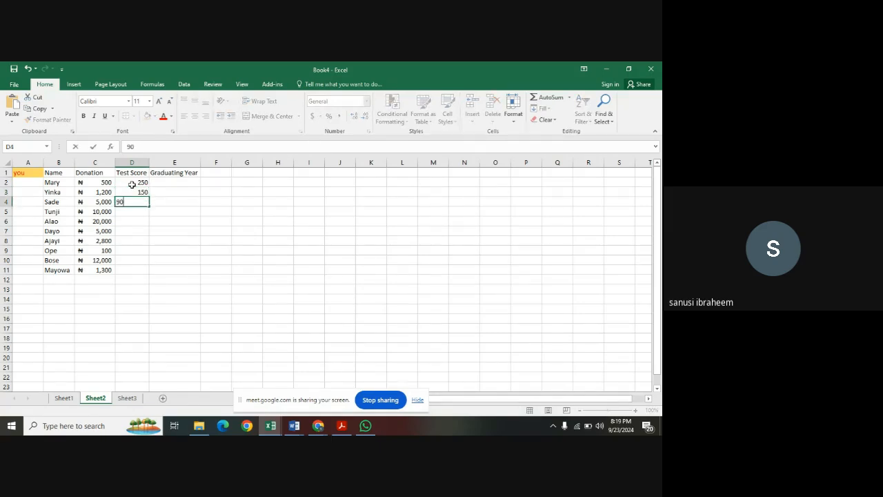
{"action": "key", "text": "Return"}
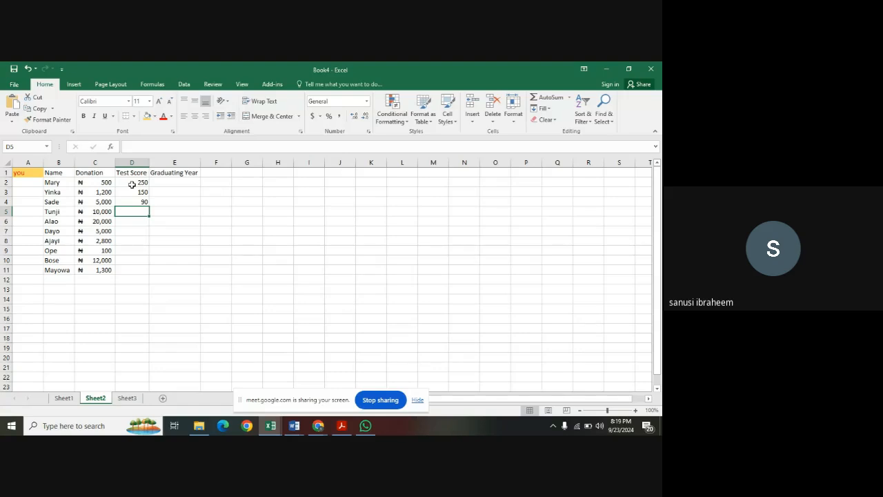
Enter the test scores 100, 50, 70 and 45 in cells D5, D6, D7 and D8.
{"action": "type", "text": "100"}
{"action": "key", "text": "Return"}
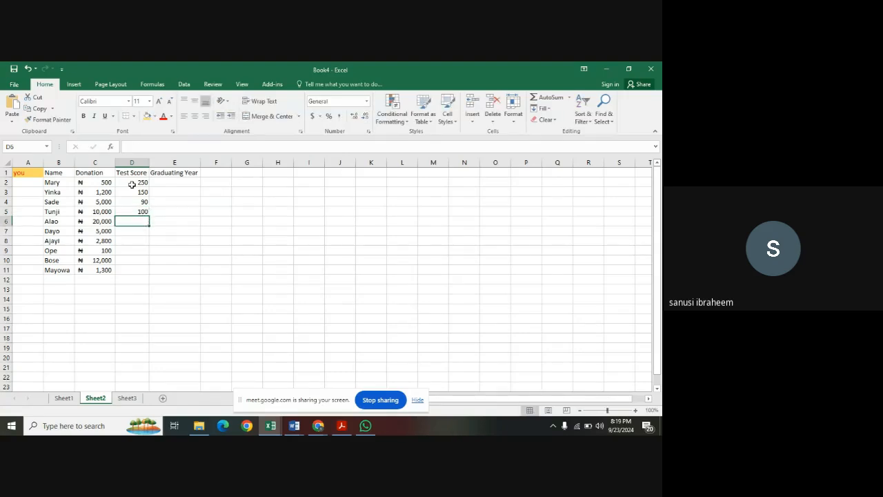
{"action": "type", "text": "50"}
{"action": "key", "text": "Return"}
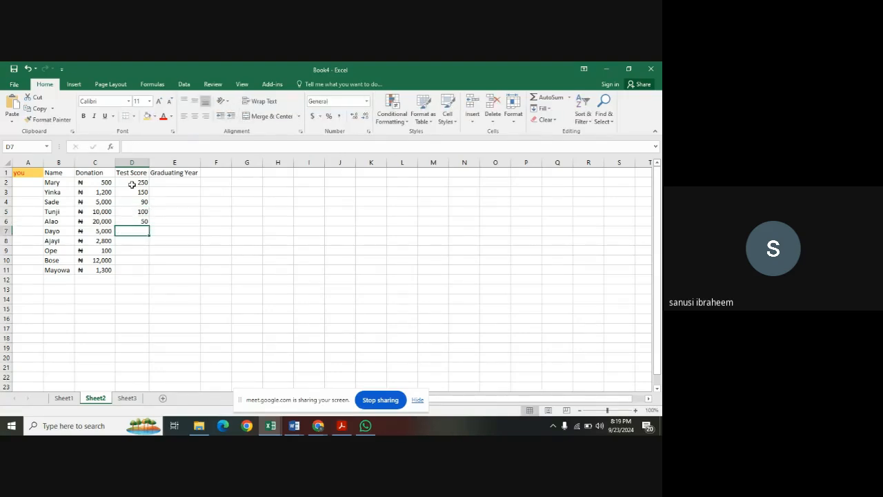
{"action": "type", "text": "70"}
{"action": "key", "text": "Return"}
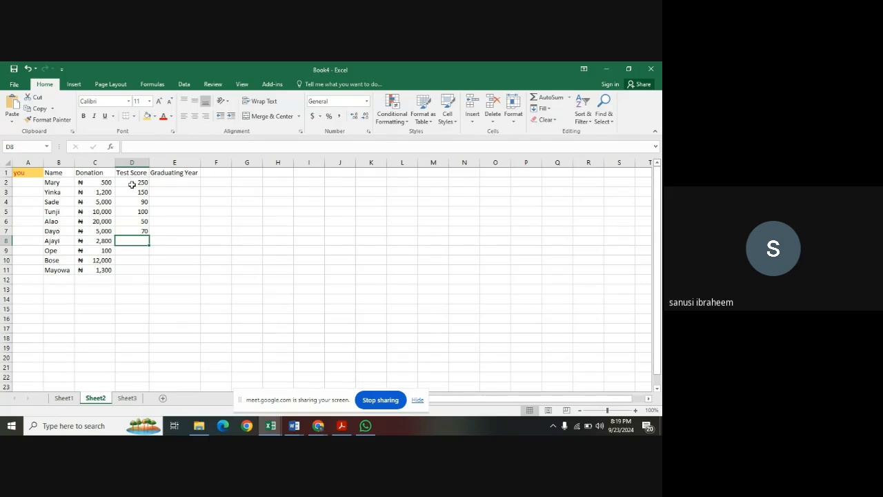
{"action": "type", "text": "45"}
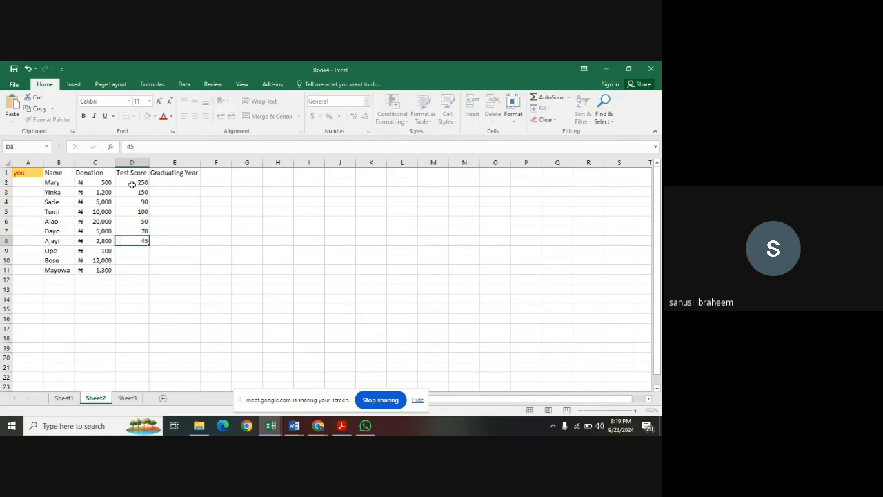
{"action": "key", "text": "Return"}
Complete the Test Score column with 100, 150 and 200 in cells D9, D10 and D11.
{"action": "type", "text": "1000"}
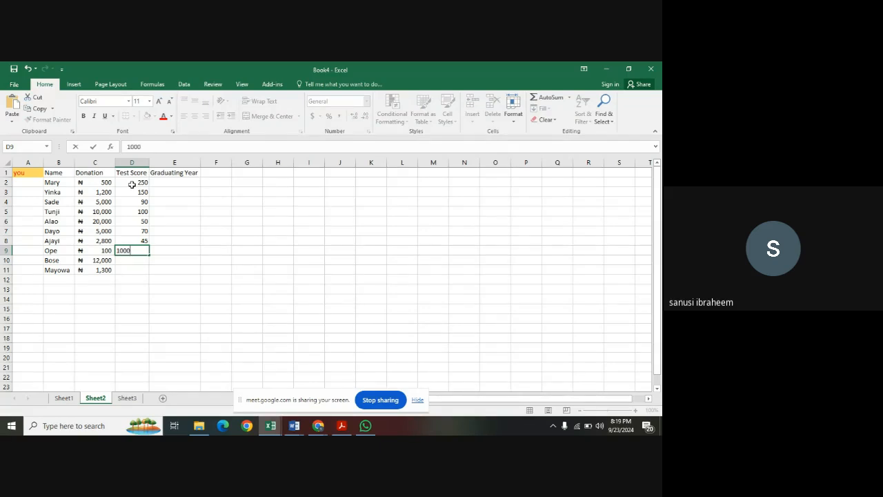
{"action": "key", "text": "BackSpace"}
{"action": "key", "text": "Return"}
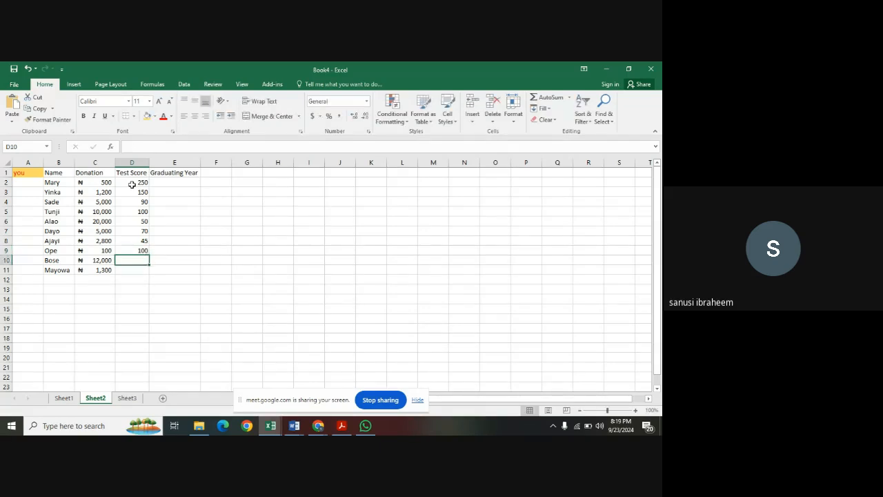
{"action": "type", "text": "15"}
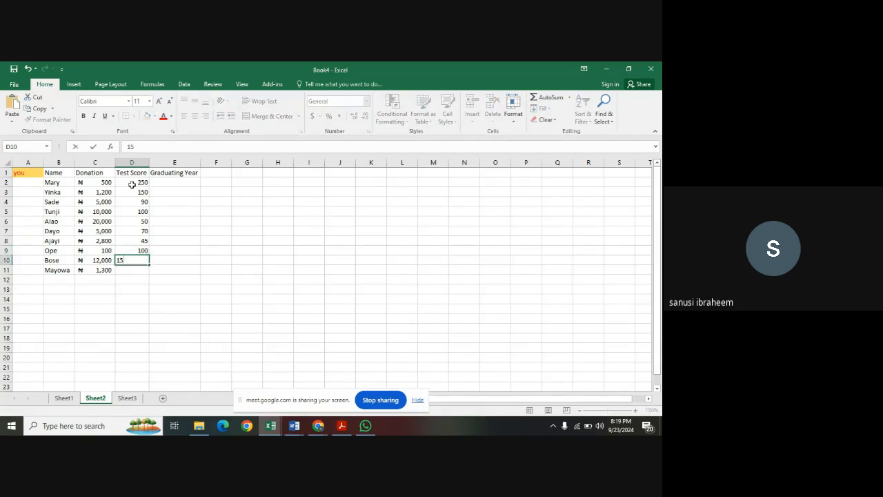
{"action": "type", "text": "0"}
{"action": "key", "text": "Return"}
{"action": "type", "text": "200"}
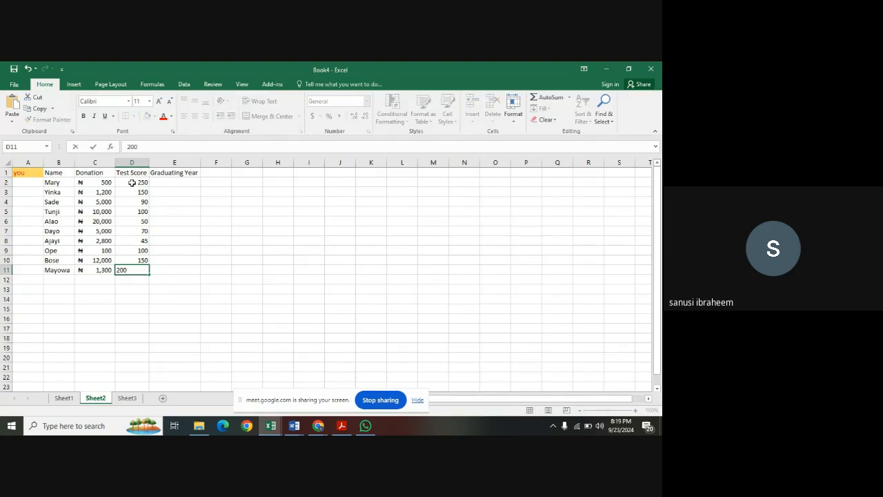
Enter the graduating years 1998, 2010 and 2009 in cells E2, E3 and E4.
{"action": "left_click", "coordinate": [190, 183]}
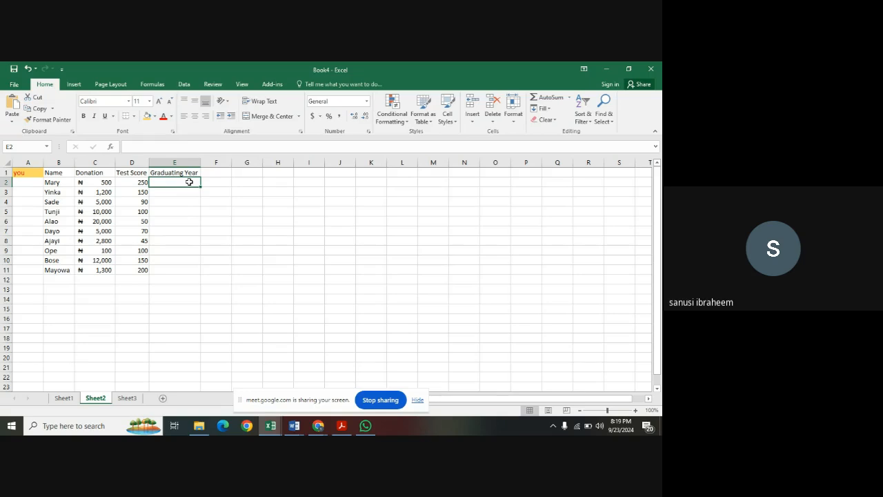
{"action": "type", "text": "1998"}
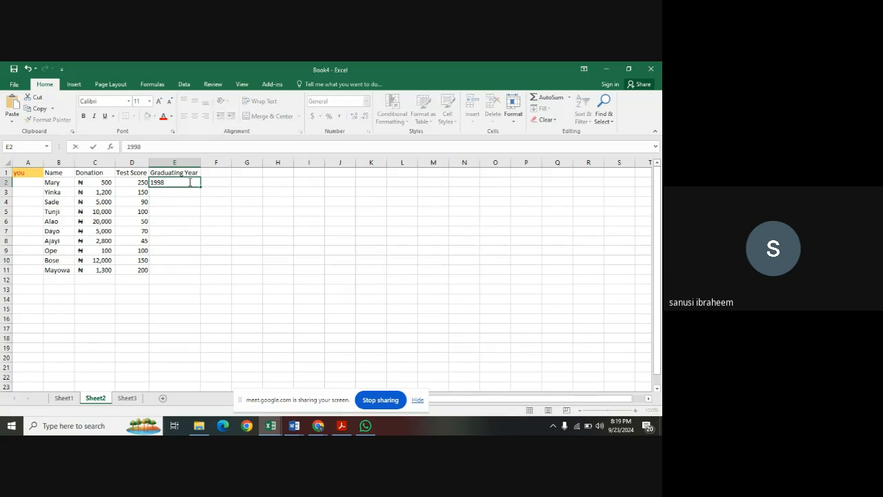
{"action": "key", "text": "Return"}
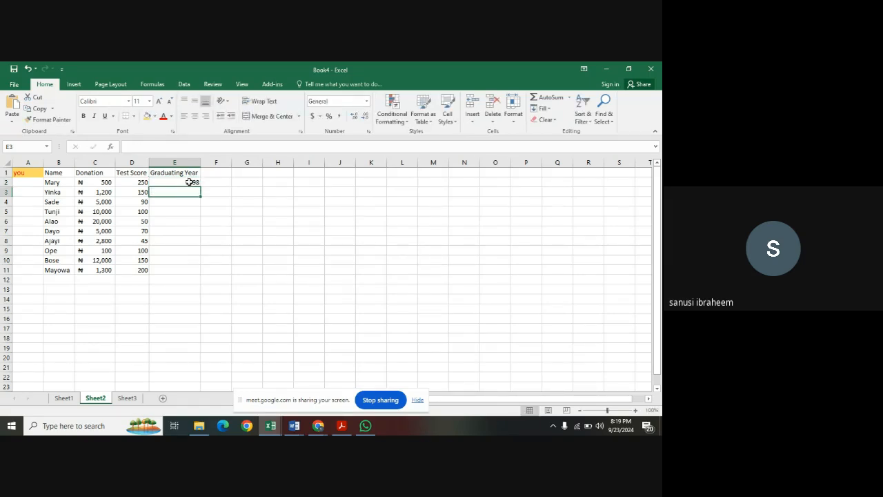
{"action": "type", "text": "2010"}
{"action": "key", "text": "Return"}
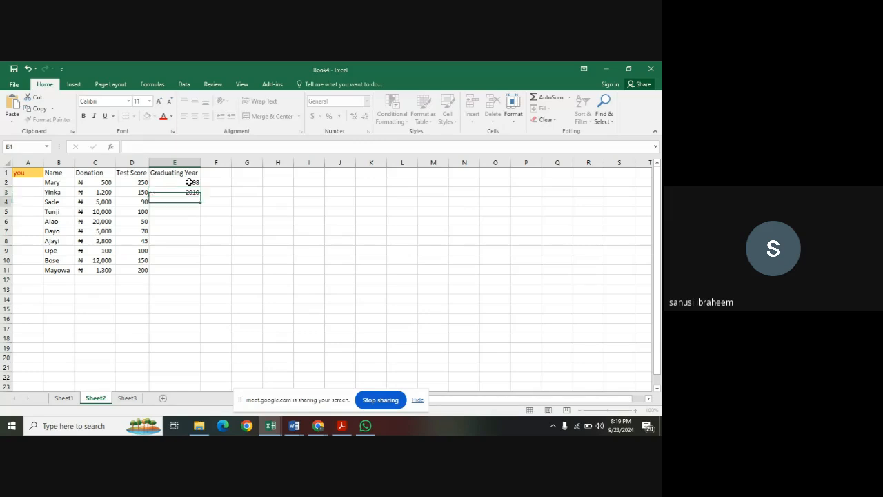
{"action": "type", "text": "1009"}
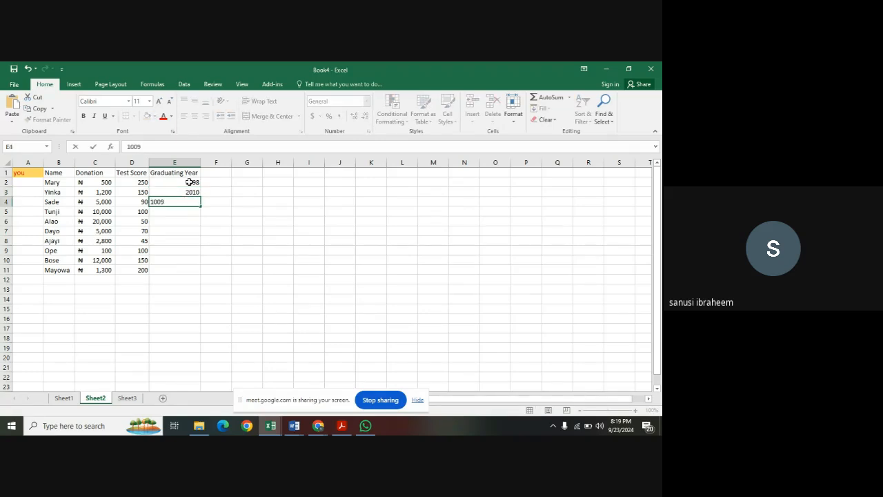
{"action": "key", "text": "BackSpace"}
{"action": "key", "text": "BackSpace"}
{"action": "key", "text": "BackSpace"}
{"action": "key", "text": "BackSpace"}
{"action": "type", "text": "2009"}
{"action": "key", "text": "Return"}
Enter the graduating years 2020, 2023 and 2004 in cells E5, E6 and E7.
{"action": "type", "text": "2-"}
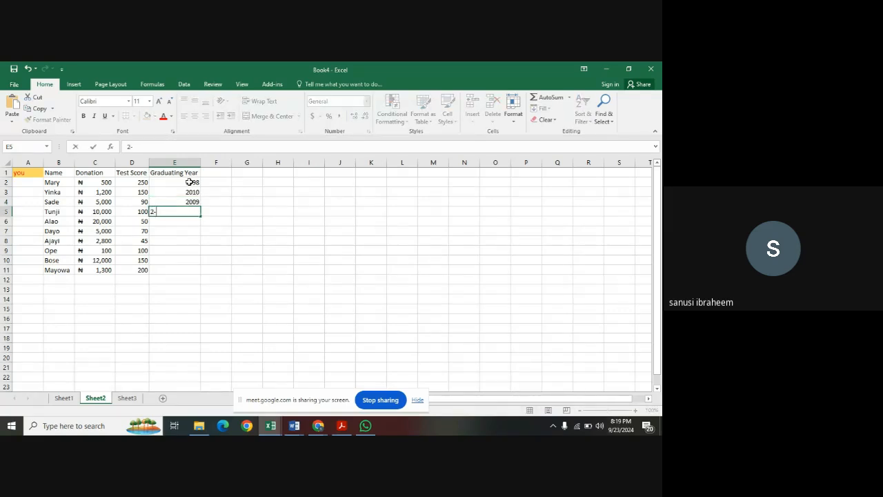
{"action": "type", "text": "020"}
{"action": "key", "text": "Return"}
{"action": "type", "text": "2023"}
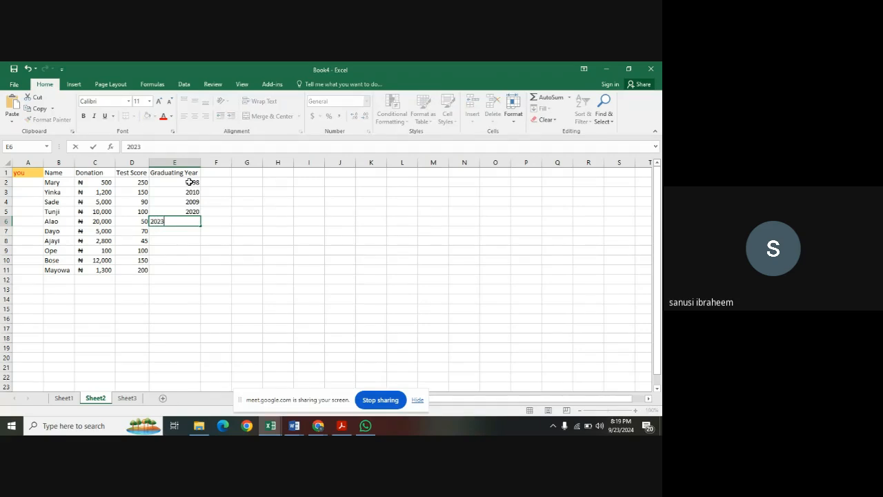
{"action": "key", "text": "Return"}
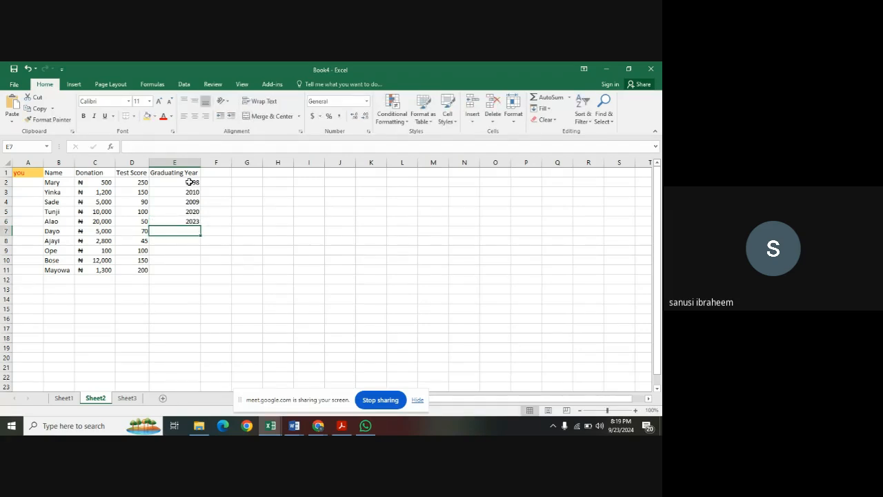
{"action": "type", "text": "2004"}
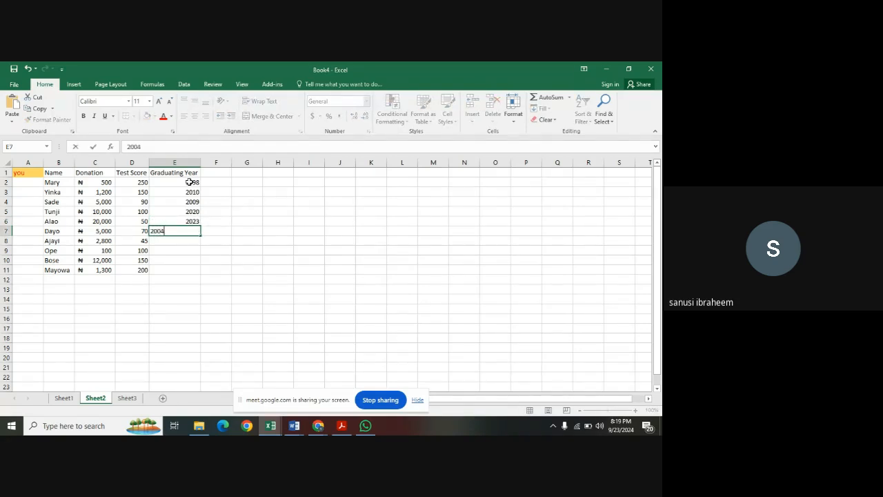
{"action": "key", "text": "Return"}
Complete the Graduating Year column with 1997, 2011, 2001 and 2022 in cells E8 to E11.
{"action": "type", "text": "1997"}
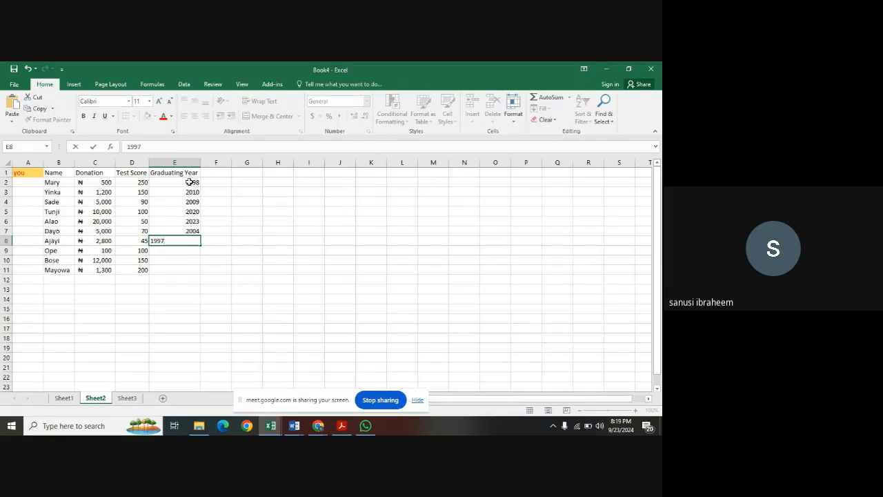
{"action": "key", "text": "Return"}
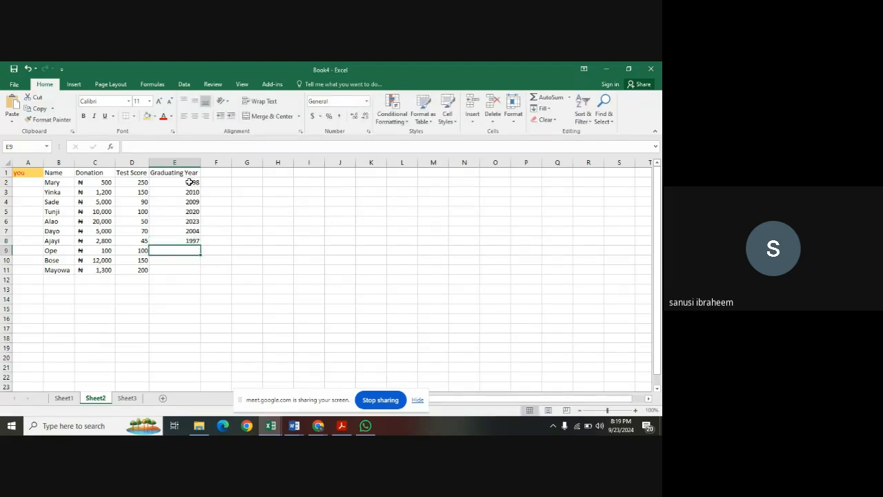
{"action": "type", "text": "200"}
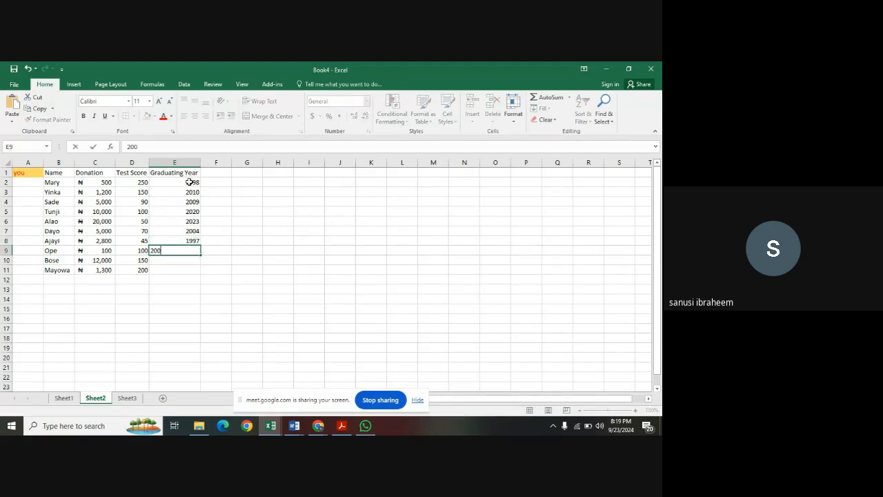
{"action": "key", "text": "BackSpace"}
{"action": "type", "text": "11"}
{"action": "key", "text": "Return"}
{"action": "type", "text": "2001"}
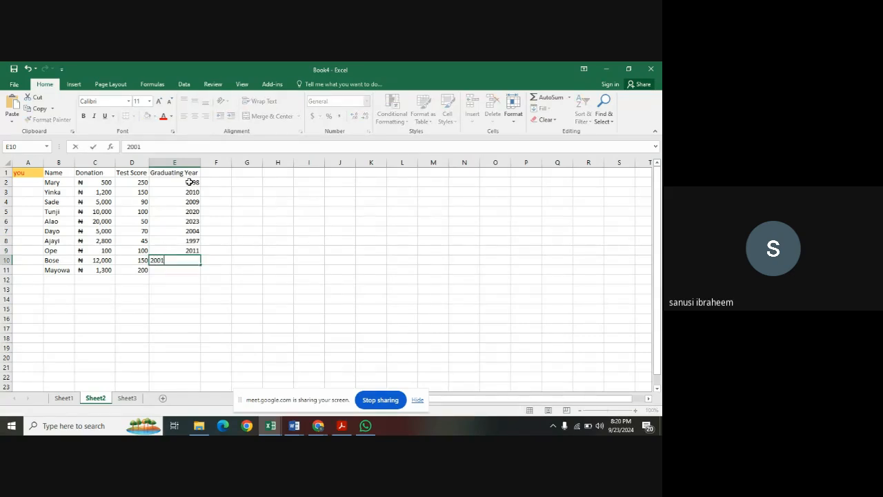
{"action": "key", "text": "Return"}
{"action": "type", "text": "2022"}
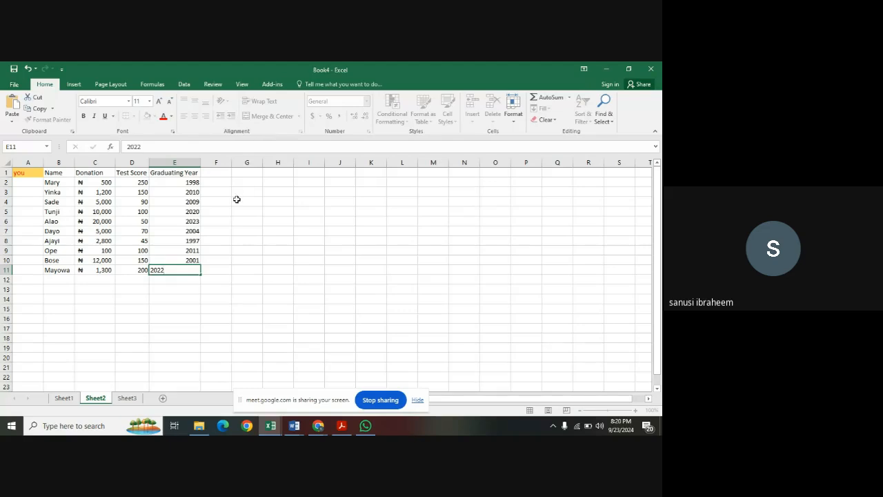
{"action": "left_click", "coordinate": [235, 199]}
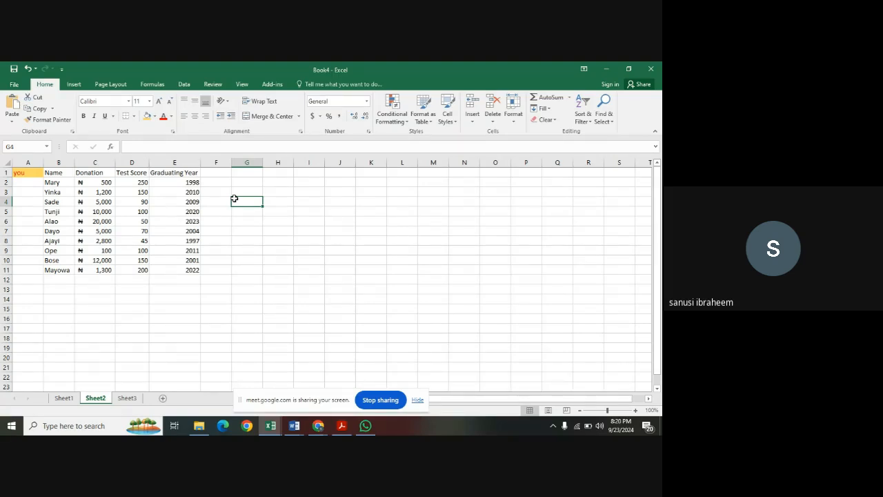
Begin an IF formula in cell F2 with the logical test C2>1000 on the first donation.
{"action": "left_click", "coordinate": [215, 182]}
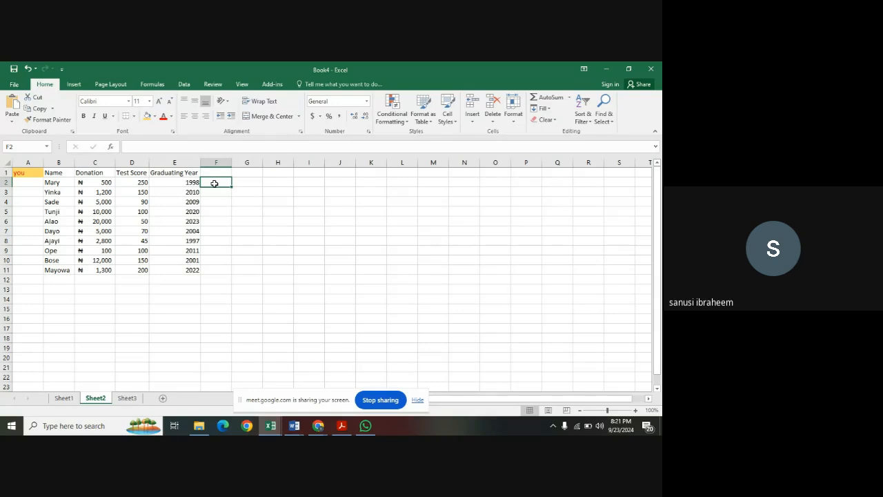
{"action": "type", "text": "="}
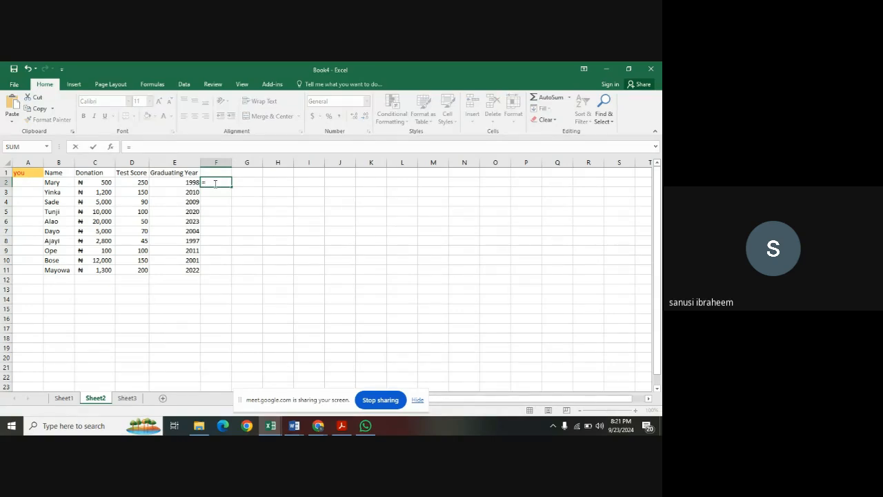
{"action": "type", "text": "if"}
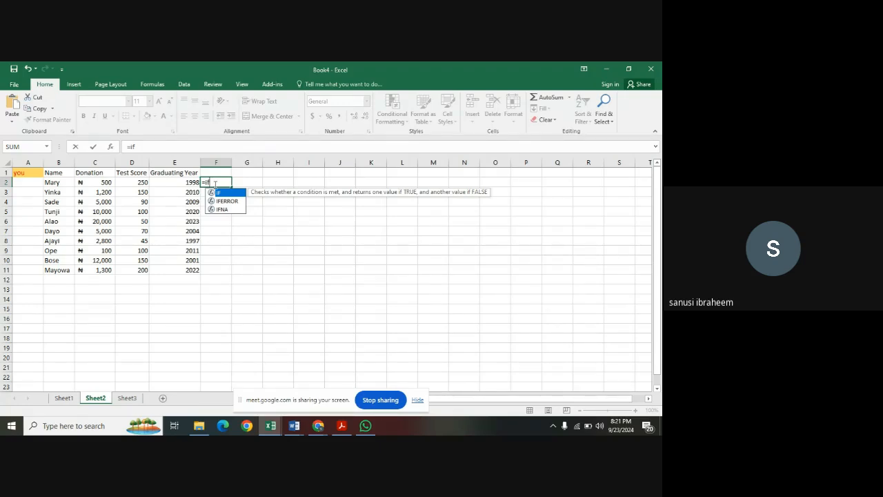
{"action": "double_click", "coordinate": [221, 194]}
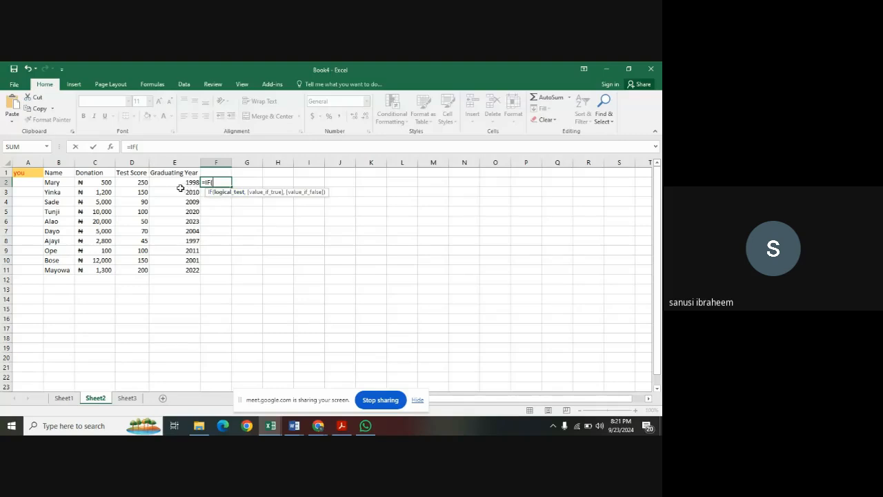
{"action": "left_click", "coordinate": [108, 183]}
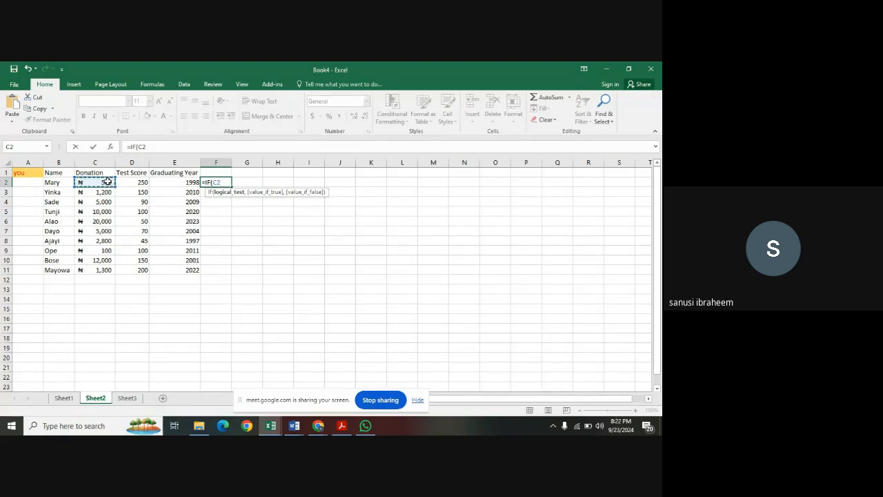
{"action": "type", "text": ">1000,"}
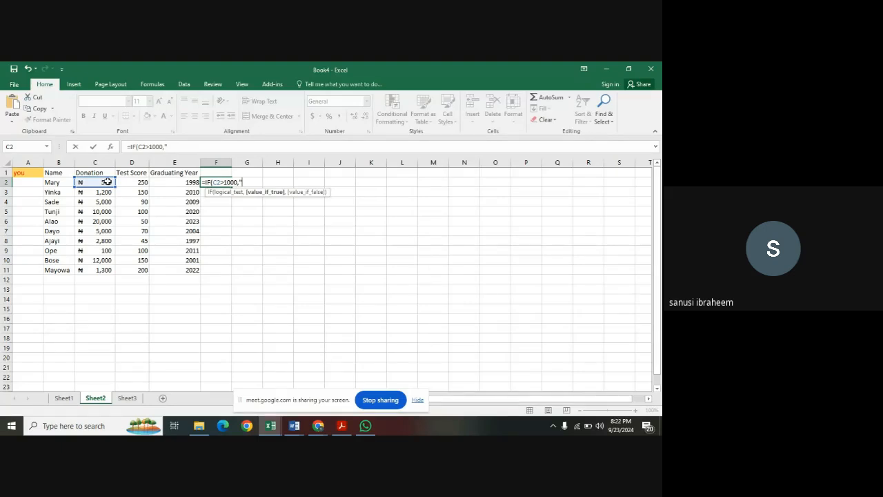
Complete the IF formula in F2 with "Rich" as the value if true and "Average" as the value if false.
{"action": "type", "text": "Rich\","}
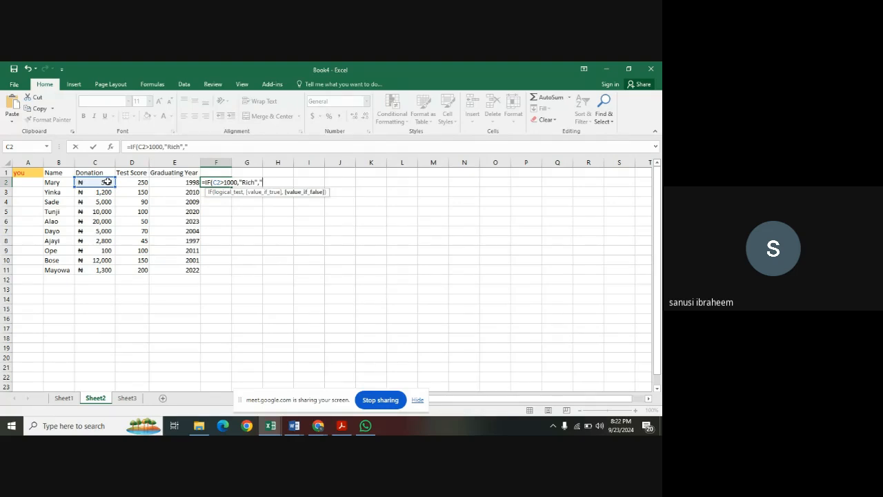
{"action": "type", "text": "\"Average\")"}
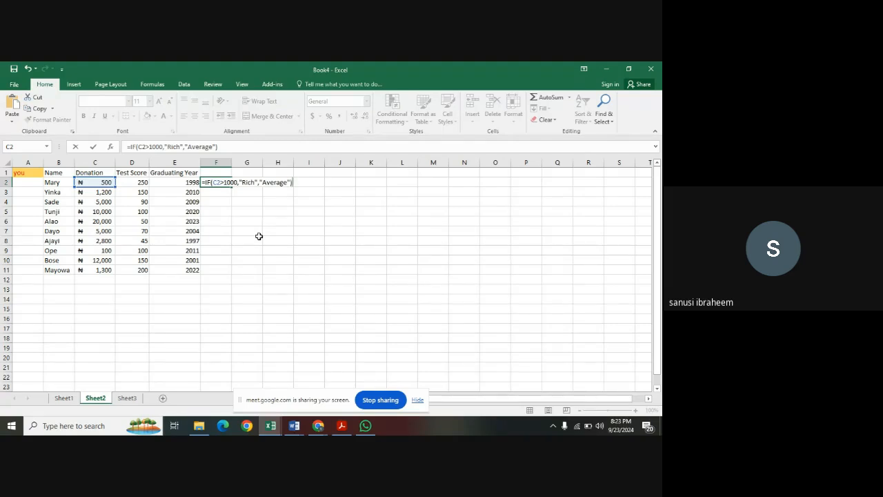
{"action": "key", "text": "Return"}
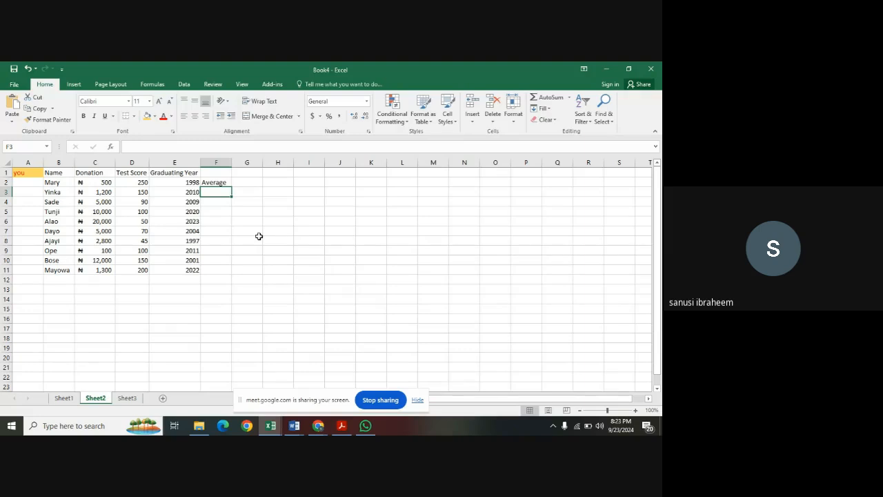
Begin an IF formula in cell F3 with the logical test C3>1000 on the second donation.
{"action": "type", "text": "="}
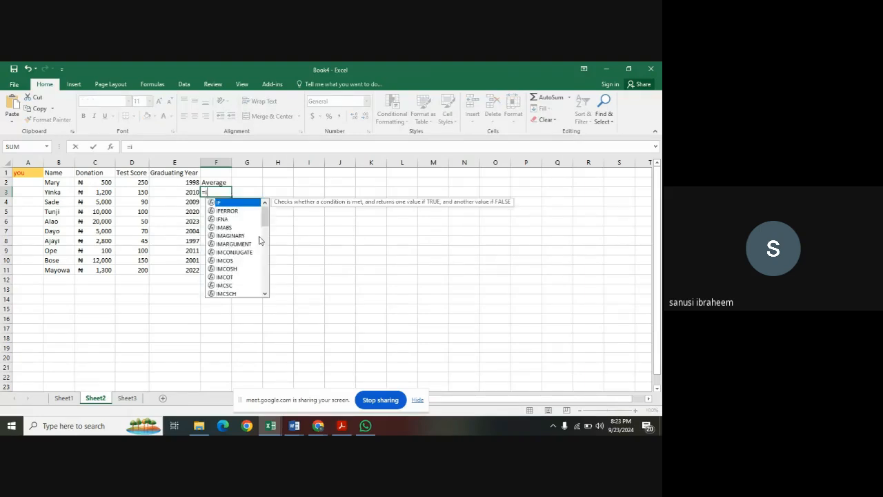
{"action": "type", "text": "if"}
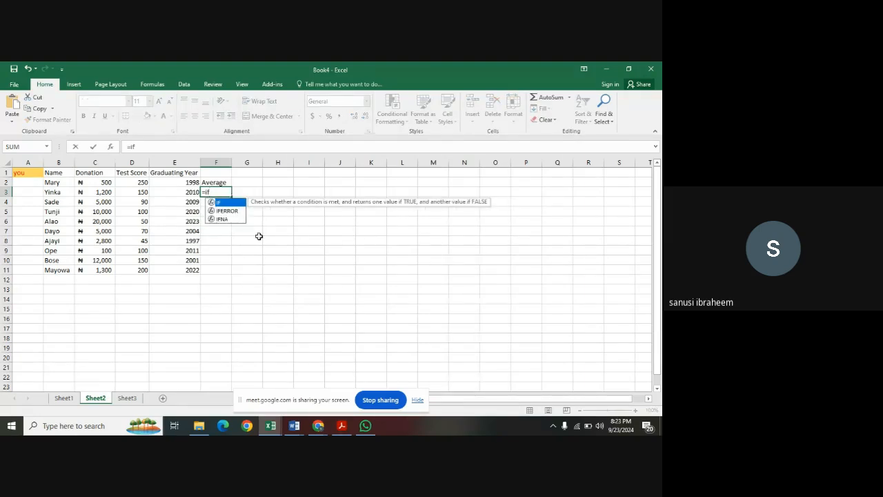
{"action": "type", "text": "("}
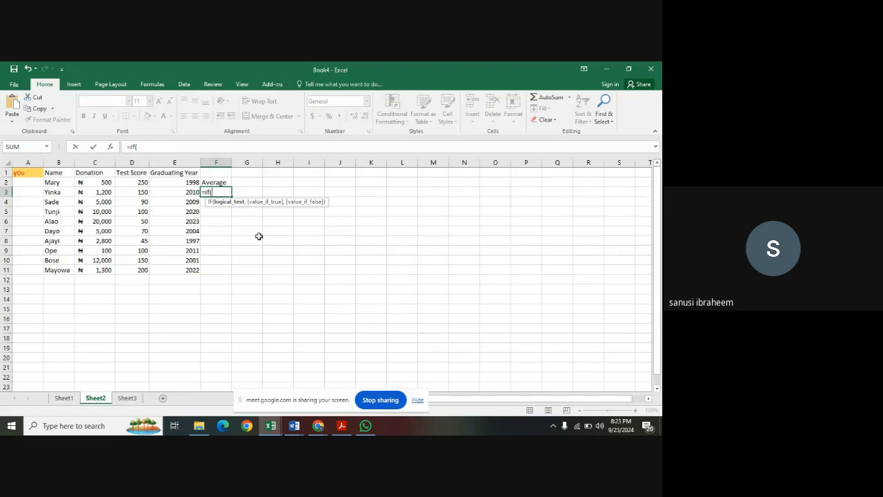
{"action": "left_click", "coordinate": [102, 194]}
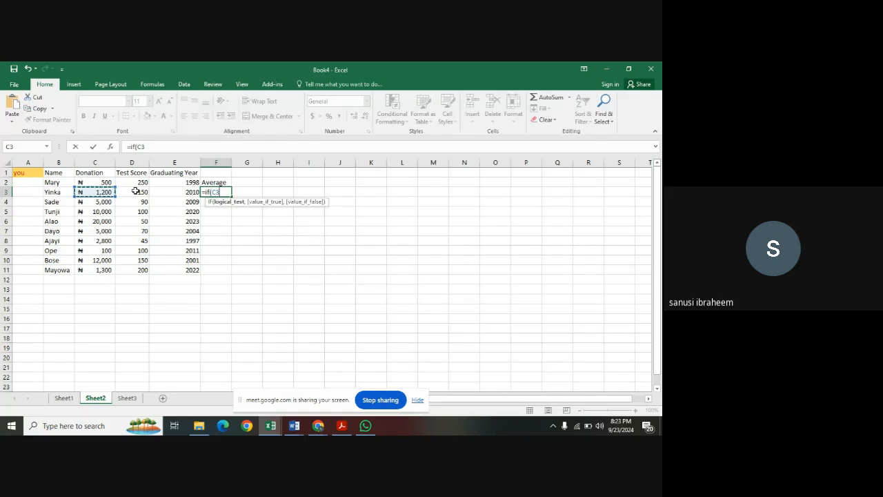
{"action": "type", "text": ">1000,"}
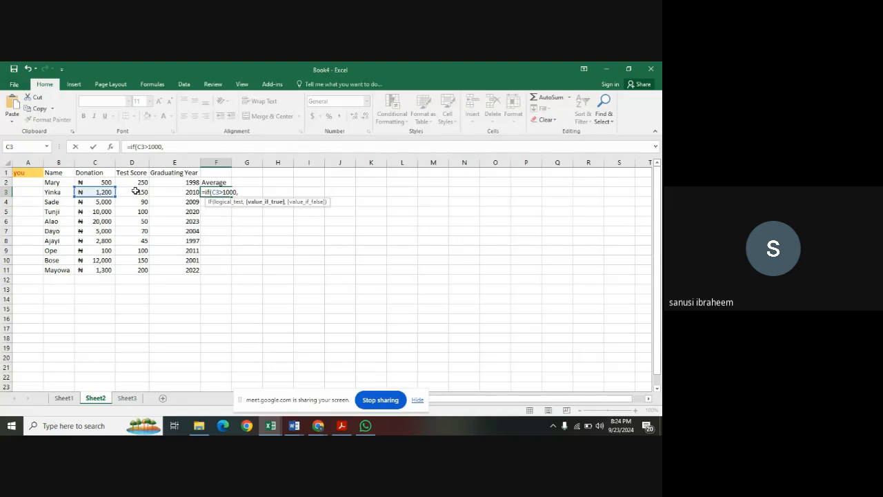
Complete the IF formula in F3 with "Rich" as the value if true and "Average" as the value if false.
{"action": "type", "text": "\"Rich\","}
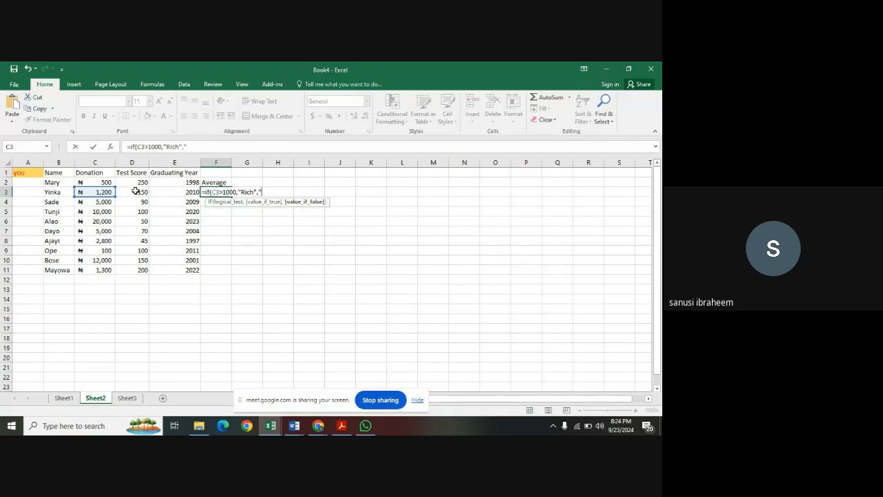
{"action": "type", "text": "\"Average\")"}
{"action": "key", "text": "Return"}
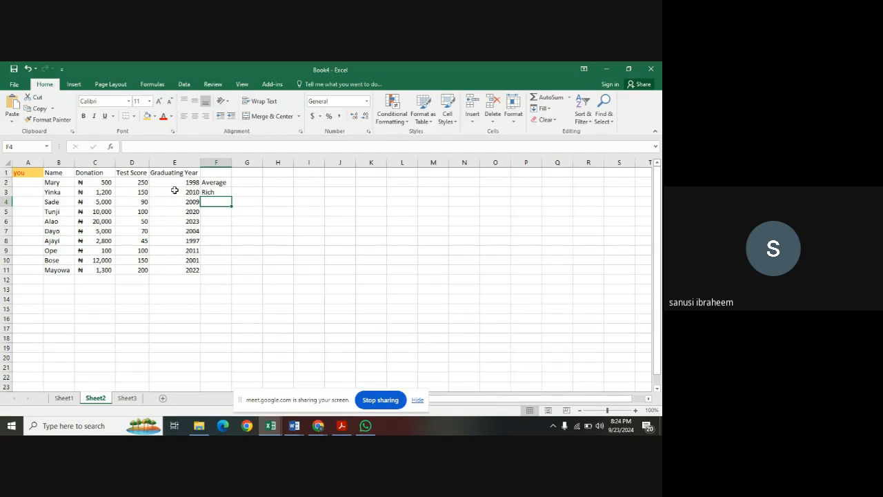
Fill the IF formula from F3 down through F11 to classify the remaining donations.
{"action": "left_click", "coordinate": [210, 191]}
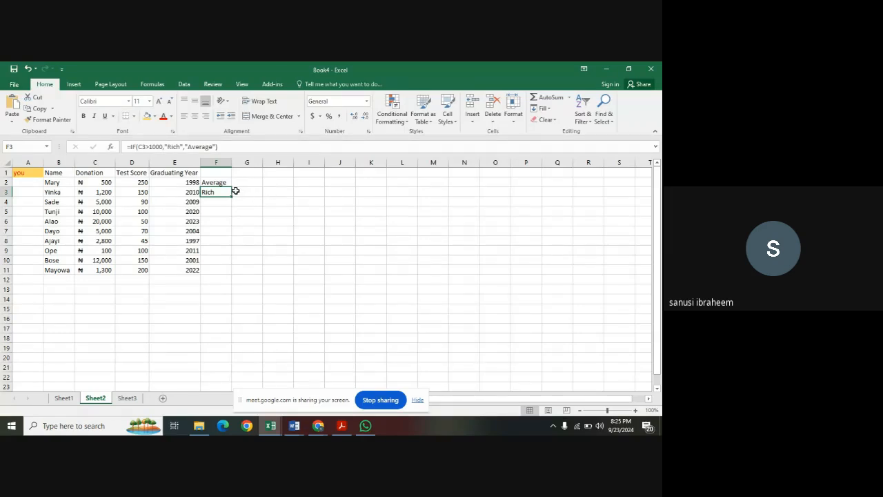
{"action": "left_click_drag", "start_coordinate": [233, 197], "coordinate": [233, 198]}
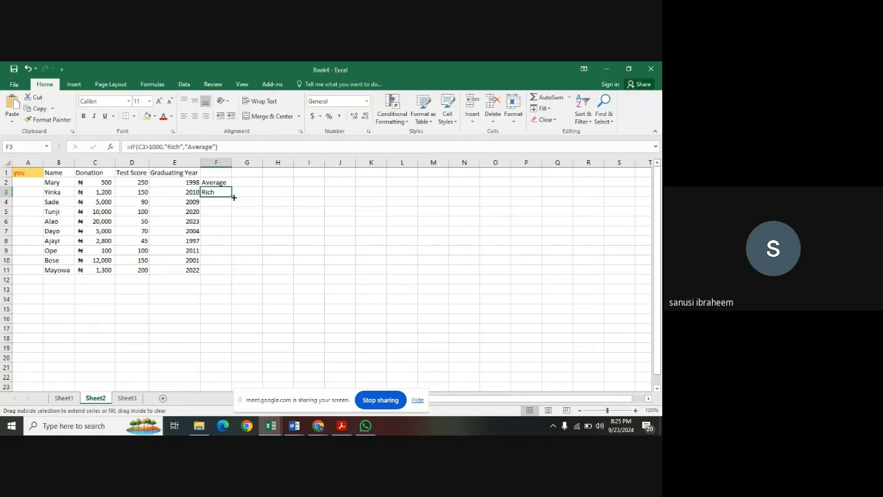
{"action": "left_click_drag", "start_coordinate": [233, 197], "coordinate": [231, 273]}
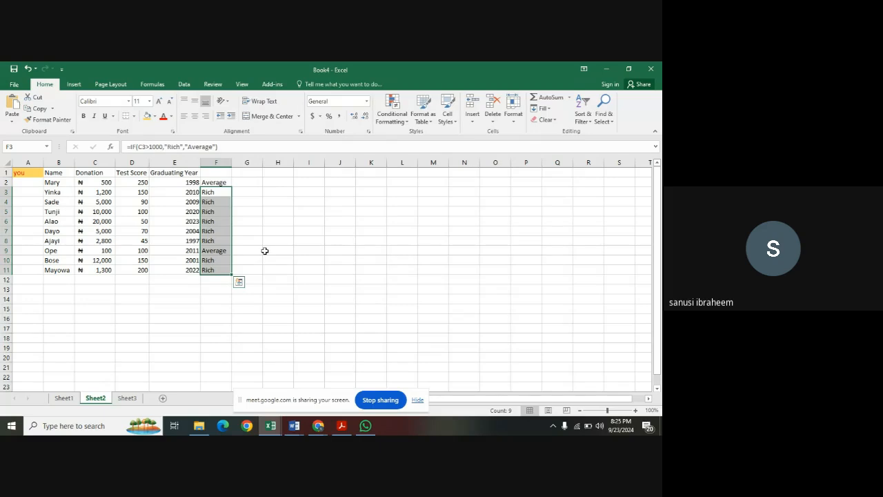
{"action": "left_click", "coordinate": [265, 250]}
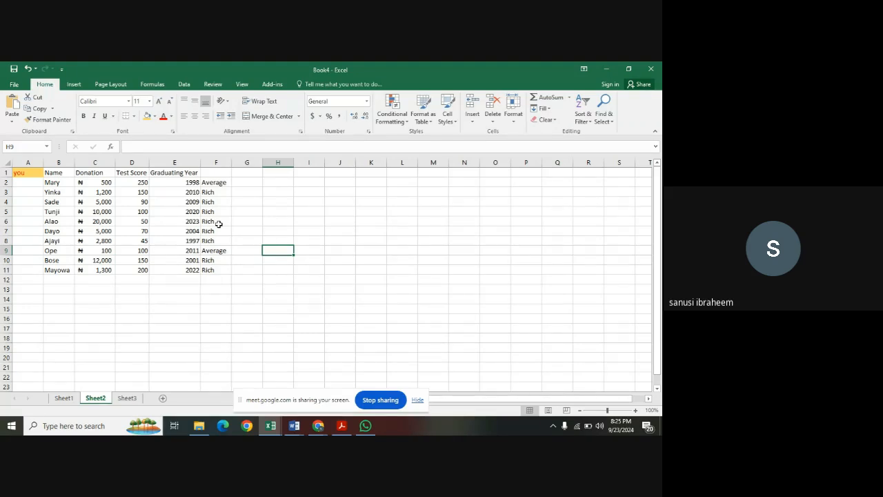
Begin an IF formula in cell G2 with the logical test D2<=120 on the first test score.
{"action": "left_click", "coordinate": [242, 184]}
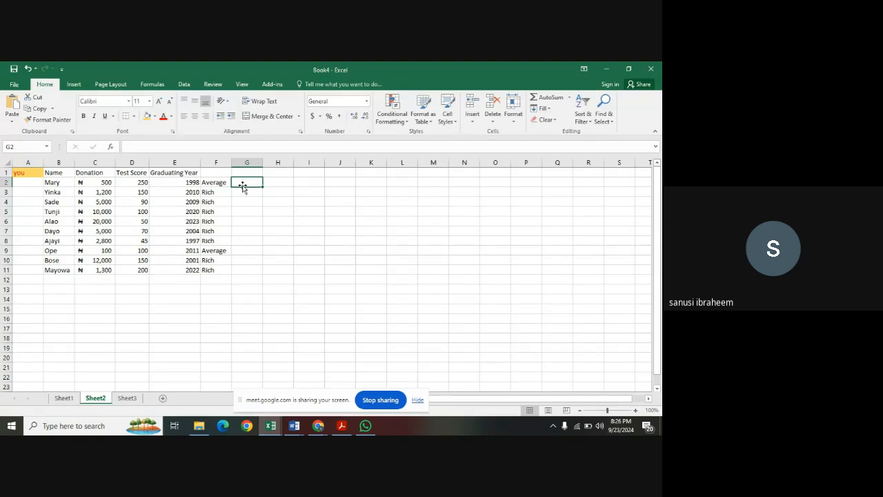
{"action": "type", "text": "="}
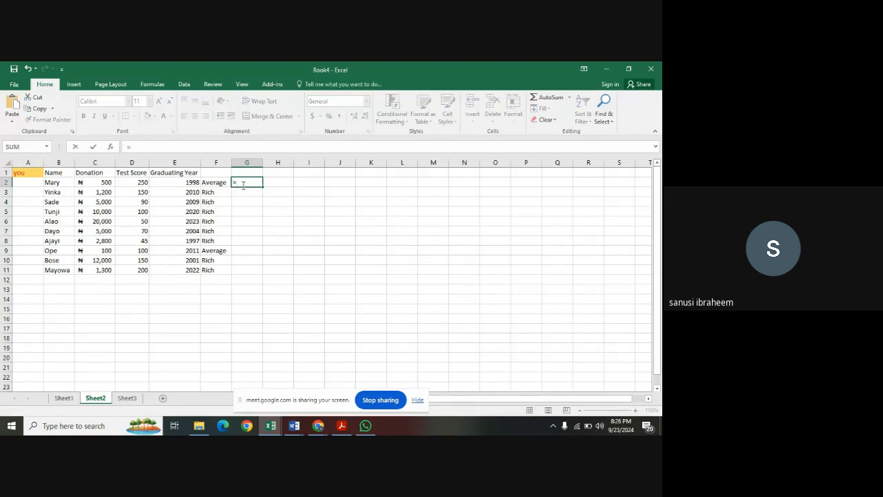
{"action": "type", "text": "if"}
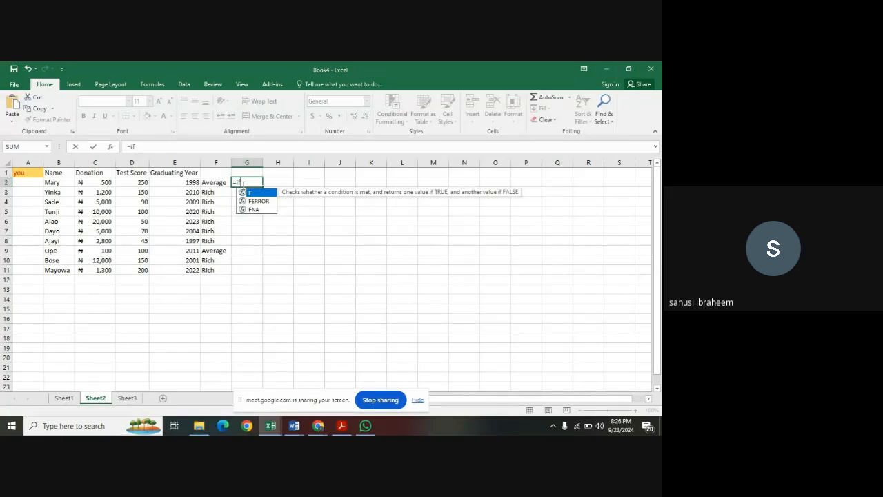
{"action": "type", "text": "("}
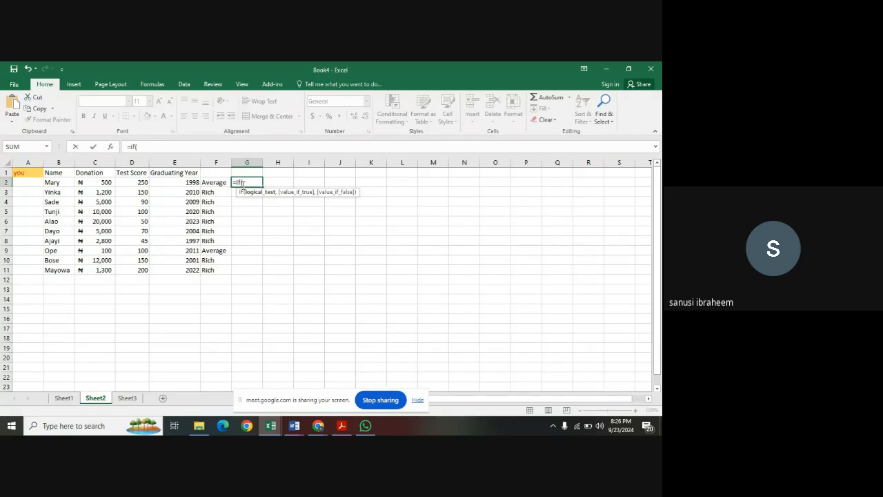
{"action": "left_click", "coordinate": [138, 182]}
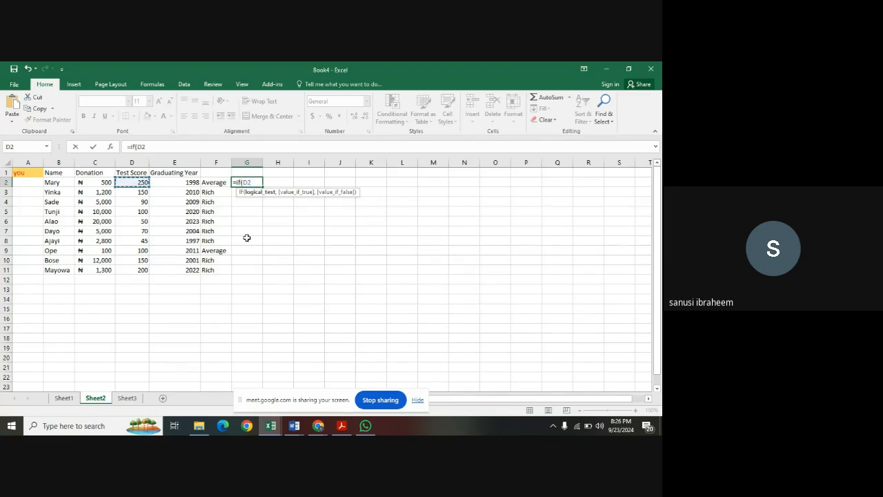
{"action": "type", "text": "<="}
{"action": "type", "text": "120,"}
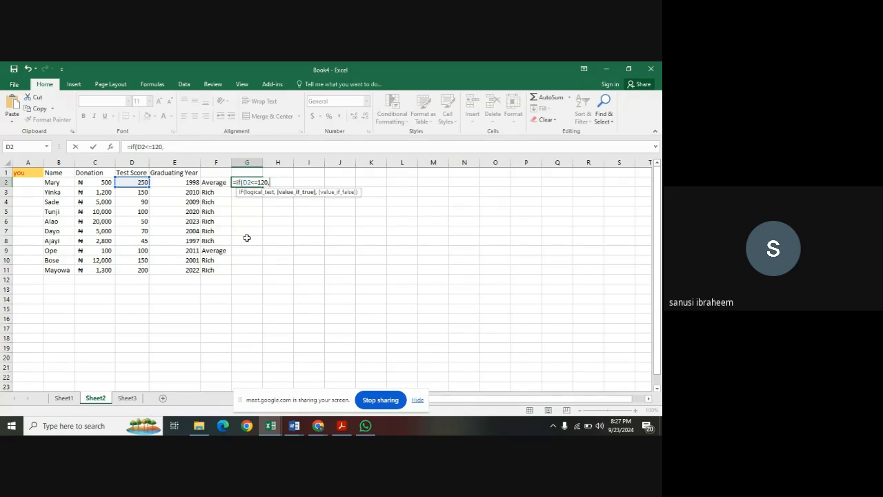
{"action": "type", "text": "\""}
Add "Admitted" as the value if true and "Not-Admitted" as the value if false, and close the formula's parenthesis.
{"action": "type", "text": "dmi"}
{"action": "type", "text": ","}
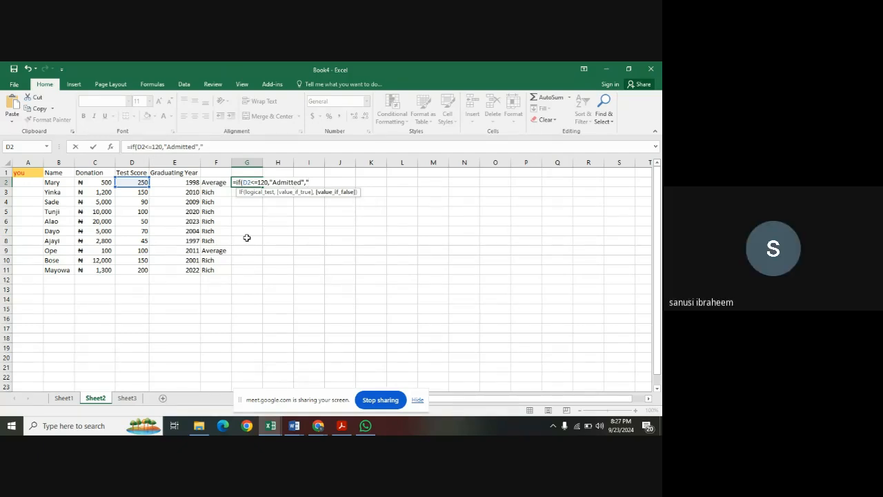
{"action": "type", "text": "N"}
{"action": "type", "text": "ot-Admitted"}
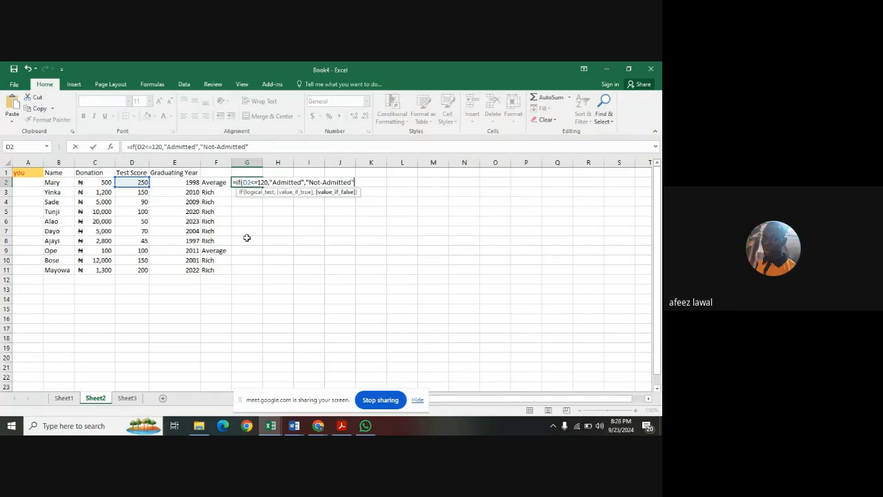
{"action": "type", "text": "\")"}
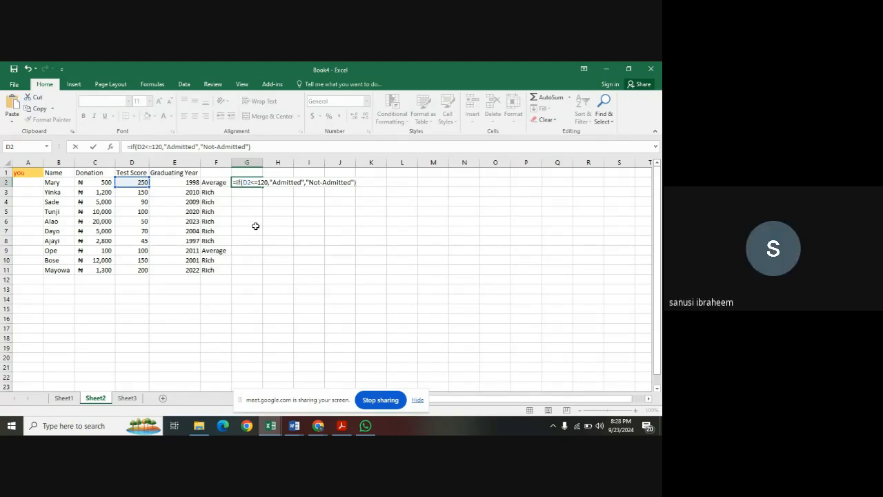
Swap the two results in the G2 formula to "Not-Admitted" if true and "Admitted" if false, and enter it.
{"action": "left_click", "coordinate": [274, 182]}
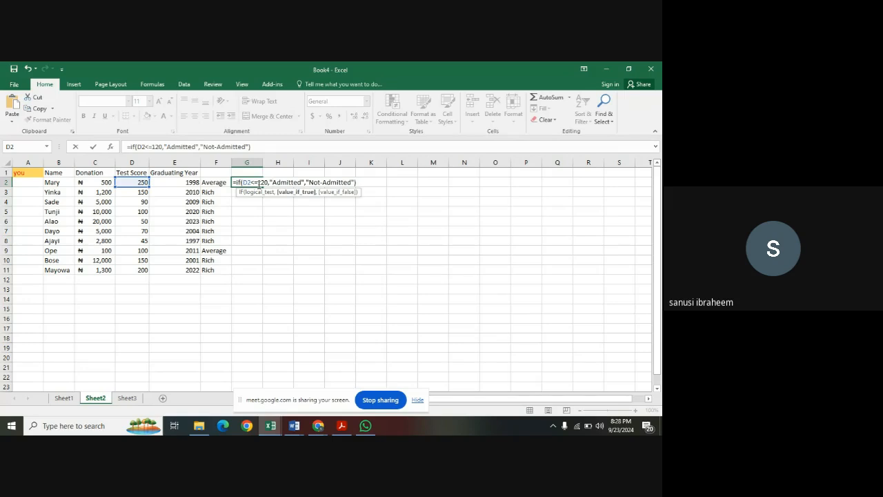
{"action": "type", "text": "Not"}
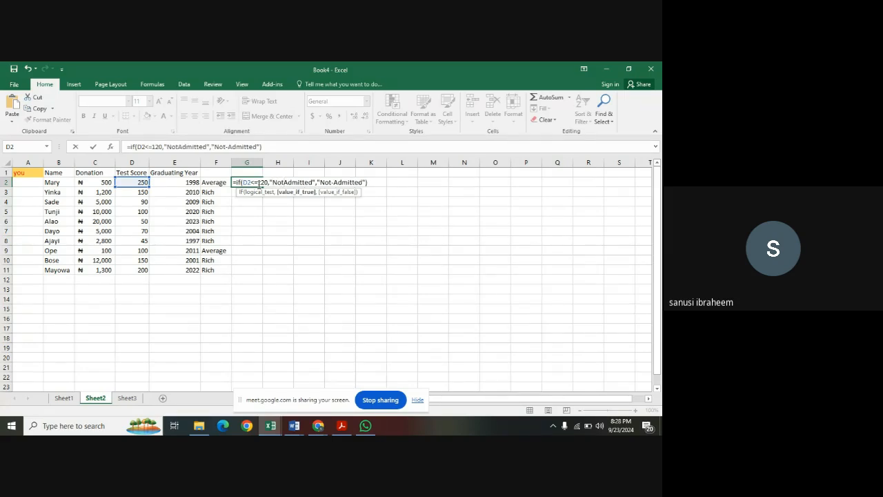
{"action": "type", "text": "-"}
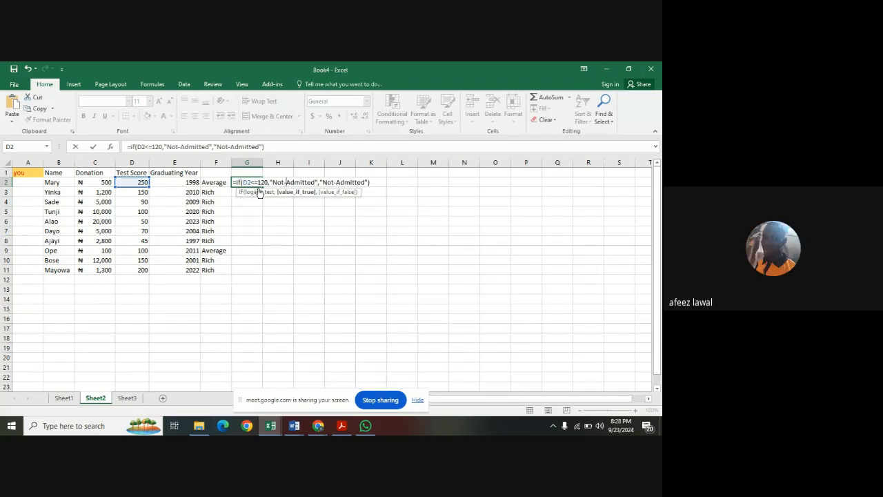
{"action": "left_click", "coordinate": [336, 182]}
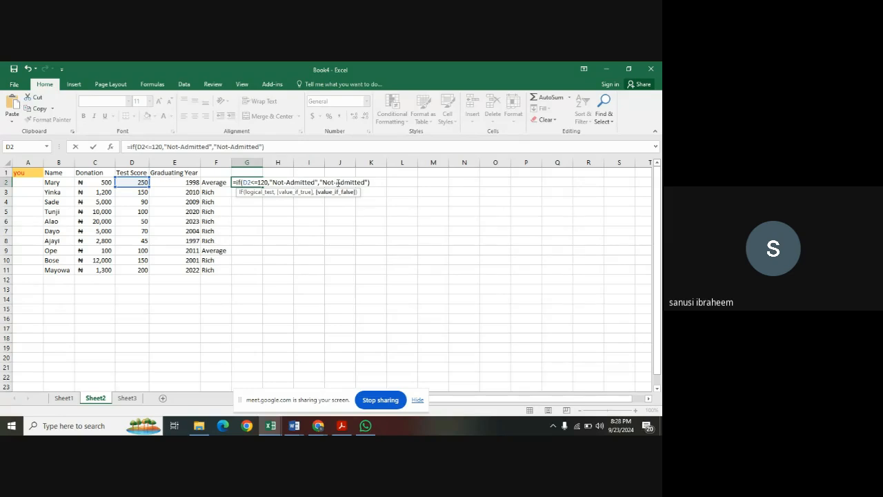
{"action": "key", "text": "BackSpace"}
{"action": "key", "text": "BackSpace"}
{"action": "key", "text": "BackSpace"}
{"action": "key", "text": "BackSpace"}
{"action": "key", "text": "Return"}
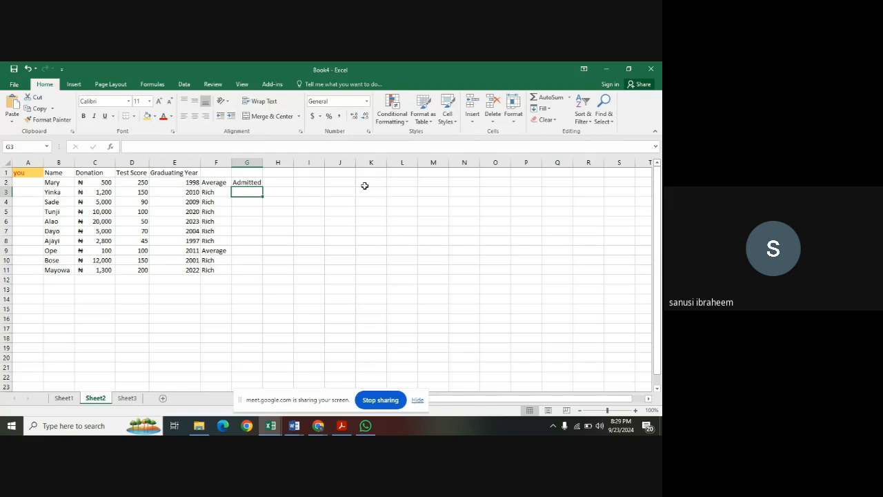
Fill the admission formula from G2 down through G11 and autofit the width of column G.
{"action": "left_click", "coordinate": [256, 182]}
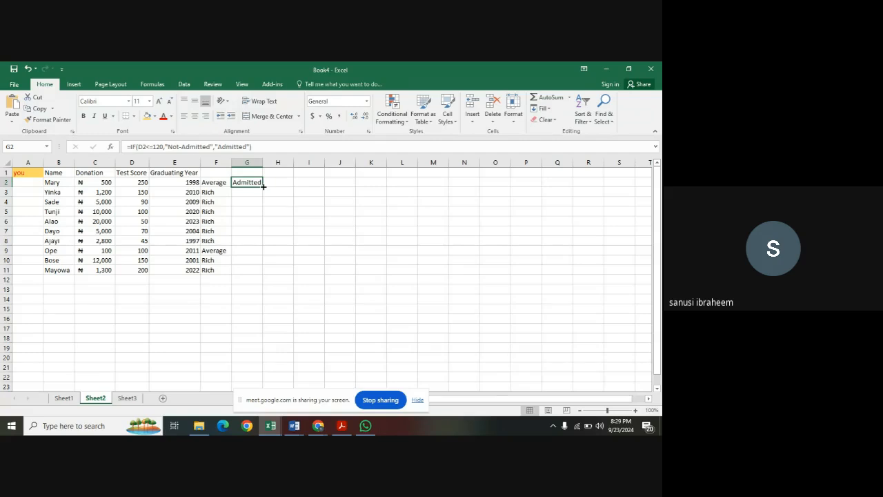
{"action": "left_click_drag", "start_coordinate": [263, 186], "coordinate": [263, 273]}
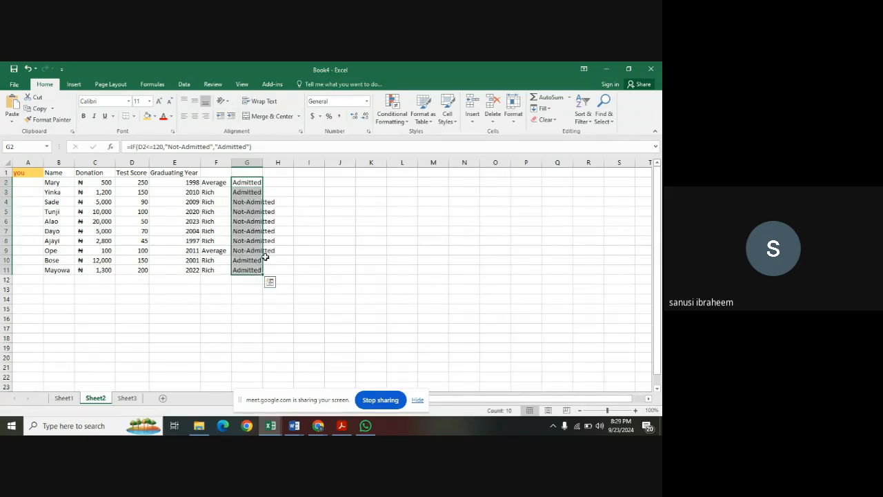
{"action": "left_click", "coordinate": [301, 240]}
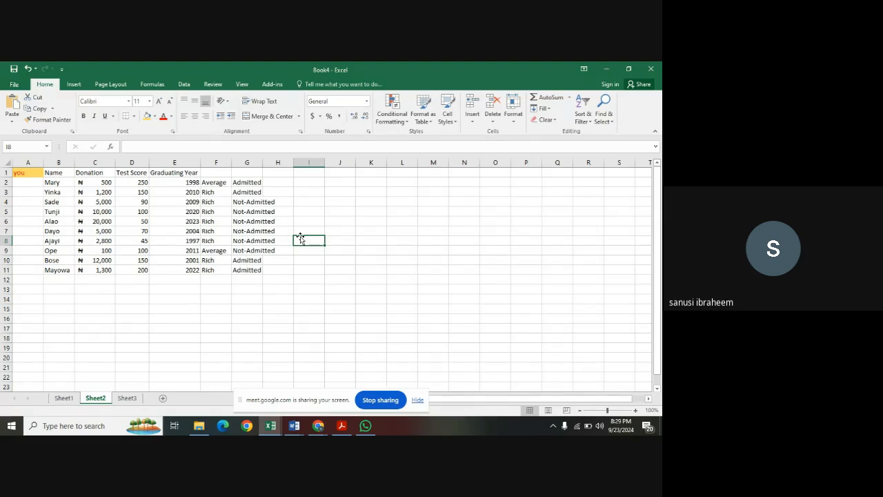
{"action": "double_click", "coordinate": [263, 164]}
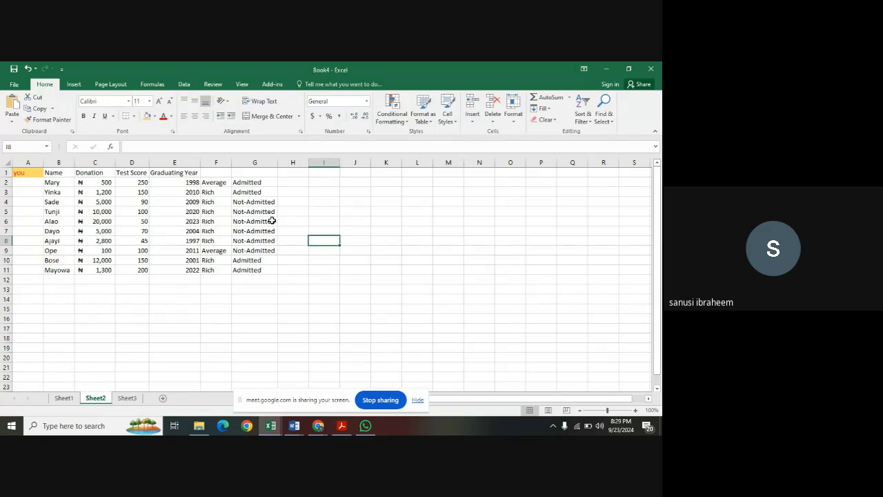
Begin an AND formula in cell H2 with the first condition C2>1000 on the donation.
{"action": "left_click", "coordinate": [288, 183]}
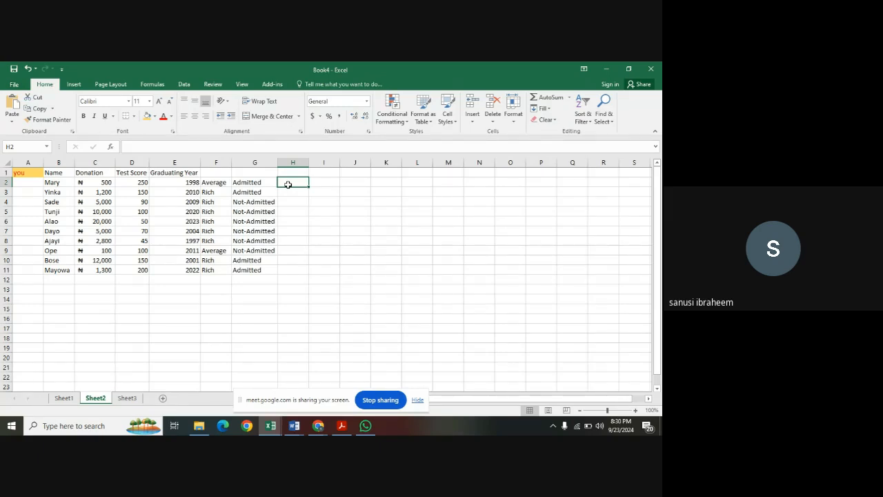
{"action": "type", "text": "="}
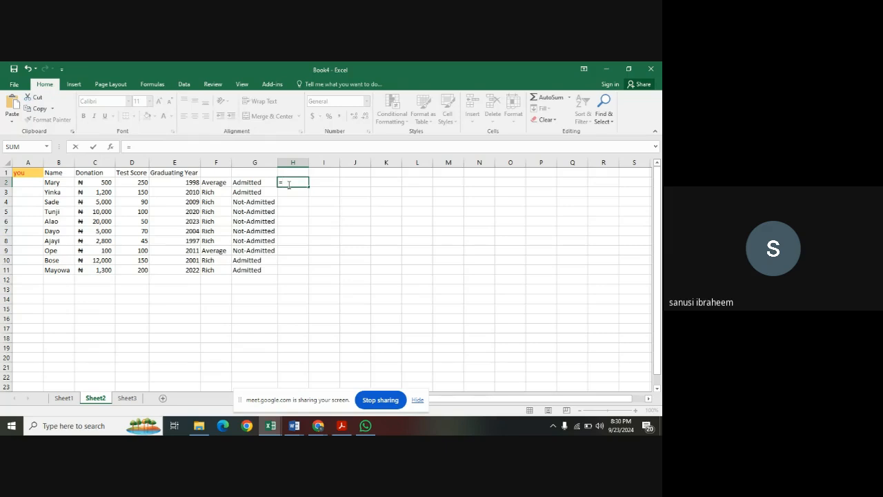
{"action": "type", "text": "AND"}
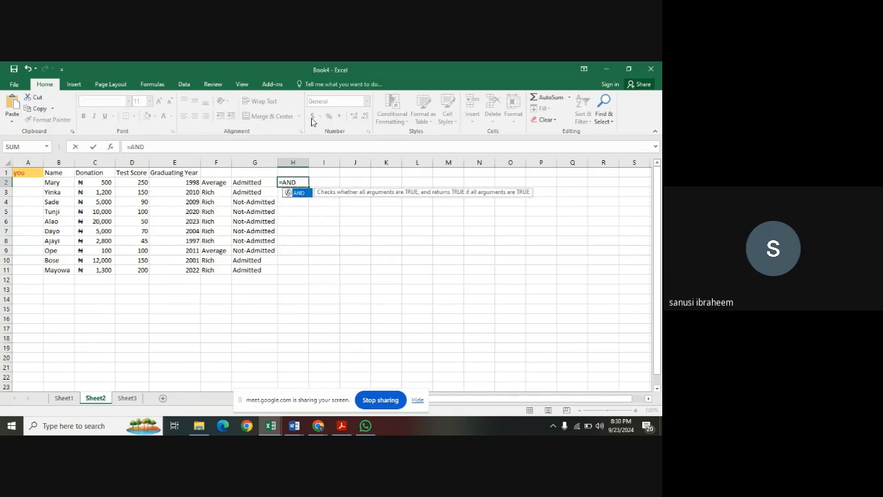
{"action": "double_click", "coordinate": [306, 196]}
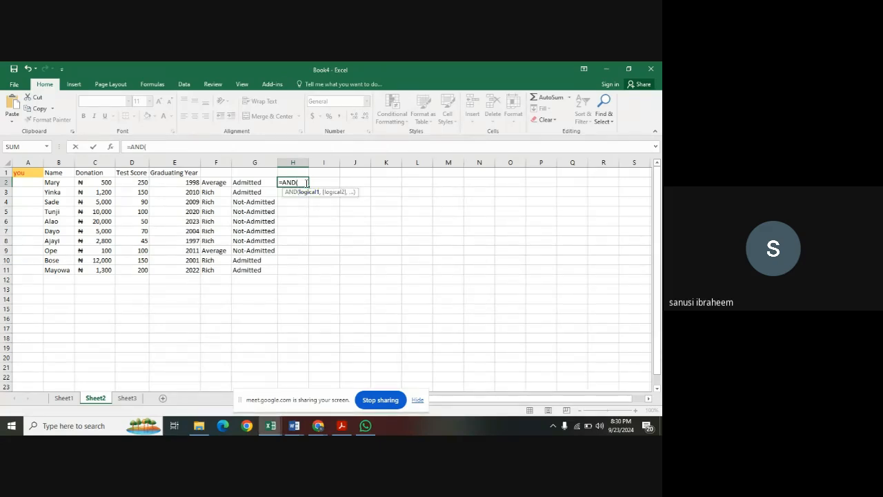
{"action": "left_click", "coordinate": [108, 182]}
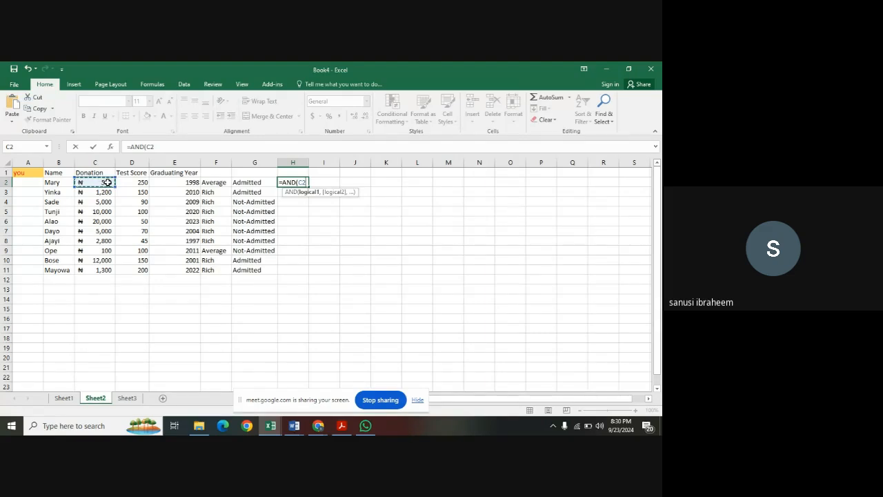
{"action": "type", "text": ">1000"}
{"action": "type", "text": ","}
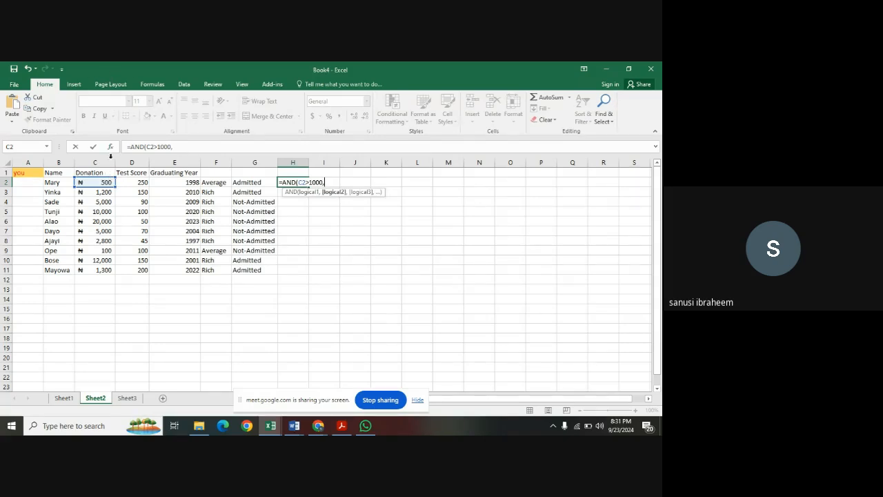
Add D2<500 on the test score as the second condition of the H2 formula, close the parenthesis and enter it.
{"action": "left_click", "coordinate": [132, 182]}
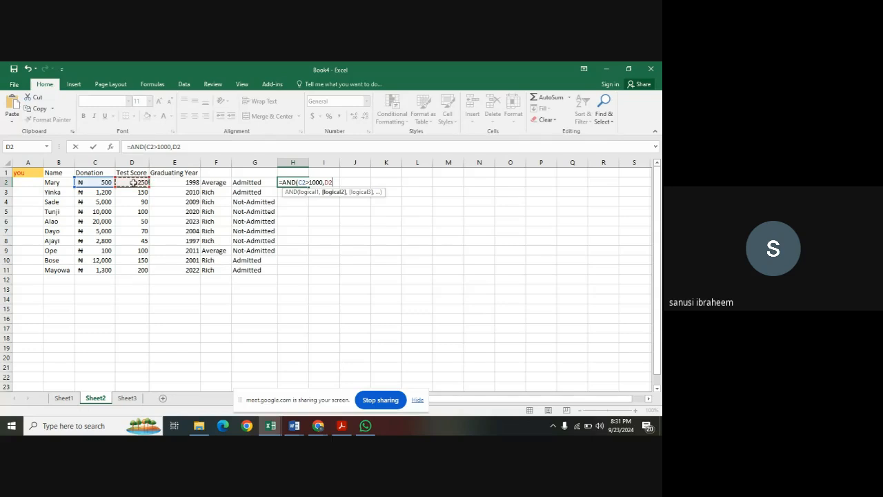
{"action": "type", "text": "<500)"}
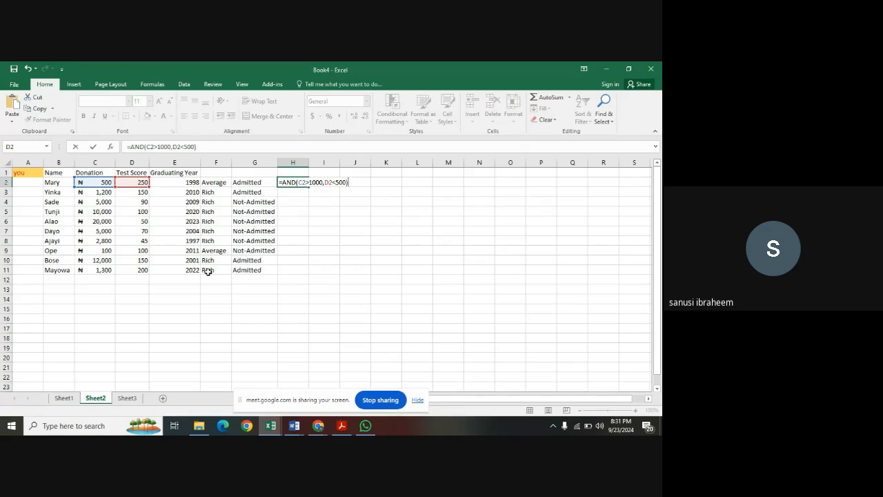
{"action": "key", "text": "Return"}
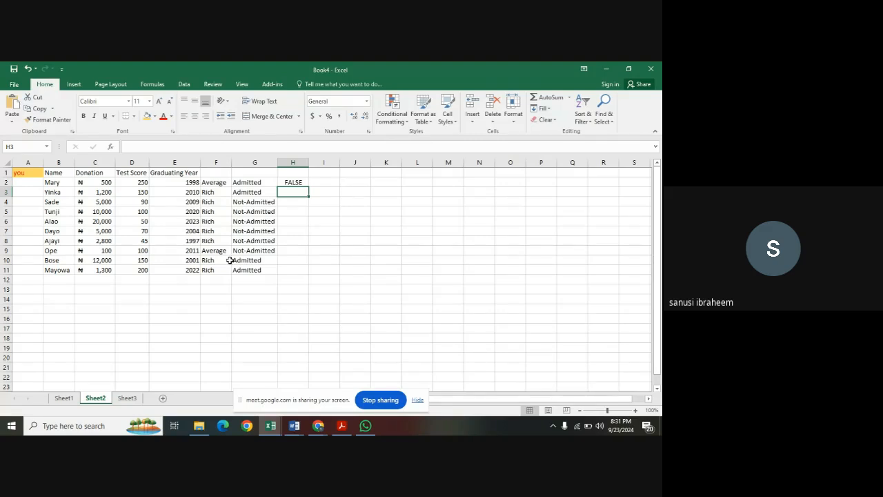
Examine the AND formula in cell H2 and the cells it references, leaving it selected.
{"action": "left_click", "coordinate": [294, 183]}
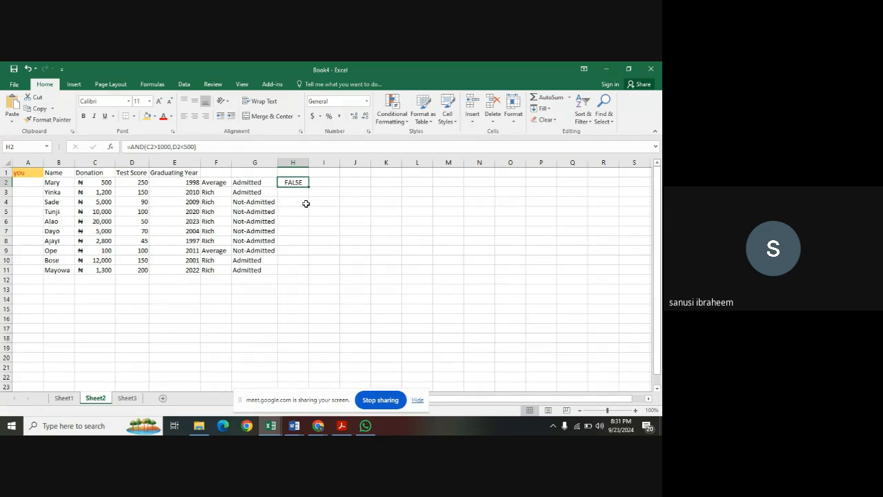
{"action": "double_click", "coordinate": [295, 182]}
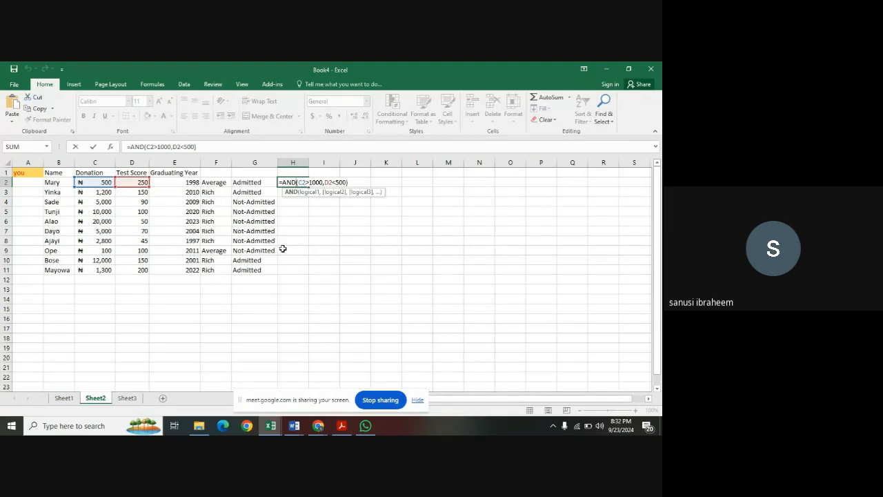
{"action": "key", "text": "Return"}
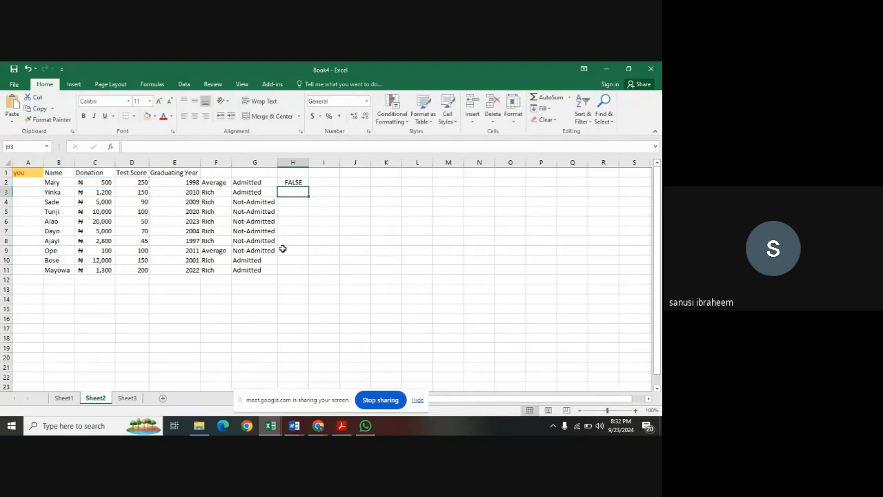
{"action": "left_click", "coordinate": [301, 180]}
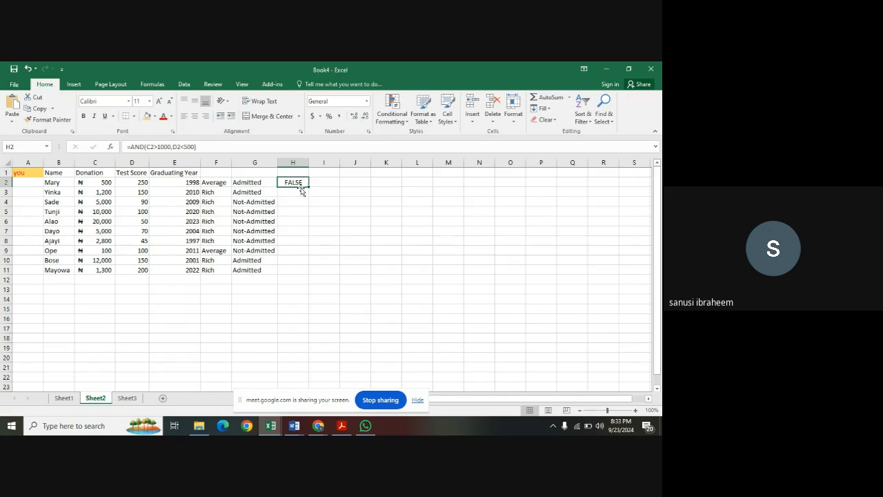
Begin an AND formula in cell H3 with the first condition C3>1000 on the donation.
{"action": "left_click", "coordinate": [296, 194]}
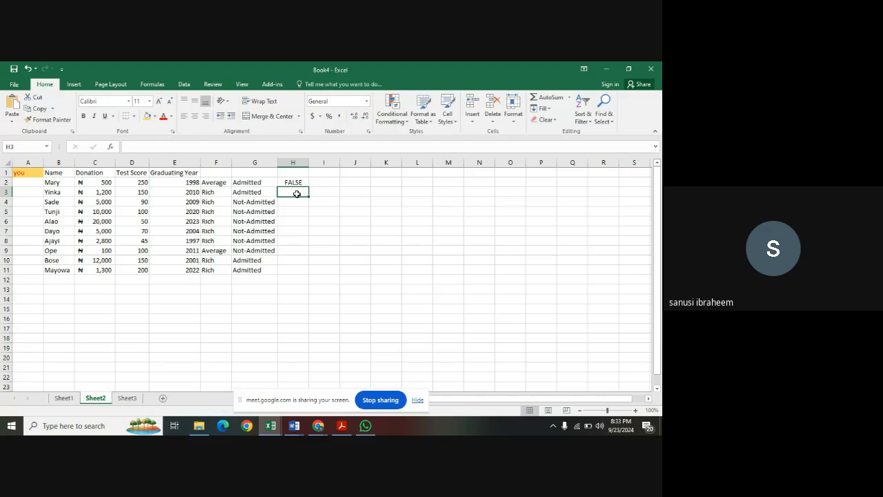
{"action": "type", "text": "="}
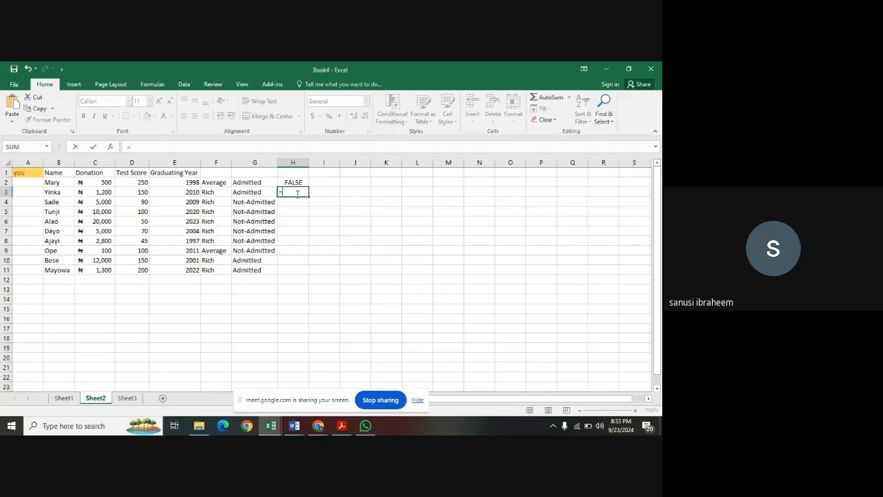
{"action": "type", "text": "and"}
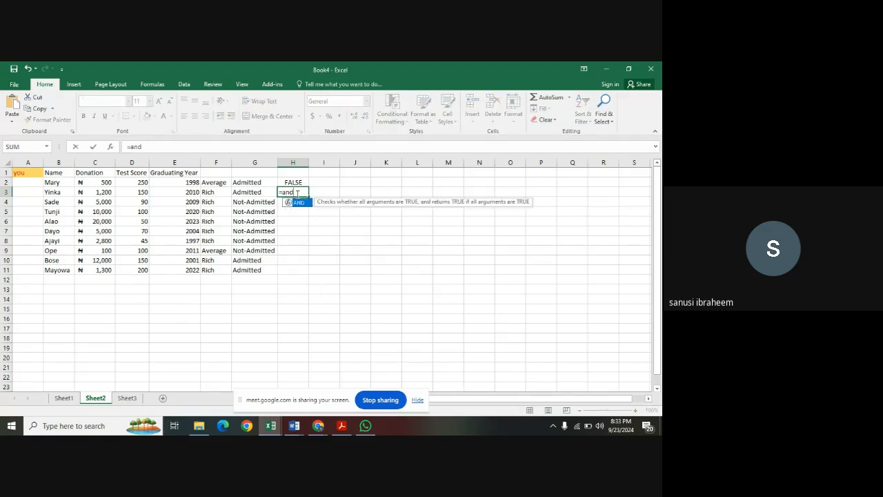
{"action": "key", "text": "Tab"}
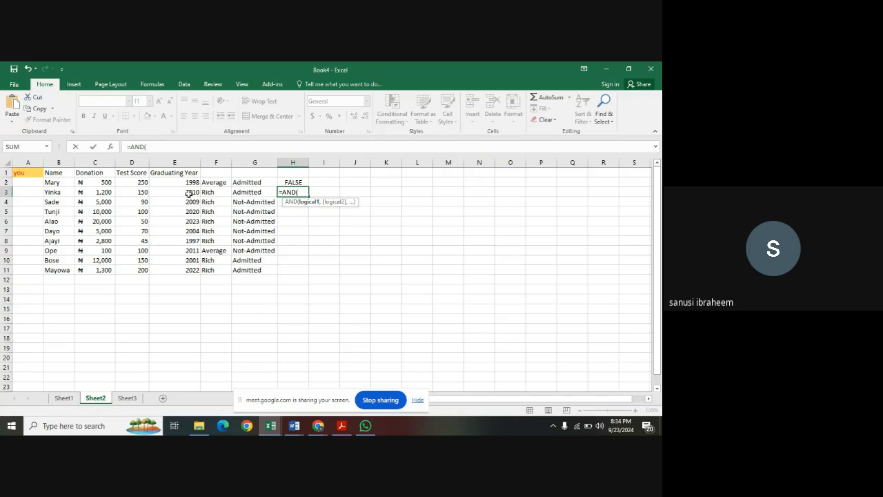
{"action": "left_click", "coordinate": [105, 192]}
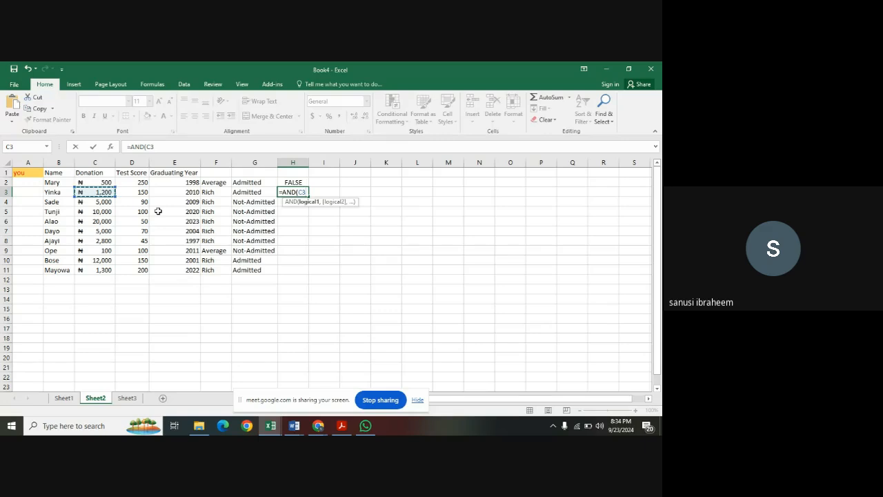
{"action": "type", "text": ">"}
{"action": "type", "text": "0000"}
{"action": "key", "text": "BackSpace"}
{"action": "type", "text": ","}
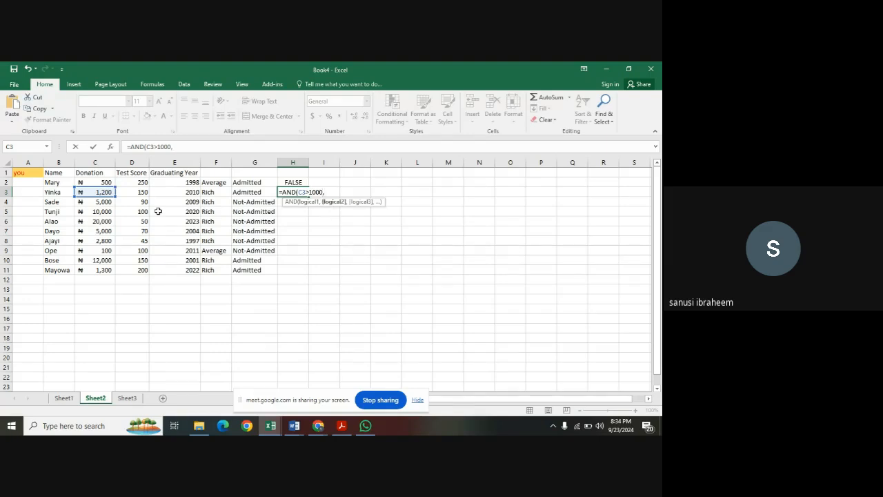
Complete the H3 formula with the second condition D3>100 on the test score and fill it down through H11.
{"action": "left_click", "coordinate": [143, 191]}
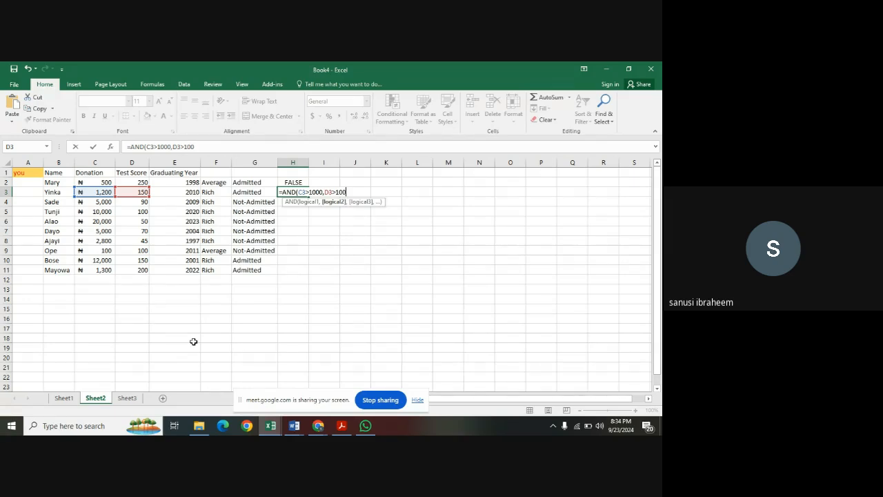
{"action": "type", "text": ")"}
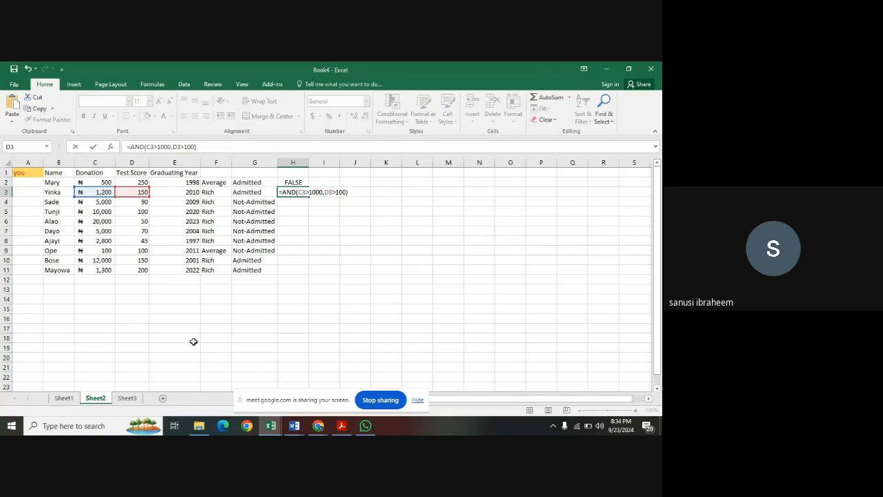
{"action": "key", "text": "Return"}
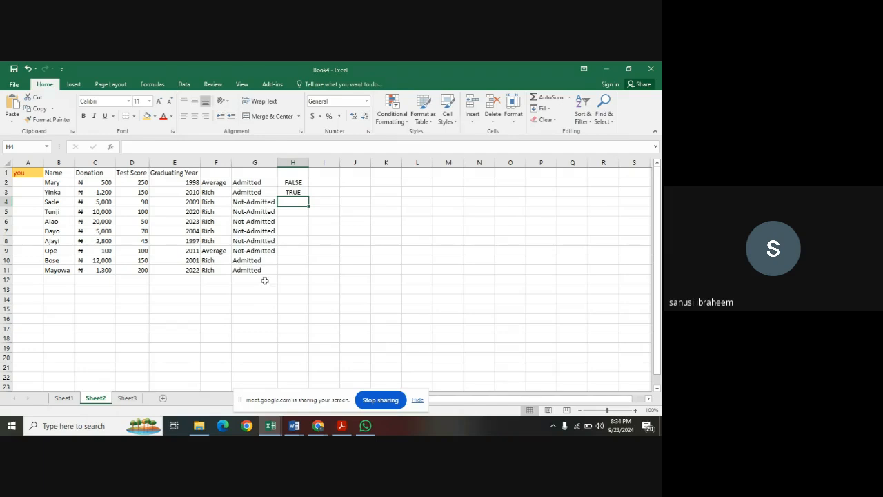
{"action": "left_click", "coordinate": [305, 193]}
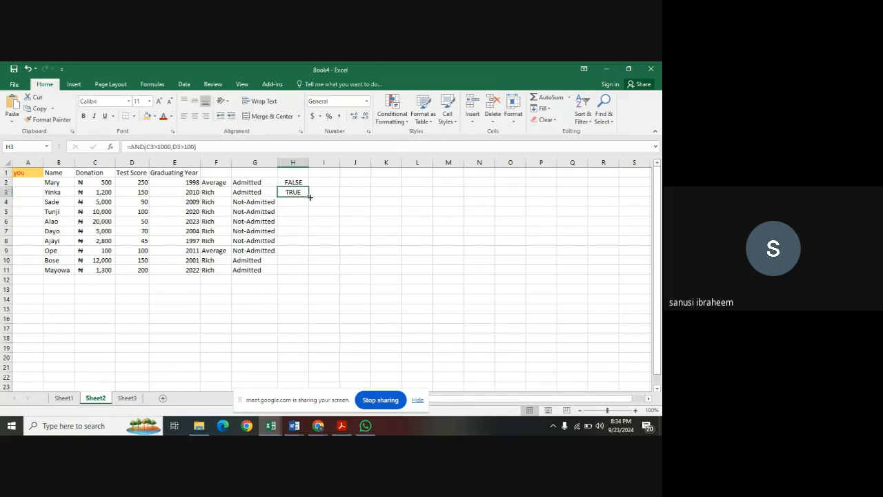
{"action": "left_click_drag", "start_coordinate": [306, 194], "coordinate": [298, 272]}
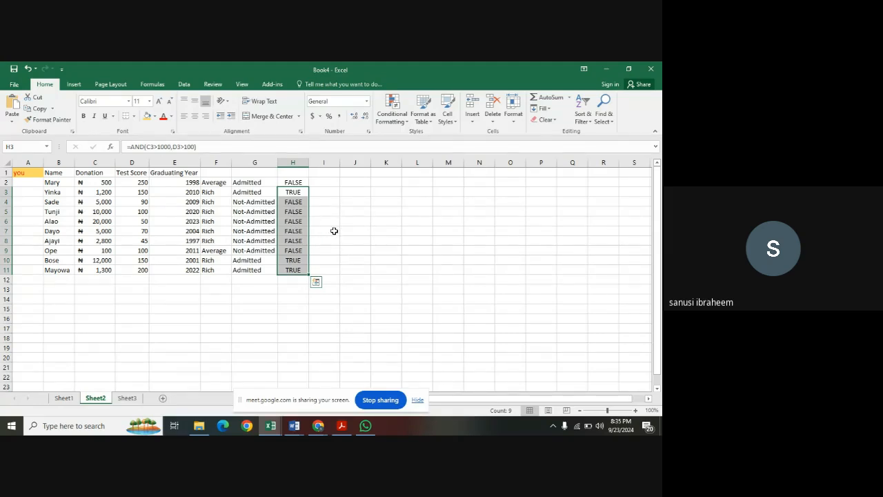
Begin an OR formula in cell I2 with the first condition C2>400 on the donation.
{"action": "left_click", "coordinate": [332, 183]}
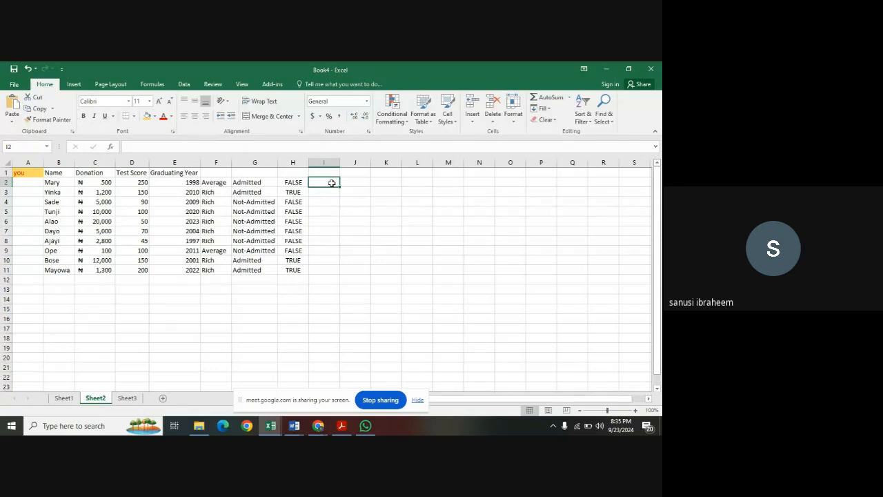
{"action": "type", "text": "="}
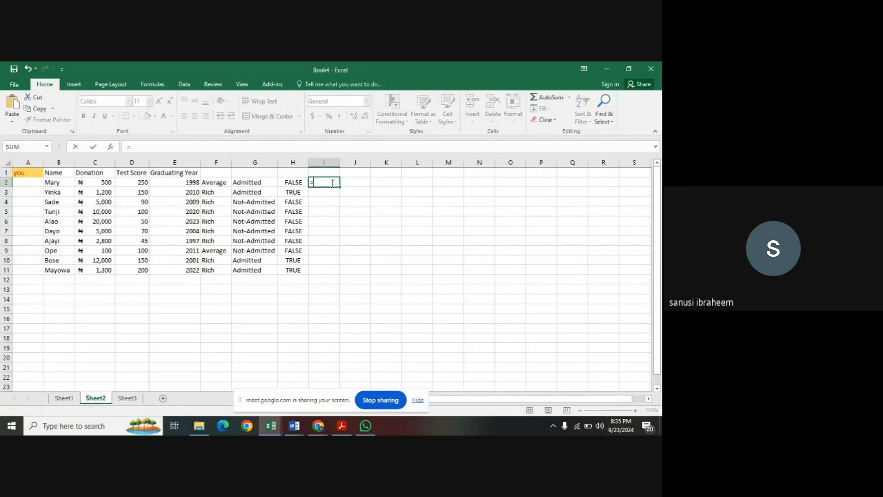
{"action": "type", "text": "or"}
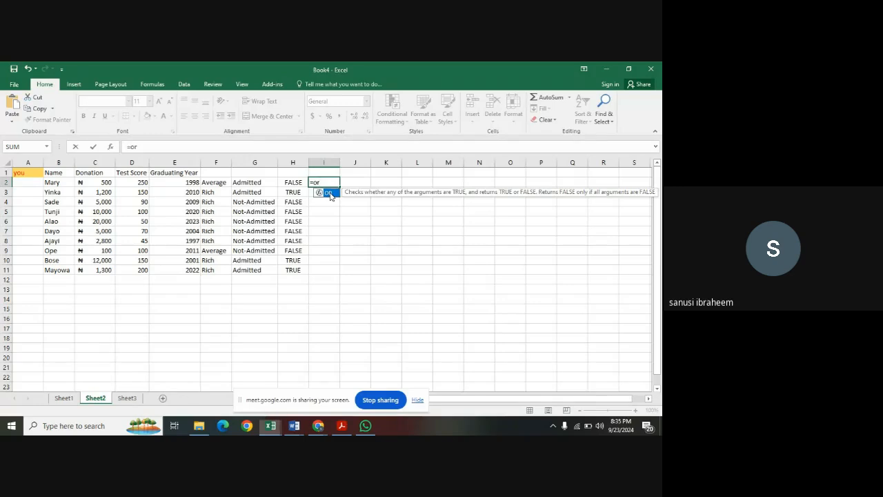
{"action": "double_click", "coordinate": [329, 192]}
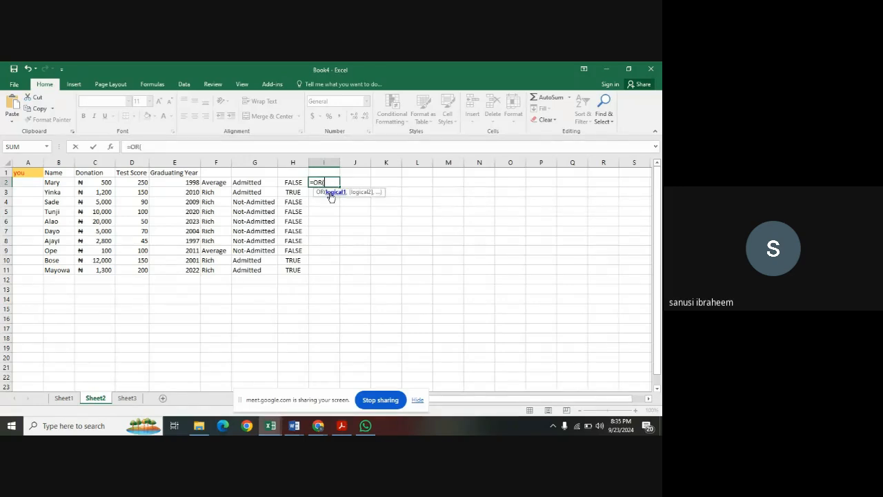
{"action": "left_click", "coordinate": [107, 181]}
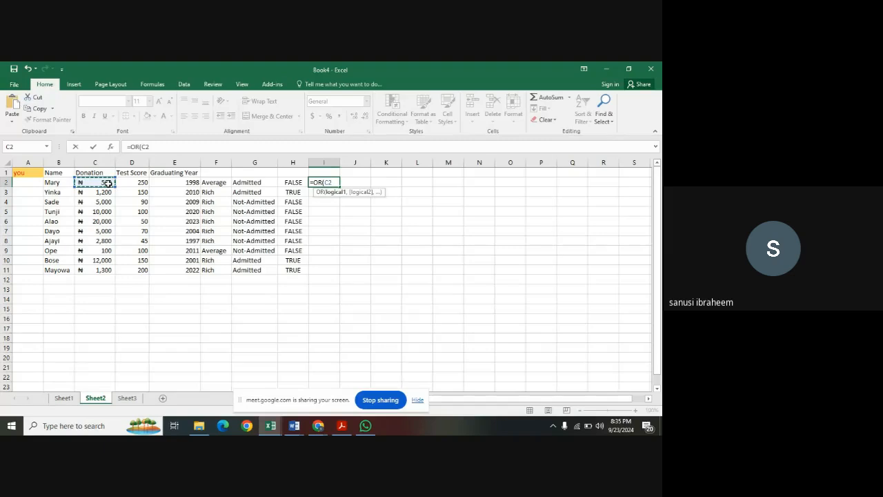
{"action": "type", "text": ">400,"}
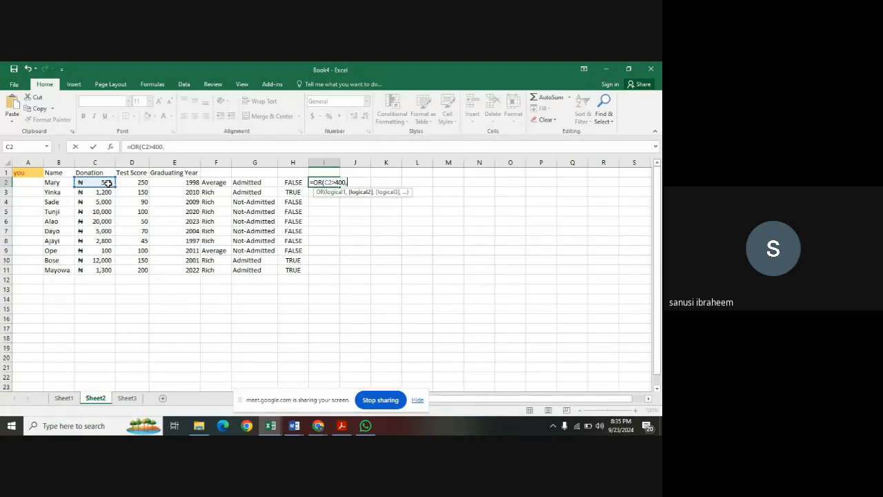
Complete the I2 formula with the second condition D2>1000 on the test score and fill it down through I11.
{"action": "left_click", "coordinate": [135, 183]}
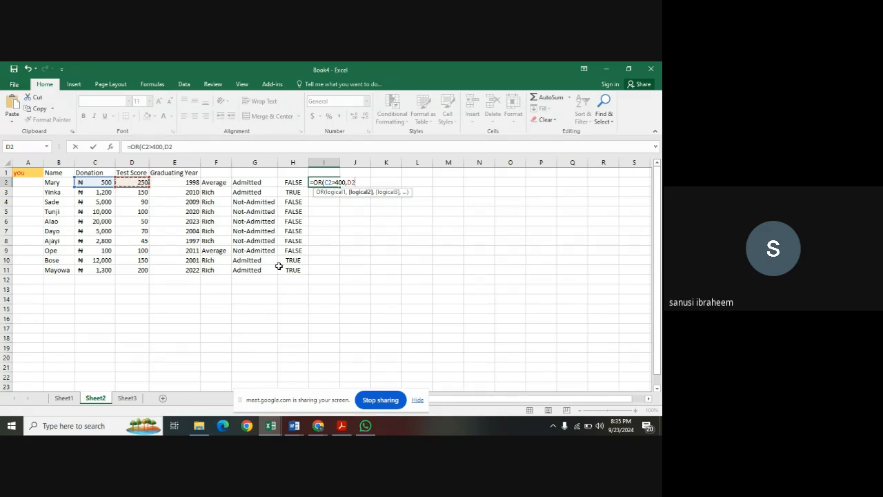
{"action": "type", "text": ">1000)"}
{"action": "key", "text": "Return"}
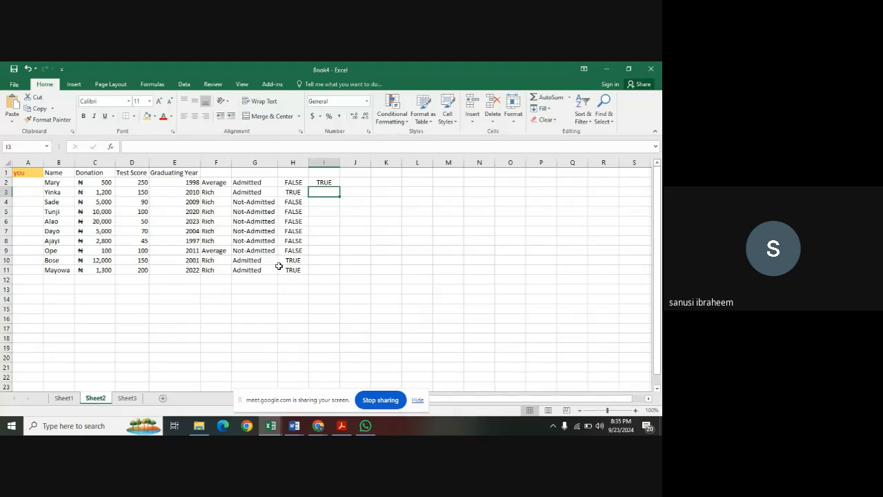
{"action": "left_click", "coordinate": [334, 182]}
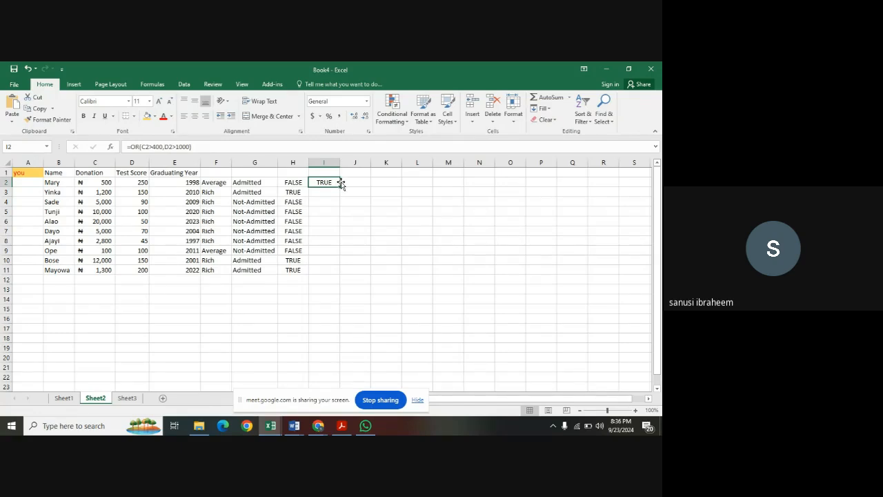
{"action": "left_click_drag", "start_coordinate": [340, 187], "coordinate": [339, 275]}
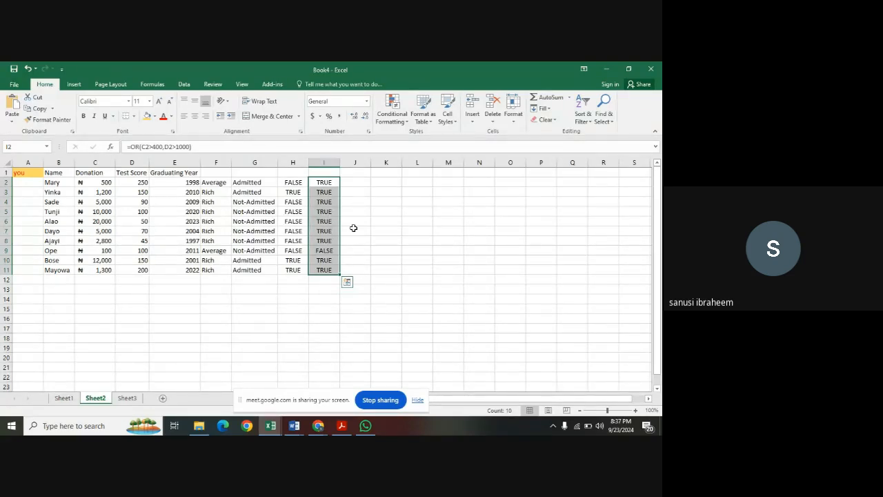
List the names from table rows 5, 7, 6 and 10, in that order, in cells G16 to G19.
{"action": "left_click", "coordinate": [261, 316]}
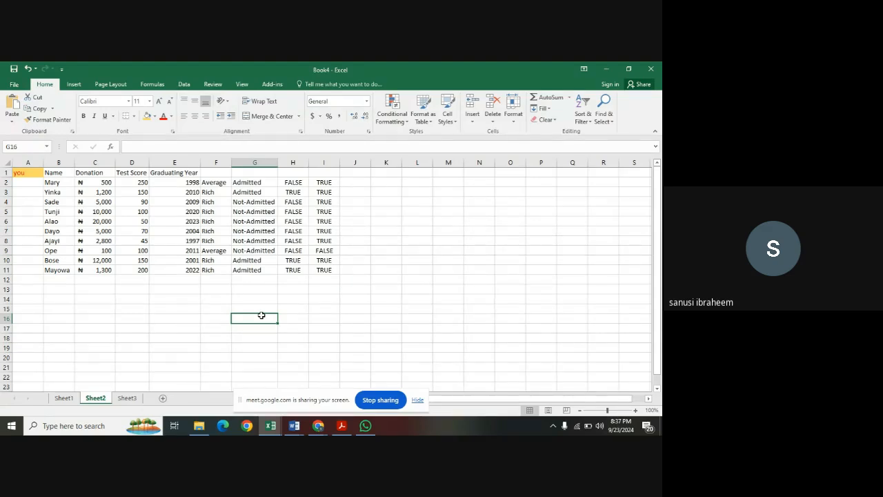
{"action": "type", "text": "Tunji"}
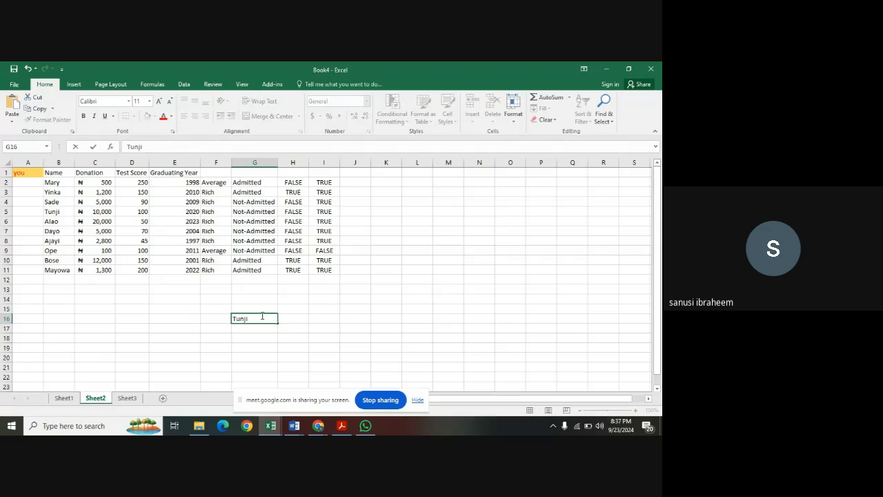
{"action": "key", "text": "Return"}
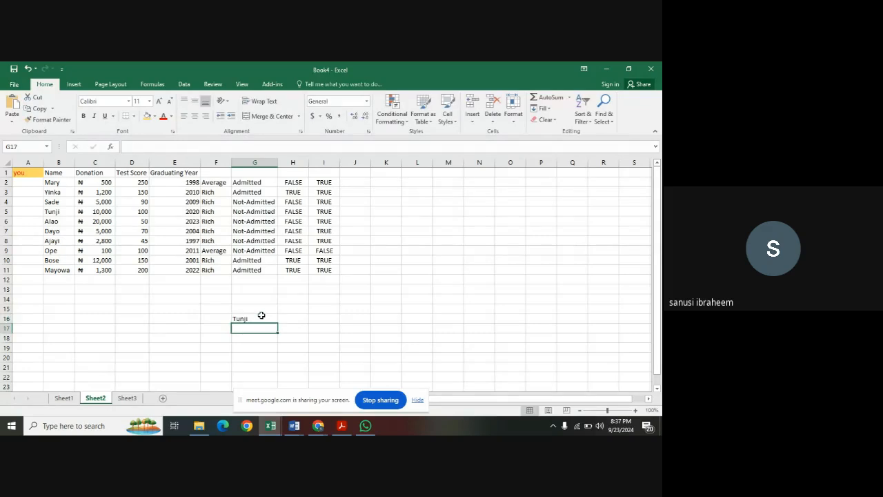
{"action": "type", "text": "Dayo"}
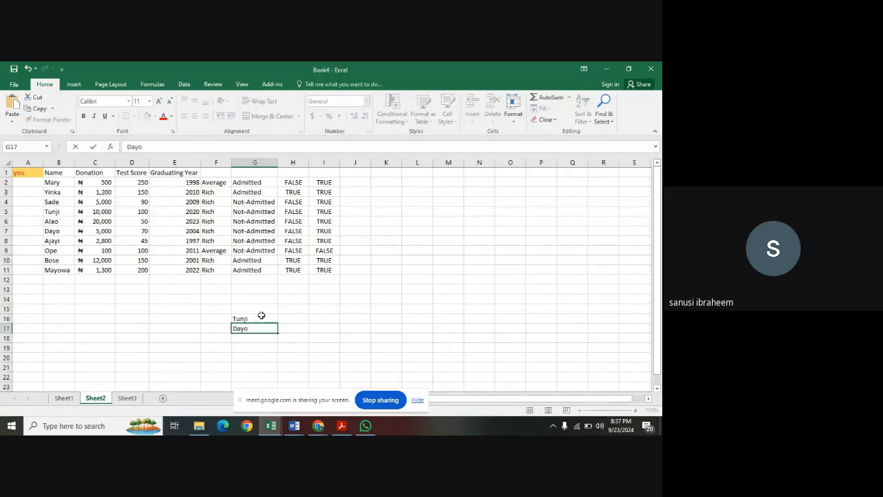
{"action": "key", "text": "Return"}
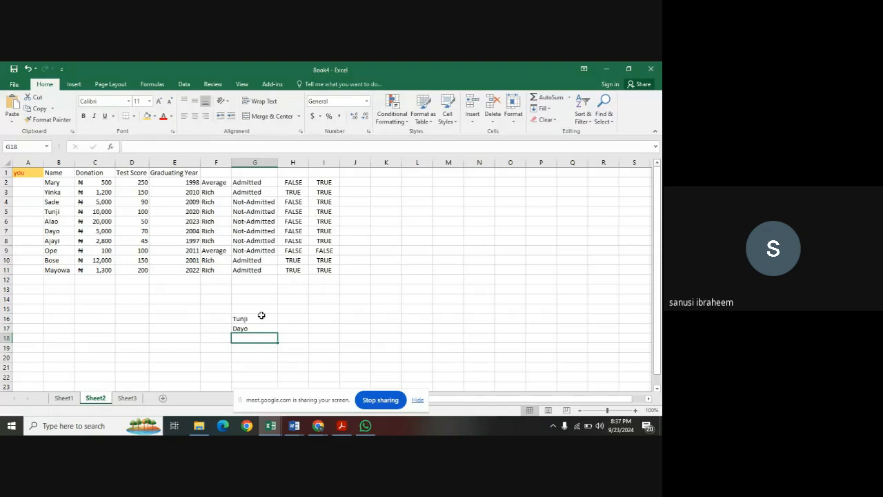
{"action": "type", "text": "Alao"}
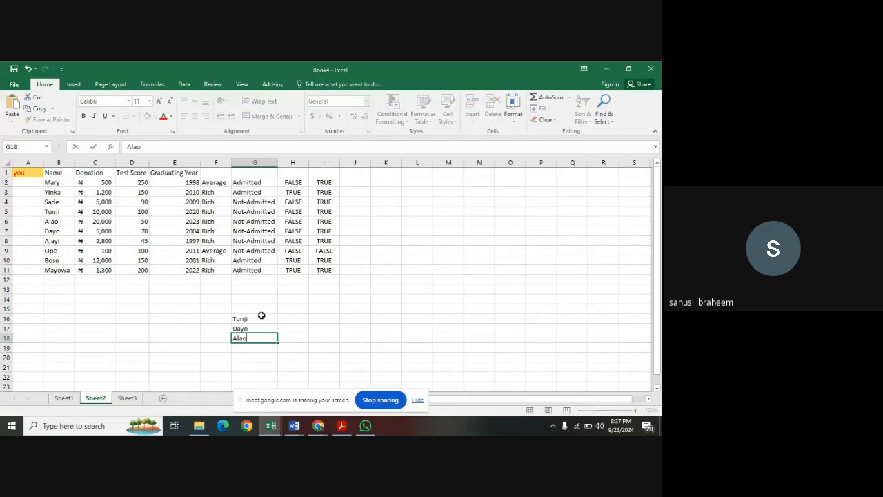
{"action": "key", "text": "Return"}
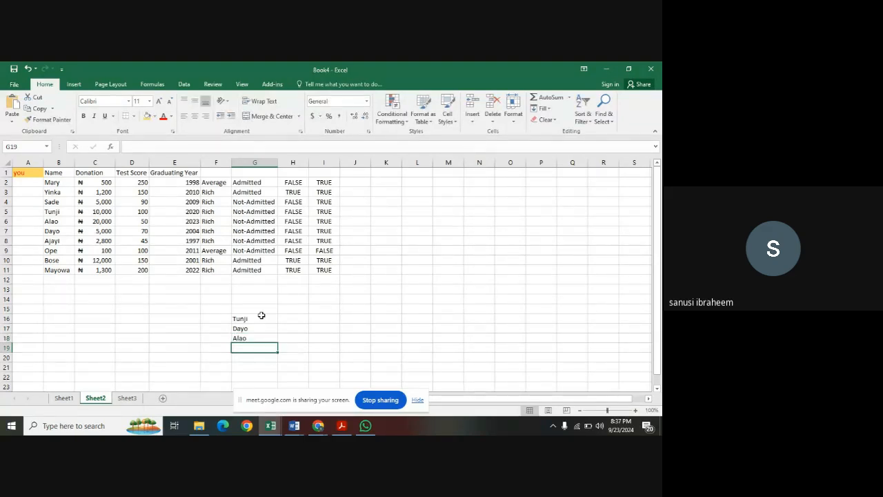
{"action": "type", "text": "Bose"}
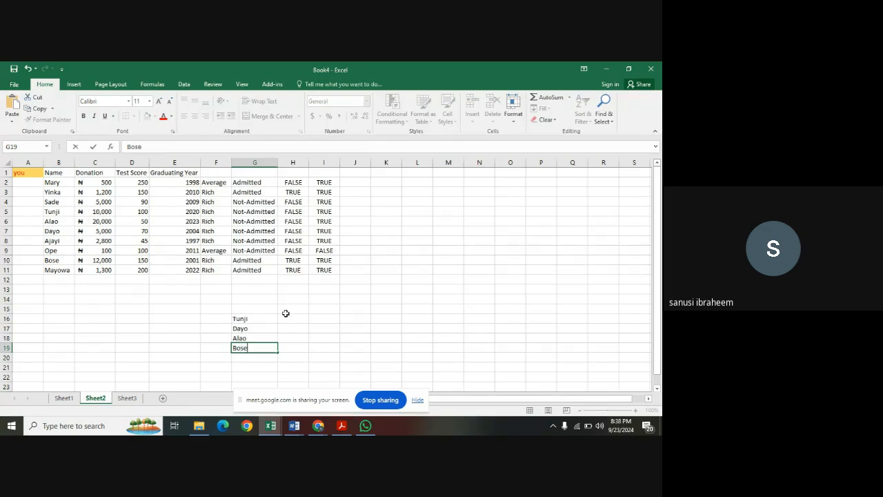
{"action": "left_click", "coordinate": [285, 325]}
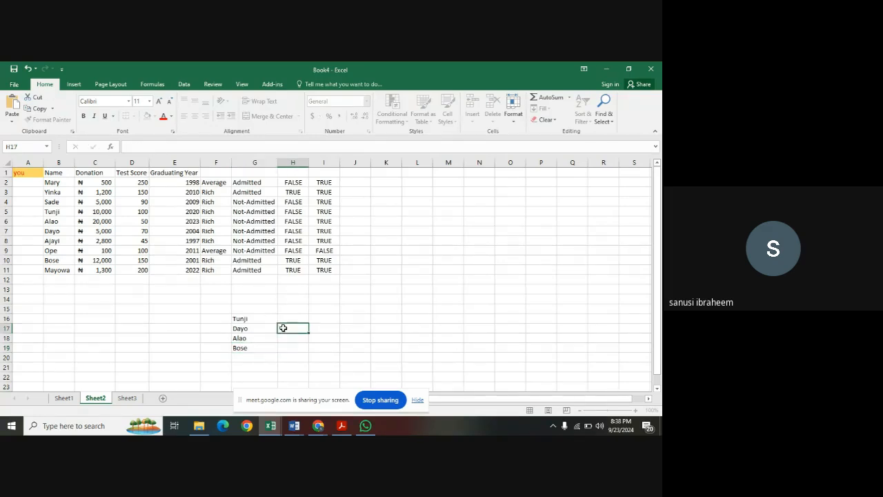
Examine the donation entries from C2 down to C6 and select cell H15 beside the new name list.
{"action": "left_click", "coordinate": [286, 318]}
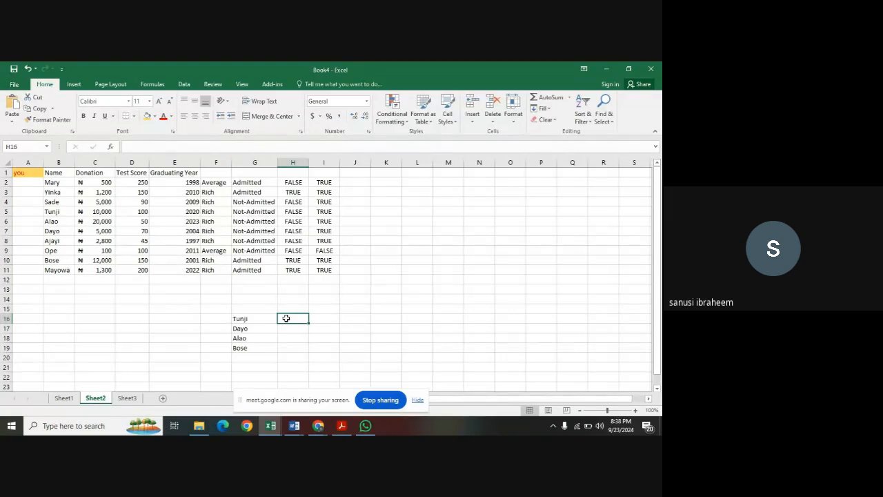
{"action": "left_click", "coordinate": [112, 182]}
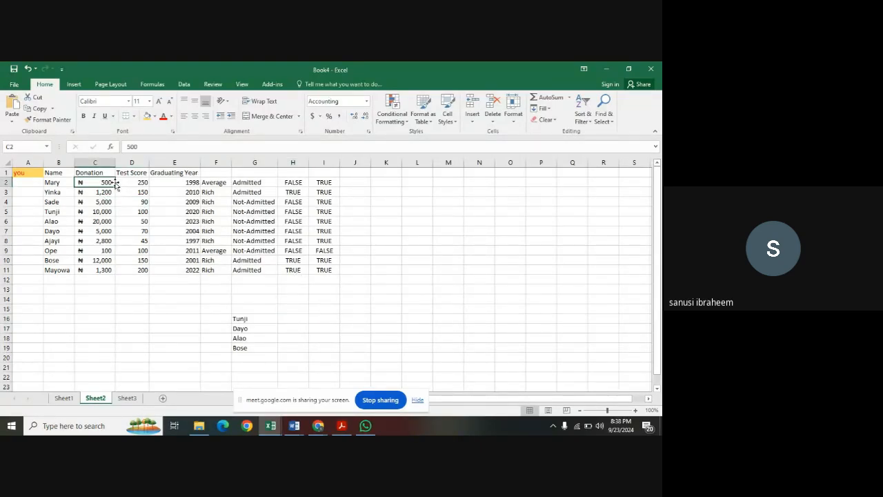
{"action": "key", "text": "Down"}
{"action": "key", "text": "Down"}
{"action": "key", "text": "Down"}
{"action": "key", "text": "Down"}
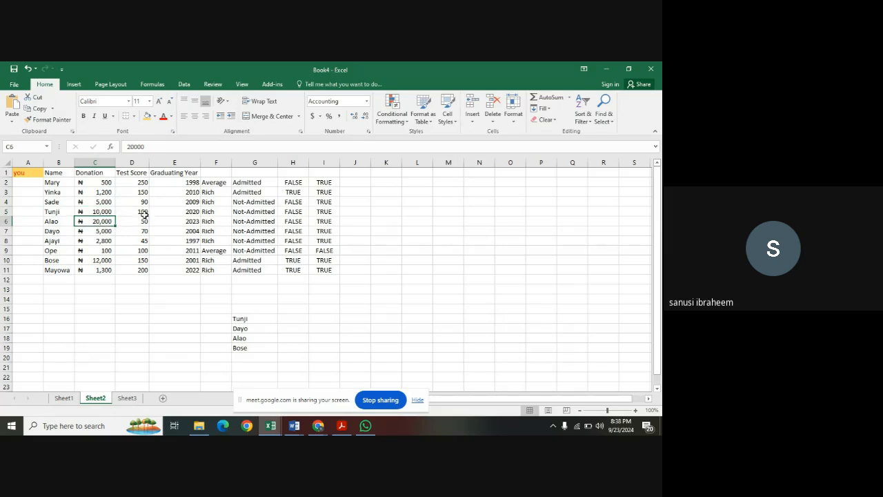
{"action": "left_click", "coordinate": [285, 320]}
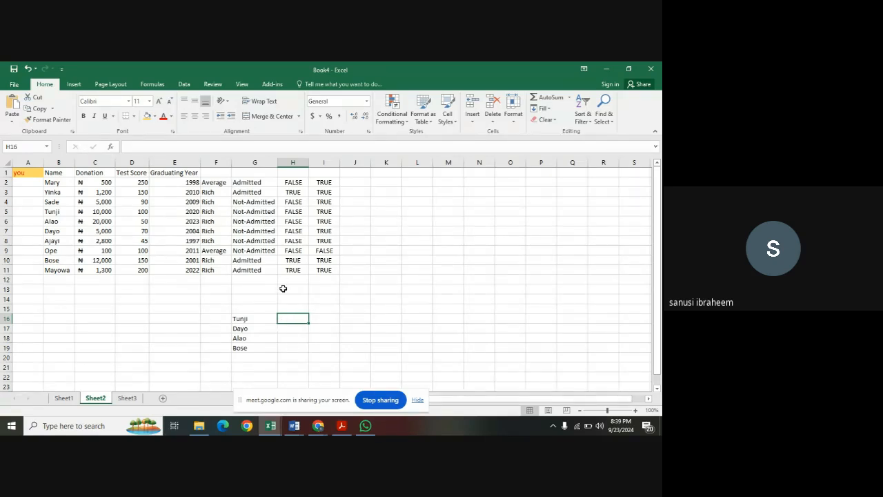
{"action": "left_click", "coordinate": [290, 309]}
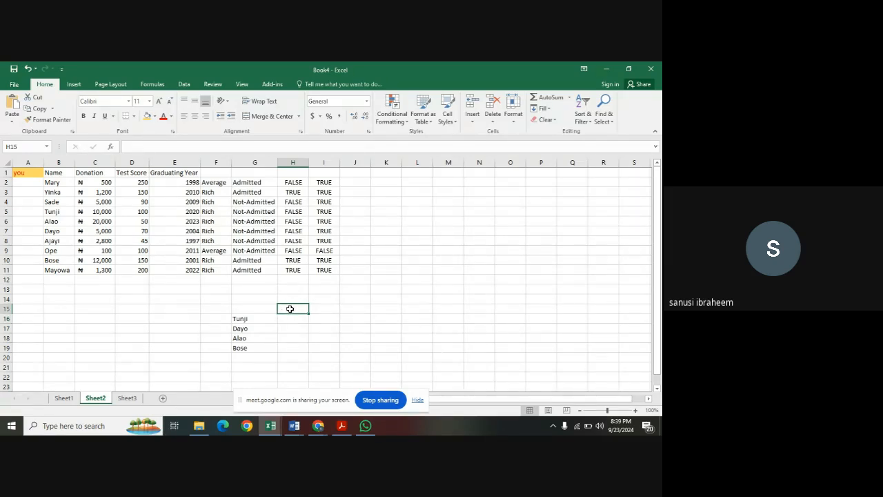
Enter the header Donation in cell H15 above the column beside the name list.
{"action": "type", "text": "Donati"}
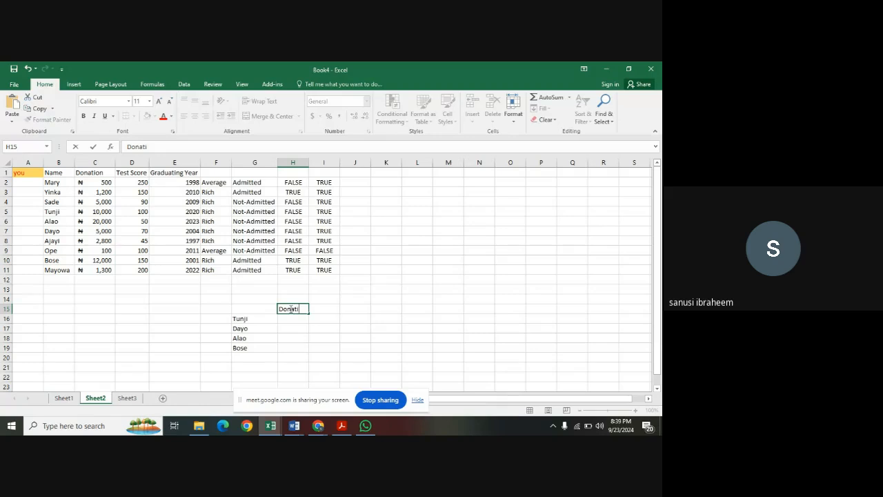
{"action": "type", "text": "on"}
{"action": "left_click", "coordinate": [293, 320]}
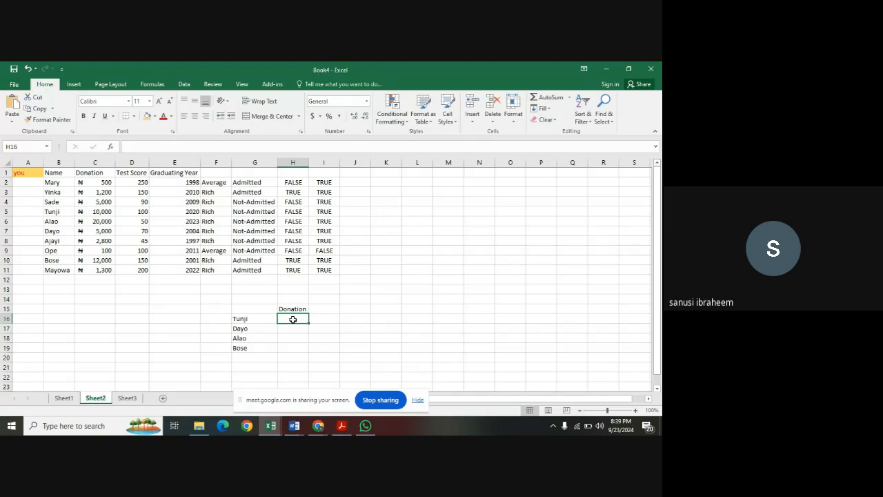
{"action": "type", "text": "="}
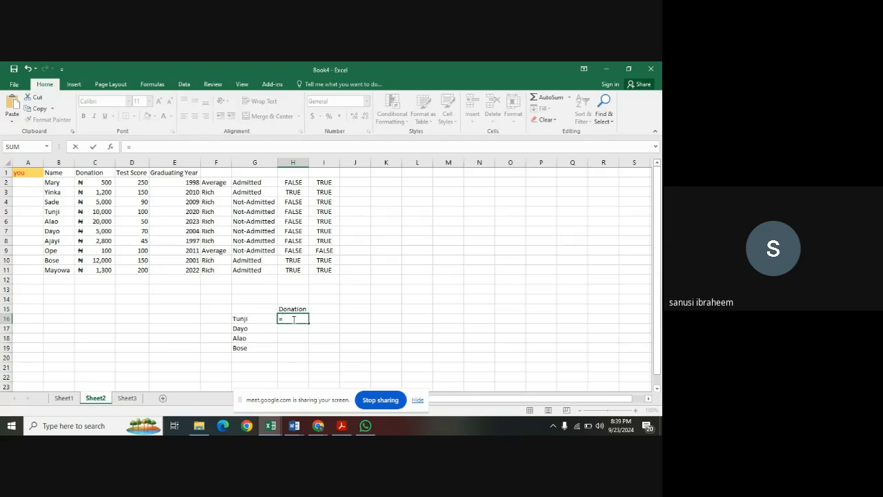
{"action": "type", "text": "V"}
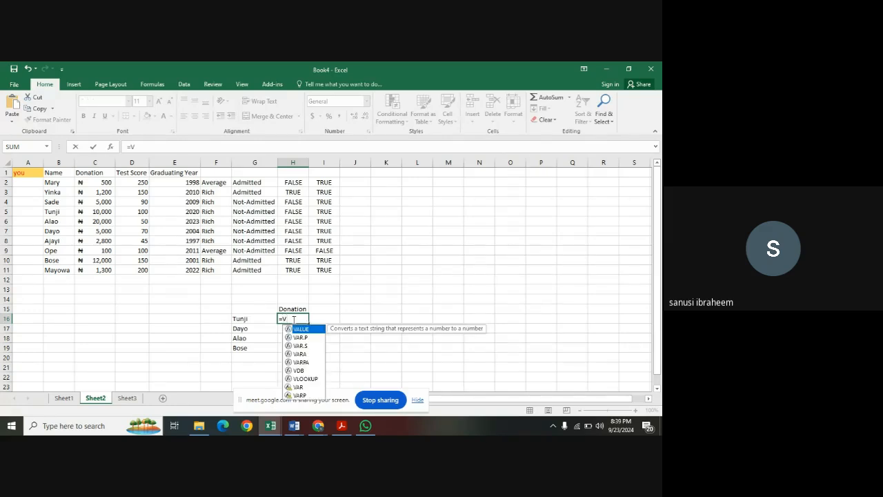
{"action": "type", "text": "loo"}
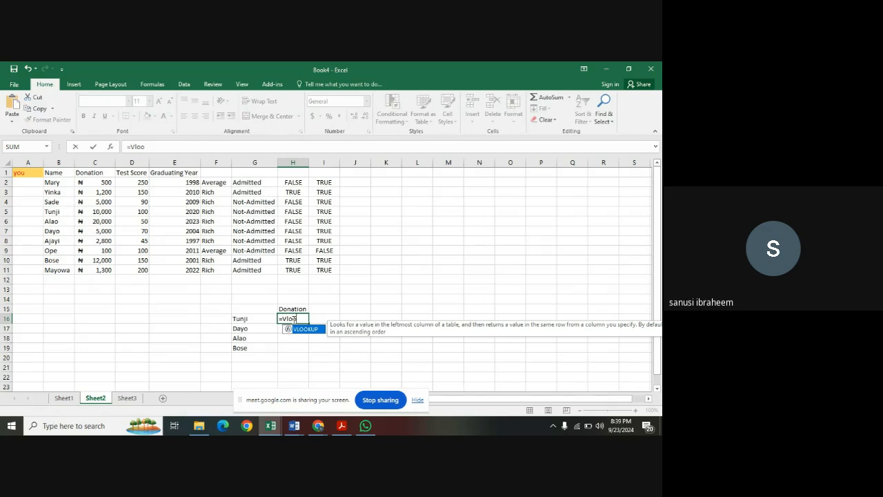
{"action": "double_click", "coordinate": [303, 330]}
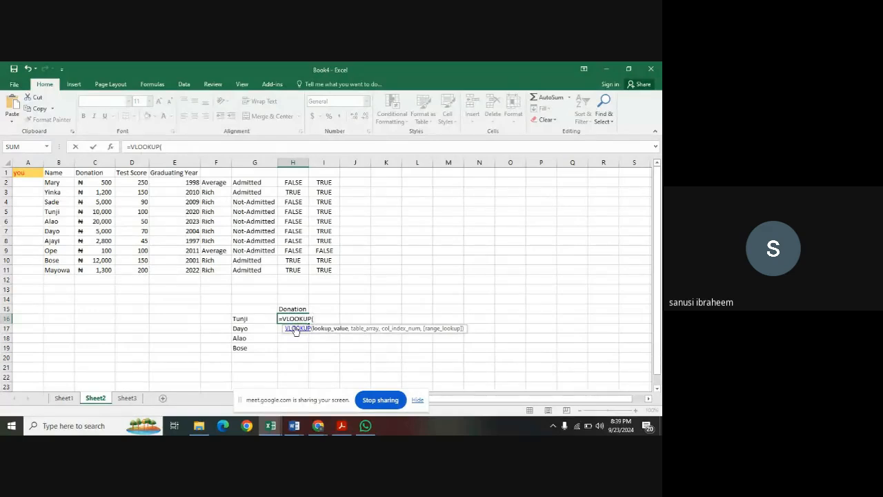
{"action": "left_click", "coordinate": [255, 320]}
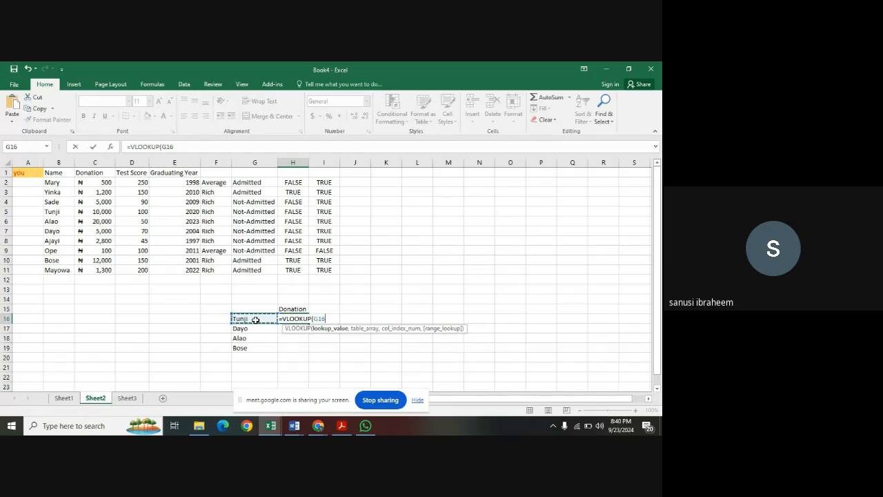
{"action": "type", "text": ","}
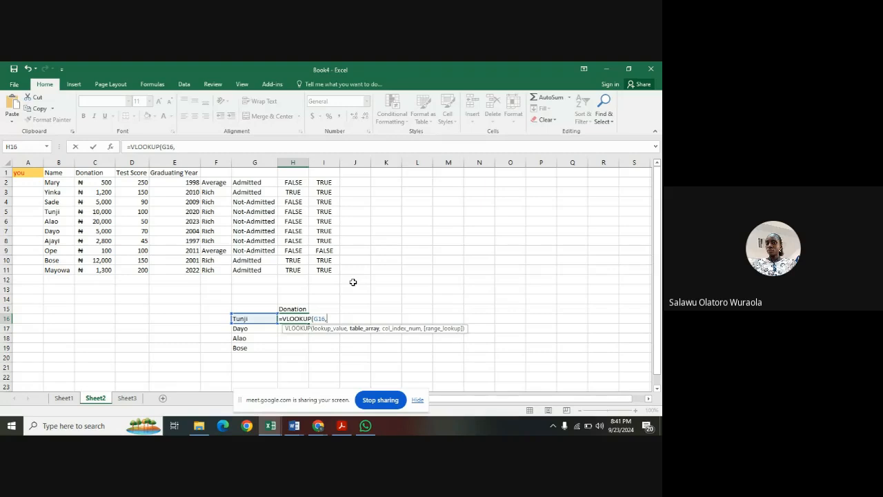
{"action": "key", "text": "BackSpace"}
{"action": "key", "text": "BackSpace"}
{"action": "key", "text": "BackSpace"}
{"action": "key", "text": "BackSpace"}
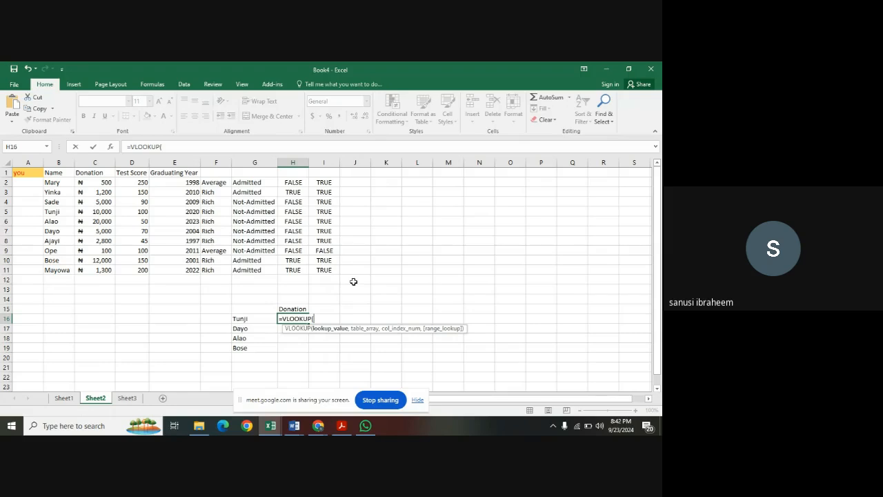
{"action": "left_click", "coordinate": [262, 317]}
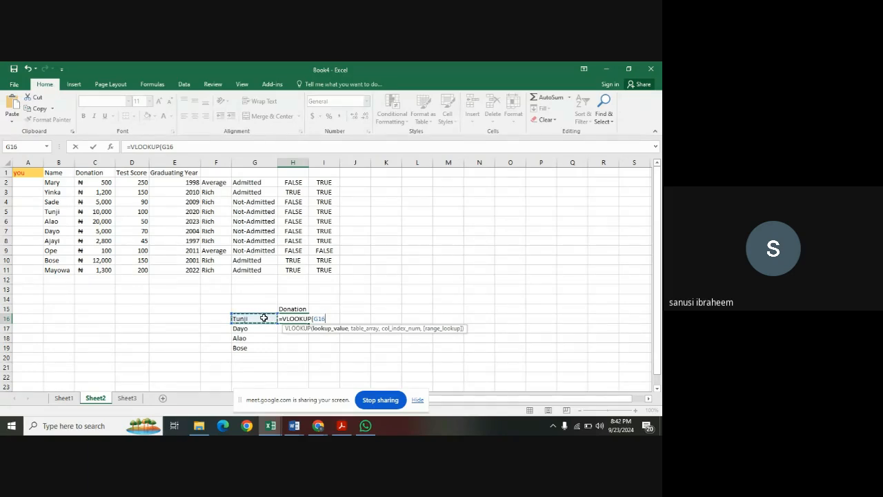
{"action": "key", "text": "BackSpace"}
{"action": "key", "text": "BackSpace"}
{"action": "key", "text": "BackSpace"}
{"action": "key", "text": "BackSpace"}
{"action": "key", "text": "BackSpace"}
{"action": "key", "text": "BackSpace"}
{"action": "key", "text": "BackSpace"}
{"action": "key", "text": "BackSpace"}
{"action": "key", "text": "BackSpace"}
{"action": "key", "text": "BackSpace"}
{"action": "key", "text": "BackSpace"}
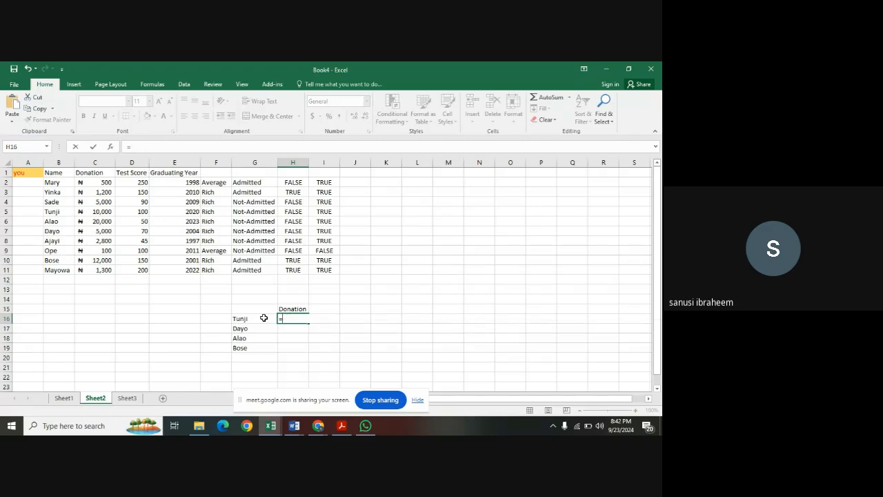
{"action": "key", "text": "Escape"}
Move the name list with its Donation header from G15:H19 to the block starting at cell E15.
{"action": "left_click_drag", "start_coordinate": [246, 303], "coordinate": [296, 345]}
{"action": "left_click", "coordinate": [264, 330]}
{"action": "key", "text": "ctrl+c"}
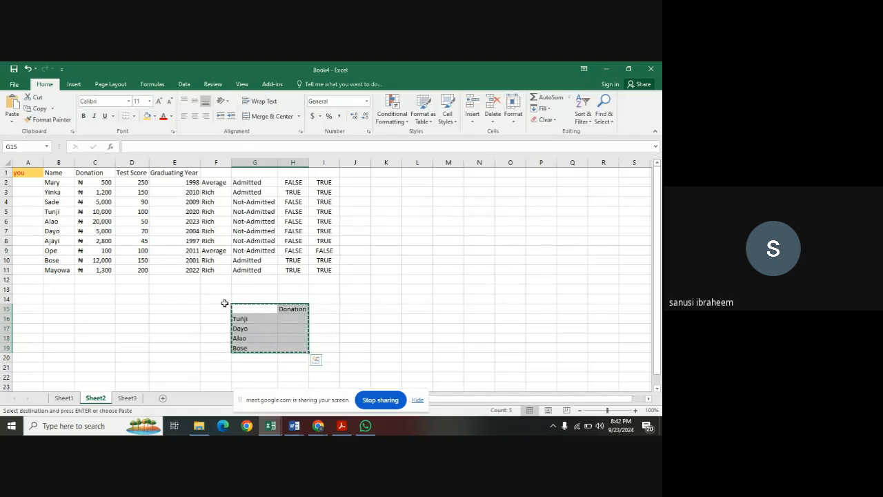
{"action": "left_click", "coordinate": [183, 309]}
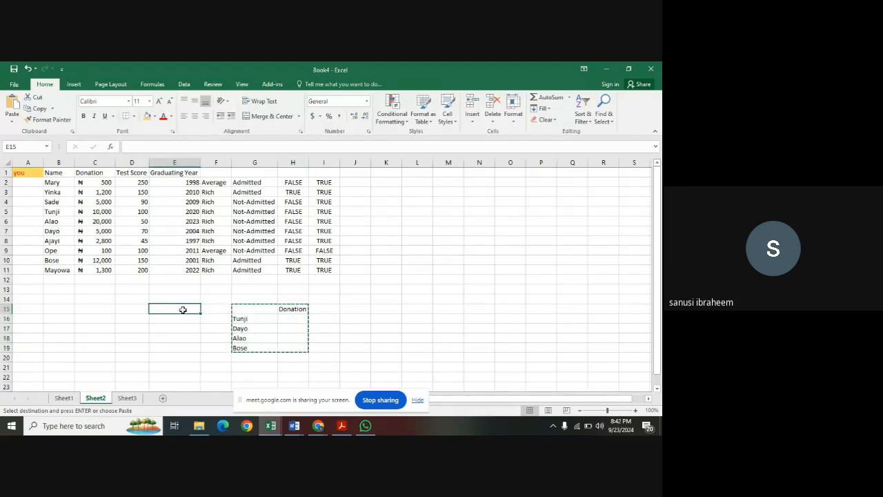
{"action": "key", "text": "ctrl+v"}
Begin a VLOOKUP formula in F16 under the Donation header with E16 as the lookup value.
{"action": "left_click", "coordinate": [204, 322]}
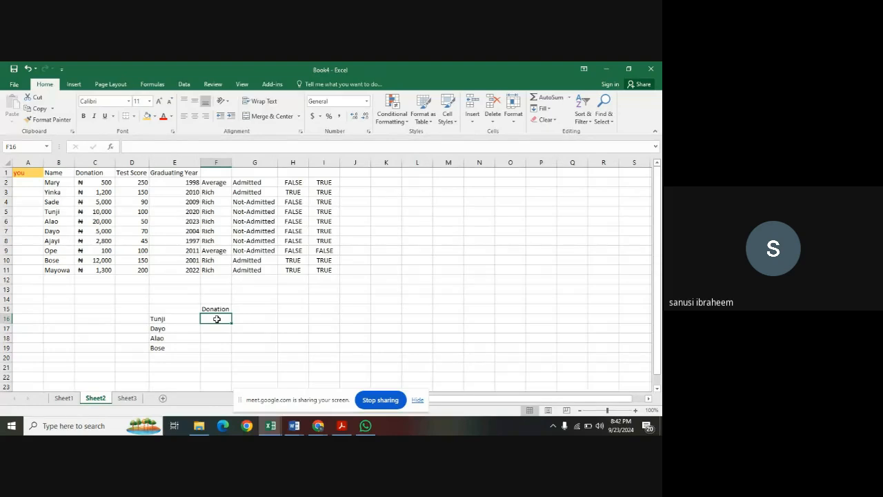
{"action": "type", "text": "="}
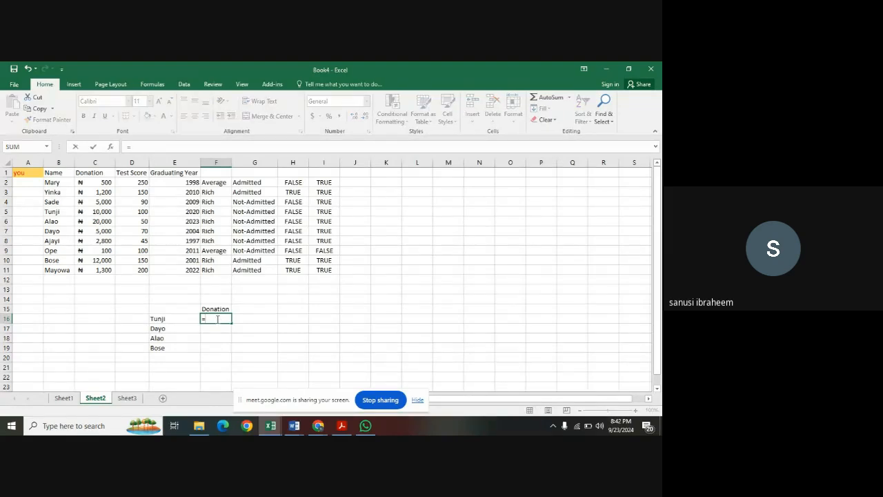
{"action": "type", "text": "vlo"}
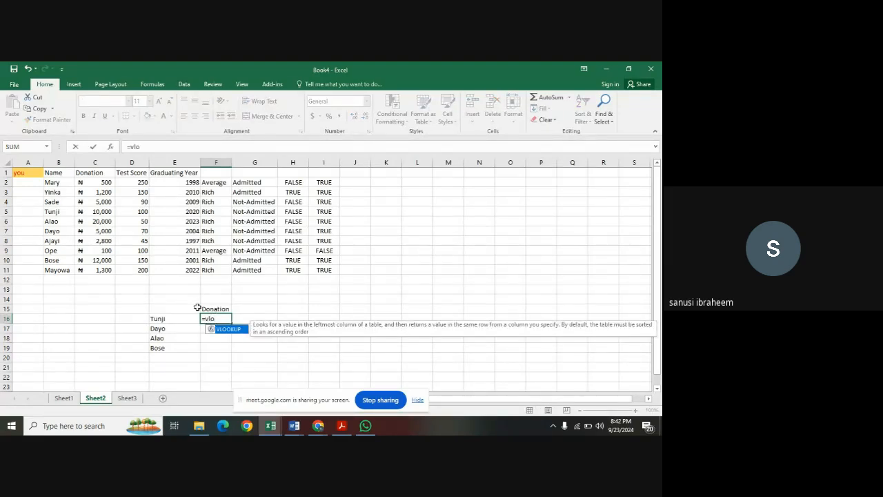
{"action": "double_click", "coordinate": [235, 330]}
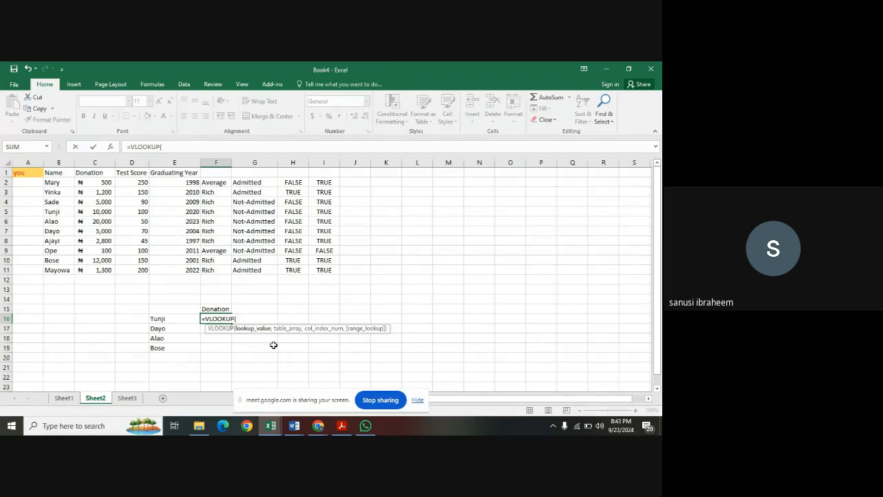
{"action": "left_click", "coordinate": [181, 318]}
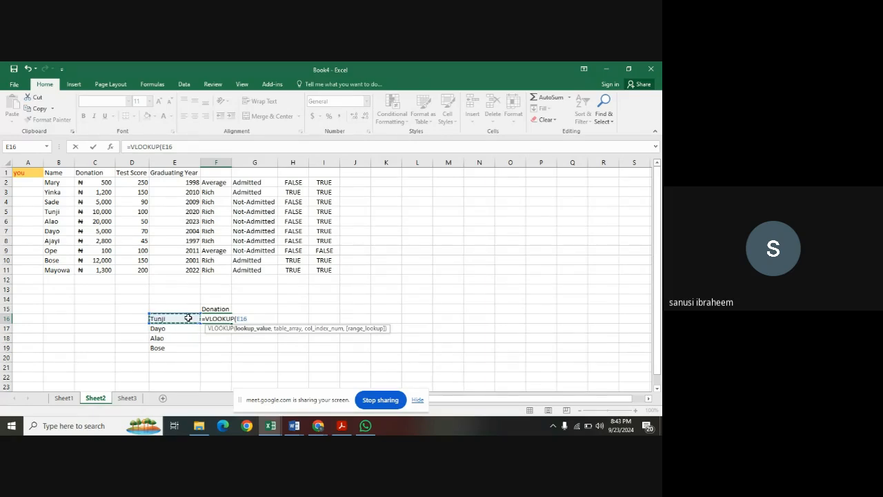
{"action": "type", "text": ","}
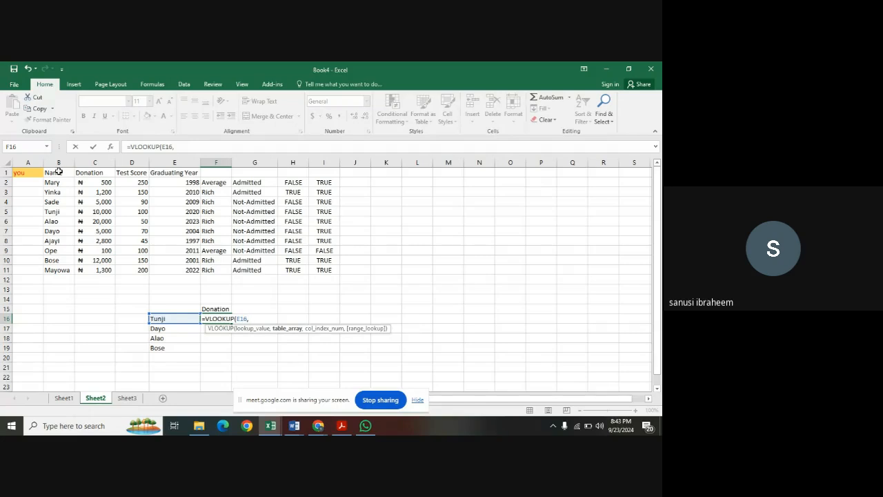
{"action": "left_click_drag", "start_coordinate": [61, 173], "coordinate": [189, 270]}
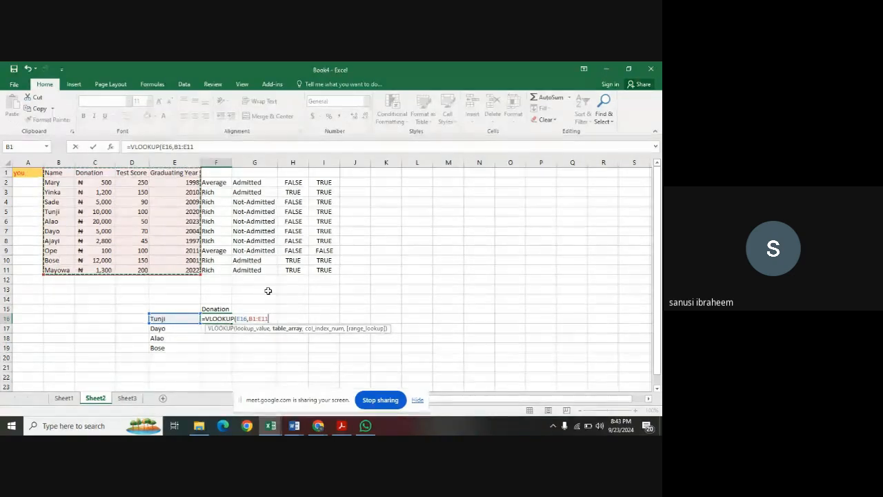
{"action": "key", "text": "BackSpace"}
{"action": "key", "text": "BackSpace"}
{"action": "key", "text": "BackSpace"}
{"action": "key", "text": "BackSpace"}
{"action": "key", "text": "BackSpace"}
{"action": "key", "text": "BackSpace"}
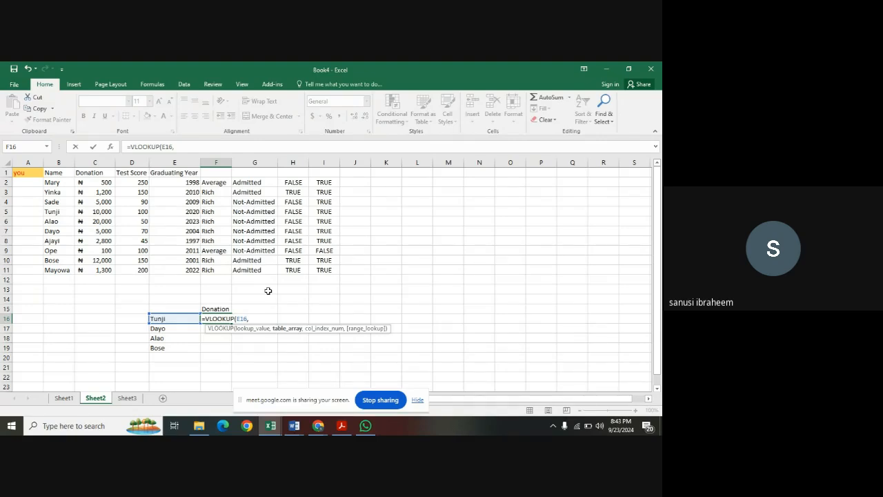
Enter B1:E11 as the table array of the F16 VLOOKUP formula.
{"action": "type", "text": "b11"}
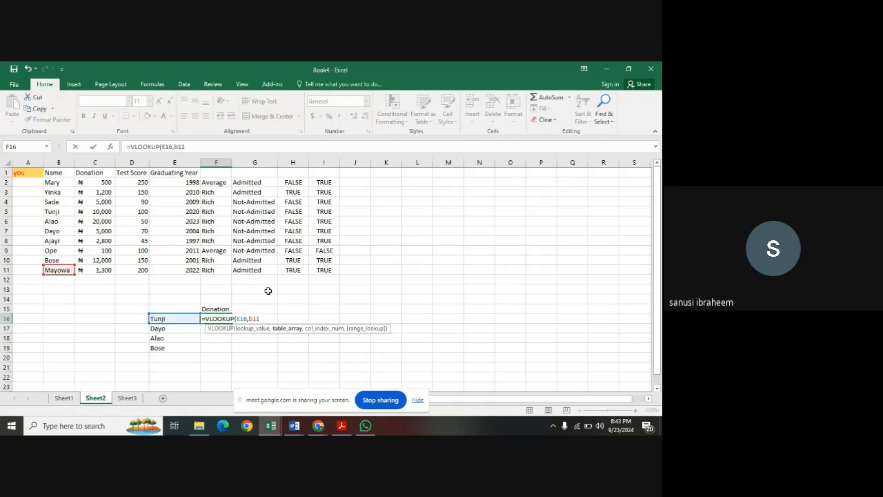
{"action": "type", "text": ":e11"}
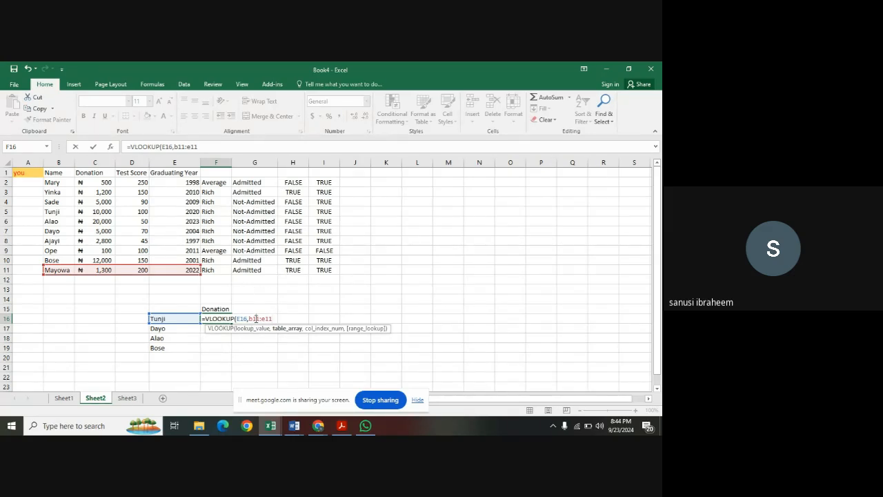
{"action": "key", "text": "BackSpace"}
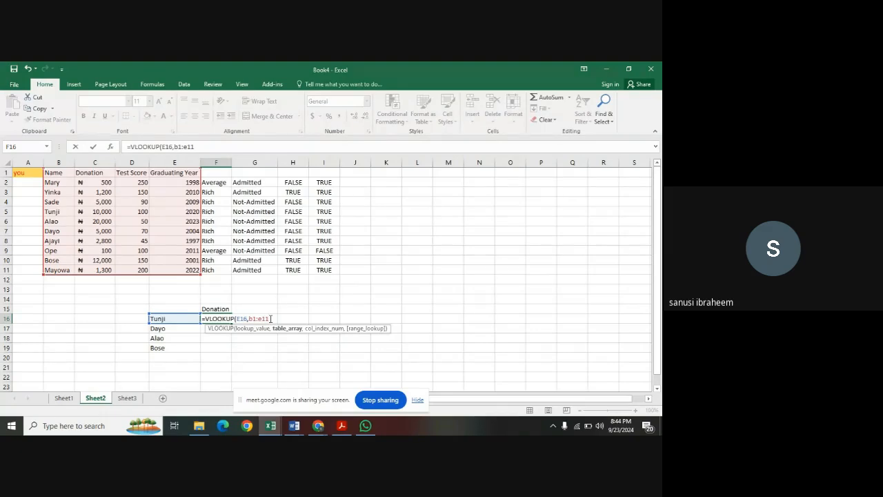
{"action": "type", "text": ","}
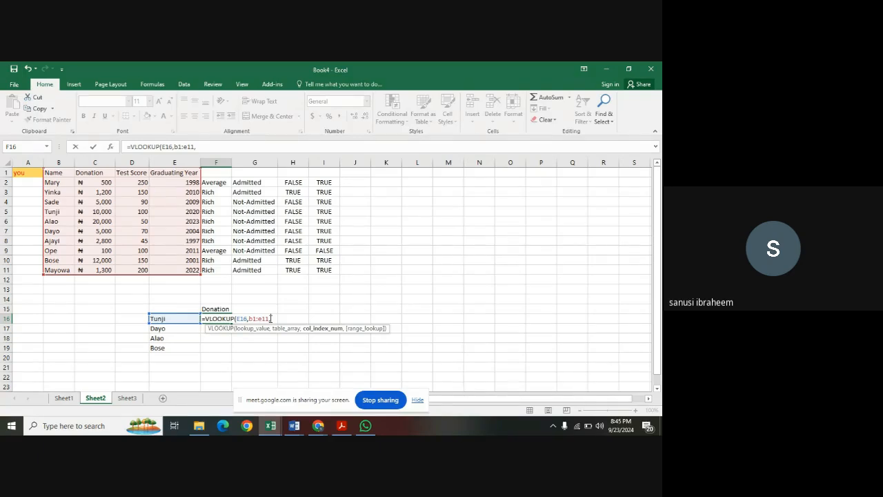
Complete the F16 VLOOKUP with column index 2 and exact match FALSE, and check its result against the donation in C5.
{"action": "type", "text": "2"}
{"action": "type", "text": ","}
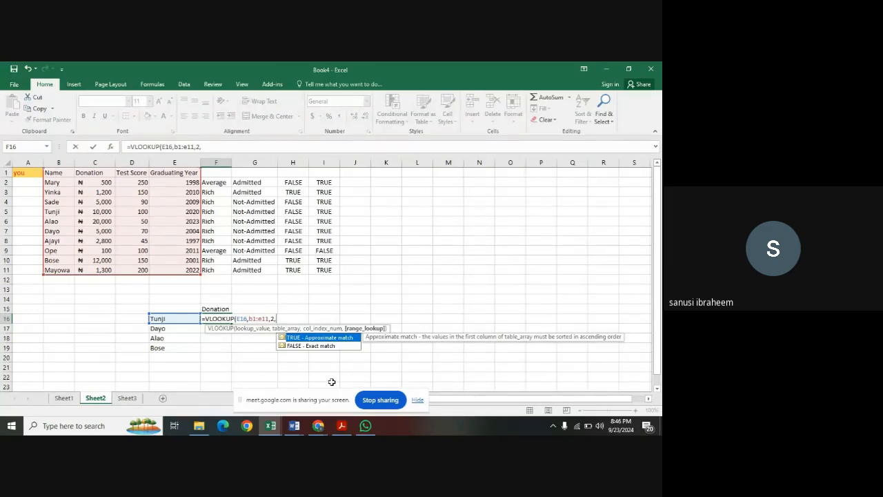
{"action": "left_click", "coordinate": [332, 347]}
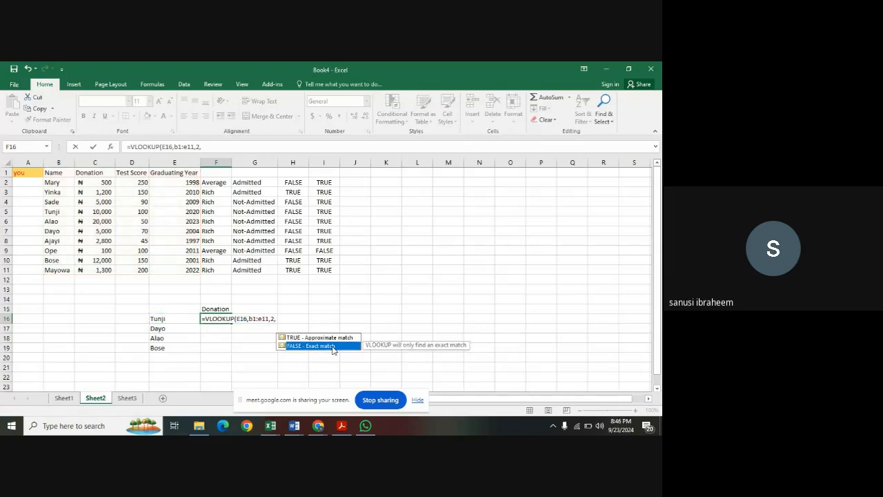
{"action": "double_click", "coordinate": [333, 347]}
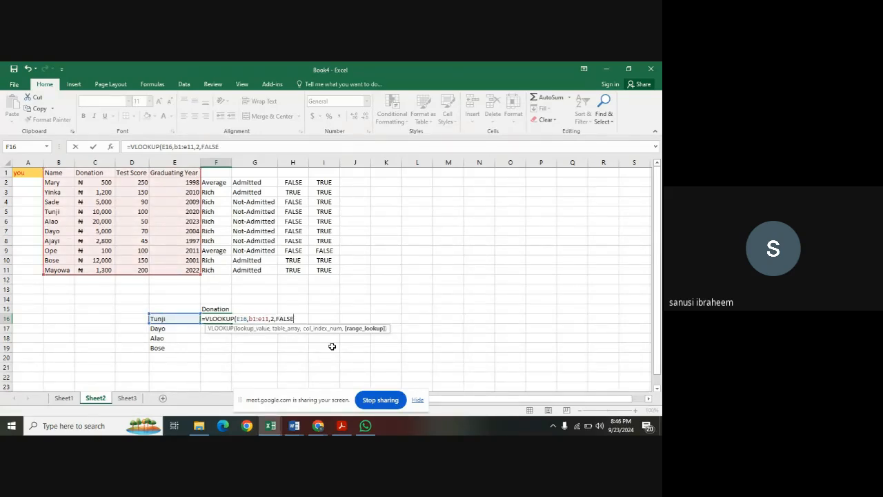
{"action": "type", "text": ")"}
{"action": "key", "text": "Return"}
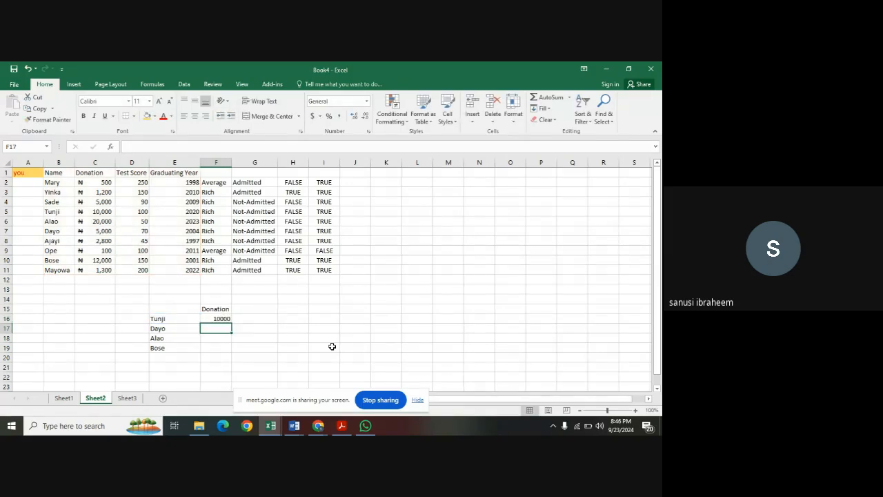
{"action": "left_click", "coordinate": [228, 319]}
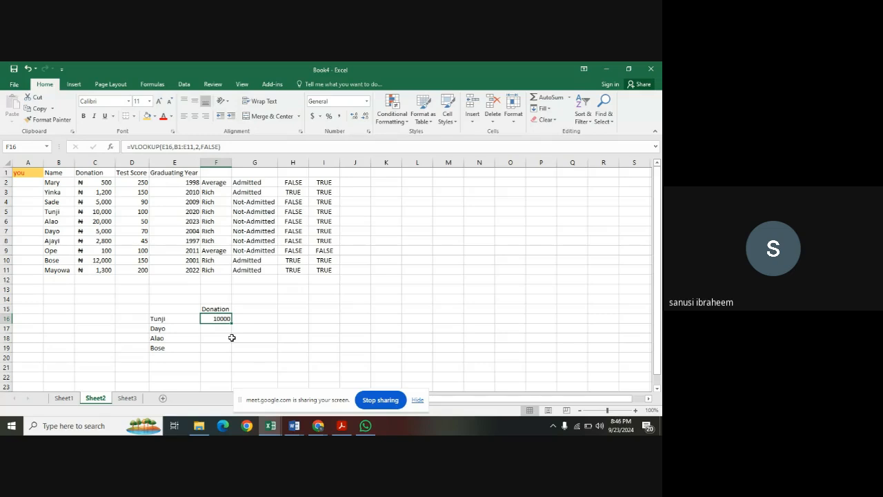
{"action": "left_click", "coordinate": [106, 213]}
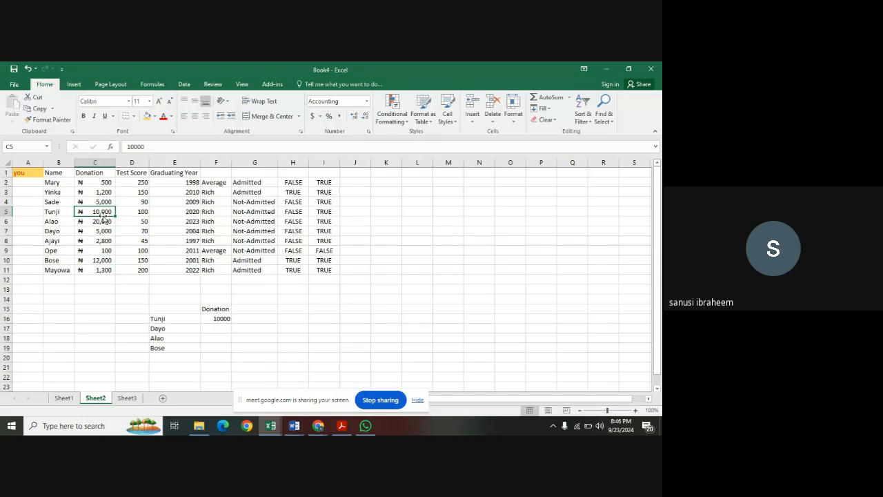
Begin a VLOOKUP formula in F17 with E17 as the lookup value.
{"action": "left_click", "coordinate": [212, 332]}
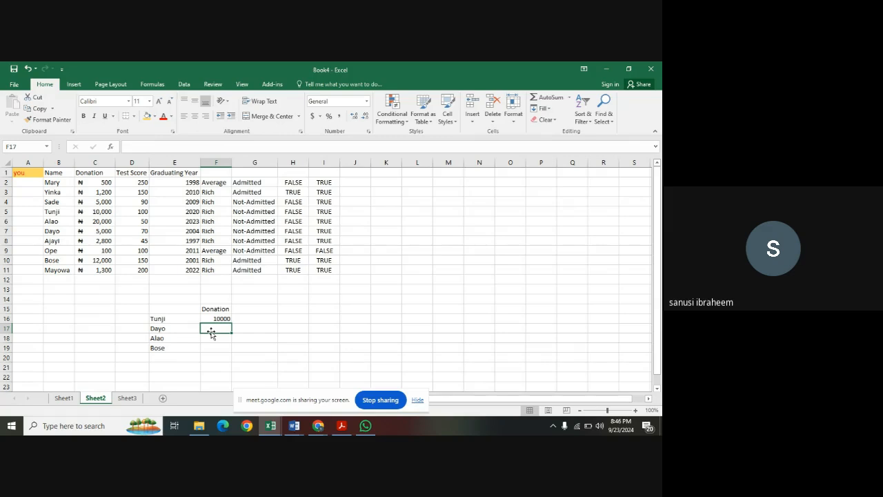
{"action": "type", "text": "="}
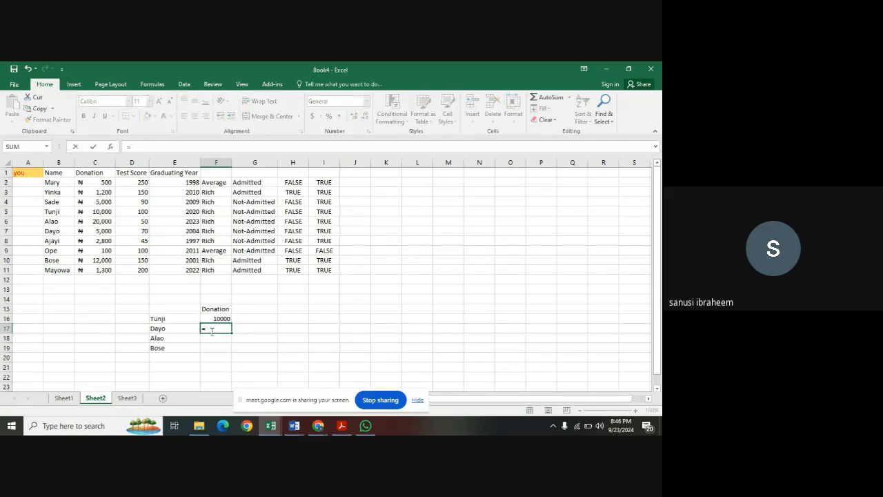
{"action": "type", "text": "v"}
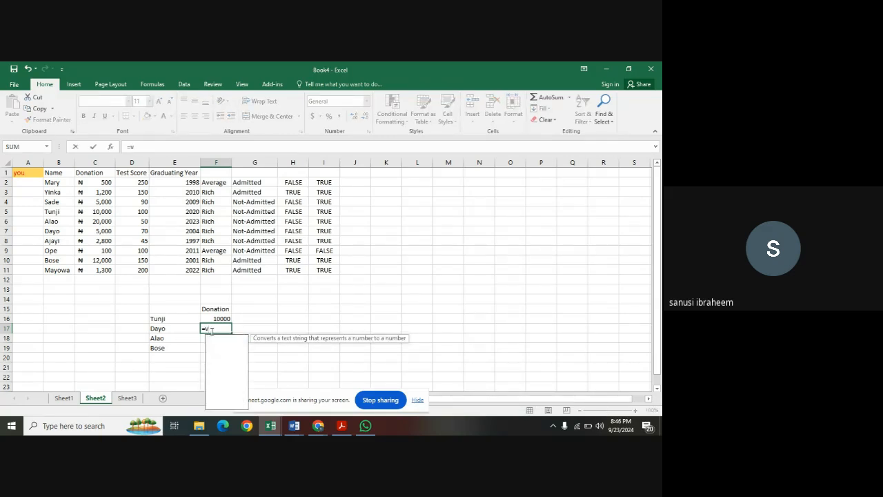
{"action": "type", "text": "look"}
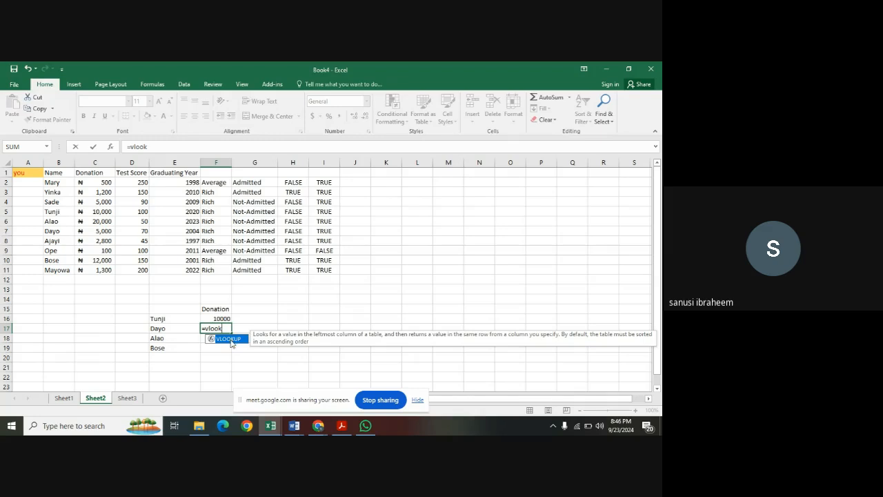
{"action": "double_click", "coordinate": [230, 340]}
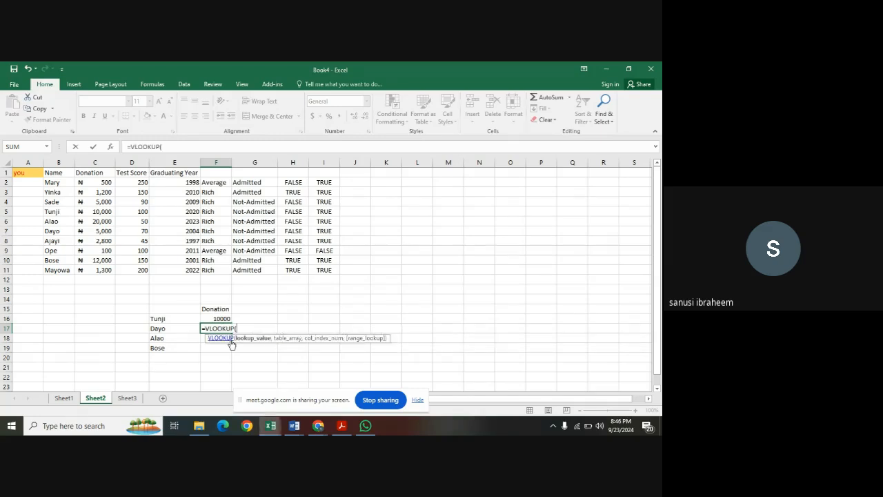
{"action": "left_click", "coordinate": [183, 328]}
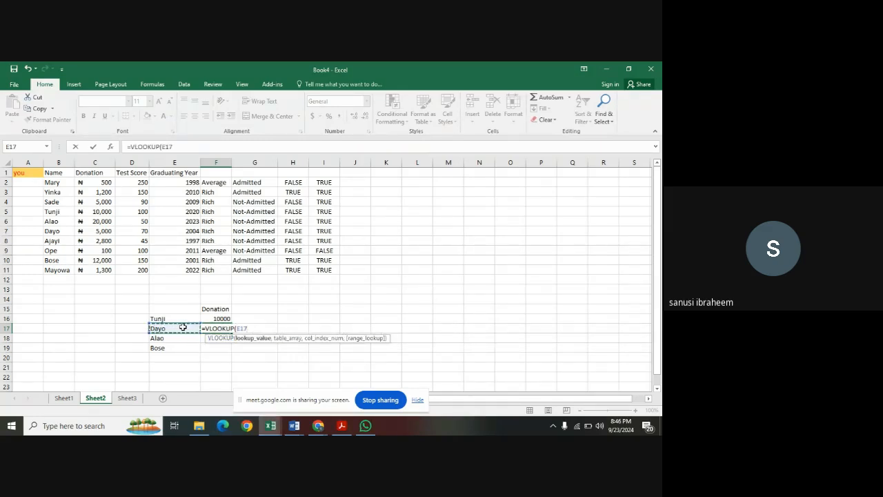
{"action": "type", "text": ","}
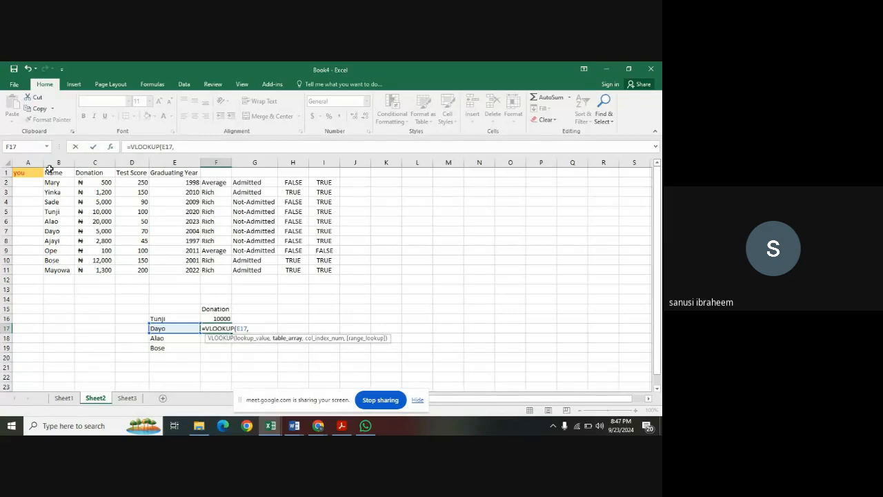
Complete the F17 VLOOKUP with table array B1:E11, column index 2 and exact match FALSE.
{"action": "left_click_drag", "start_coordinate": [50, 170], "coordinate": [178, 271]}
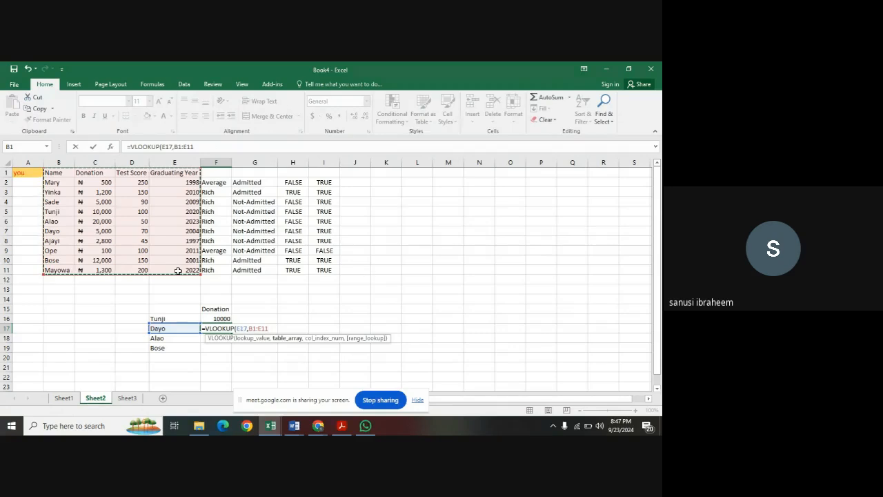
{"action": "type", "text": ","}
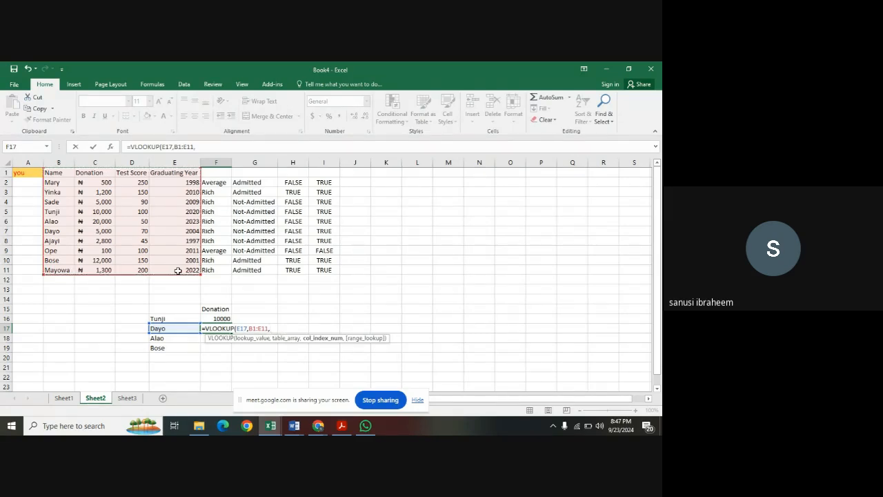
{"action": "type", "text": "2,"}
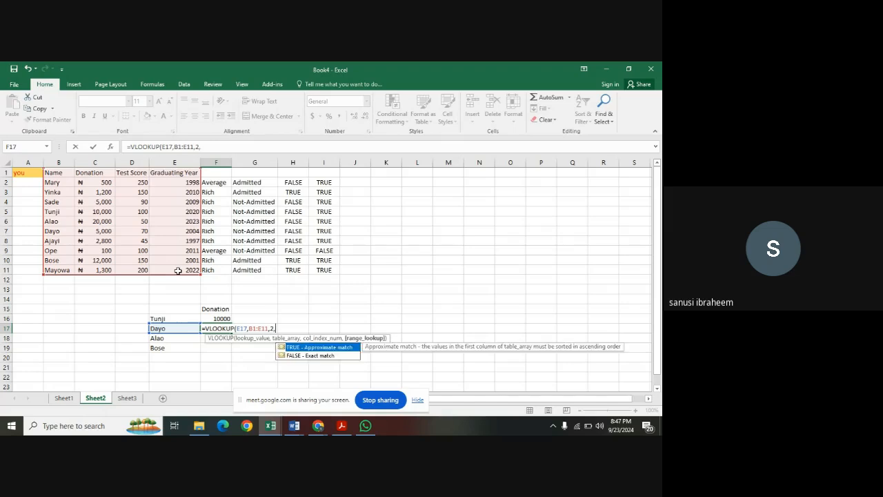
{"action": "left_click", "coordinate": [295, 357]}
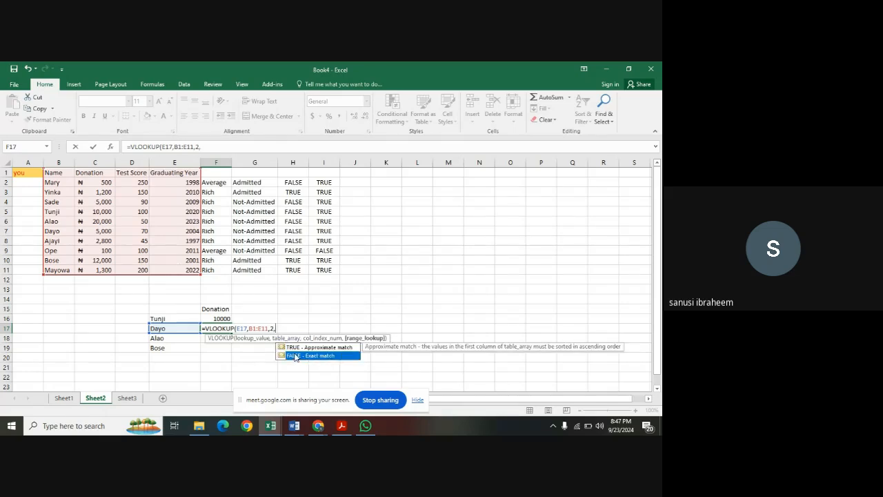
{"action": "double_click", "coordinate": [294, 356]}
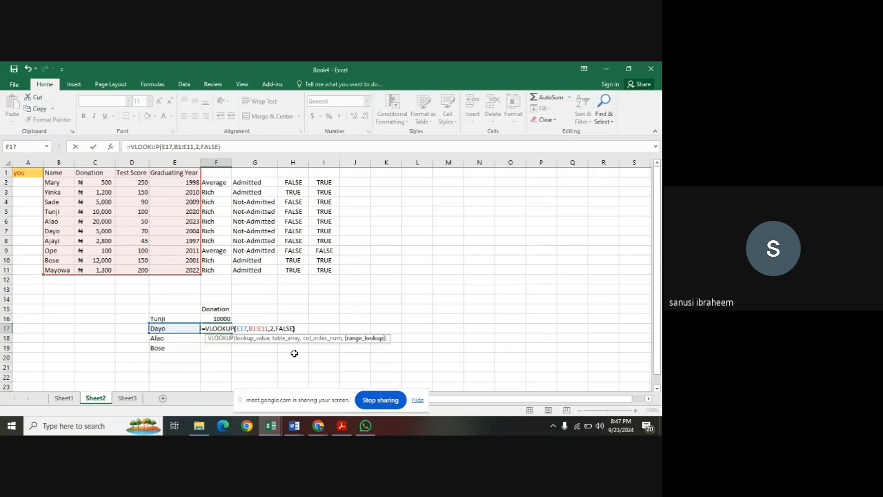
{"action": "key", "text": "Return"}
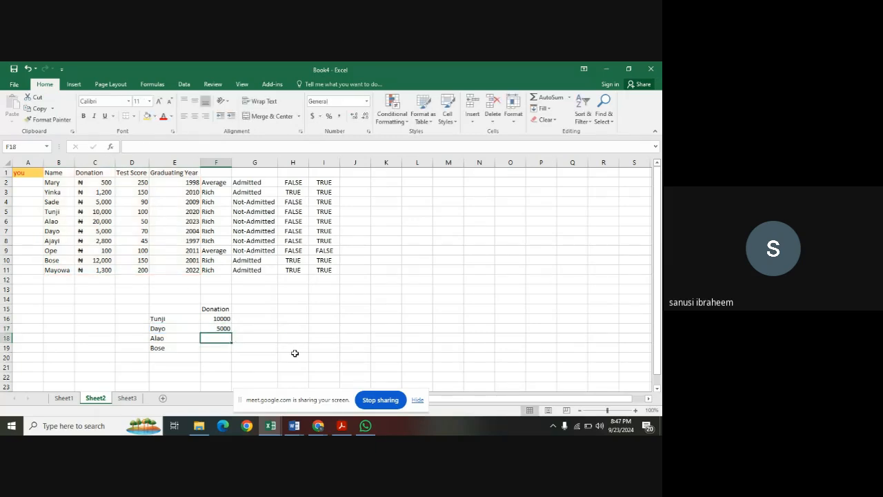
Check the F17 result against the donation in C7, and fill the F17 formula down through F19.
{"action": "left_click", "coordinate": [221, 330]}
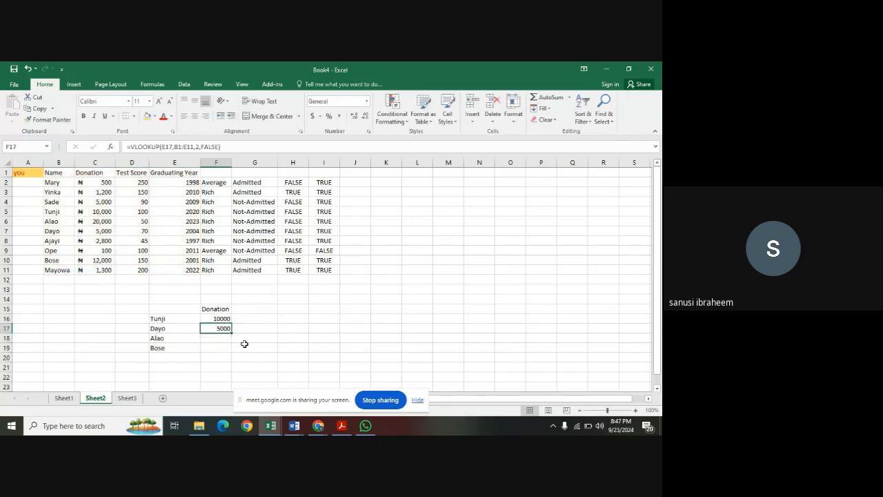
{"action": "left_click", "coordinate": [107, 232]}
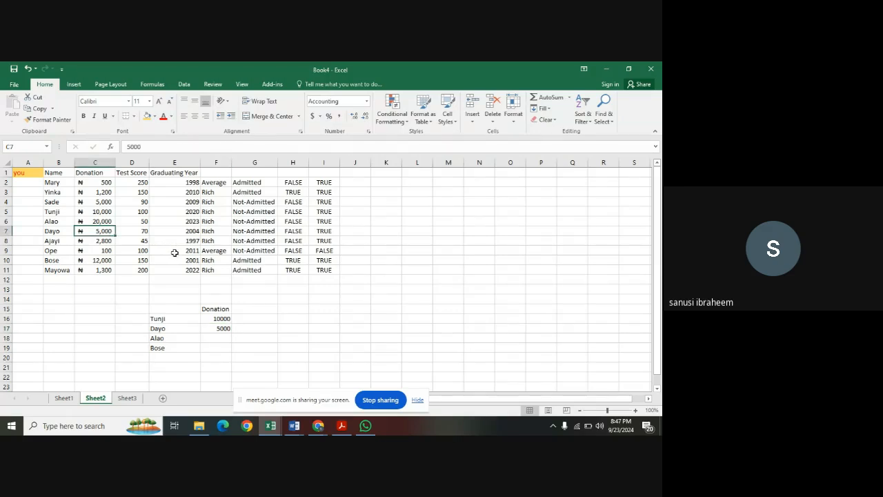
{"action": "left_click", "coordinate": [218, 329]}
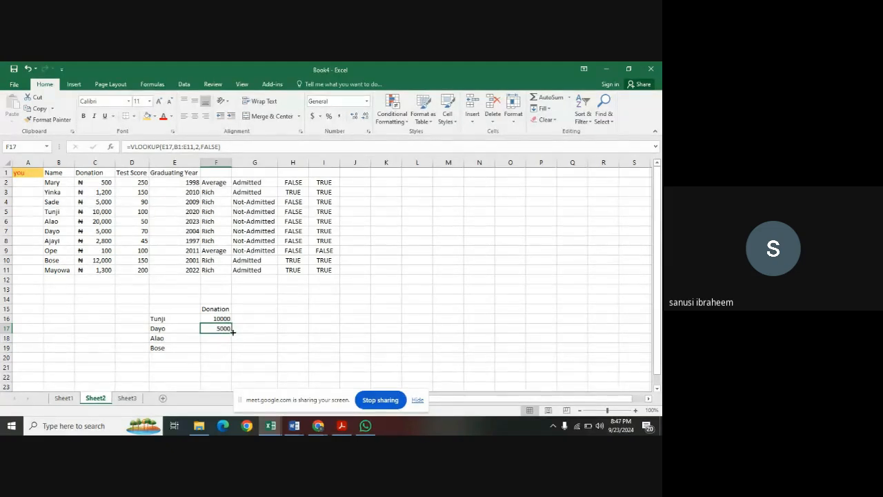
{"action": "left_click_drag", "start_coordinate": [232, 332], "coordinate": [232, 352]}
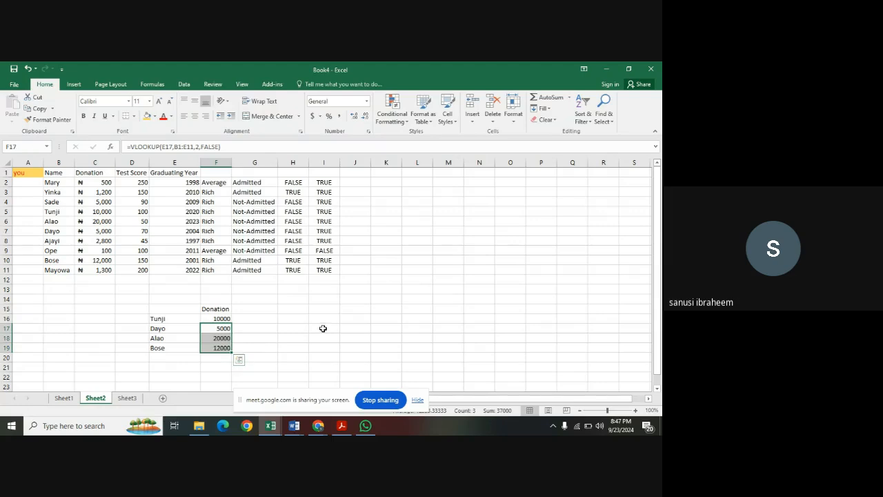
{"action": "left_click", "coordinate": [219, 347]}
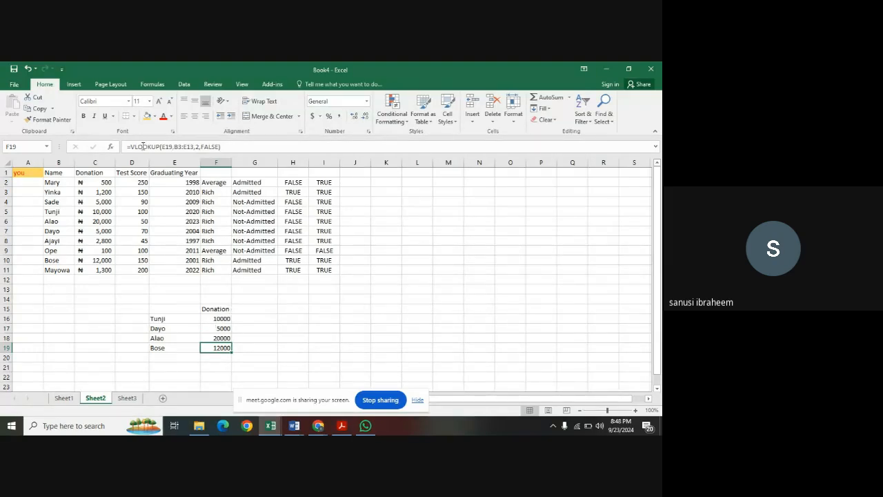
Enter the header Test Score in G15, beside the Donation header of the lookup list.
{"action": "left_click", "coordinate": [247, 311]}
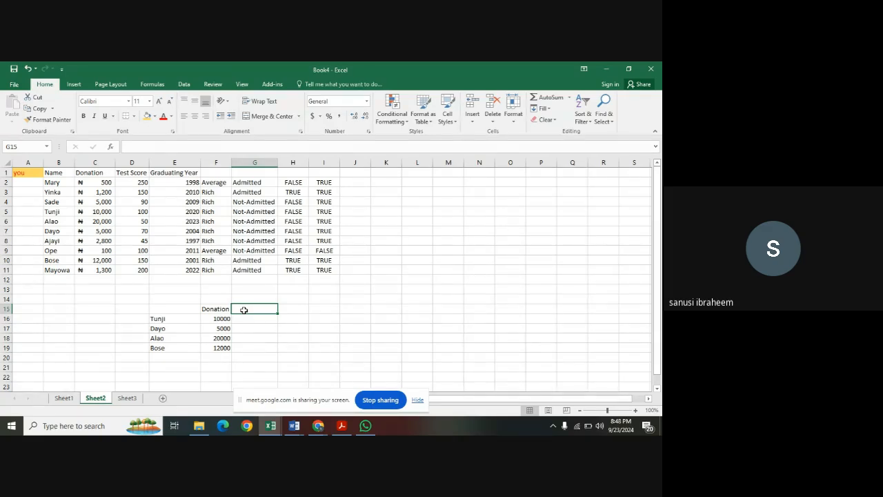
{"action": "type", "text": "Tes"}
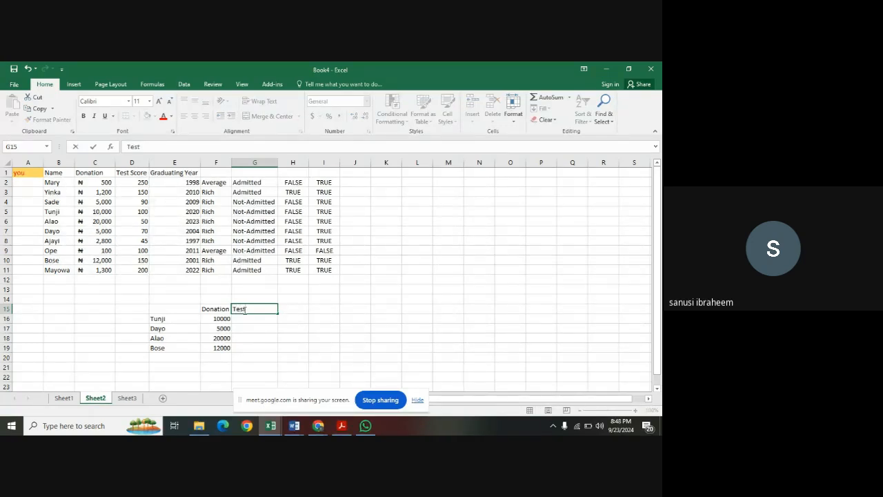
{"action": "type", "text": "t Score"}
Begin a VLOOKUP formula in G16 under the Test Score header with E16 as the lookup value.
{"action": "left_click", "coordinate": [243, 318]}
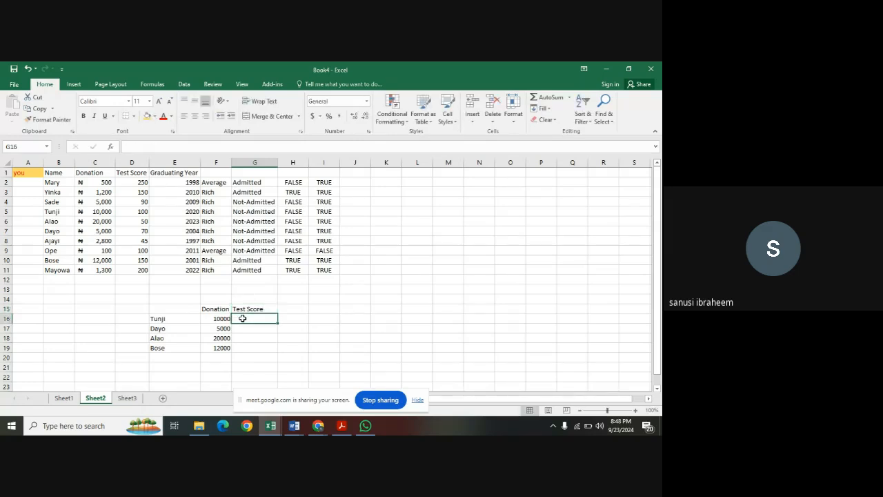
{"action": "type", "text": "="}
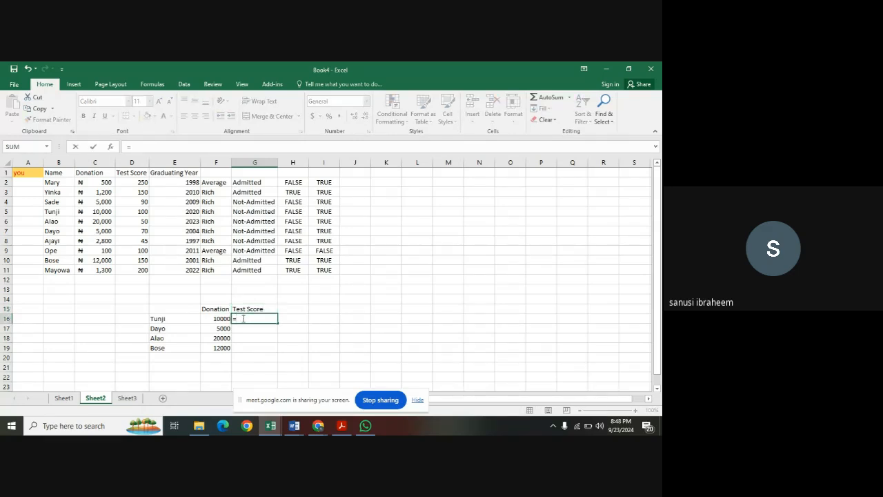
{"action": "type", "text": "vlooku"}
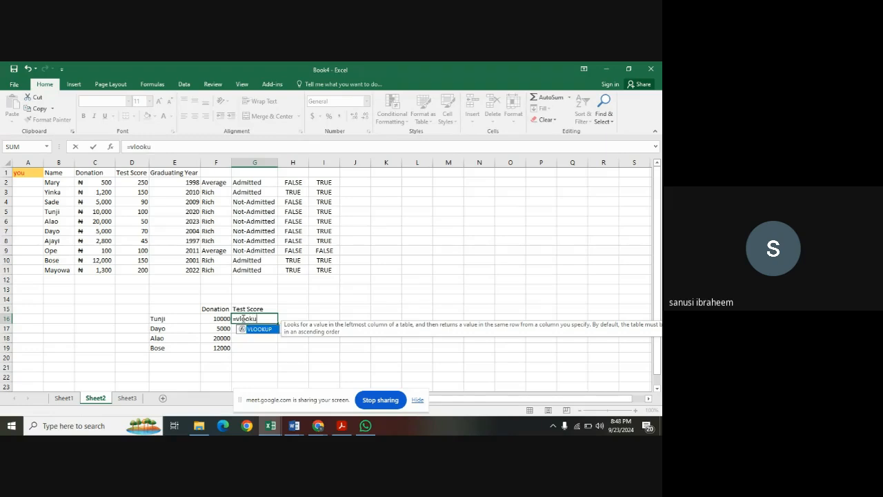
{"action": "double_click", "coordinate": [261, 329]}
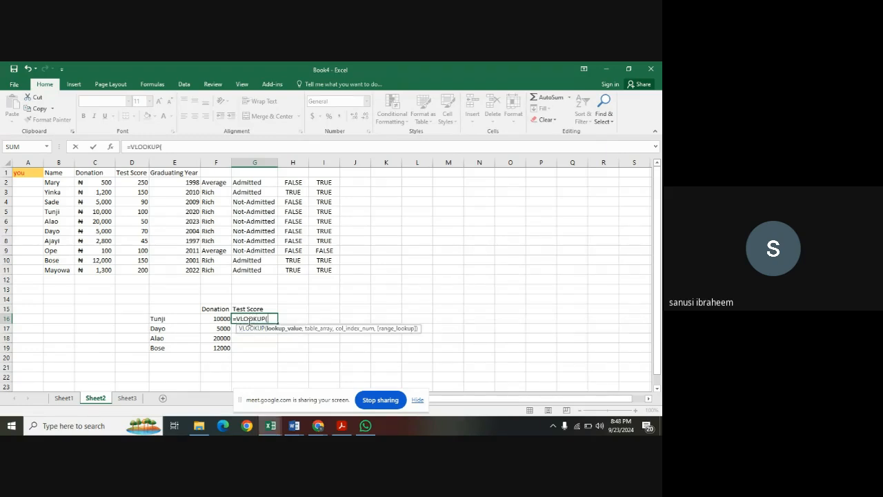
{"action": "left_click", "coordinate": [194, 318]}
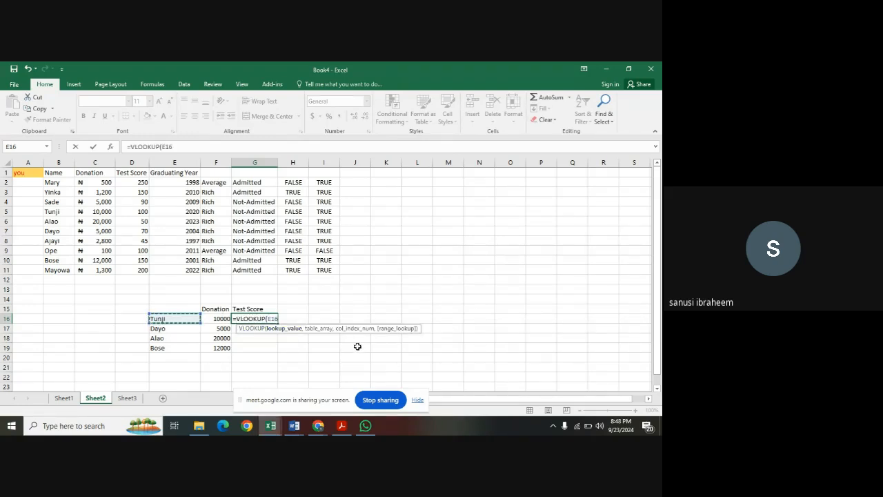
{"action": "type", "text": ","}
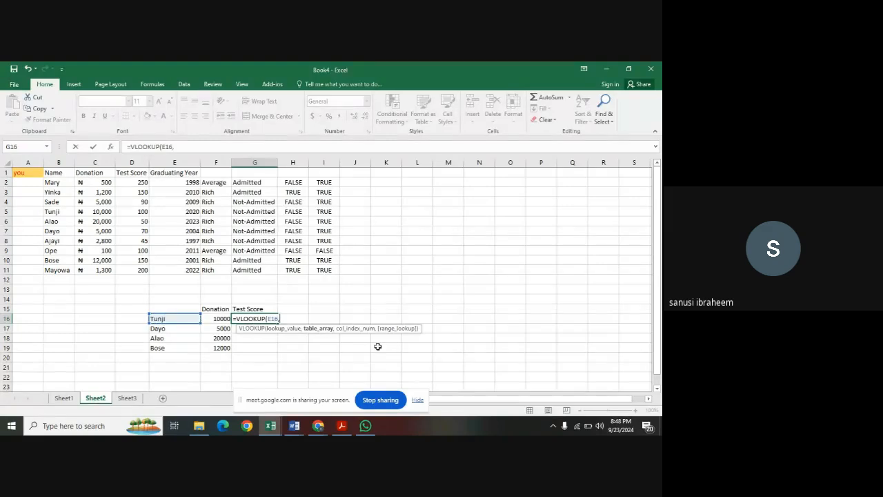
Complete the G16 VLOOKUP with table array B1:E11, column index 3 and exact match FALSE.
{"action": "left_click_drag", "start_coordinate": [67, 173], "coordinate": [199, 273]}
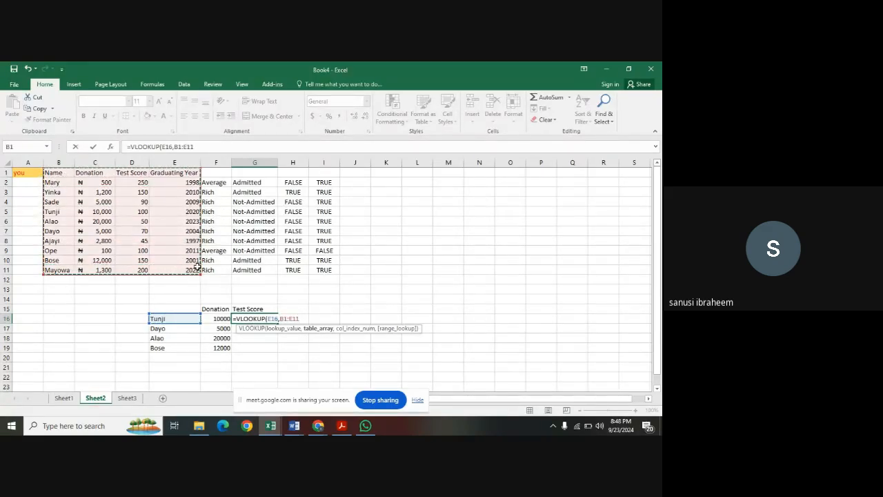
{"action": "type", "text": ","}
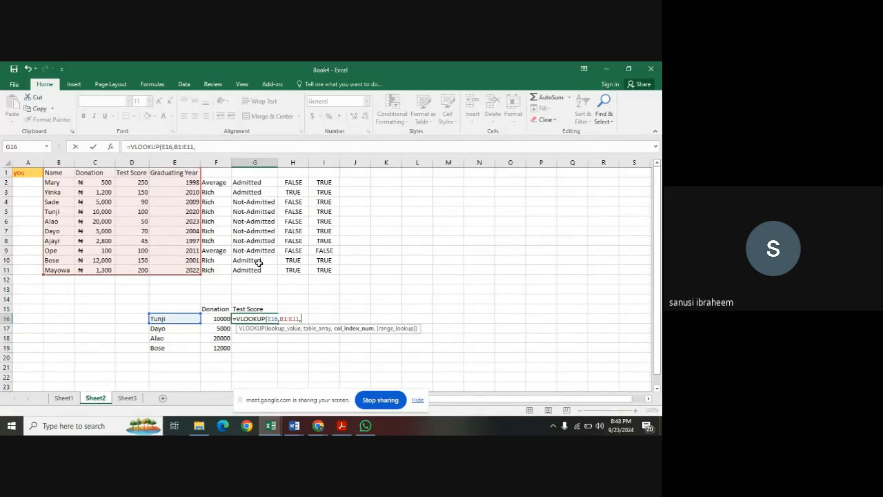
{"action": "type", "text": "3,"}
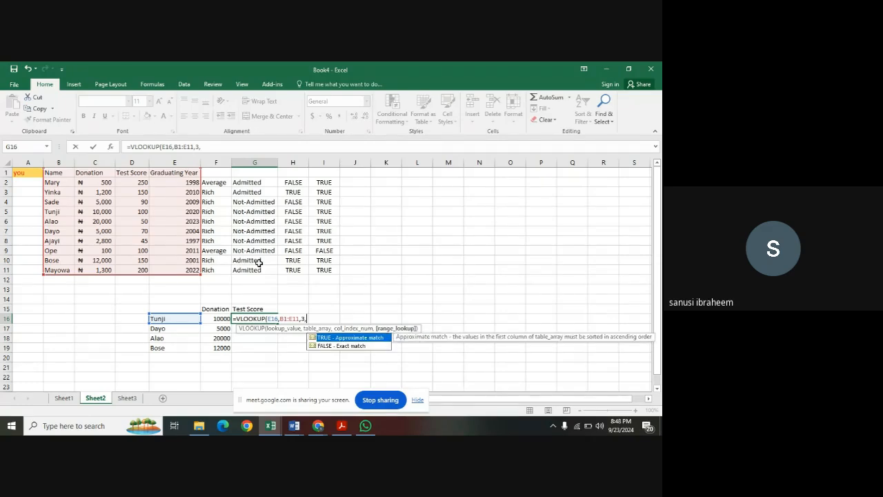
{"action": "double_click", "coordinate": [328, 347]}
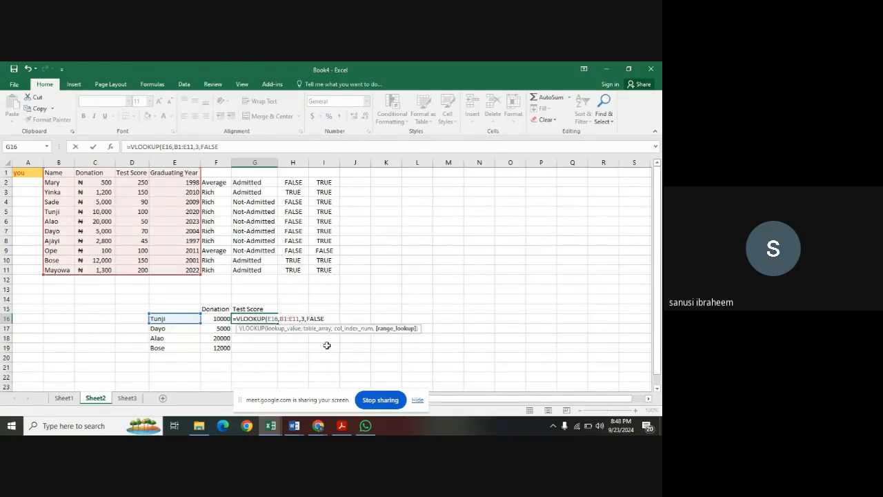
{"action": "type", "text": ")"}
{"action": "key", "text": "Return"}
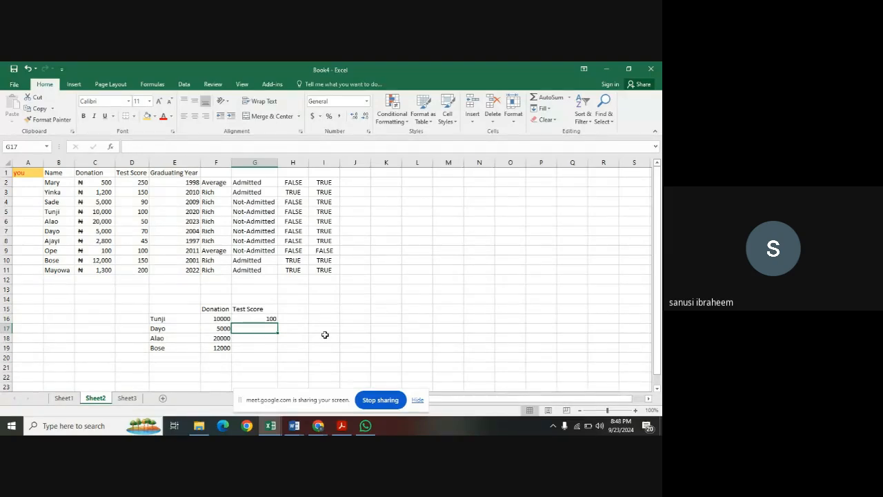
Check the G16 result against the test score in D5, and fill the G16 formula down through G19.
{"action": "left_click", "coordinate": [145, 213]}
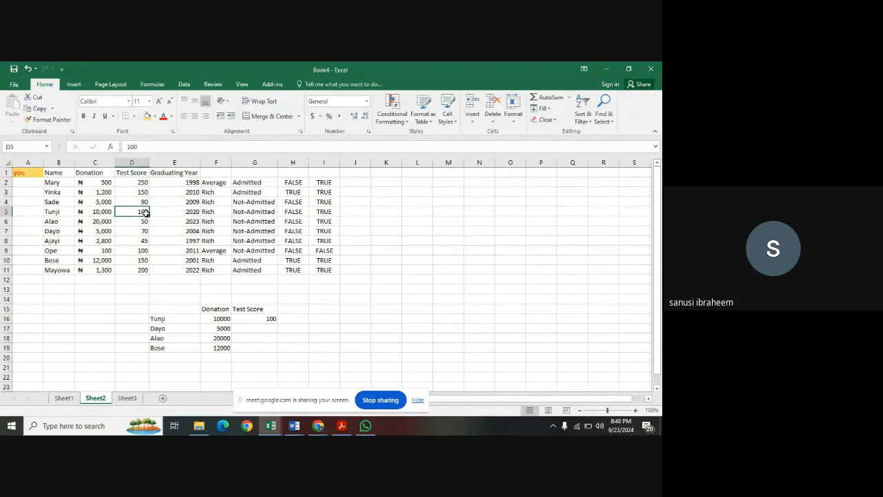
{"action": "left_click", "coordinate": [258, 318]}
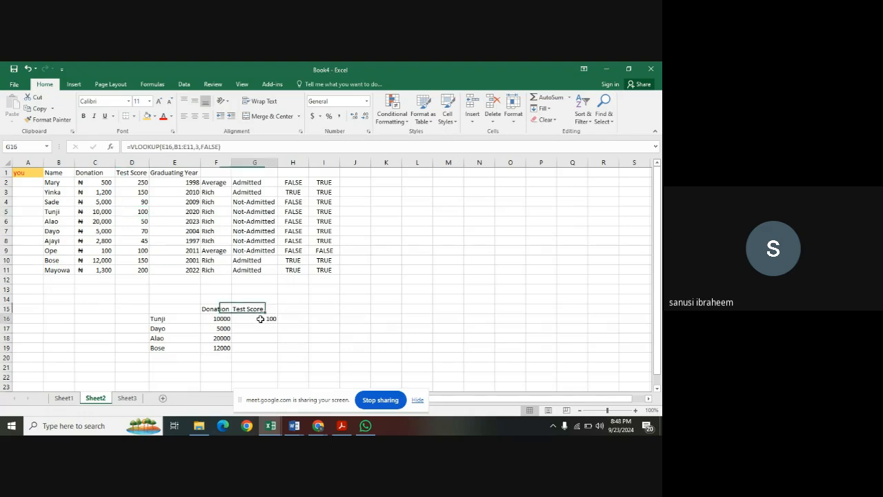
{"action": "left_click_drag", "start_coordinate": [279, 323], "coordinate": [280, 352]}
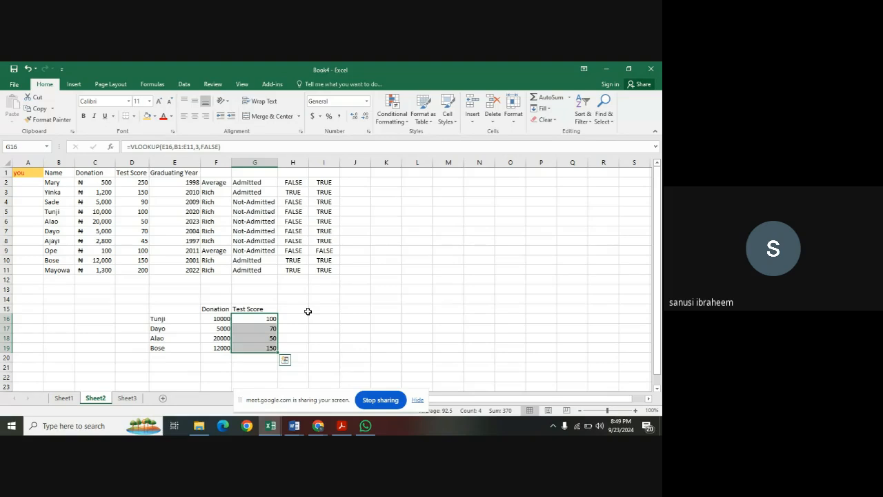
{"action": "left_click", "coordinate": [307, 311]}
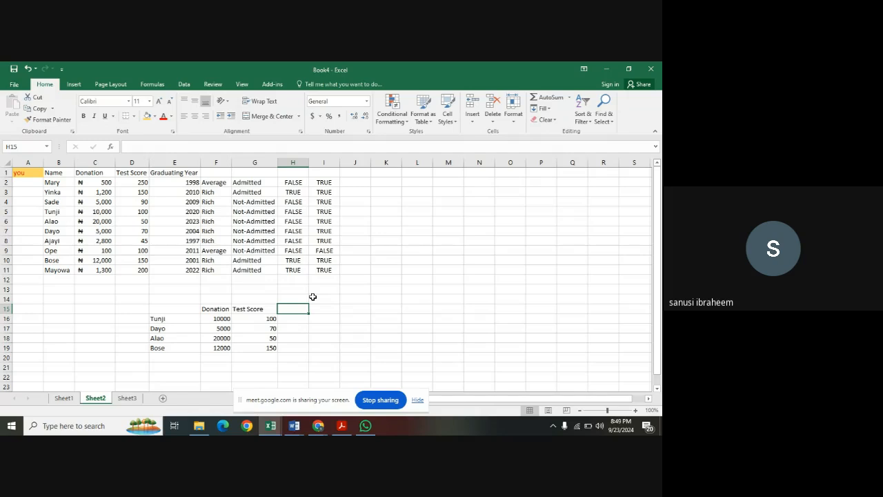
Copy the table in B1:E11 and paste it transposed at L6.
{"action": "left_click", "coordinate": [323, 298]}
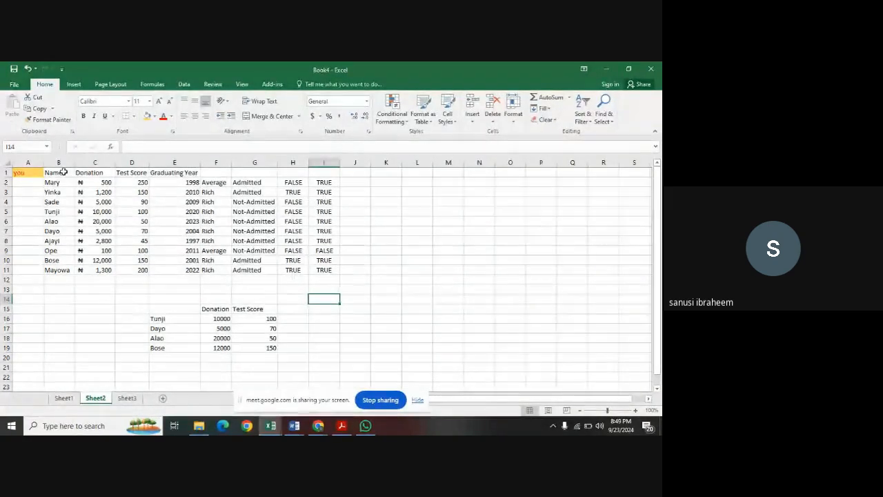
{"action": "left_click_drag", "start_coordinate": [65, 173], "coordinate": [166, 264]}
{"action": "key", "text": "ctrl+c"}
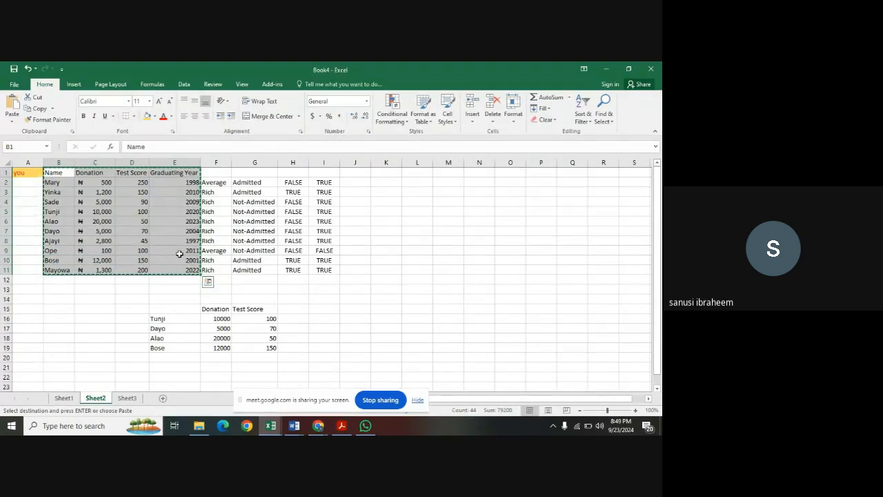
{"action": "left_click_drag", "start_coordinate": [456, 400], "coordinate": [495, 399]}
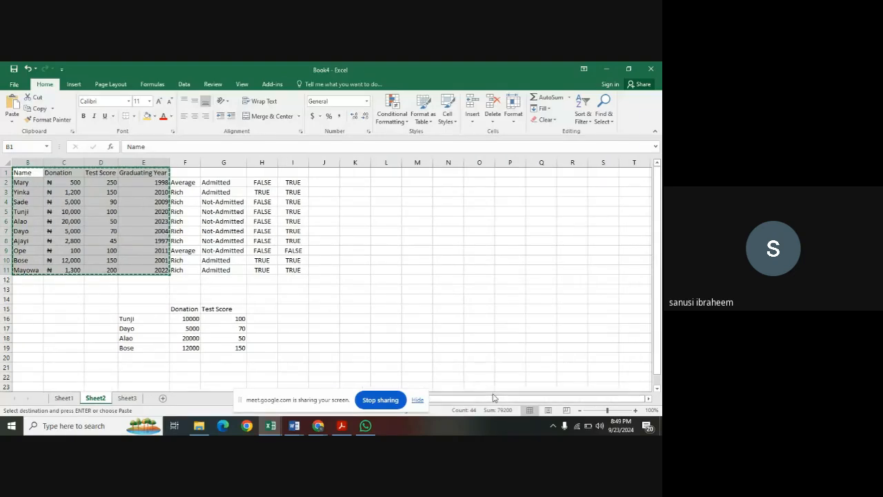
{"action": "left_click", "coordinate": [363, 182]}
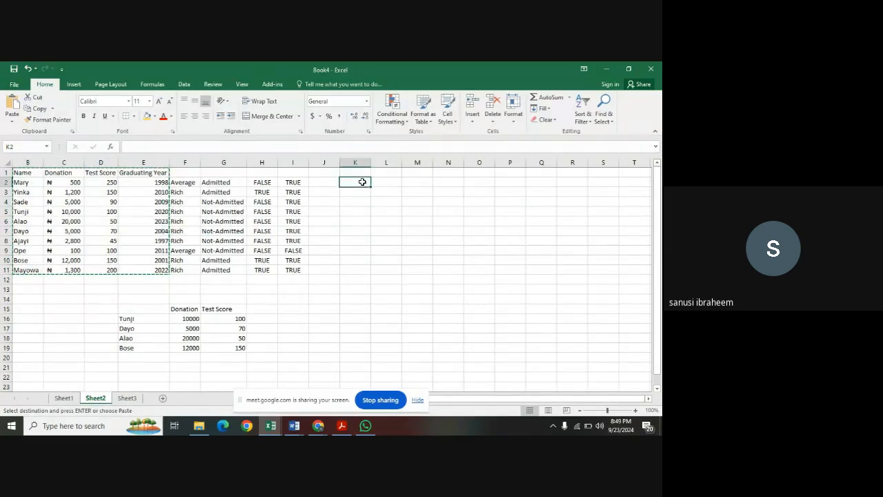
{"action": "left_click", "coordinate": [385, 222]}
{"action": "right_click", "coordinate": [385, 222]}
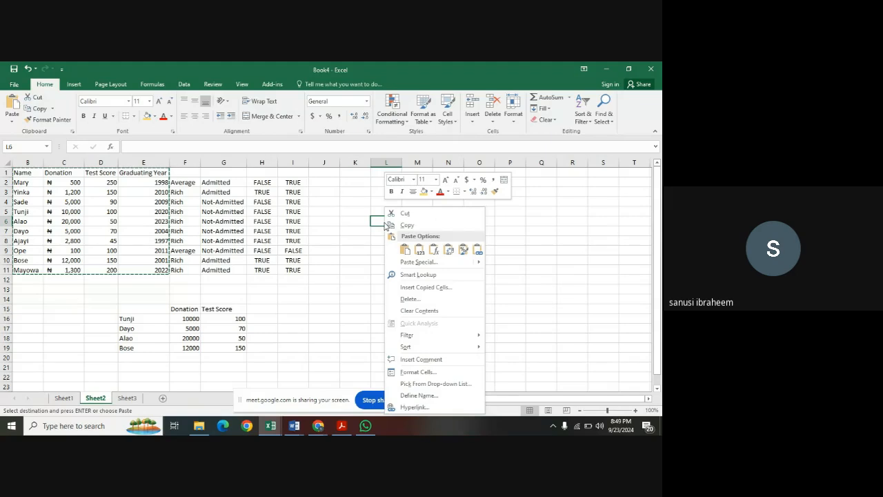
{"action": "left_click", "coordinate": [448, 249]}
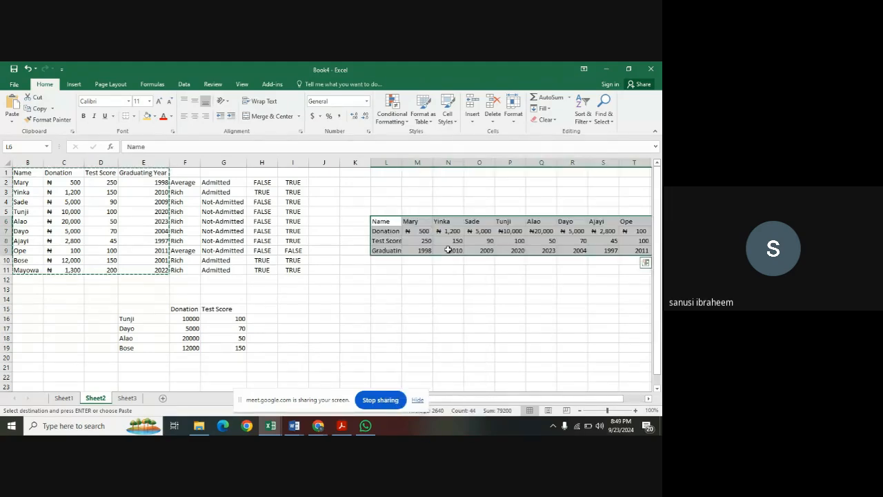
{"action": "left_click_drag", "start_coordinate": [457, 401], "coordinate": [482, 400]}
{"action": "left_click", "coordinate": [438, 328]}
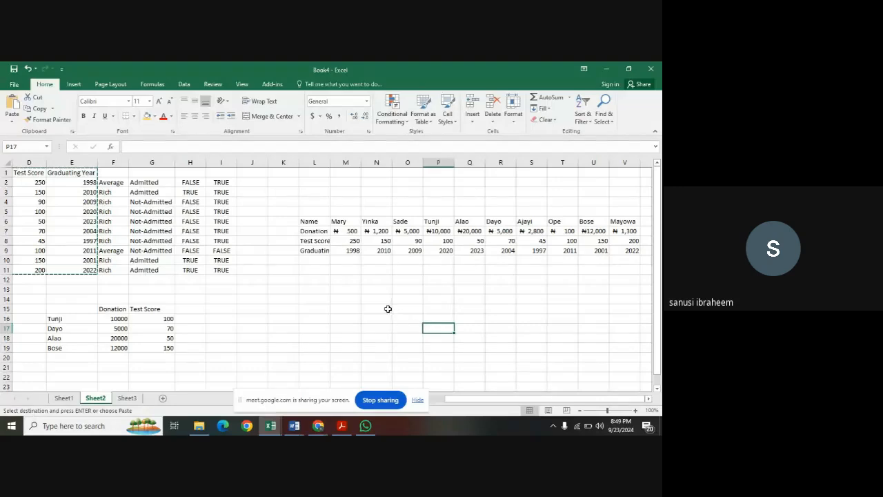
{"action": "left_click", "coordinate": [348, 270]}
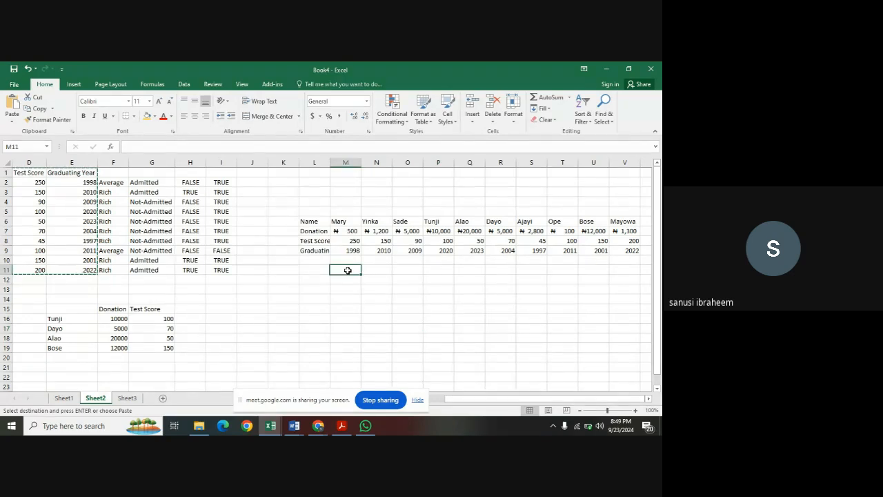
{"action": "type", "text": "="}
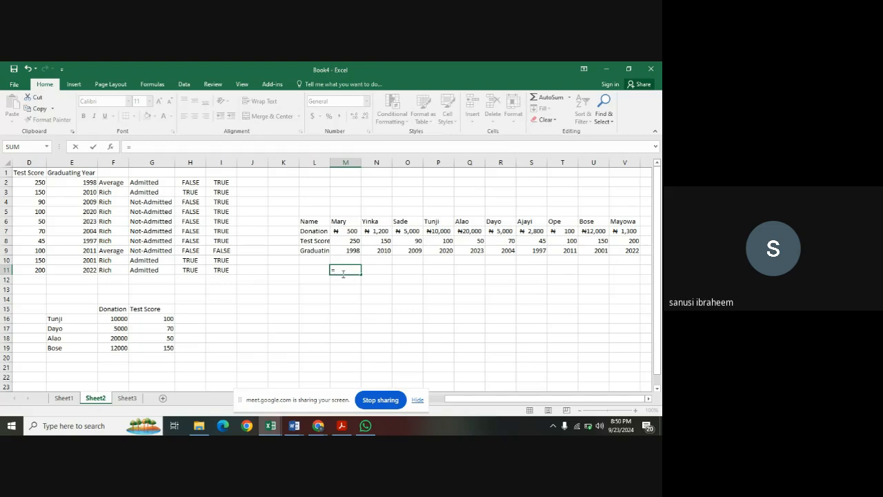
{"action": "key", "text": "Escape"}
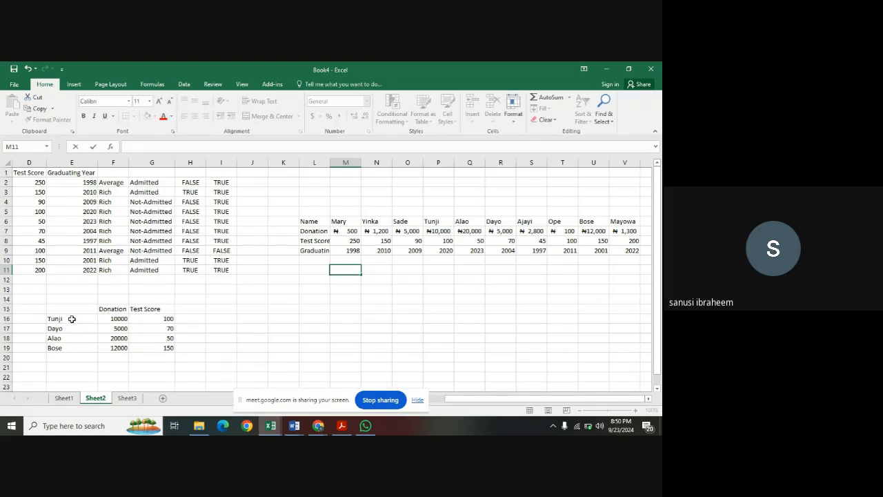
Copy the four lookup names from E16:E19 into M13:M16 below the transposed table.
{"action": "left_click_drag", "start_coordinate": [69, 319], "coordinate": [69, 346]}
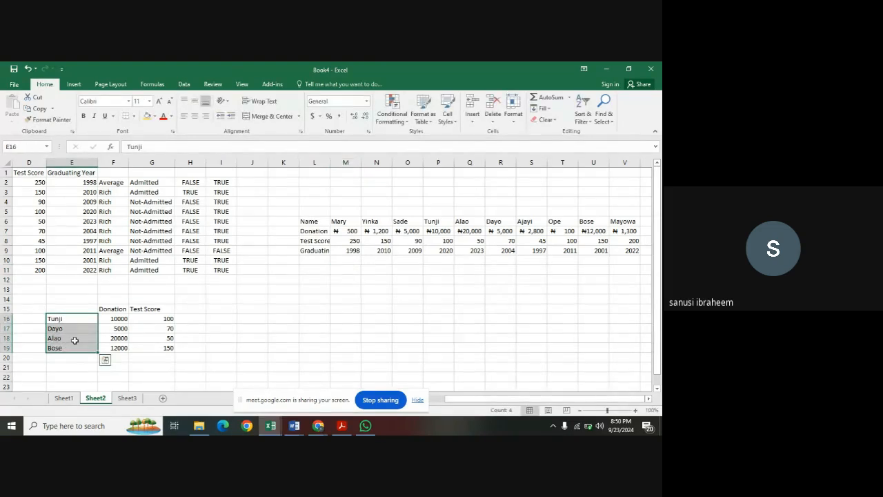
{"action": "key", "text": "ctrl+c"}
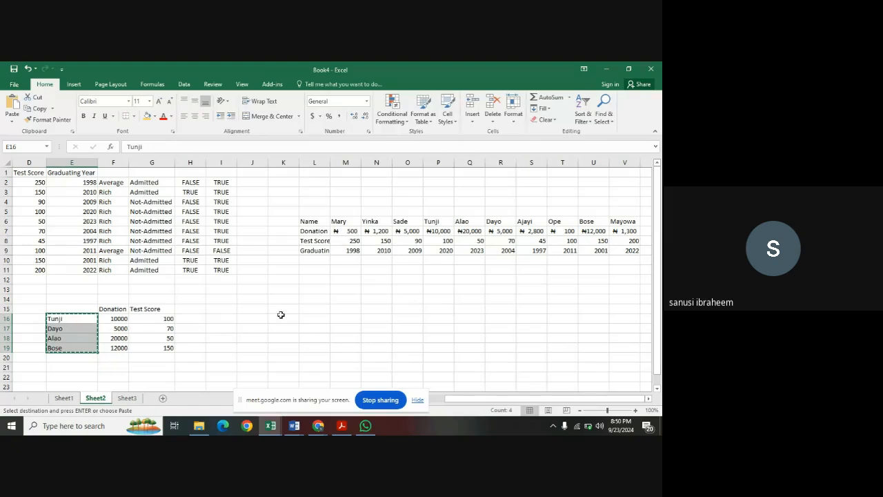
{"action": "left_click", "coordinate": [349, 292]}
{"action": "key", "text": "ctrl+v"}
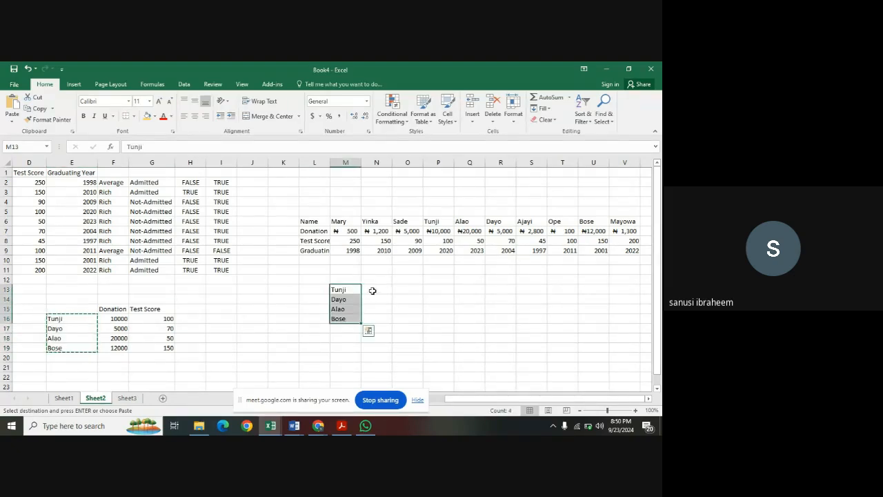
Enter the header Donation in N12, above the cells beside the copied names.
{"action": "left_click", "coordinate": [373, 291]}
{"action": "left_click", "coordinate": [373, 278]}
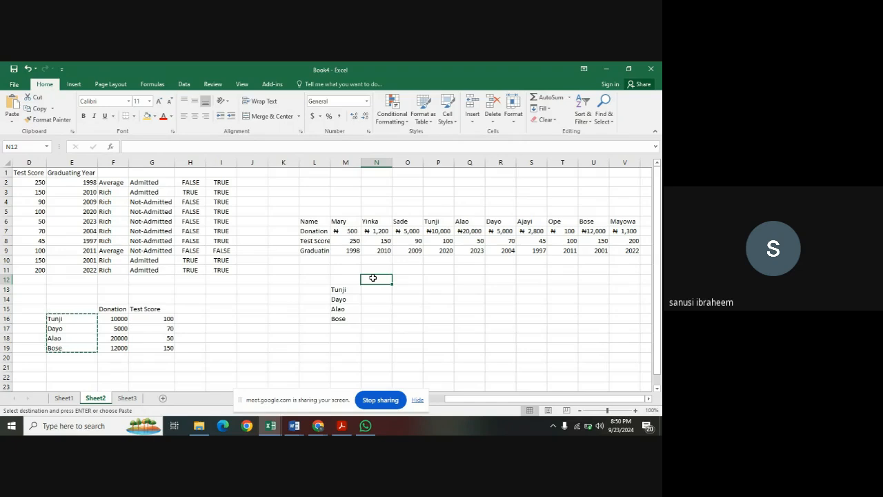
{"action": "type", "text": "D"}
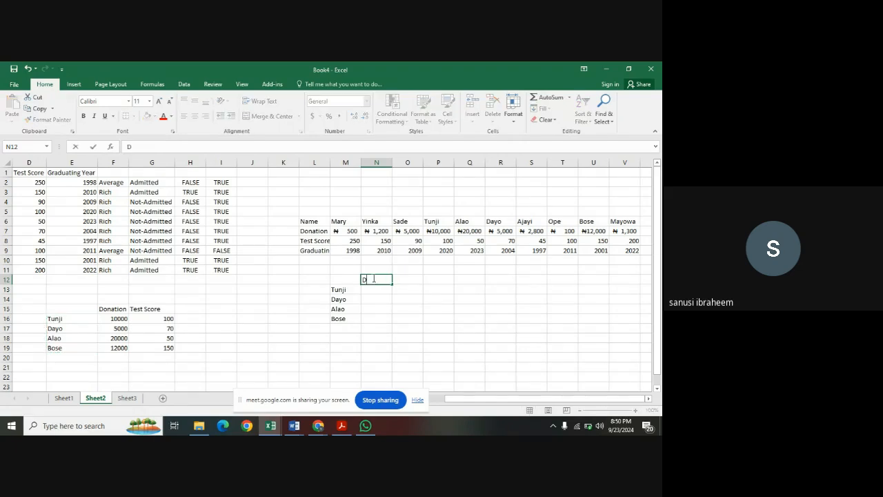
{"action": "type", "text": "onation"}
Begin an HLOOKUP formula in N13 under the Donation header with M13 as the lookup value.
{"action": "left_click", "coordinate": [379, 289]}
{"action": "type", "text": "="}
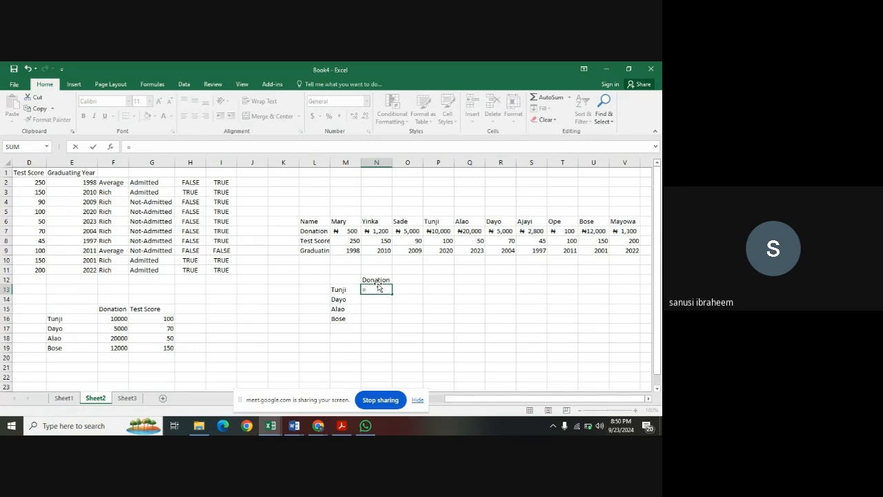
{"action": "type", "text": "h"}
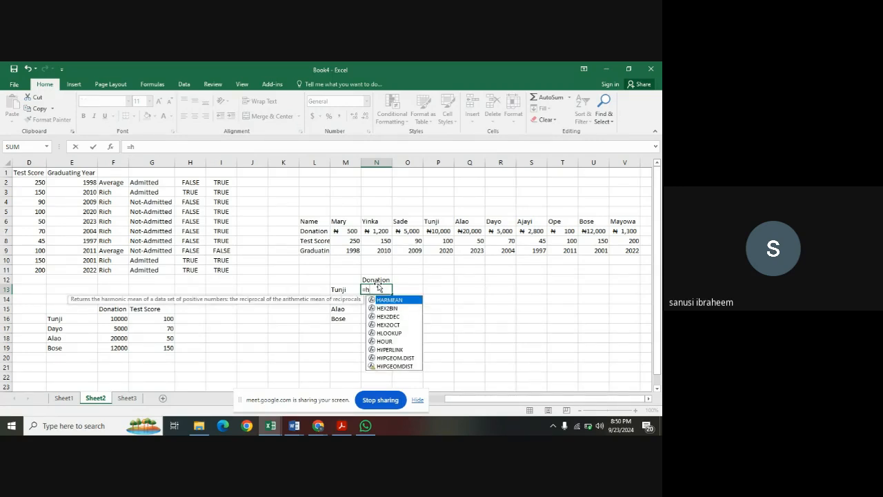
{"action": "type", "text": "l"}
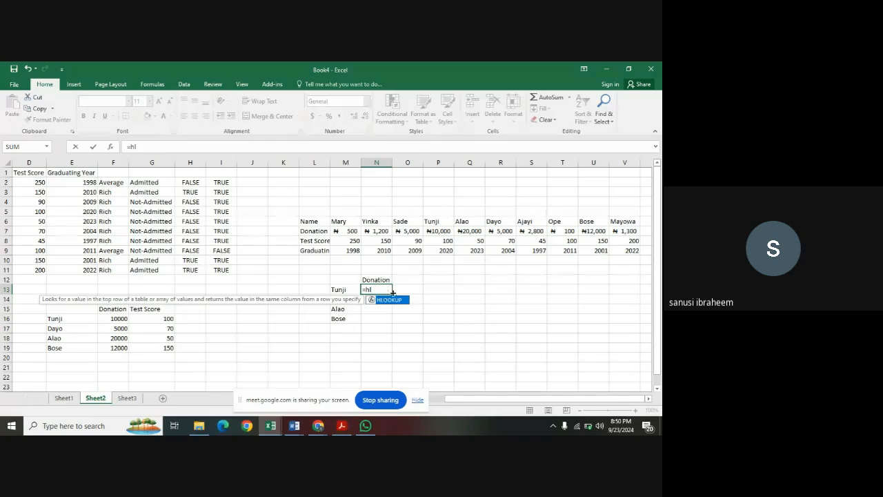
{"action": "double_click", "coordinate": [393, 301]}
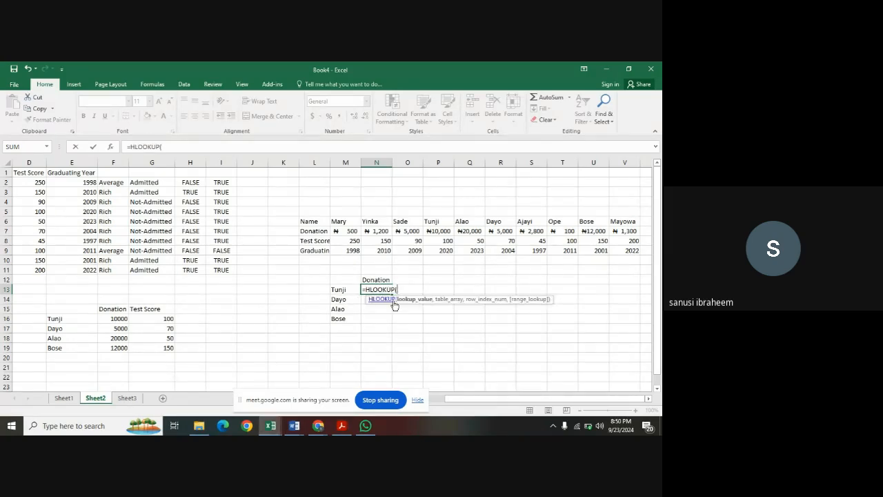
{"action": "left_click", "coordinate": [351, 289]}
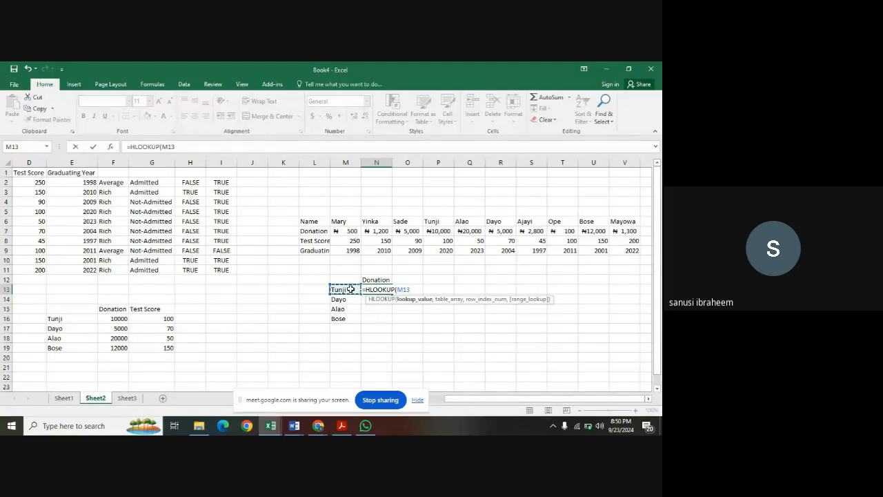
{"action": "type", "text": ","}
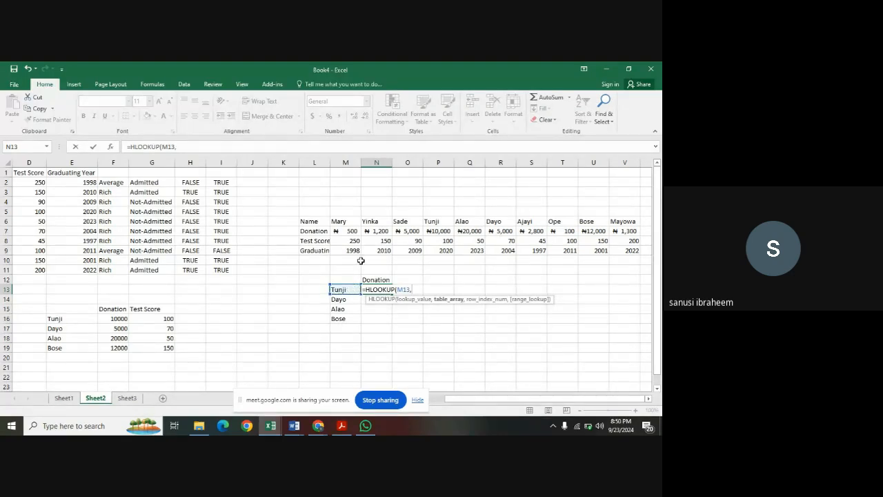
Complete the N13 HLOOKUP with table array L6:V9, row index 2 and exact match FALSE.
{"action": "left_click_drag", "start_coordinate": [318, 222], "coordinate": [634, 254]}
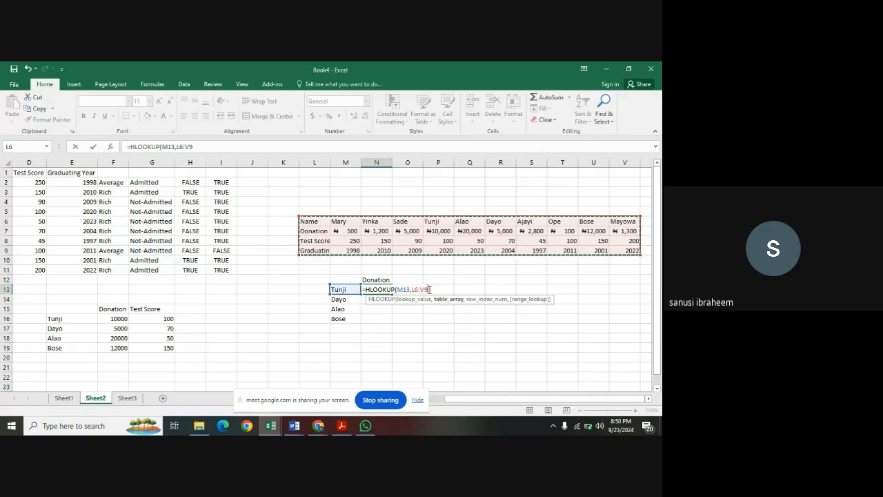
{"action": "type", "text": ","}
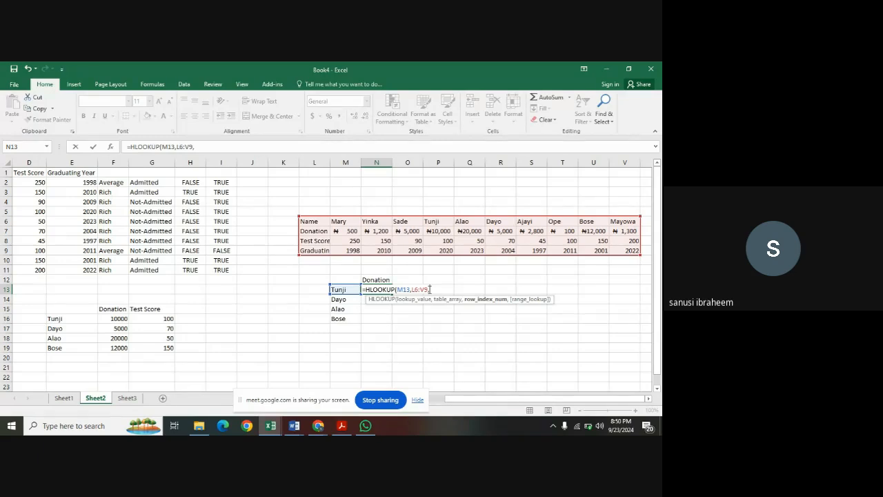
{"action": "type", "text": "2,"}
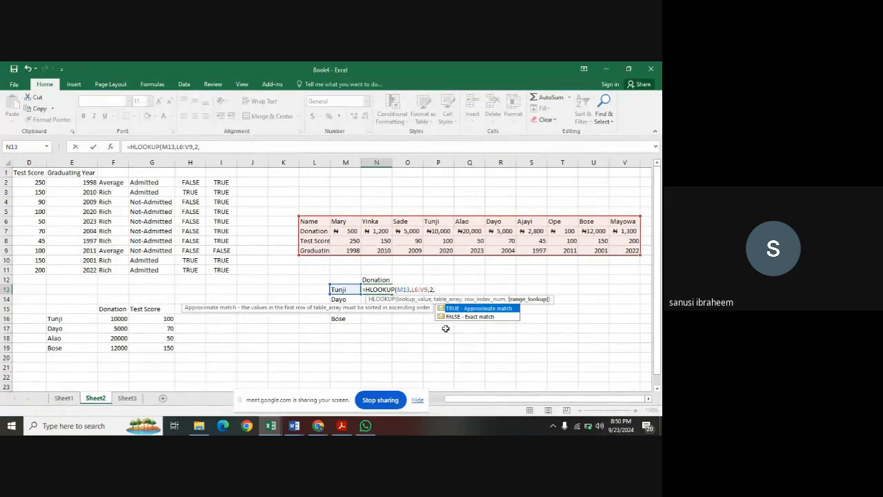
{"action": "double_click", "coordinate": [457, 316]}
{"action": "type", "text": ")"}
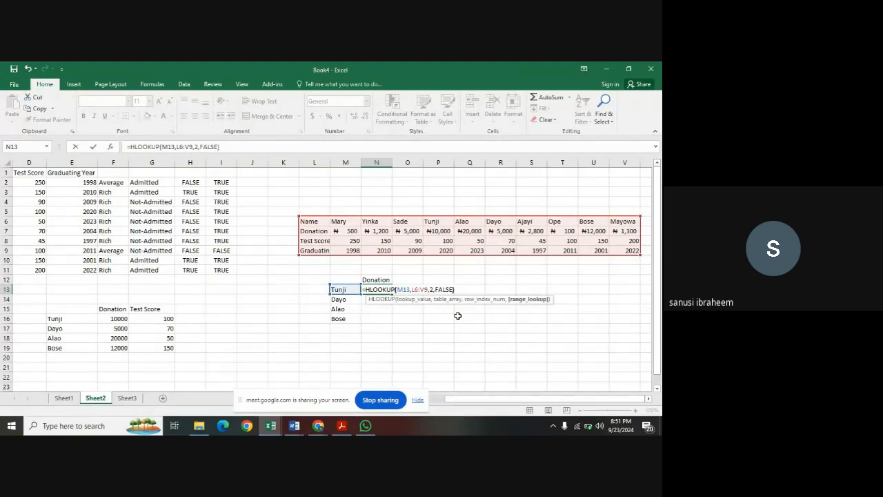
{"action": "key", "text": "Return"}
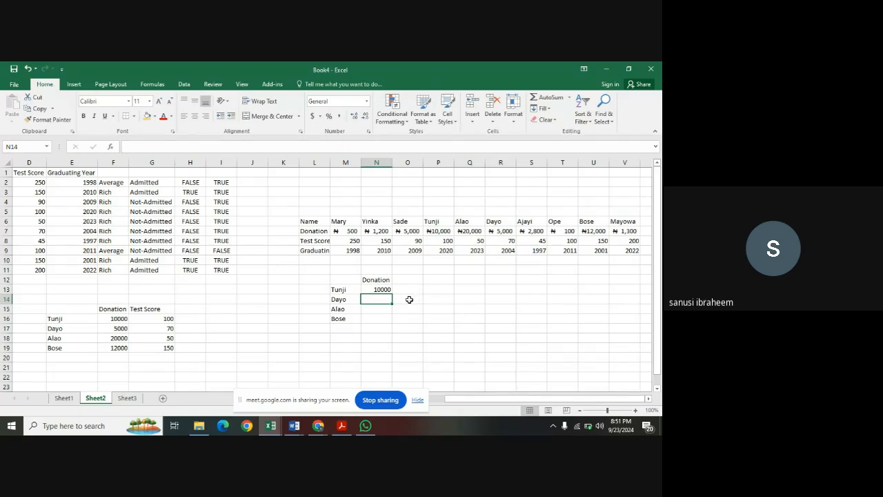
Try filling the N13 HLOOKUP formula down through N17, and clear the filled cells N14:N17.
{"action": "left_click", "coordinate": [385, 289]}
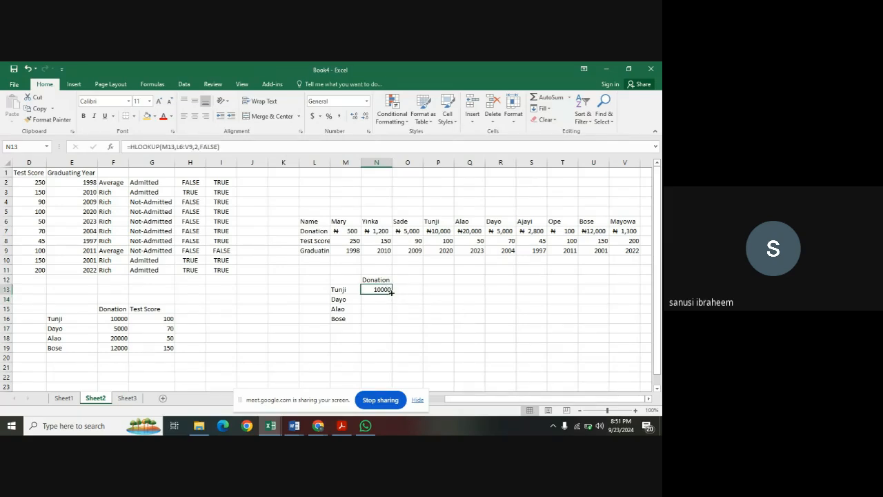
{"action": "left_click_drag", "start_coordinate": [391, 292], "coordinate": [393, 329]}
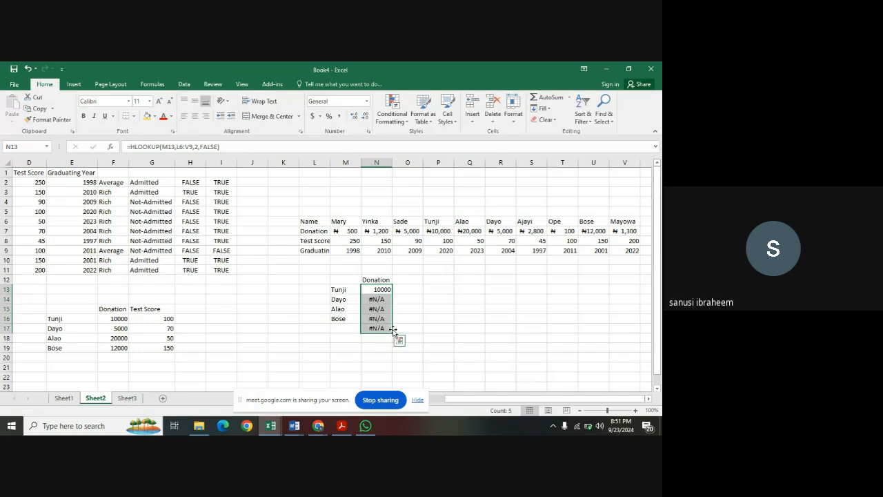
{"action": "left_click", "coordinate": [381, 300]}
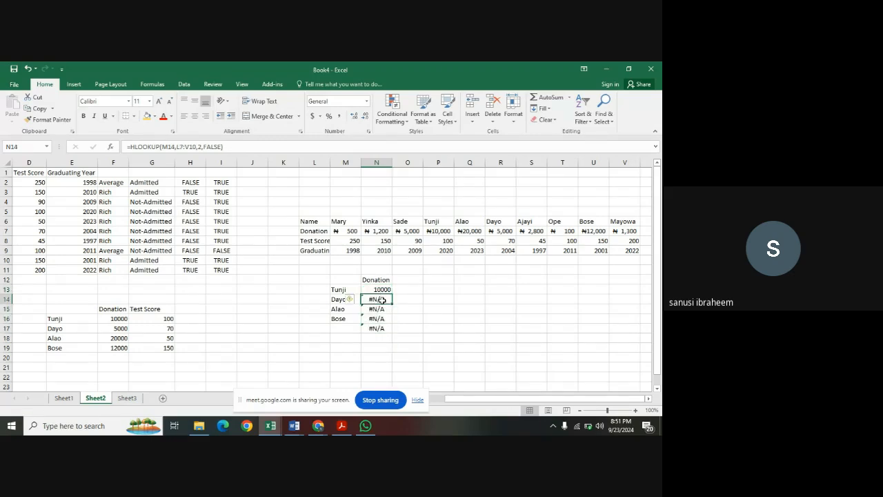
{"action": "left_click_drag", "start_coordinate": [382, 300], "coordinate": [382, 329]}
{"action": "key", "text": "Delete"}
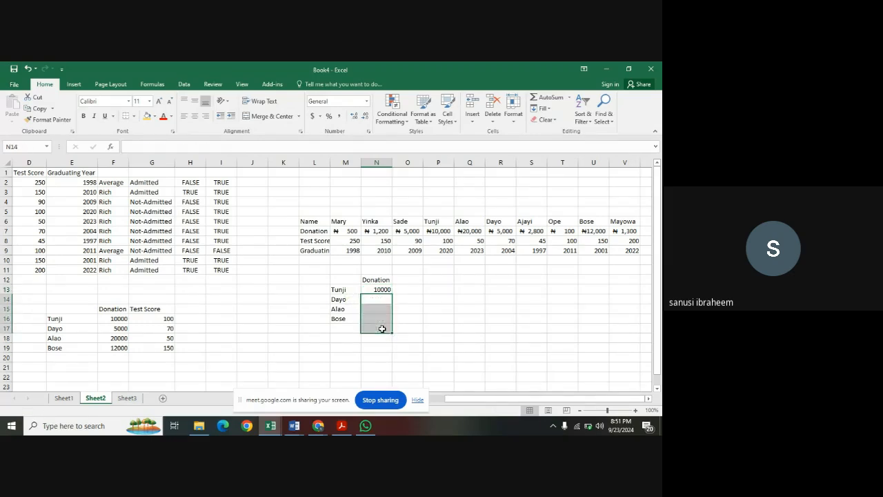
Try filling the N13 formula into N14 only, inspect its cell references, and clear N14.
{"action": "left_click", "coordinate": [386, 290]}
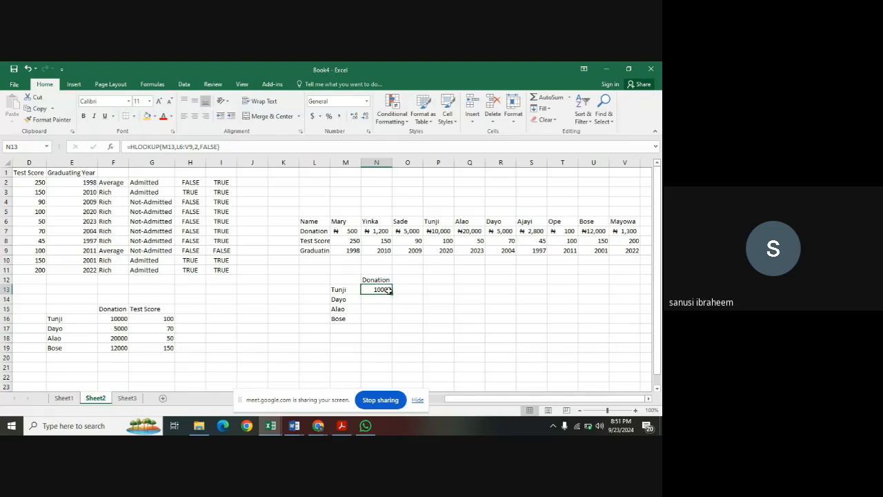
{"action": "left_click_drag", "start_coordinate": [392, 293], "coordinate": [392, 304]}
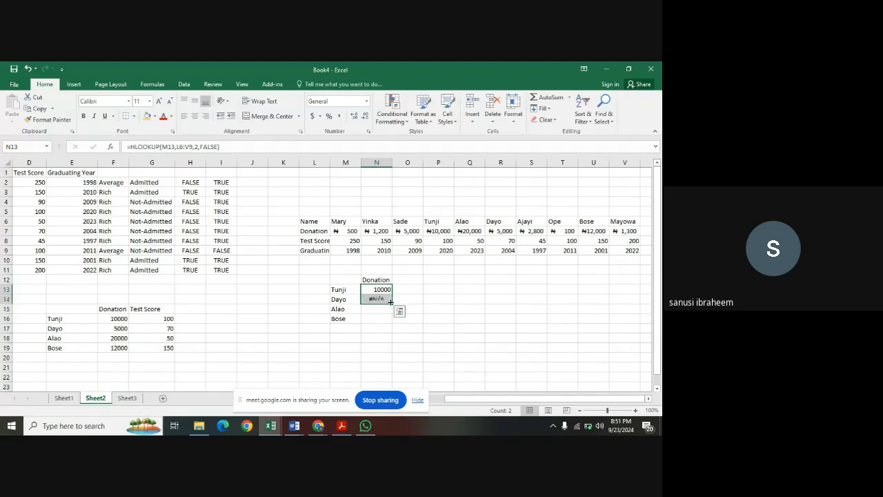
{"action": "left_click", "coordinate": [381, 299]}
{"action": "double_click", "coordinate": [378, 299]}
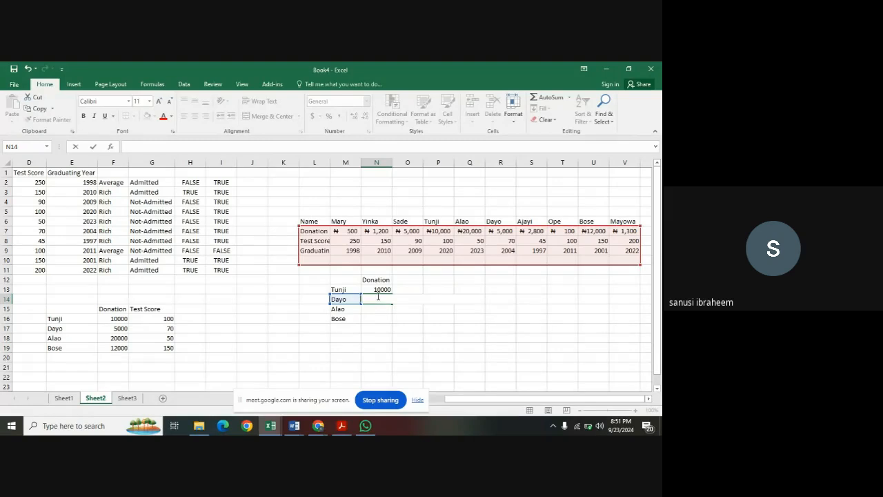
{"action": "left_click", "coordinate": [402, 317]}
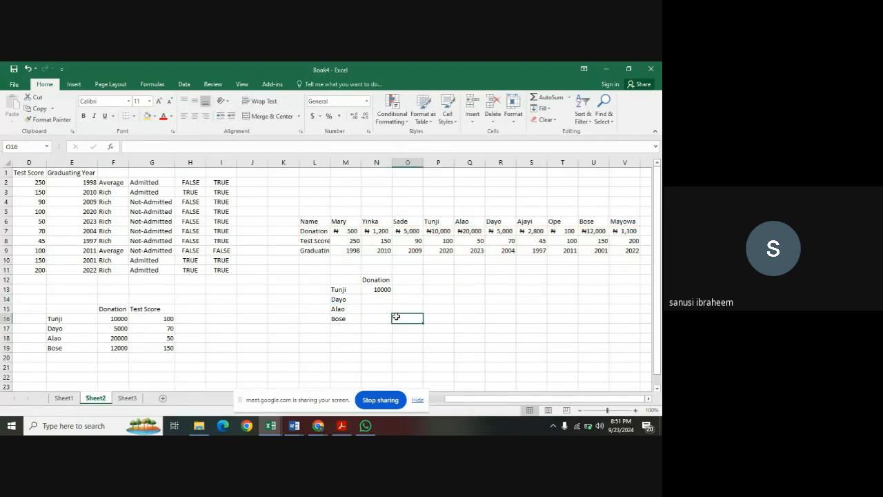
{"action": "left_click", "coordinate": [375, 299]}
{"action": "type", "text": "="}
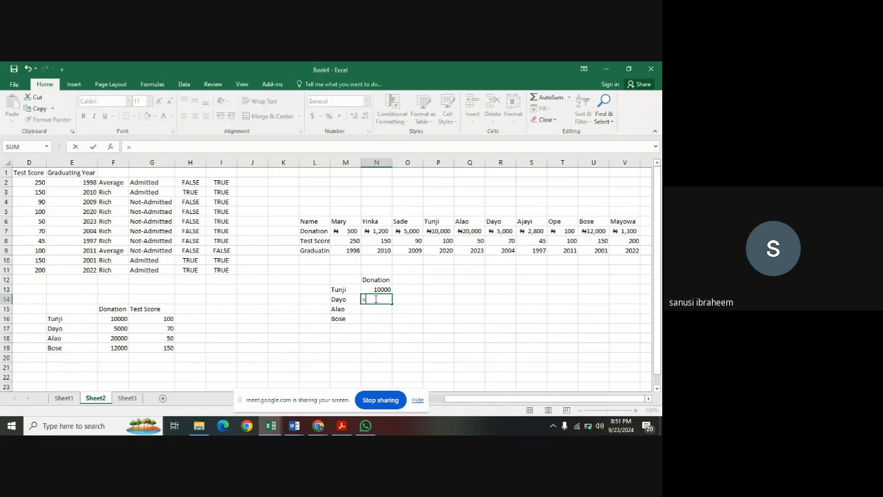
{"action": "type", "text": "hloo"}
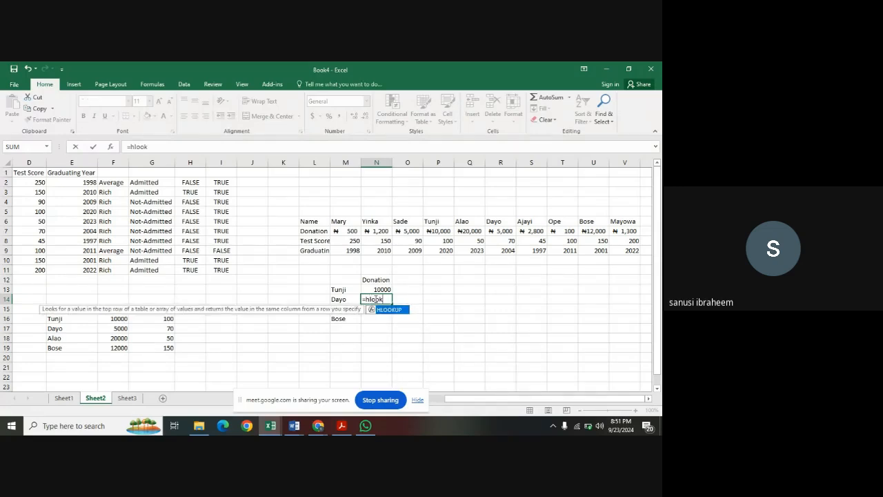
{"action": "type", "text": "k"}
{"action": "double_click", "coordinate": [389, 309]}
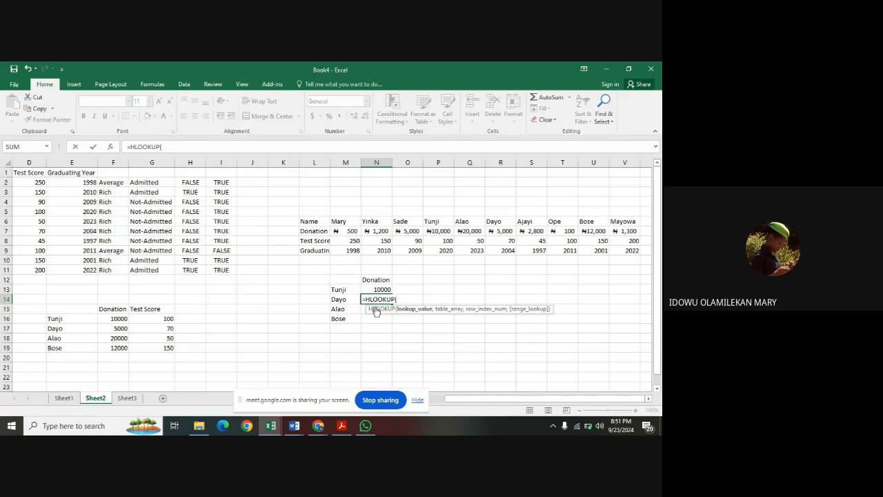
{"action": "left_click", "coordinate": [385, 406]}
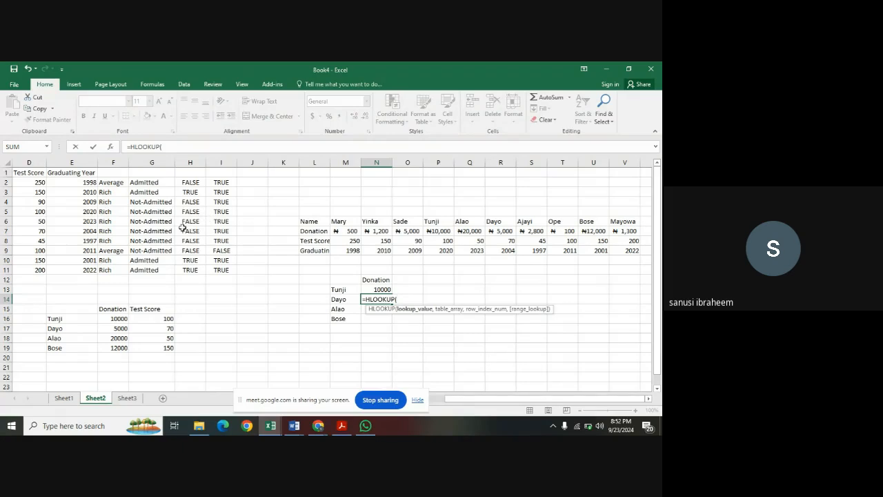
{"action": "scroll", "coordinate": [235, 325], "scroll_direction": "left", "scroll_amount": 1}
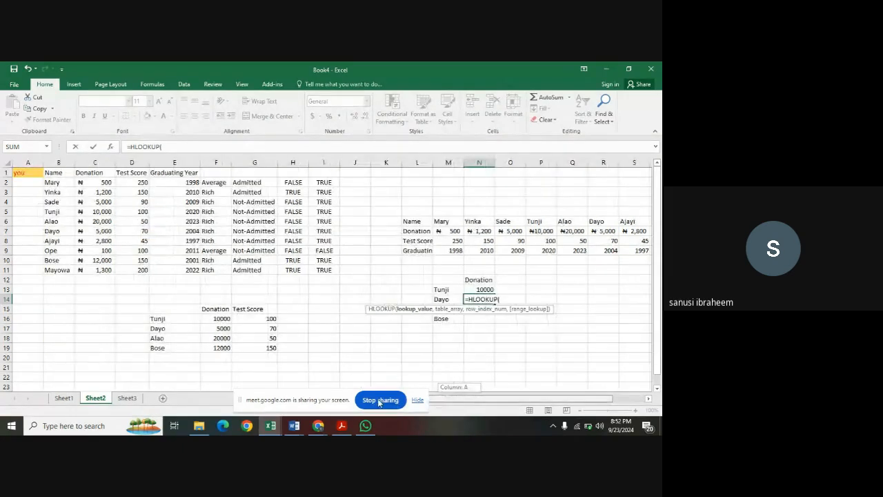
{"action": "left_click", "coordinate": [63, 173]}
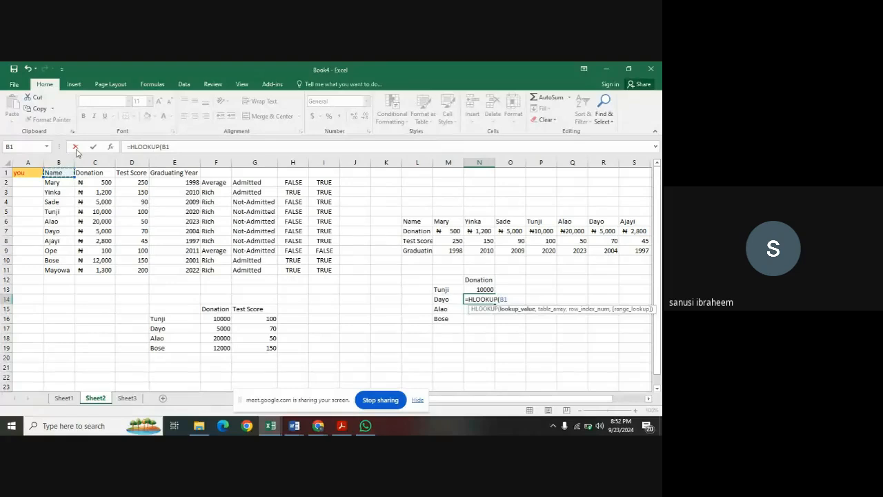
{"action": "left_click", "coordinate": [76, 146]}
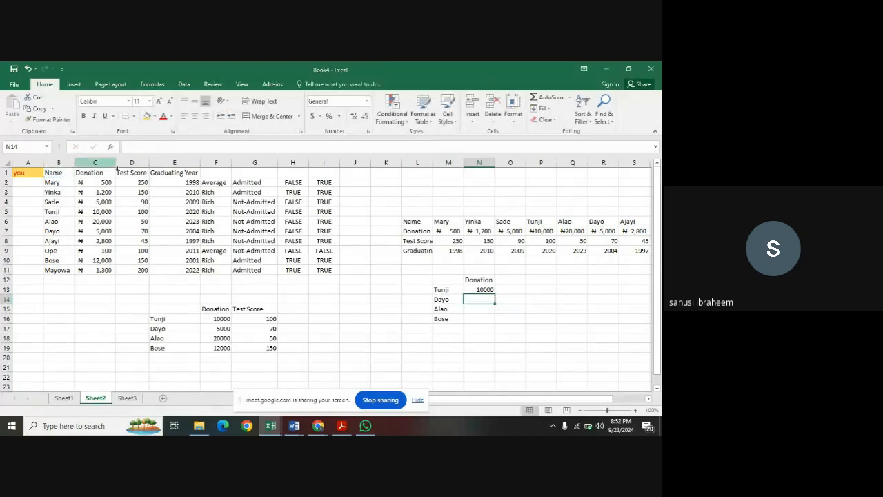
Copy the donations and scores table B1:E11 and paste it transposed at L2 using Paste Special.
{"action": "left_click", "coordinate": [64, 172]}
{"action": "left_click_drag", "start_coordinate": [65, 172], "coordinate": [155, 271]}
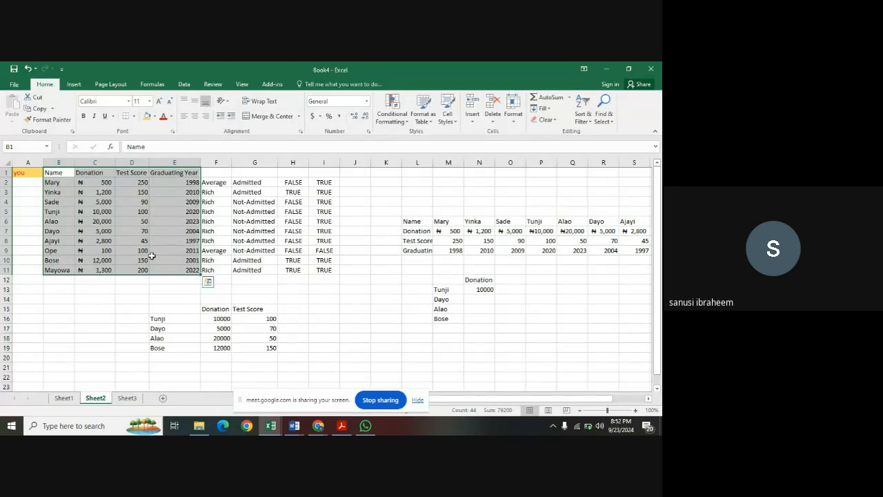
{"action": "key", "text": "ctrl+c"}
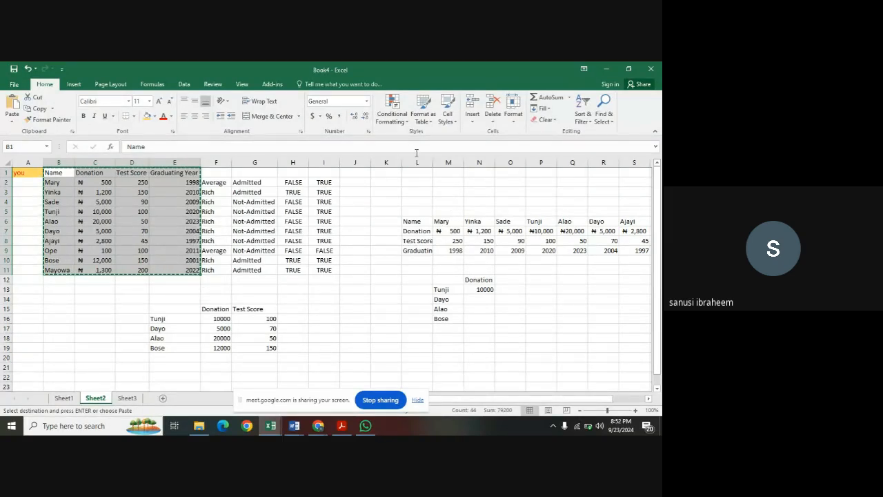
{"action": "left_click", "coordinate": [416, 181]}
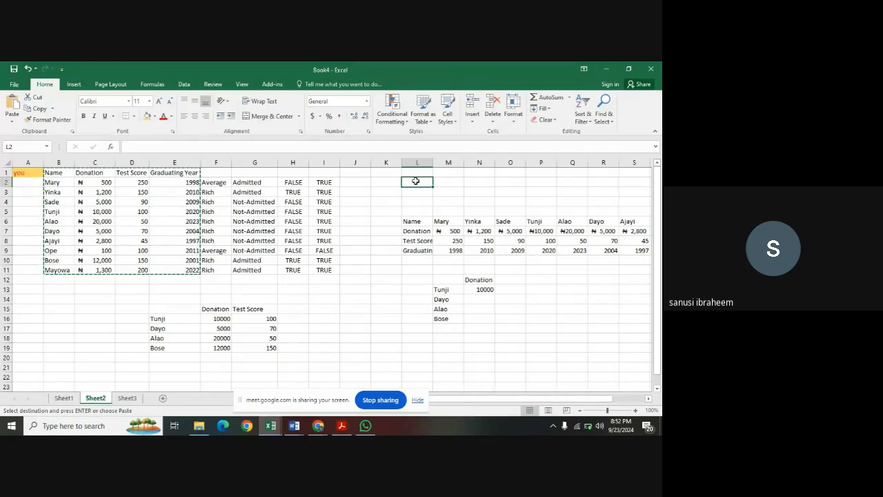
{"action": "right_click", "coordinate": [417, 182]}
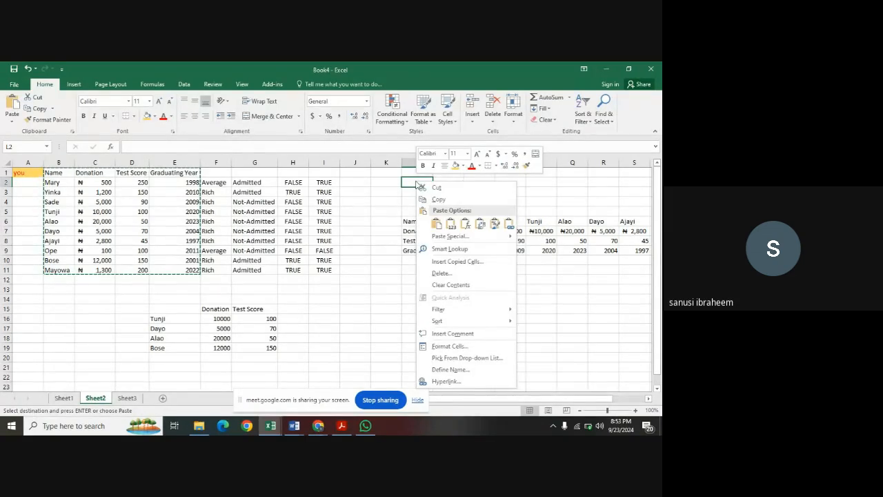
{"action": "left_click", "coordinate": [450, 236]}
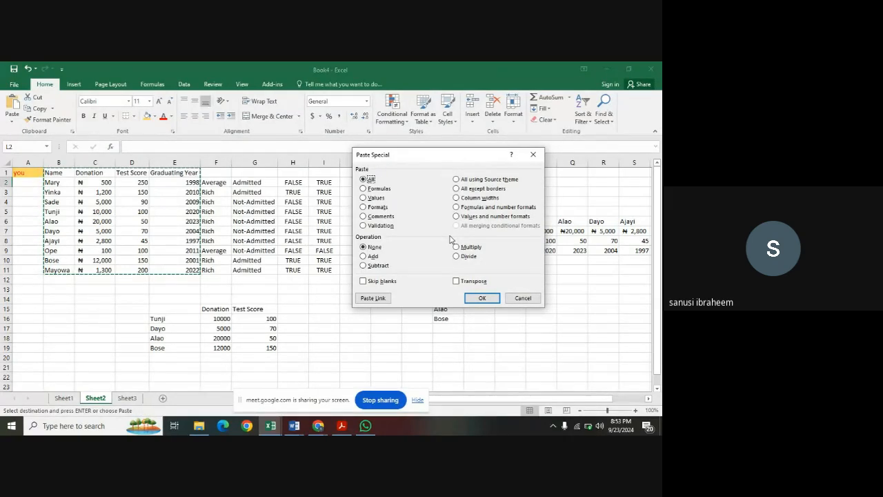
{"action": "left_click", "coordinate": [457, 282]}
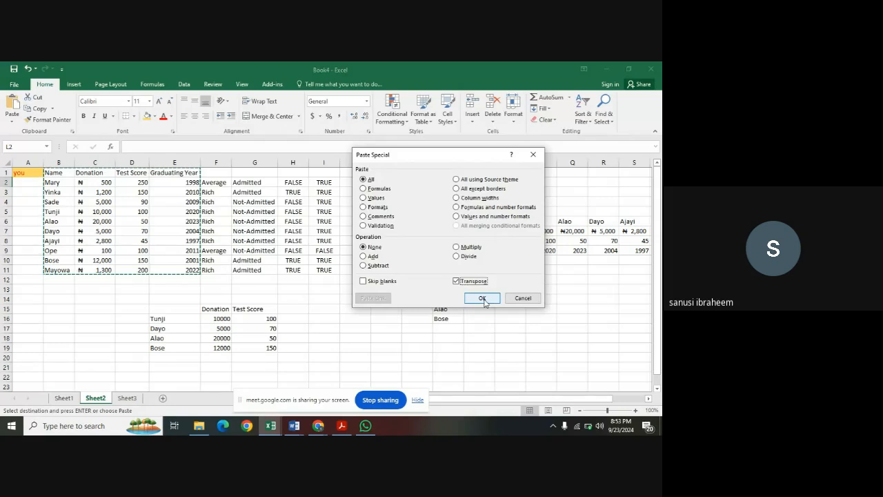
{"action": "left_click", "coordinate": [483, 298]}
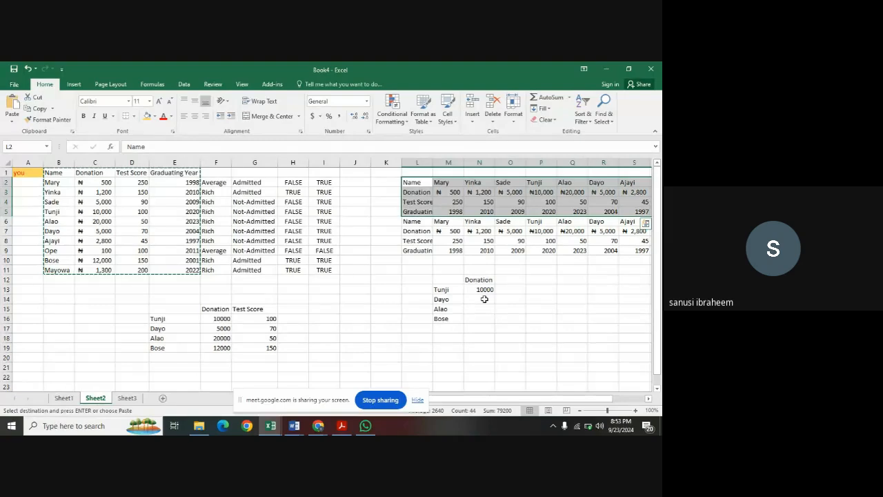
Copy the horizontal table L2:V5 and paste it transposed back into vertical layout at A15.
{"action": "key", "text": "ctrl+c"}
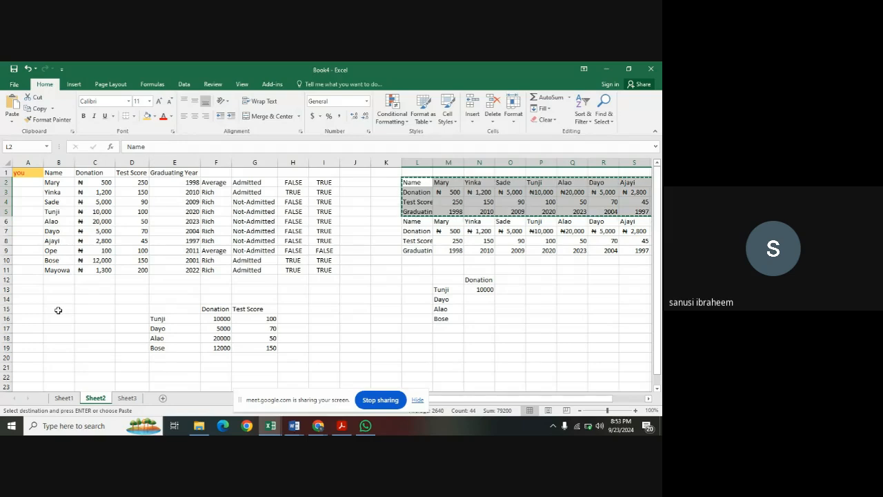
{"action": "left_click", "coordinate": [24, 310]}
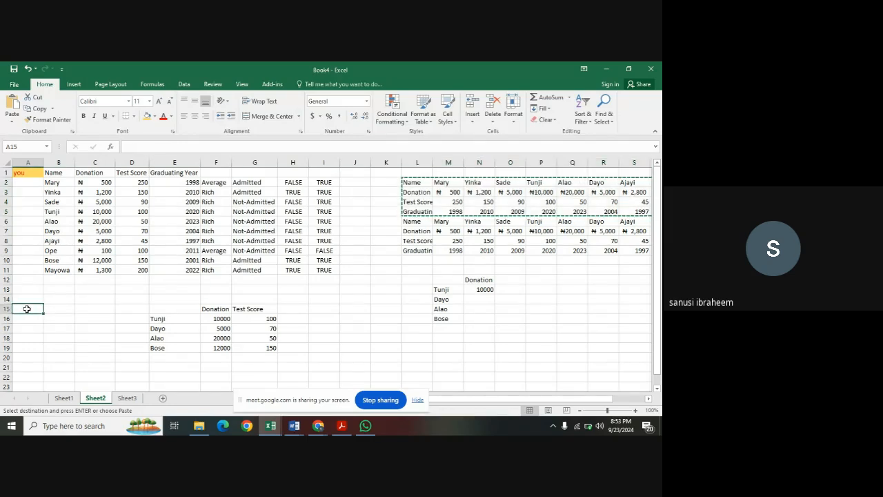
{"action": "right_click", "coordinate": [27, 310]}
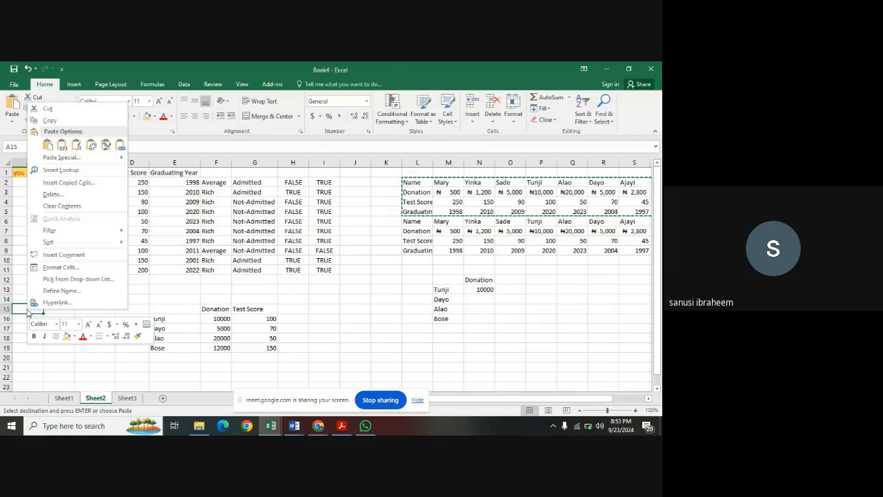
{"action": "mouse_move", "coordinate": [77, 161]}
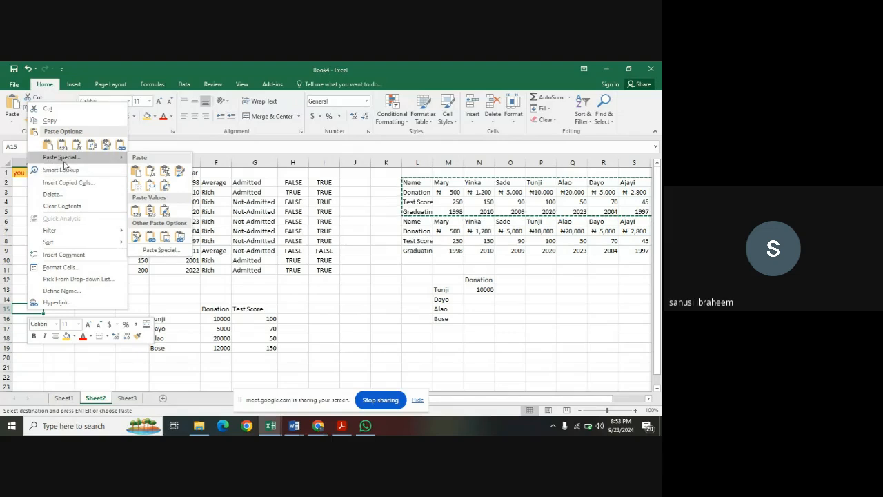
{"action": "left_click", "coordinate": [90, 146]}
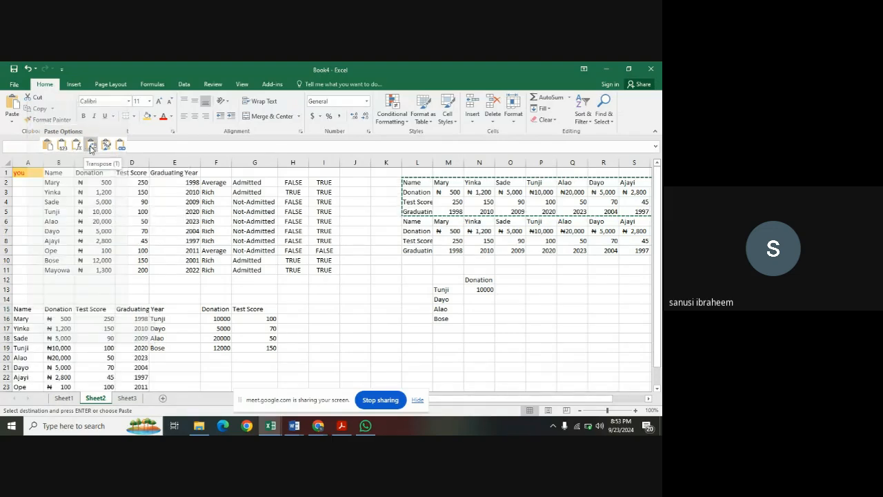
{"action": "right_click", "coordinate": [28, 309]}
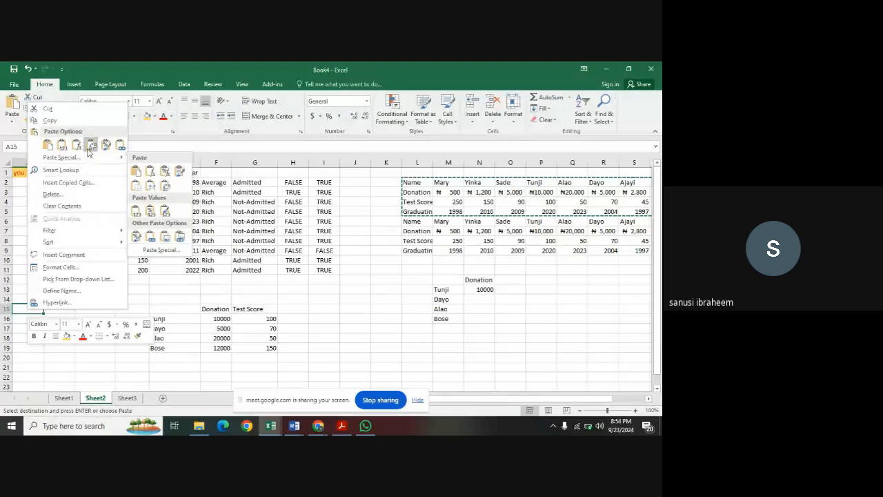
{"action": "left_click", "coordinate": [88, 148]}
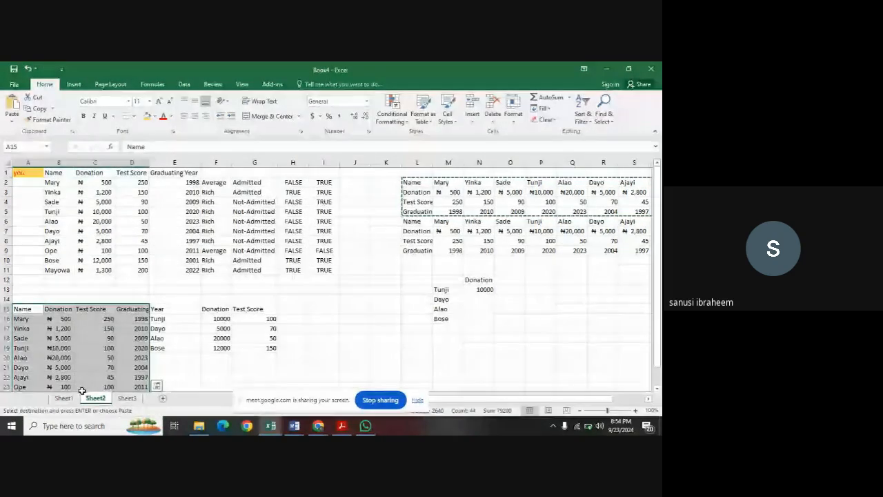
{"action": "scroll", "coordinate": [86, 366], "scroll_direction": "down", "scroll_amount": 2}
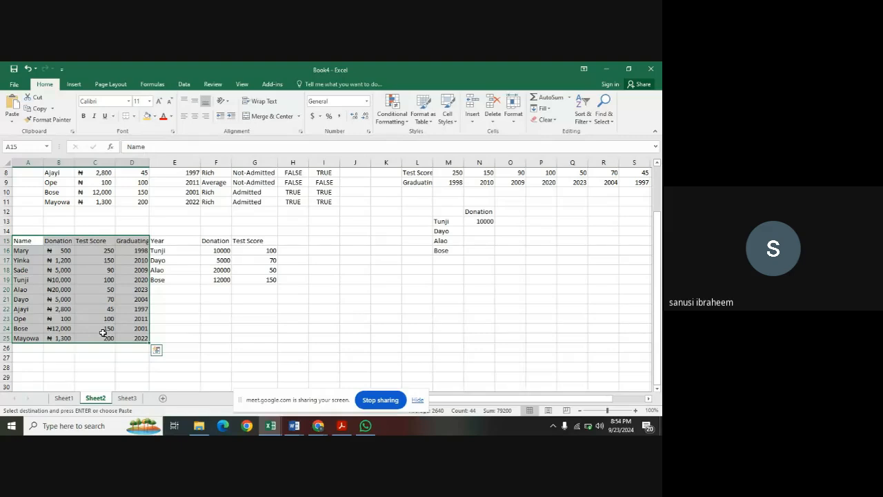
{"action": "scroll", "coordinate": [435, 254], "scroll_direction": "up", "scroll_amount": 2}
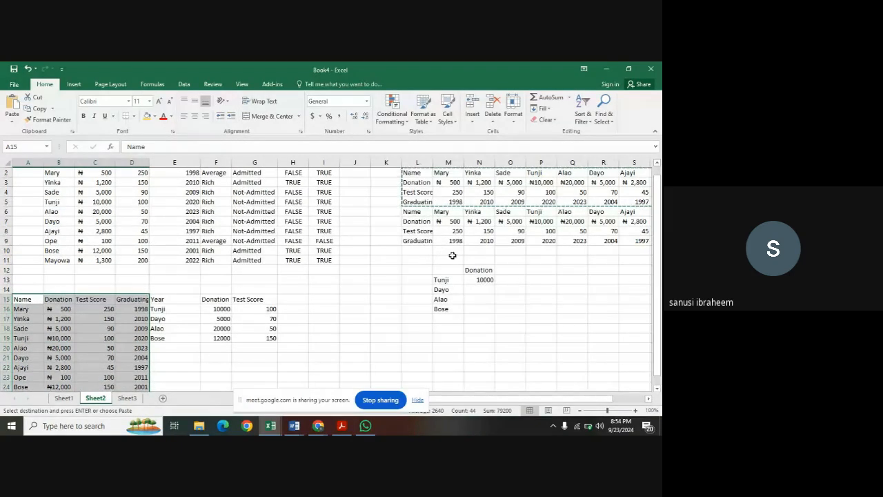
Begin an HLOOKUP formula in N14 with M14 as the lookup value.
{"action": "left_click", "coordinate": [475, 290]}
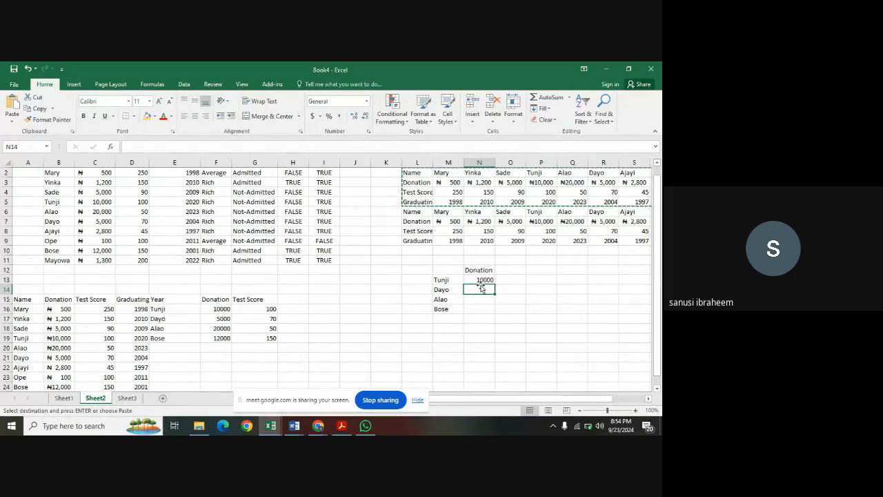
{"action": "type", "text": "=hlook"}
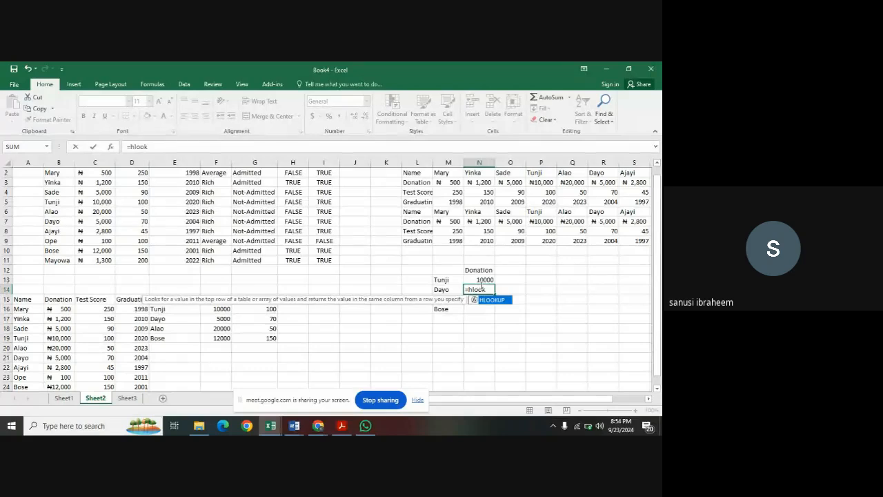
{"action": "double_click", "coordinate": [489, 300]}
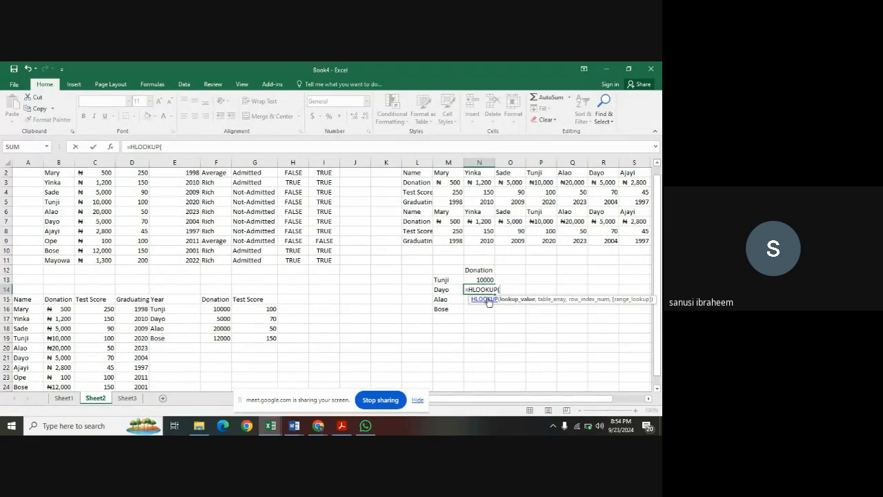
{"action": "left_click", "coordinate": [449, 290]}
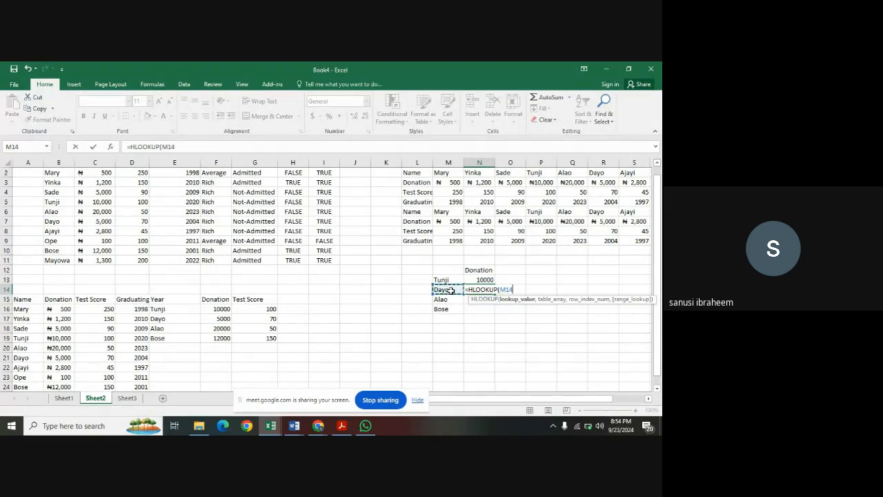
{"action": "type", "text": ","}
Complete the N14 HLOOKUP with table array L6:V9, row index 2 and exact match FALSE.
{"action": "left_click", "coordinate": [421, 212]}
{"action": "left_click_drag", "start_coordinate": [421, 211], "coordinate": [589, 240]}
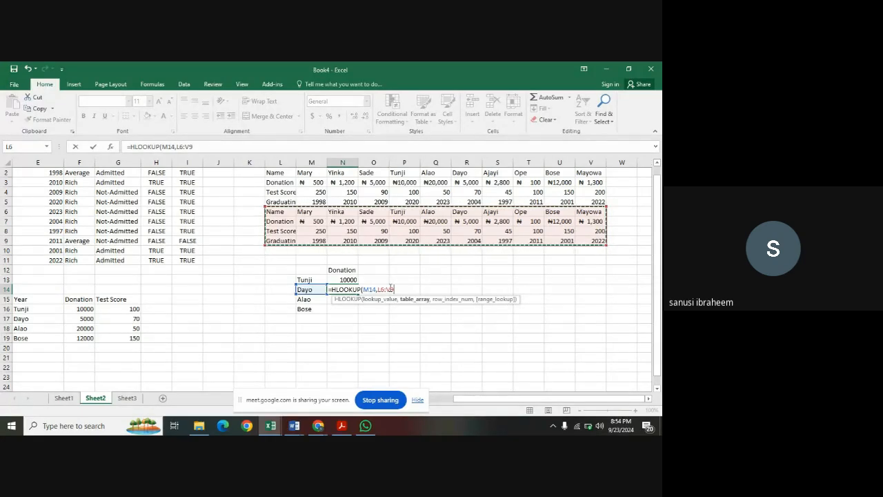
{"action": "type", "text": ","}
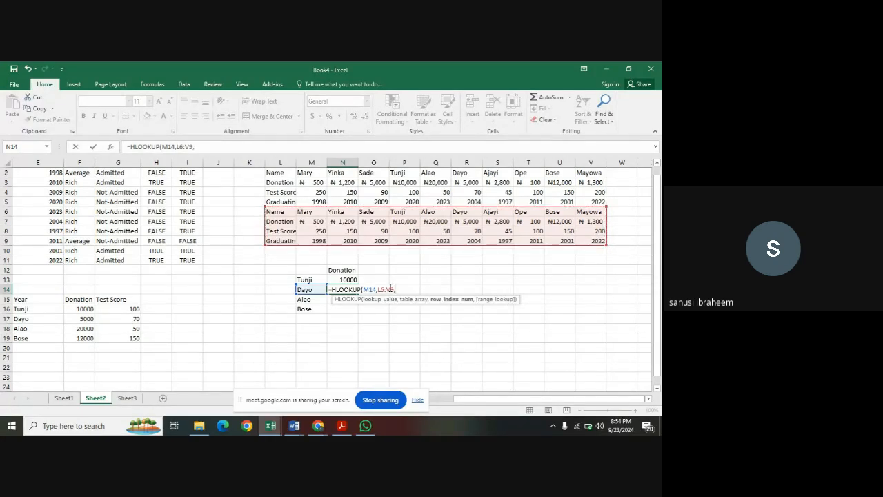
{"action": "type", "text": "2,"}
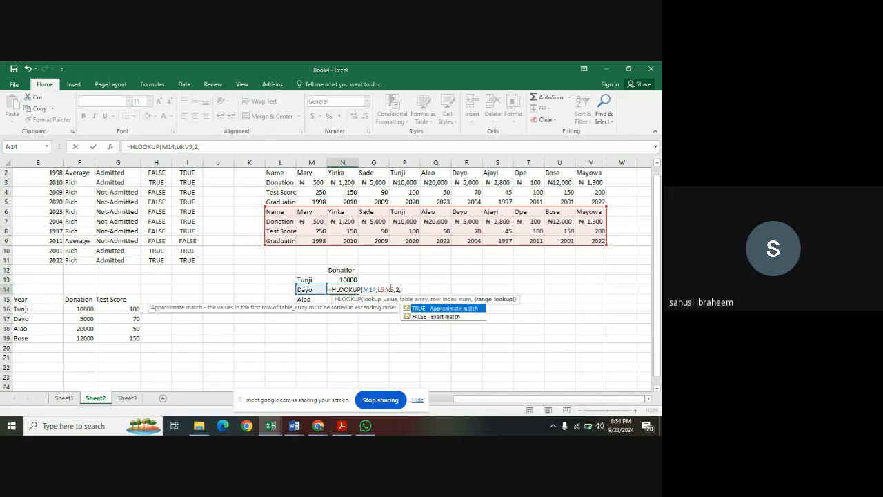
{"action": "double_click", "coordinate": [416, 317]}
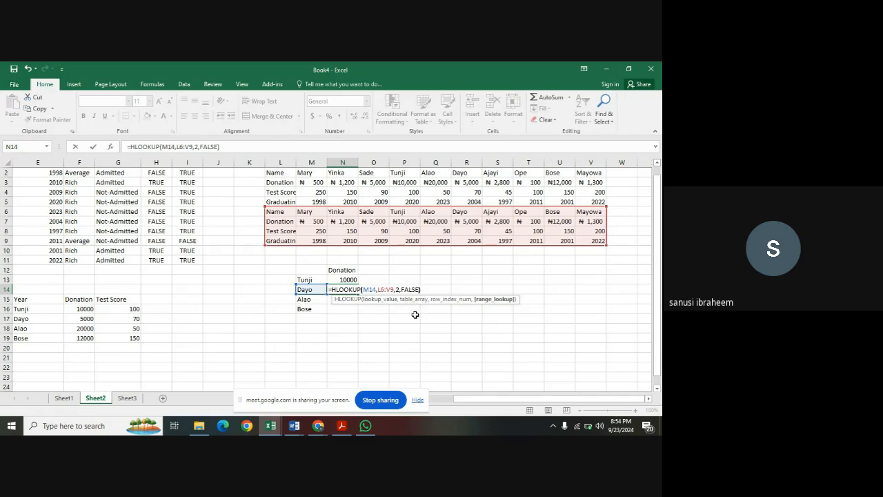
{"action": "type", "text": ")"}
{"action": "key", "text": "Return"}
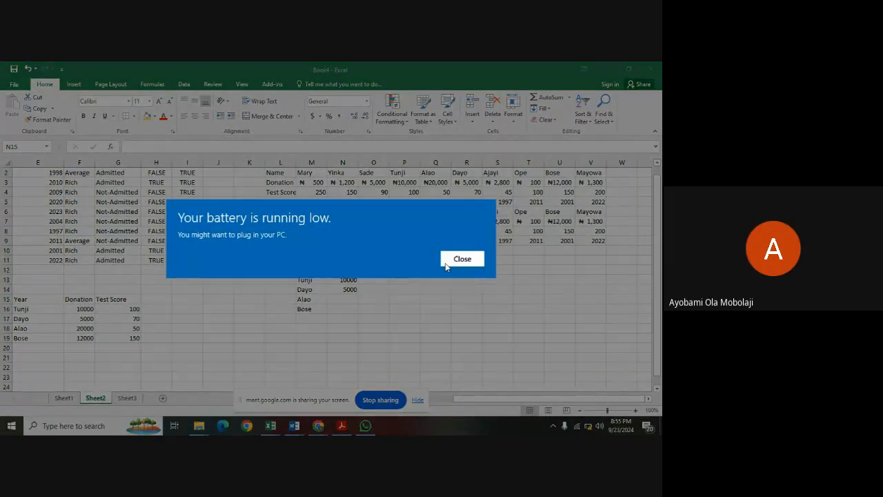
Stop sharing the screen in the Google Meet call.
{"action": "left_click", "coordinate": [462, 259]}
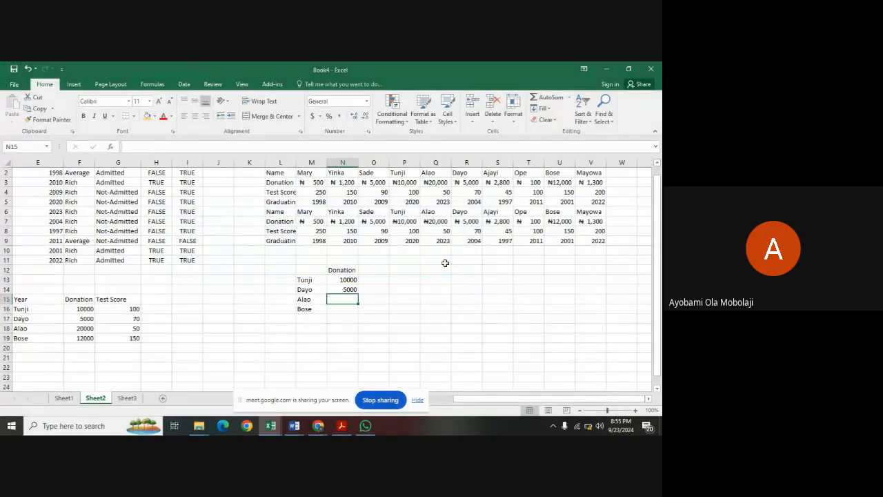
{"action": "left_click", "coordinate": [378, 401]}
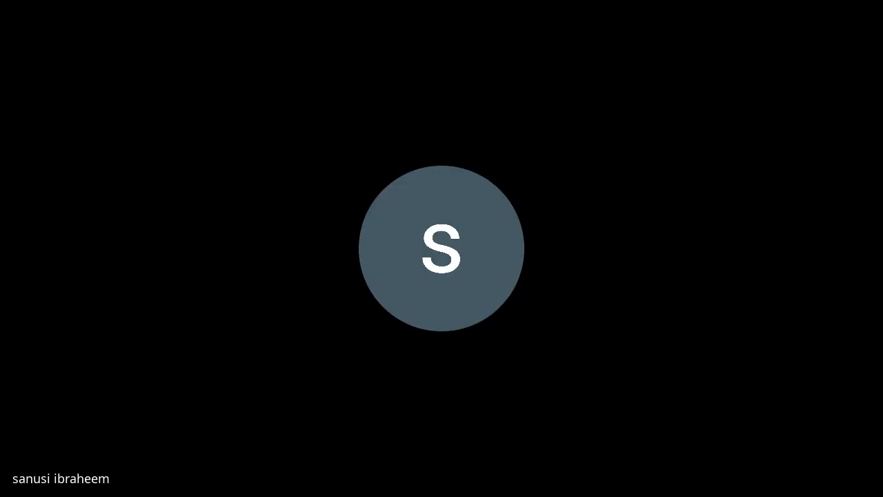
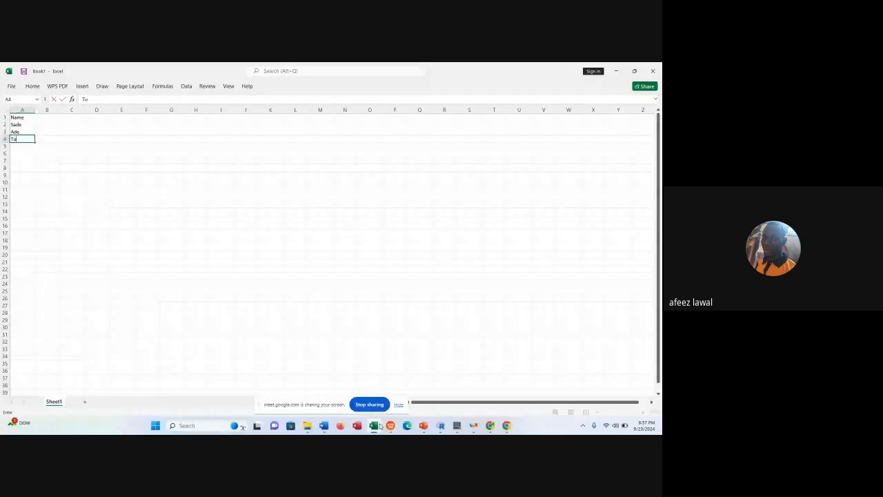
Finish the Name column by entering the remaining three sample first names in A4 to A6.
{"action": "type", "text": "la"}
{"action": "key", "text": "Return"}
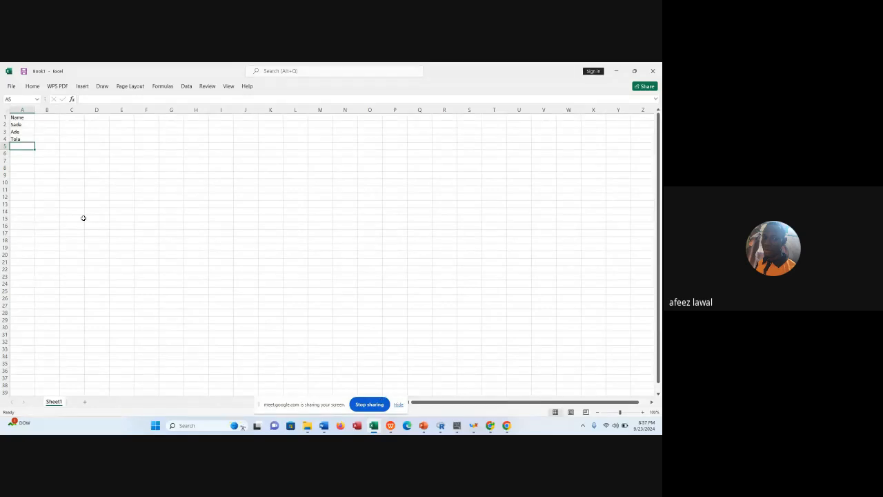
{"action": "type", "text": "Fred"}
{"action": "key", "text": "Return"}
{"action": "type", "text": "D"}
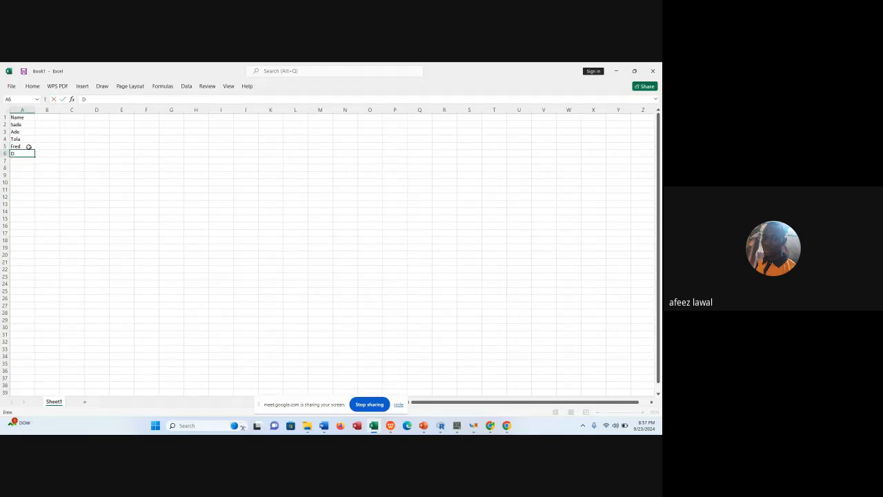
{"action": "type", "text": "ayo"}
Enter the column header Donation in B1 beside the Name header.
{"action": "left_click", "coordinate": [43, 118]}
{"action": "type", "text": "D"}
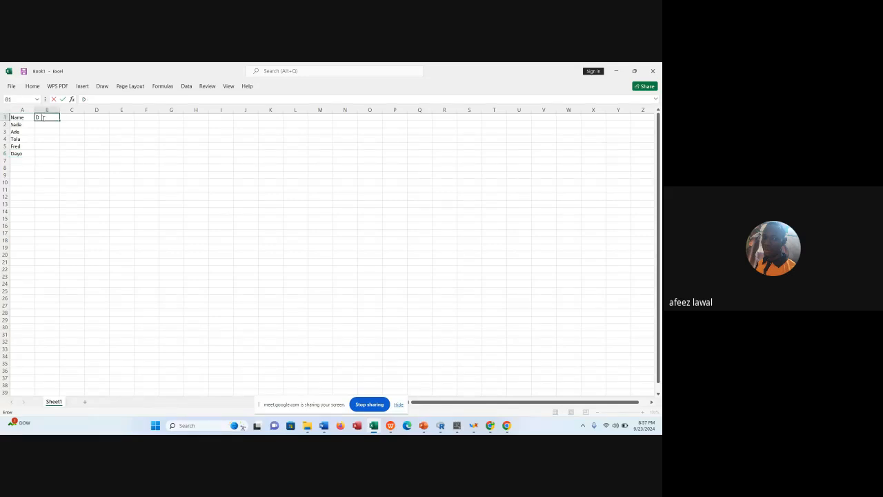
{"action": "type", "text": "onati"}
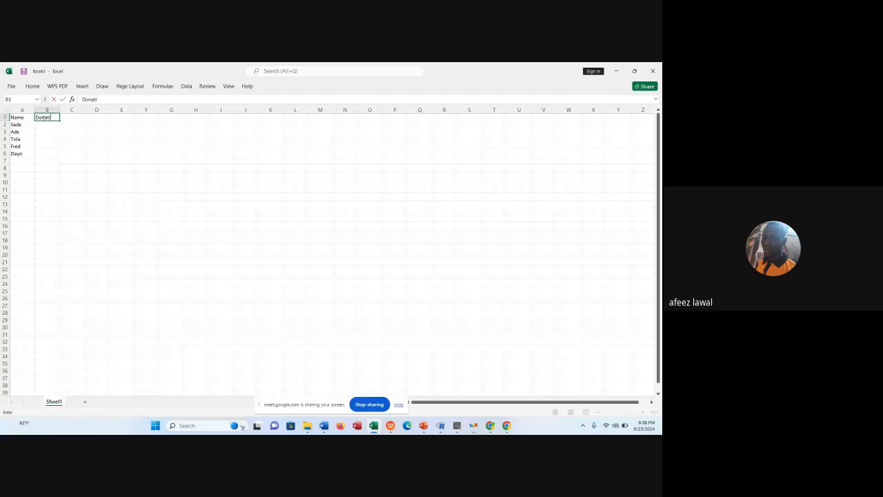
{"action": "type", "text": "on"}
{"action": "key", "text": "Return"}
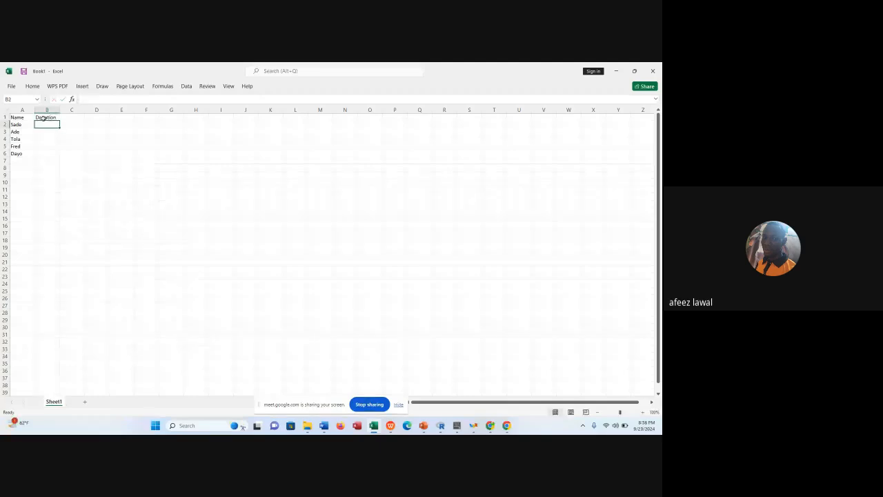
Fill the Donation column B2:B6 with the values 200, 300, 50, 1 and 2.
{"action": "type", "text": "200"}
{"action": "key", "text": "Return"}
{"action": "type", "text": "300"}
{"action": "key", "text": "Return"}
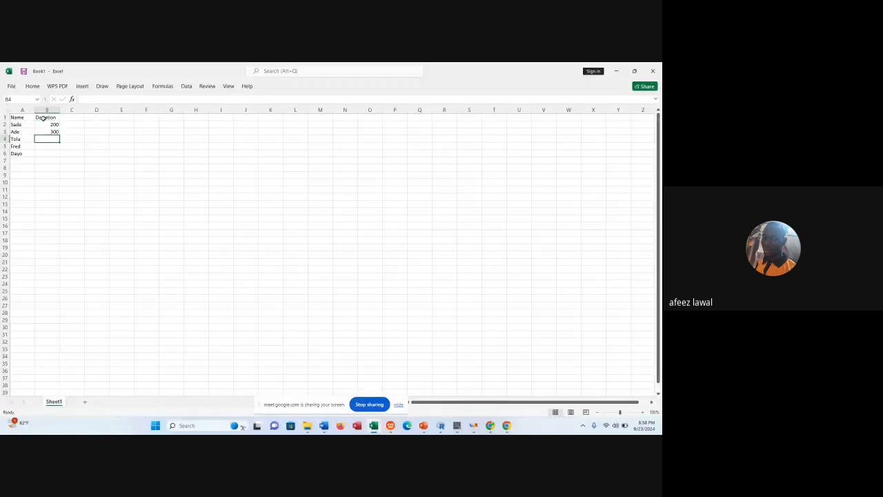
{"action": "key", "text": "BackSpace"}
{"action": "type", "text": "50"}
{"action": "key", "text": "Return"}
{"action": "type", "text": "1"}
{"action": "key", "text": "Return"}
{"action": "type", "text": "2"}
Enter the column header Score in C1 beside the Donation header.
{"action": "left_click", "coordinate": [72, 118]}
{"action": "type", "text": "Score"}
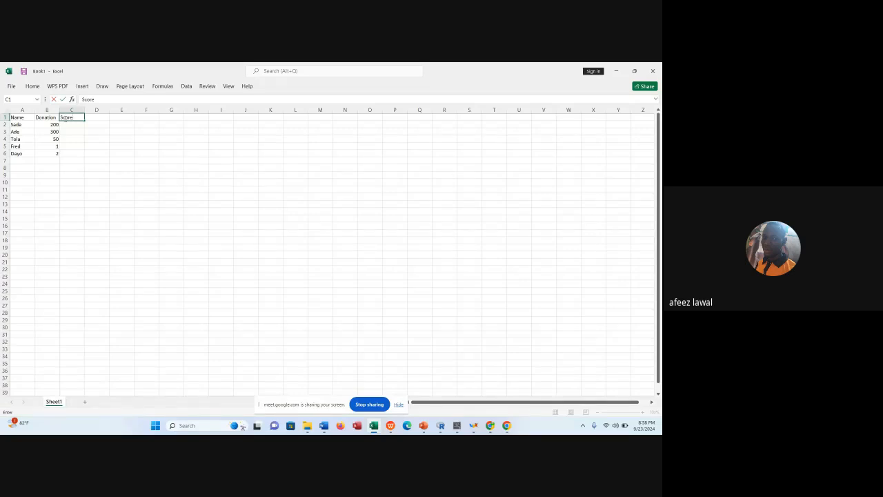
{"action": "key", "text": "Return"}
Fill the Score column C2:C6 with the values 23, 25, 12, 9 and 7.
{"action": "type", "text": "23"}
{"action": "key", "text": "Return"}
{"action": "type", "text": "25"}
{"action": "key", "text": "Return"}
{"action": "type", "text": "12"}
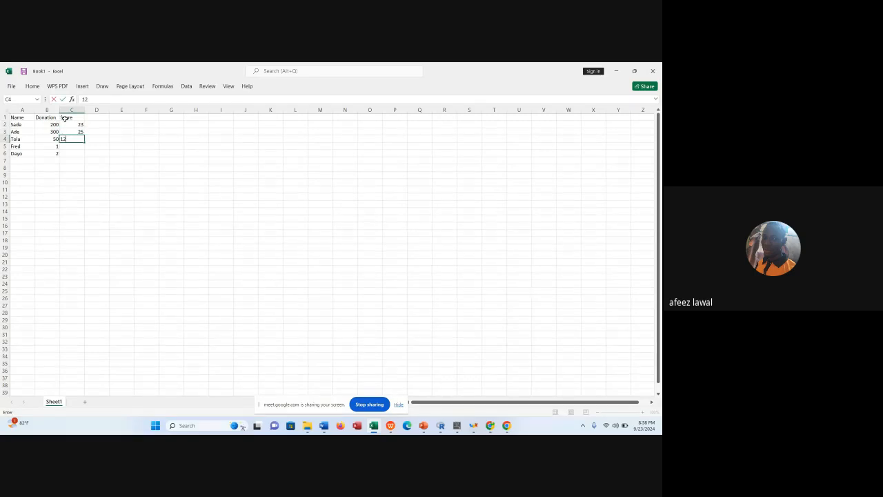
{"action": "key", "text": "Return"}
{"action": "type", "text": "9"}
{"action": "key", "text": "Return"}
{"action": "type", "text": "7"}
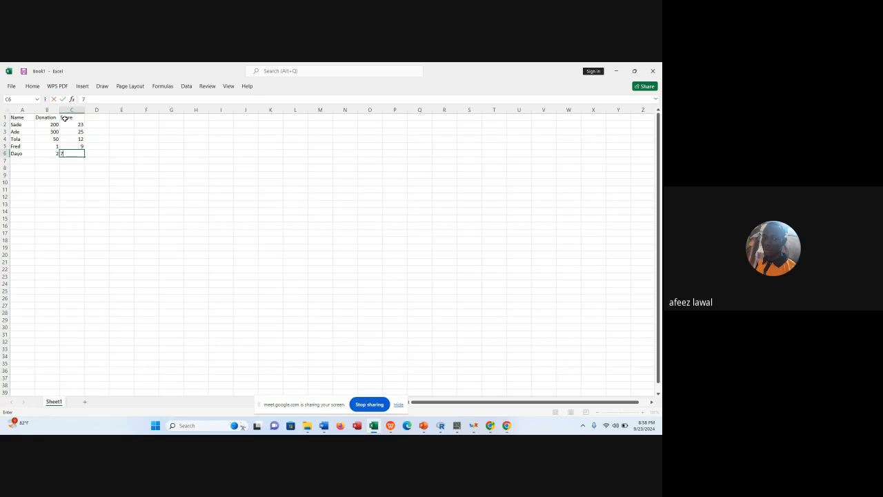
{"action": "key", "text": "Return"}
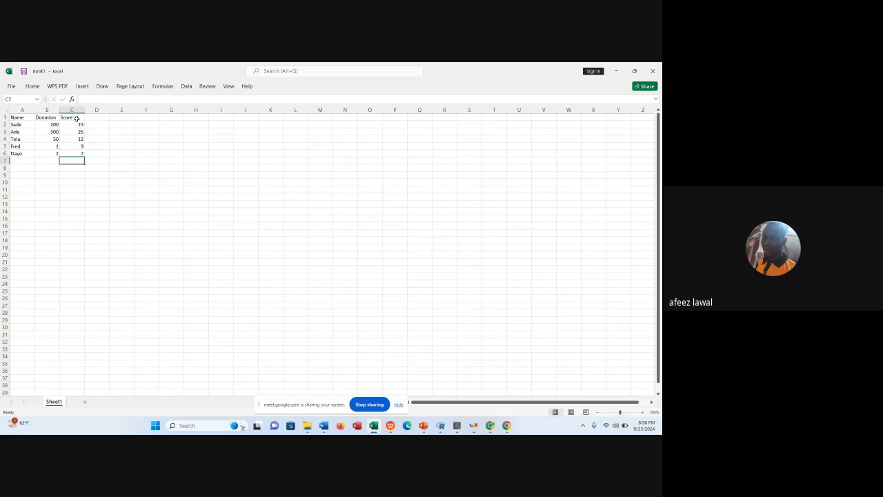
Enter the sample words "I" in D7 and "am" in E7 below the table.
{"action": "left_click", "coordinate": [96, 125]}
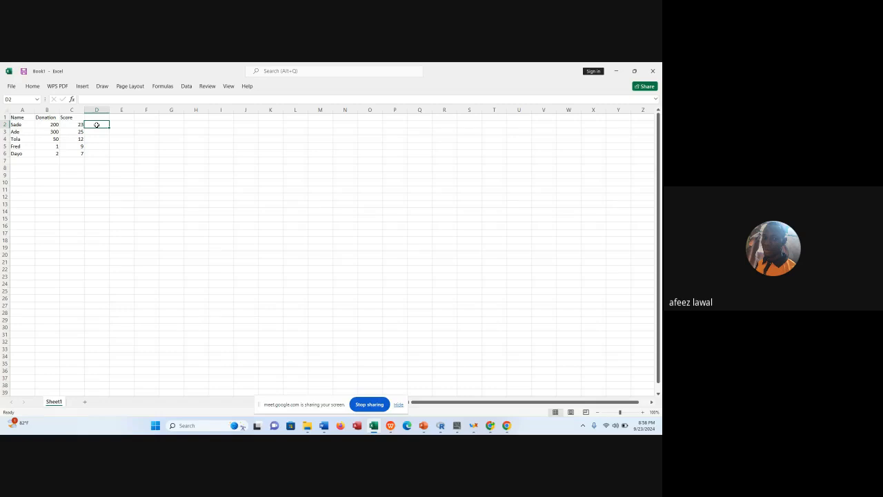
{"action": "left_click", "coordinate": [95, 160]}
{"action": "type", "text": "="}
{"action": "left_click", "coordinate": [118, 161]}
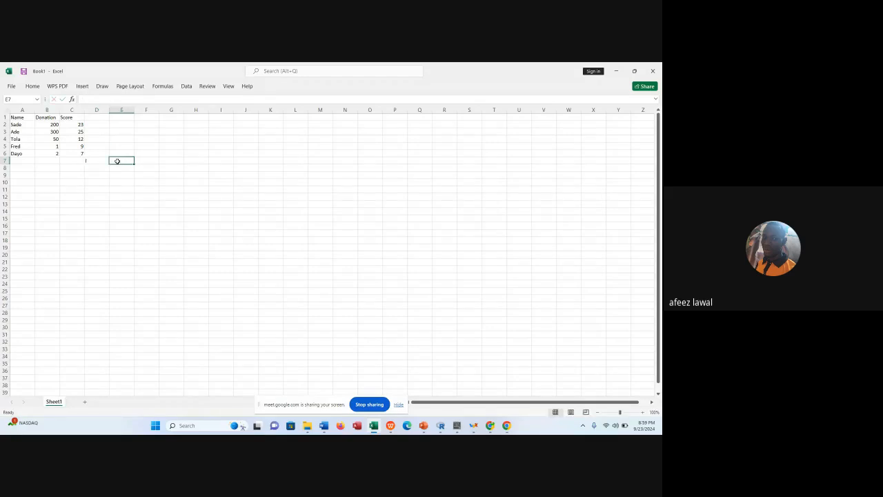
{"action": "type", "text": "am"}
Join the two sample words in F7 with the formula =CONCATENATE(D7,E7).
{"action": "left_click", "coordinate": [144, 160]}
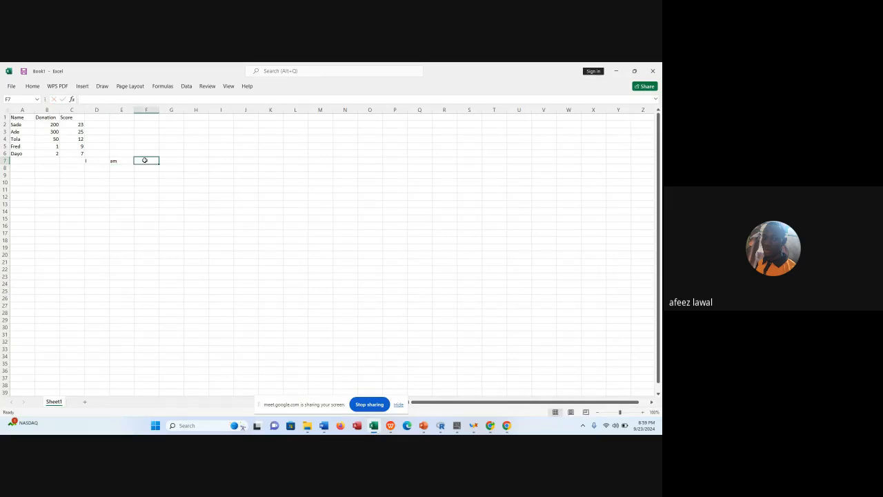
{"action": "type", "text": "=co"}
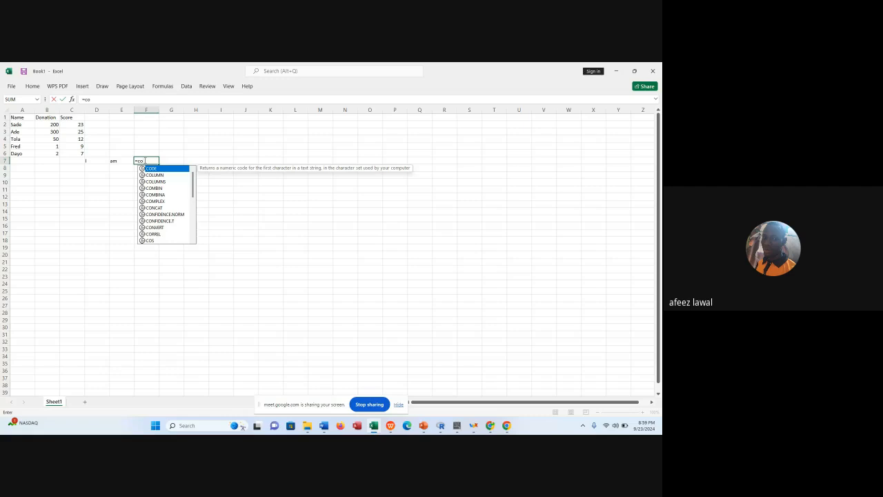
{"action": "type", "text": "NCATENATE("}
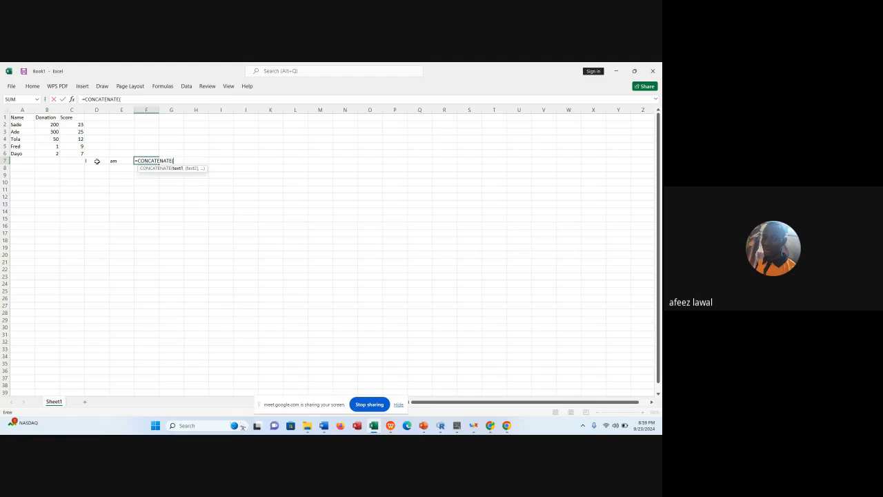
{"action": "left_click", "coordinate": [96, 161]}
{"action": "type", "text": ","}
{"action": "left_click", "coordinate": [114, 161]}
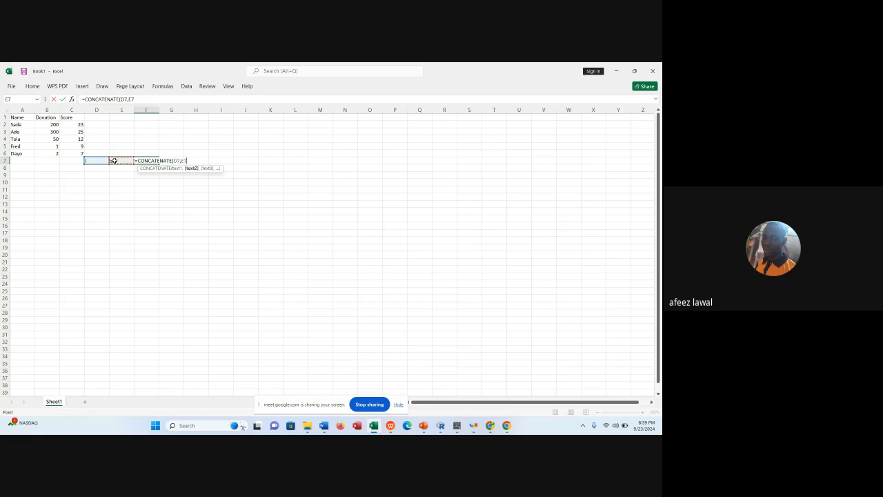
{"action": "type", "text": ")"}
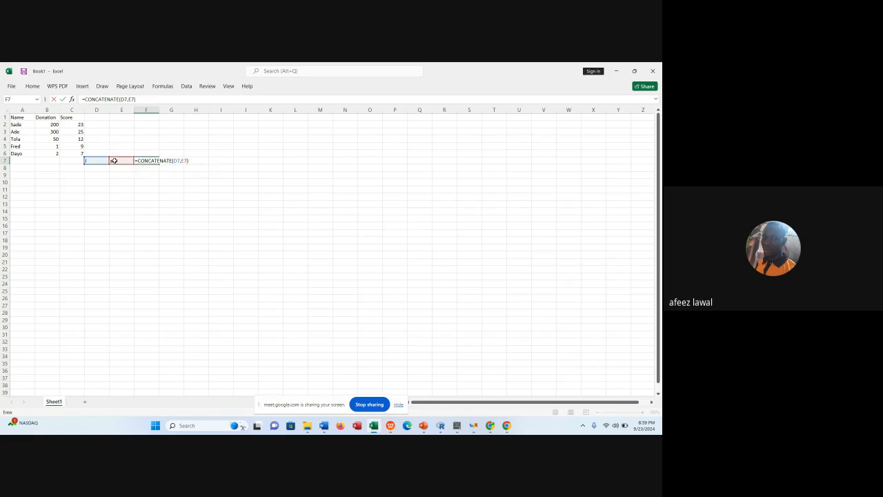
{"action": "key", "text": "Return"}
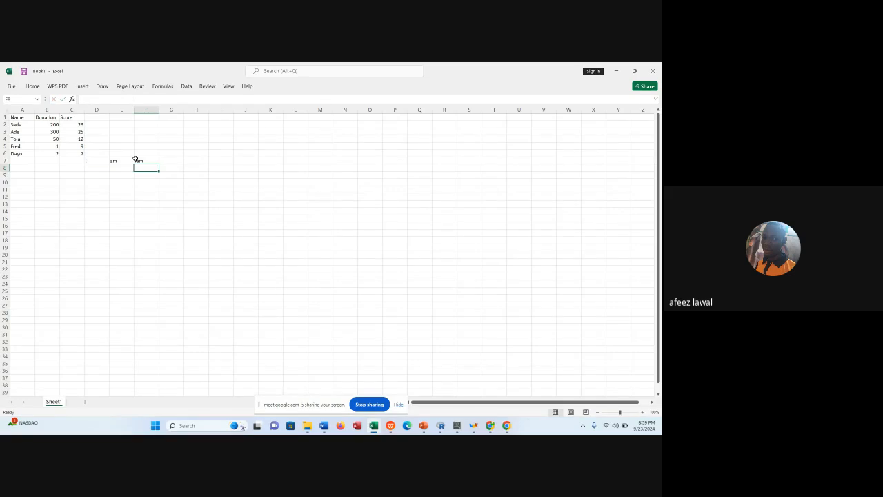
{"action": "left_click", "coordinate": [136, 159]}
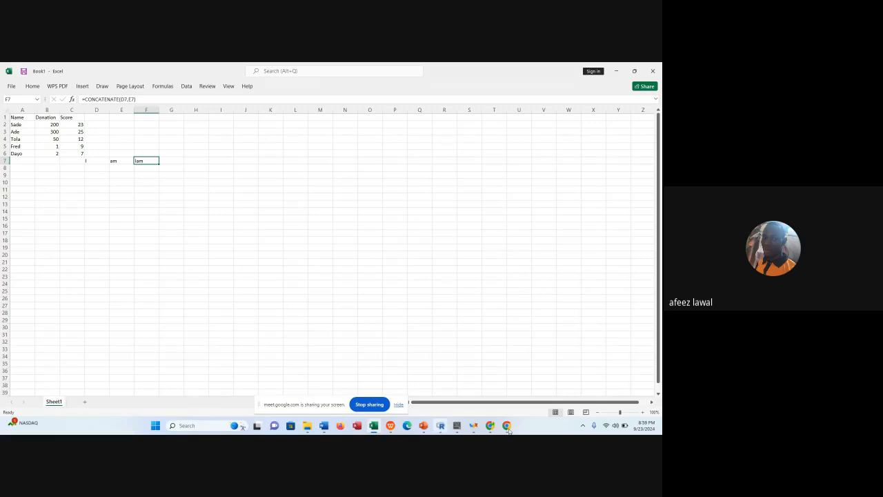
Switch to the Google Meet call to check the pending join request and return to the Excel workbook.
{"action": "mouse_move", "coordinate": [507, 427]}
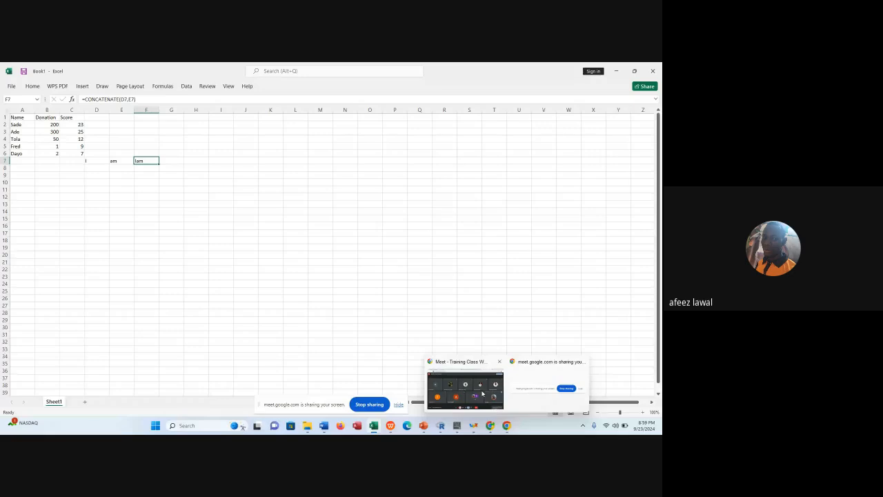
{"action": "left_click", "coordinate": [482, 393]}
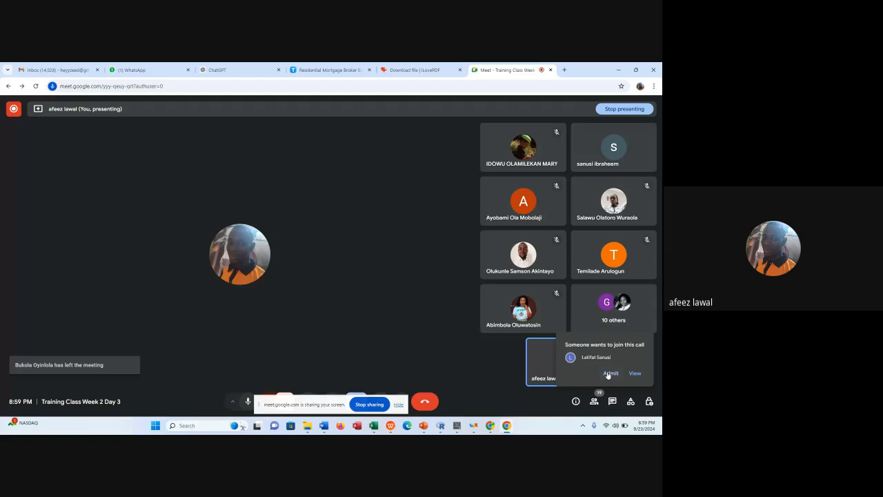
{"action": "left_click", "coordinate": [373, 425]}
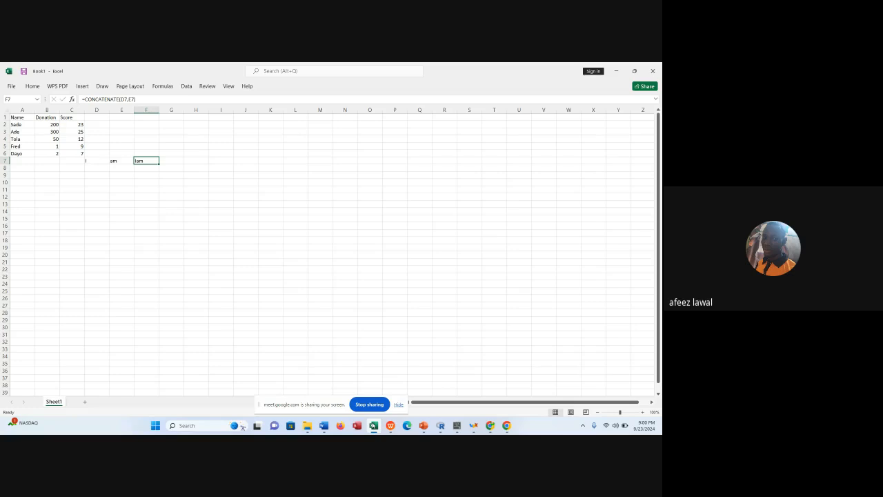
Enter the first part of a sample name in D8 and its second part in E8.
{"action": "left_click", "coordinate": [96, 167]}
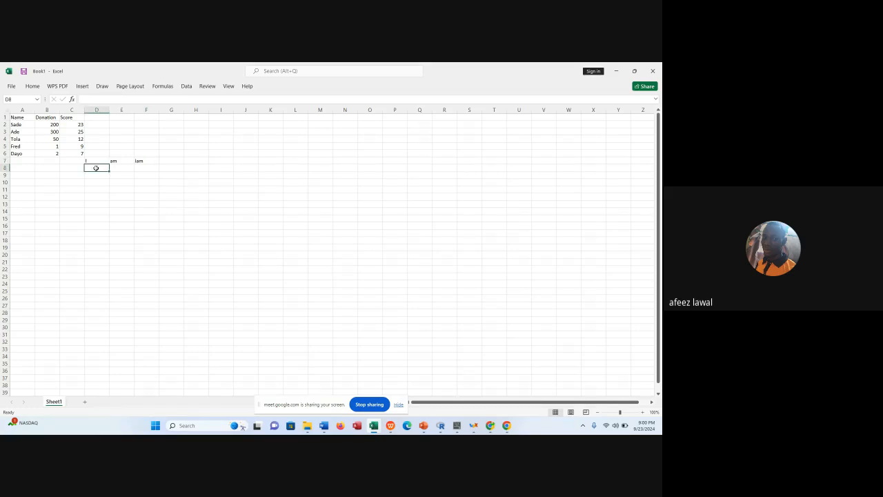
{"action": "type", "text": "4de"}
{"action": "left_click", "coordinate": [115, 168]}
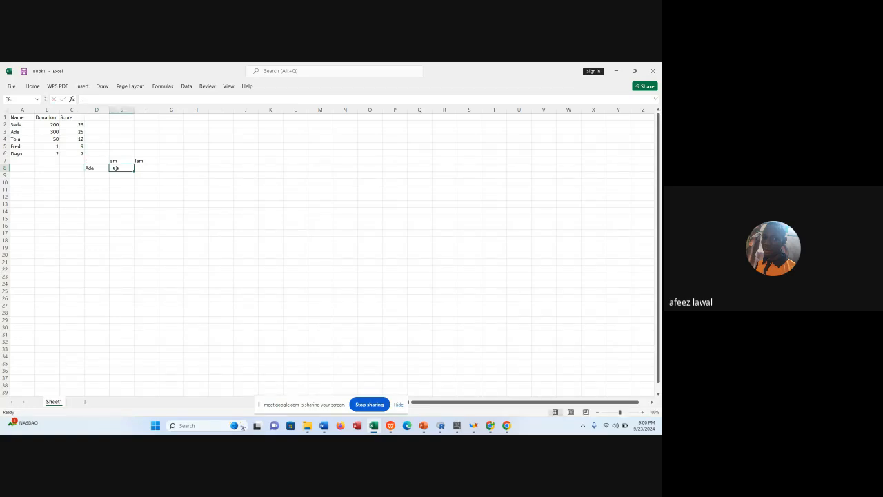
{"action": "type", "text": "Bola"}
Join the two name parts in F8 with the formula =CONCATENATE(D8,E8).
{"action": "left_click", "coordinate": [139, 168]}
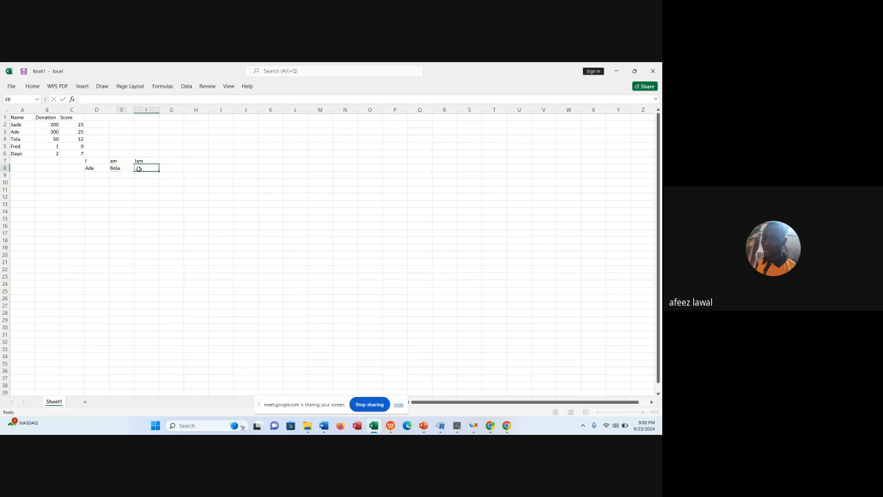
{"action": "type", "text": "="}
{"action": "type", "text": "CONCATENATE("}
{"action": "double_click", "coordinate": [155, 182]}
{"action": "left_click", "coordinate": [97, 167]}
{"action": "type", "text": ","}
{"action": "left_click", "coordinate": [115, 168]}
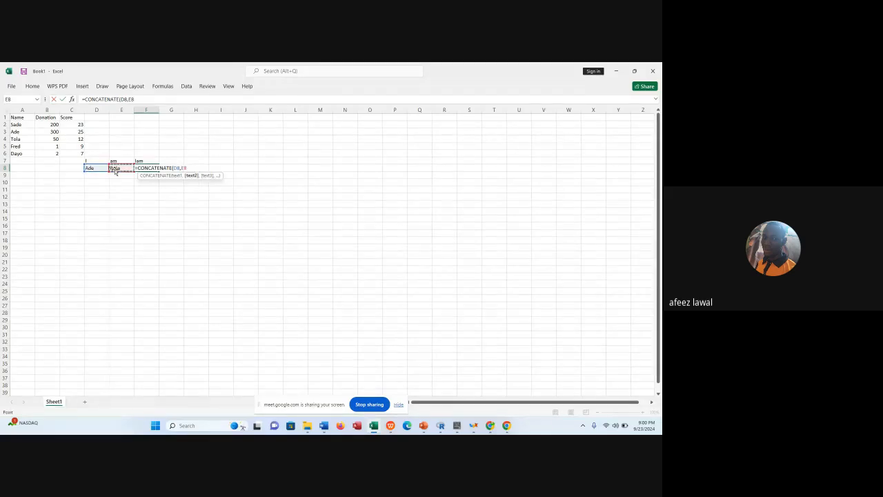
{"action": "type", "text": ")"}
{"action": "key", "text": "ctrl+Return"}
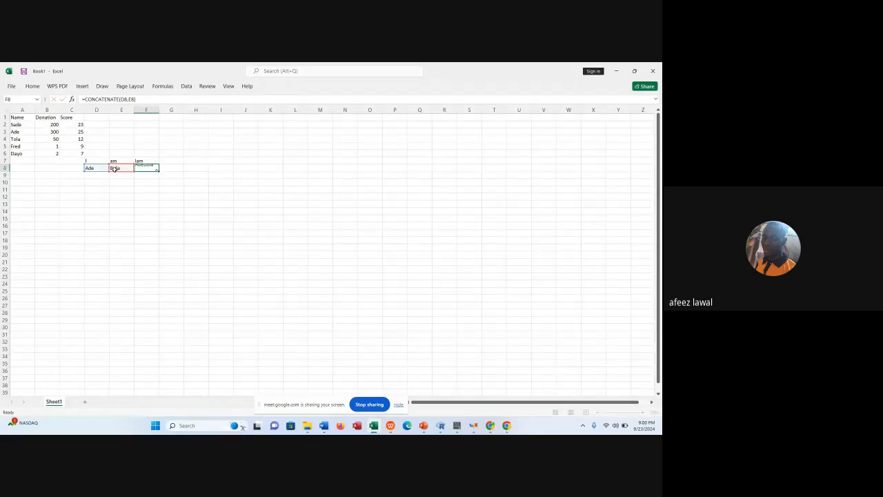
{"action": "key", "text": "Return"}
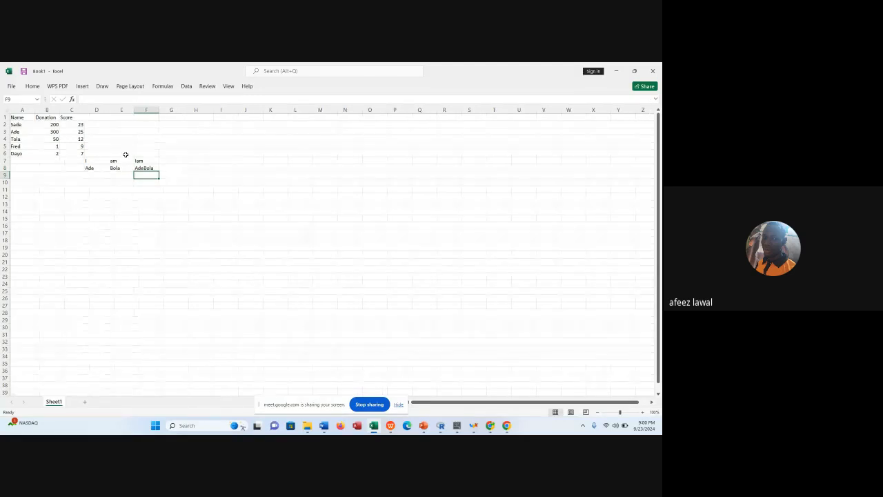
Join the two sample words in G7 with a space between them using =CONCATENATE(D7," ",E7).
{"action": "left_click", "coordinate": [175, 160]}
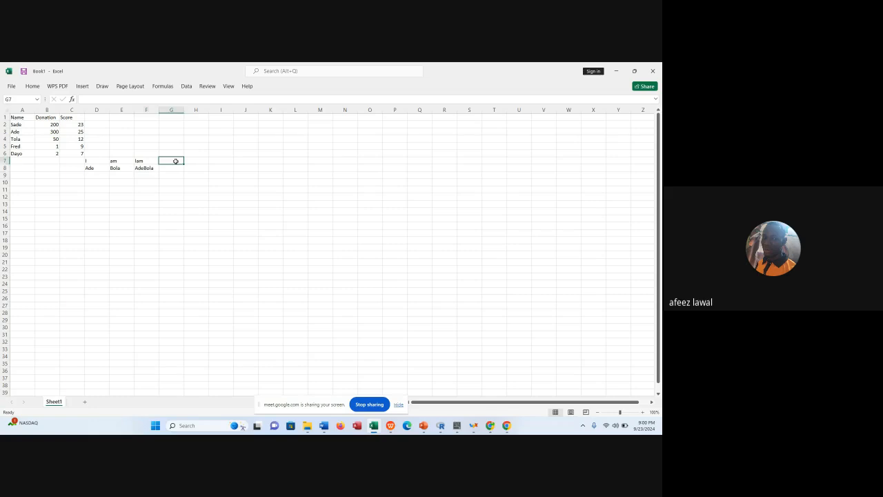
{"action": "type", "text": "=c"}
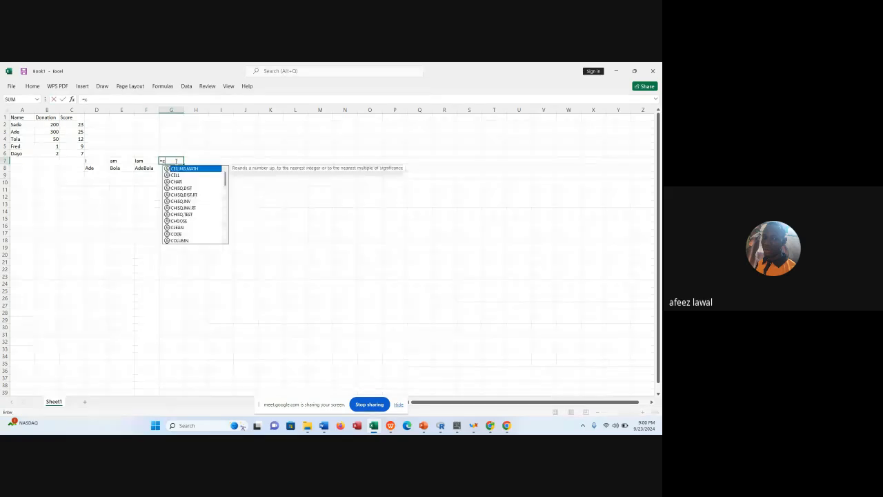
{"action": "type", "text": "o"}
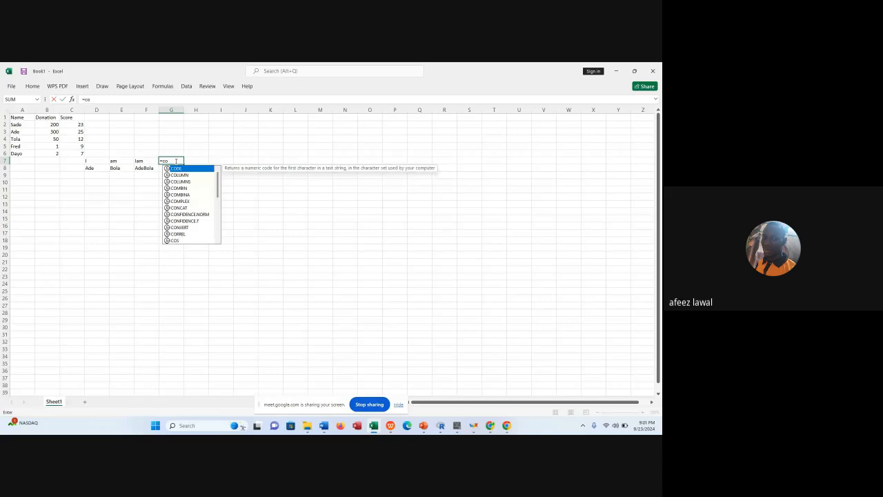
{"action": "type", "text": "ncatenat"}
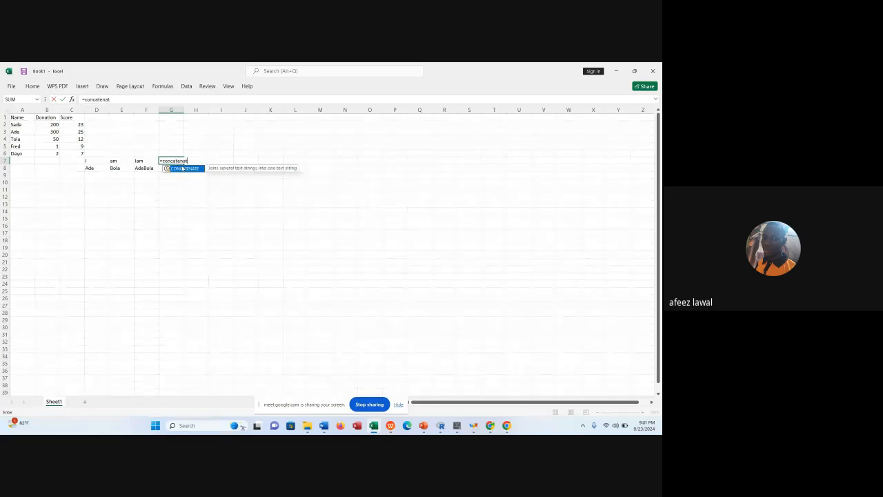
{"action": "double_click", "coordinate": [183, 168]}
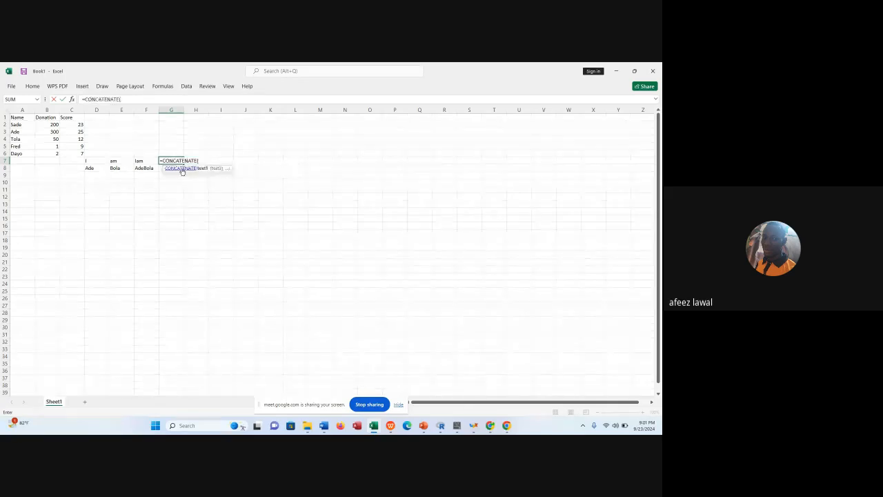
{"action": "left_click", "coordinate": [98, 163]}
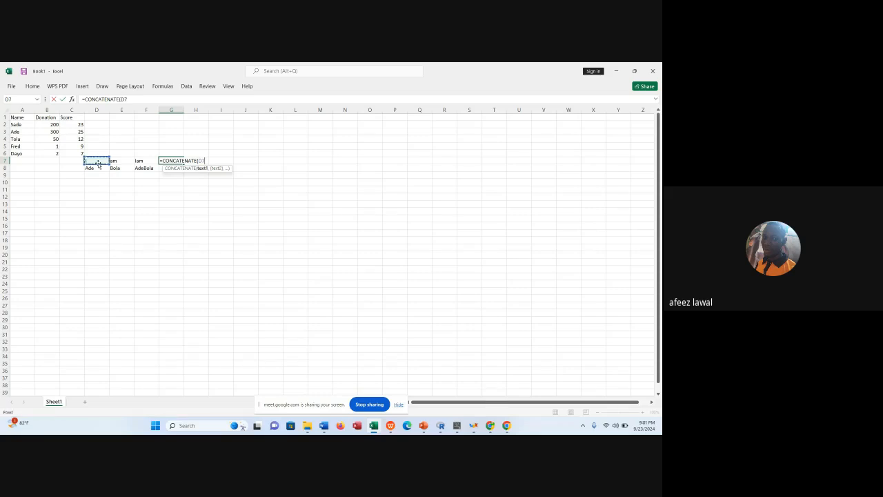
{"action": "type", "text": ","}
{"action": "type", "text": "\" \""}
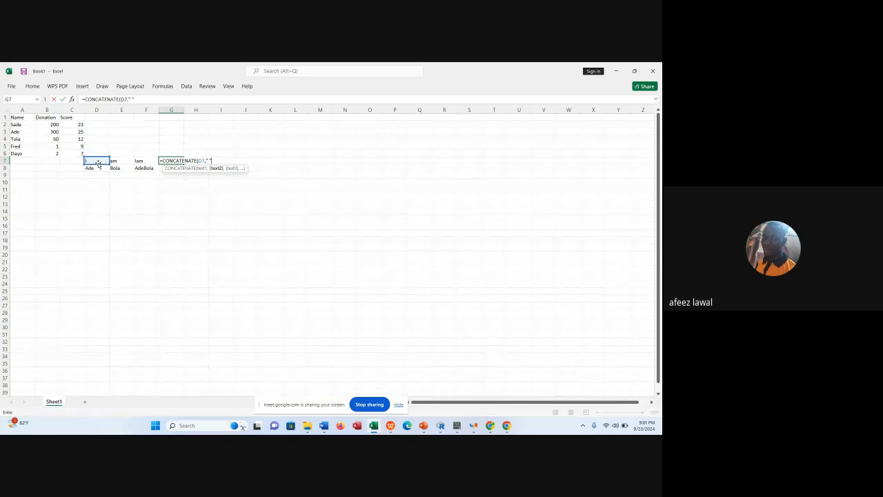
{"action": "type", "text": ","}
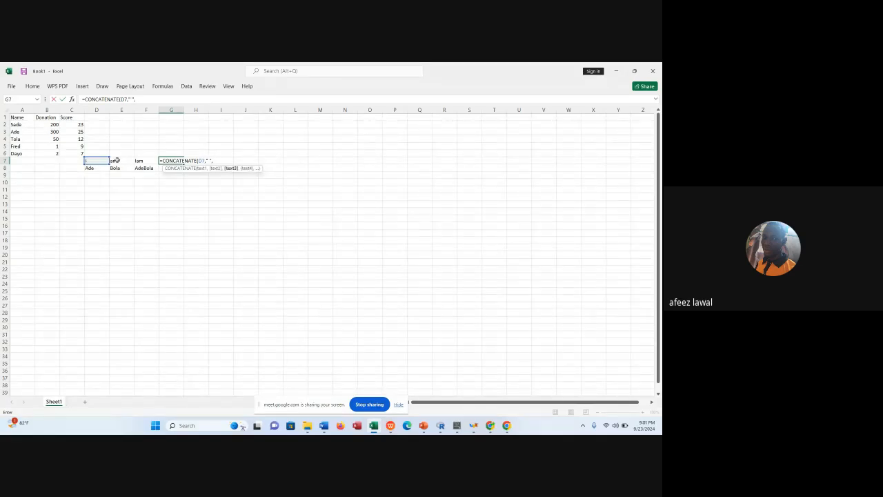
{"action": "left_click", "coordinate": [117, 160]}
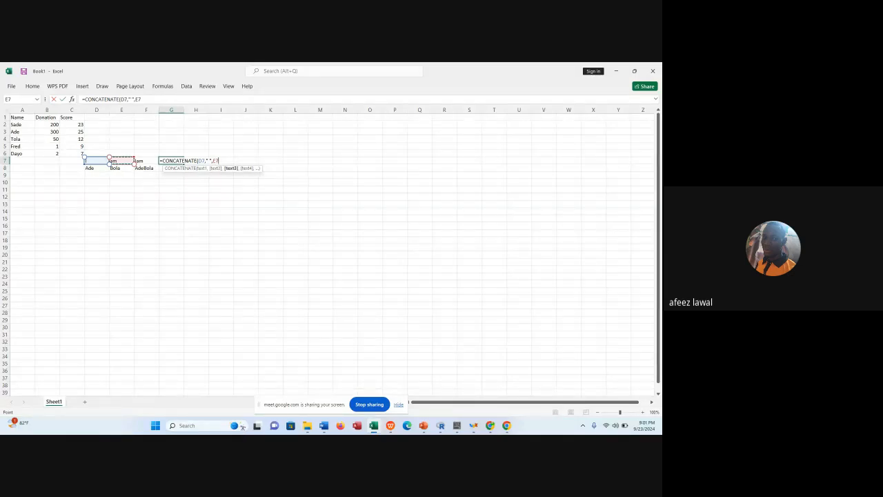
{"action": "type", "text": ")"}
{"action": "key", "text": "Return"}
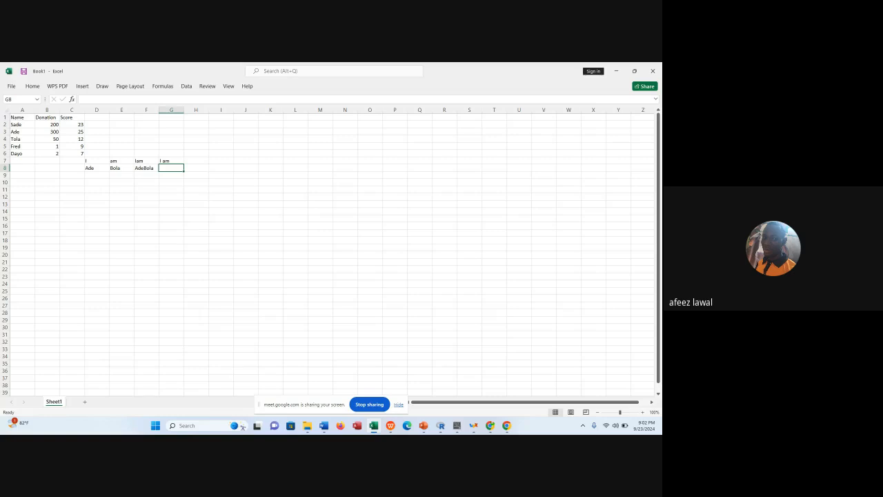
Join the two name parts in G8 using the ampersand formula =D8&E8.
{"action": "type", "text": "="}
{"action": "left_click", "coordinate": [89, 168]}
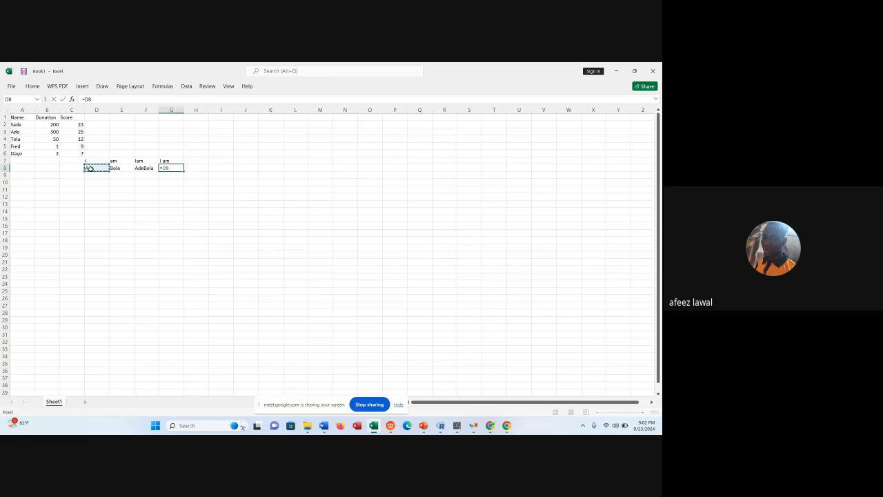
{"action": "type", "text": "&"}
{"action": "left_click", "coordinate": [119, 168]}
{"action": "key", "text": "Return"}
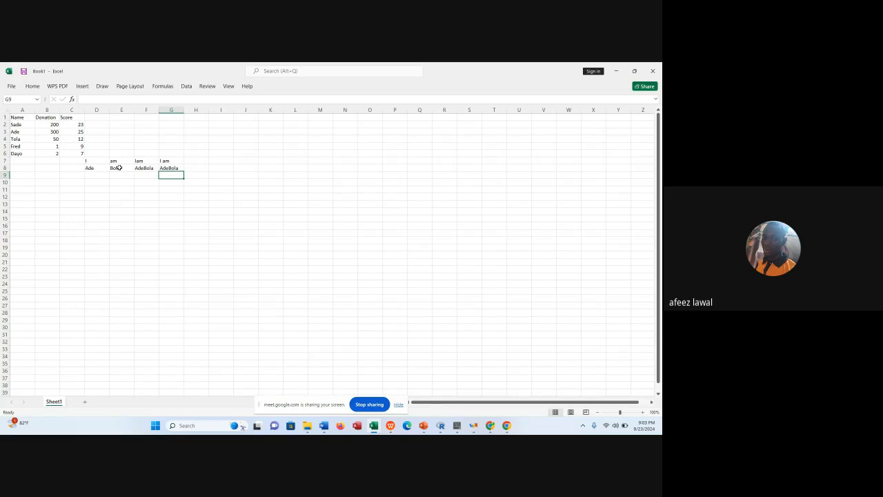
Extract the first two characters of the name in A2 into D10 with =LEFT(A2,2).
{"action": "left_click", "coordinate": [100, 183]}
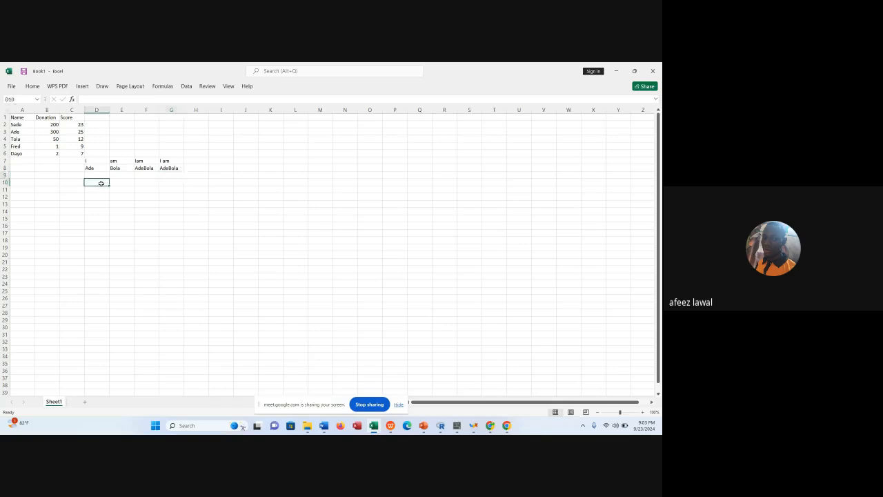
{"action": "type", "text": "=lef"}
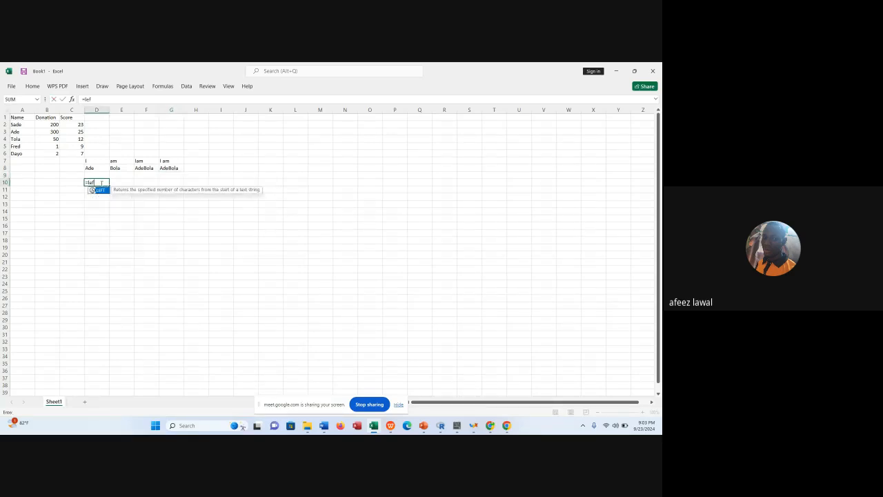
{"action": "double_click", "coordinate": [106, 192]}
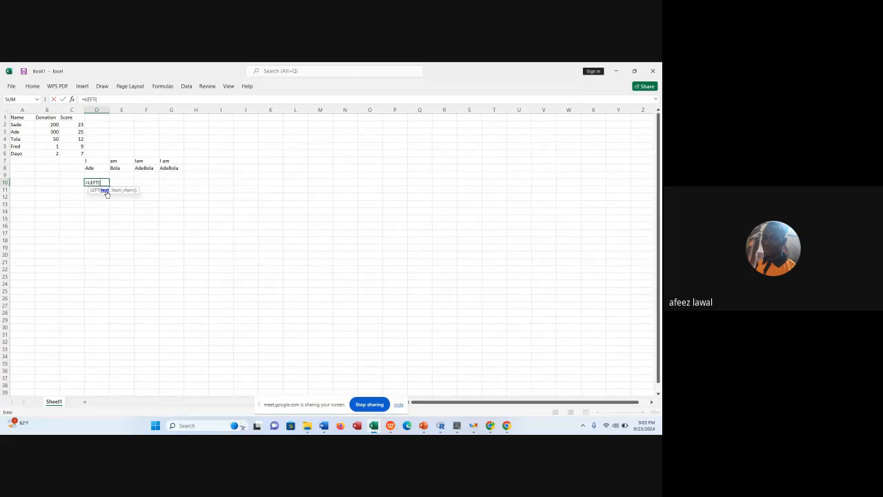
{"action": "left_click", "coordinate": [29, 125]}
{"action": "type", "text": ",2"}
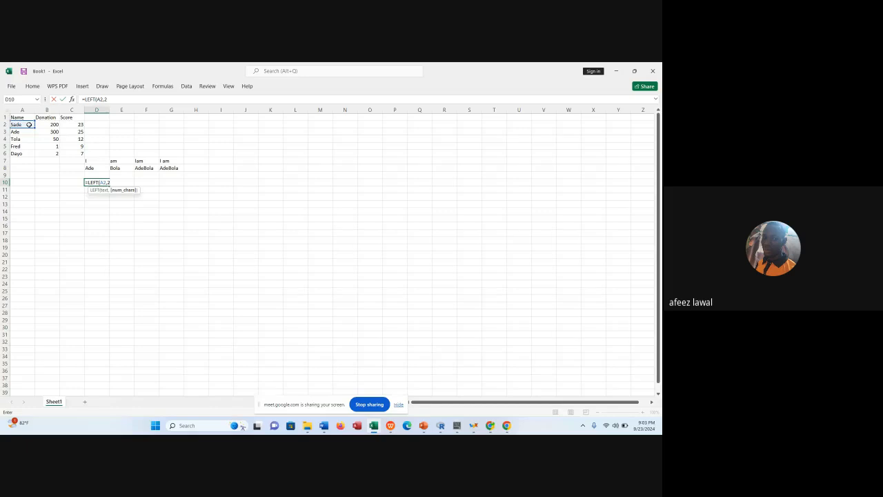
{"action": "type", "text": ")"}
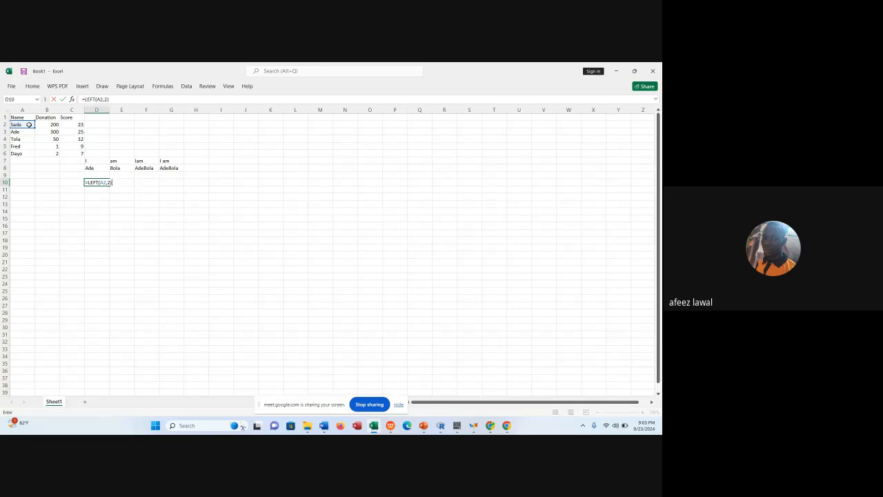
{"action": "key", "text": "Return"}
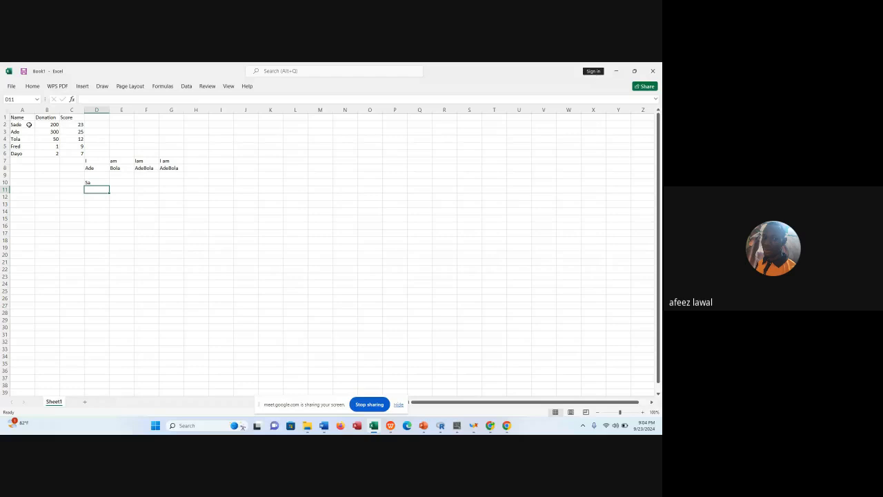
Extract the first three characters of the name in A5 into D11 with the formula =LEFT(A5,3).
{"action": "type", "text": "=le"}
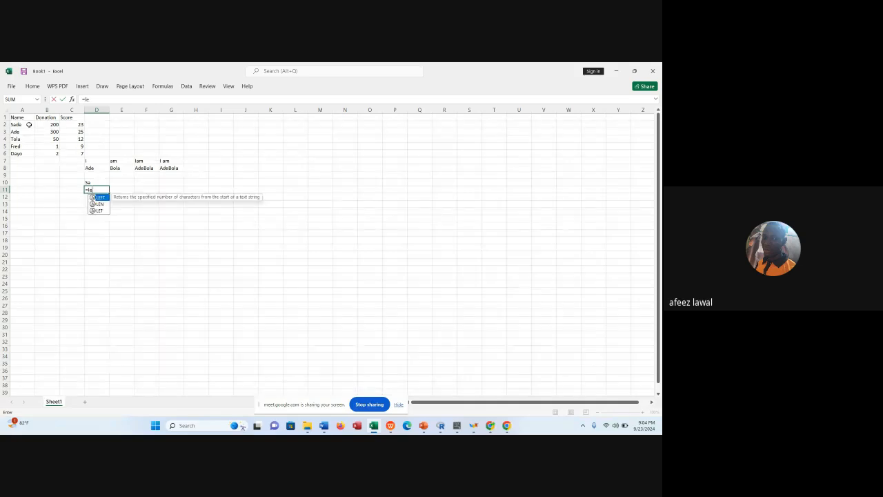
{"action": "type", "text": "ft"}
{"action": "key", "text": "Tab"}
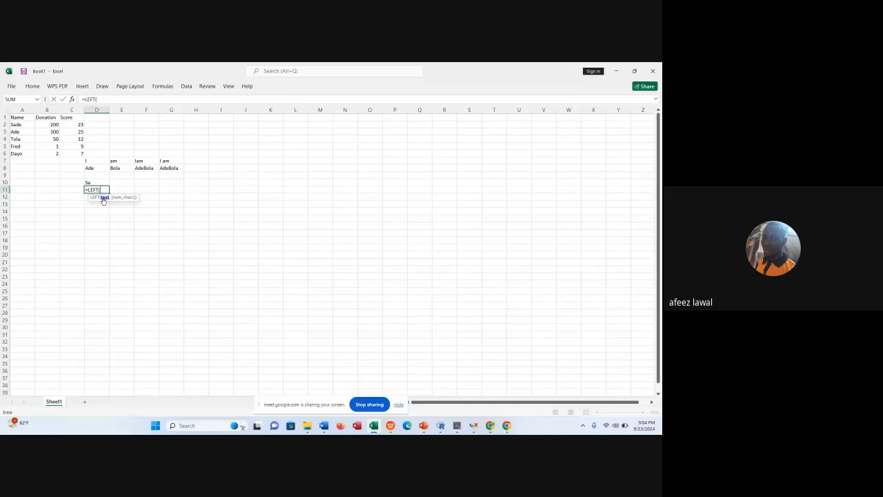
{"action": "left_click", "coordinate": [25, 148]}
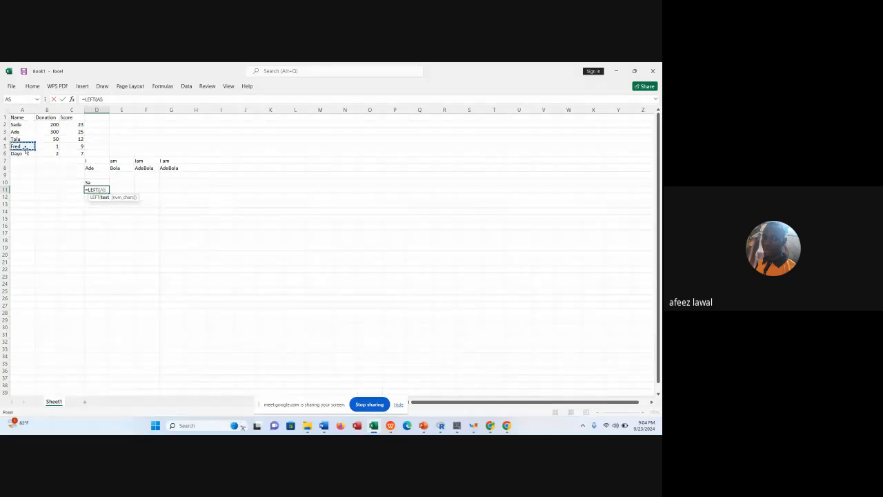
{"action": "type", "text": ","}
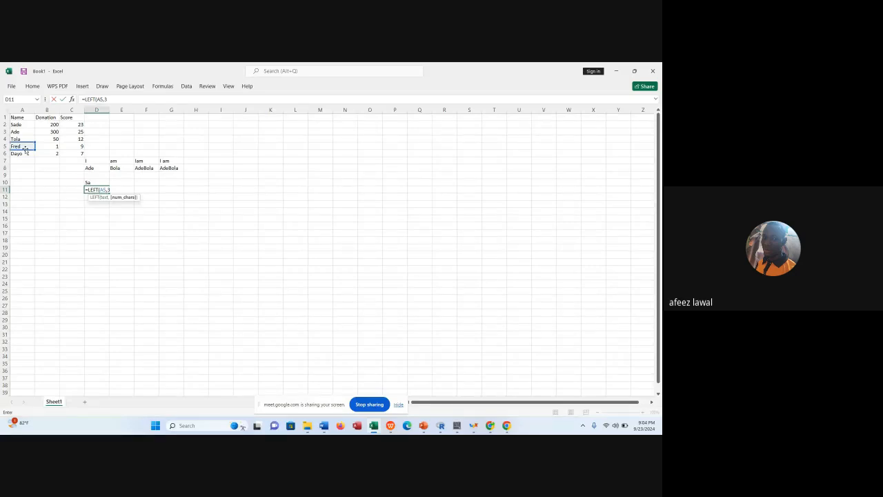
{"action": "type", "text": "3"}
{"action": "key", "text": "Return"}
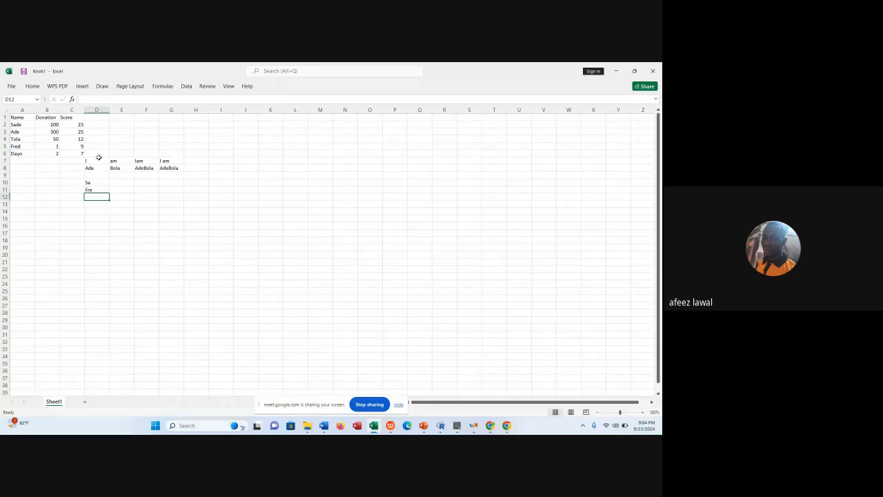
Extract the last four characters of the Donation header into E10 with =RIGHT(B1,4).
{"action": "left_click", "coordinate": [118, 182]}
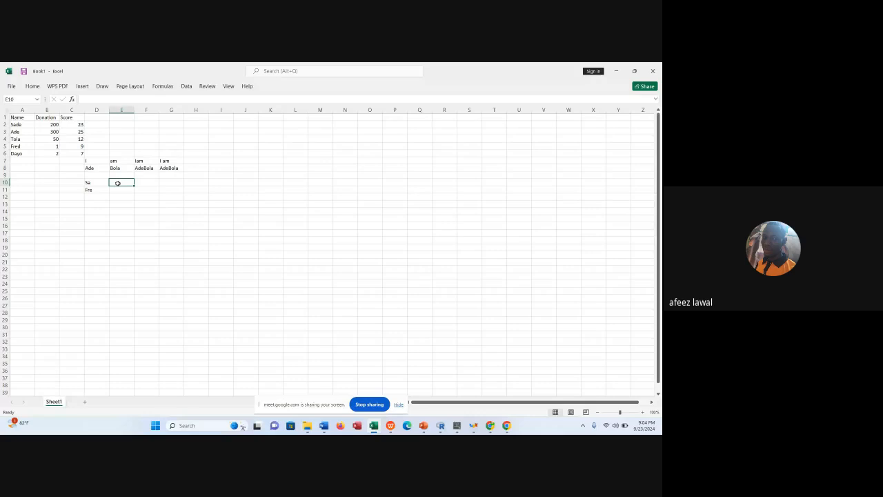
{"action": "type", "text": "=r"}
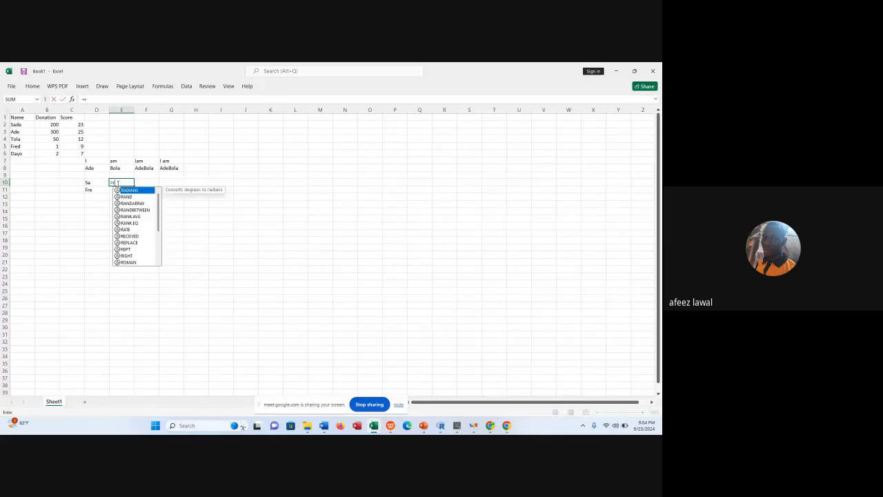
{"action": "type", "text": "ig"}
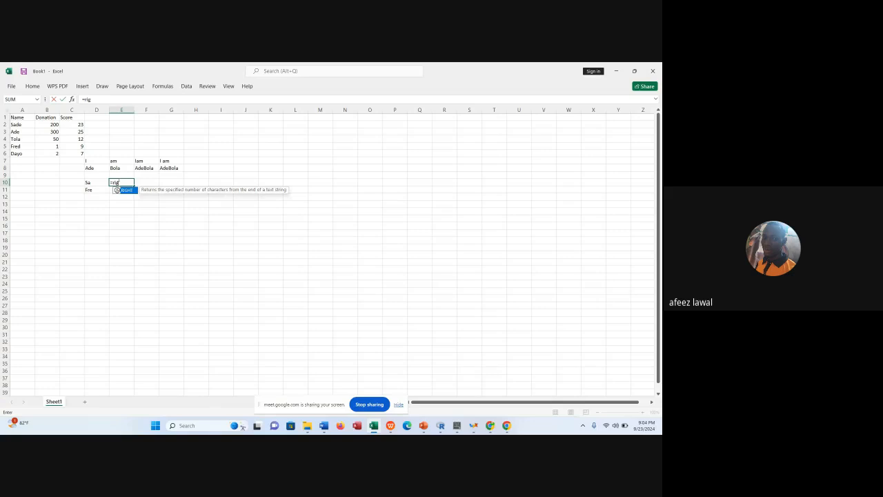
{"action": "type", "text": "ht"}
{"action": "double_click", "coordinate": [126, 191]}
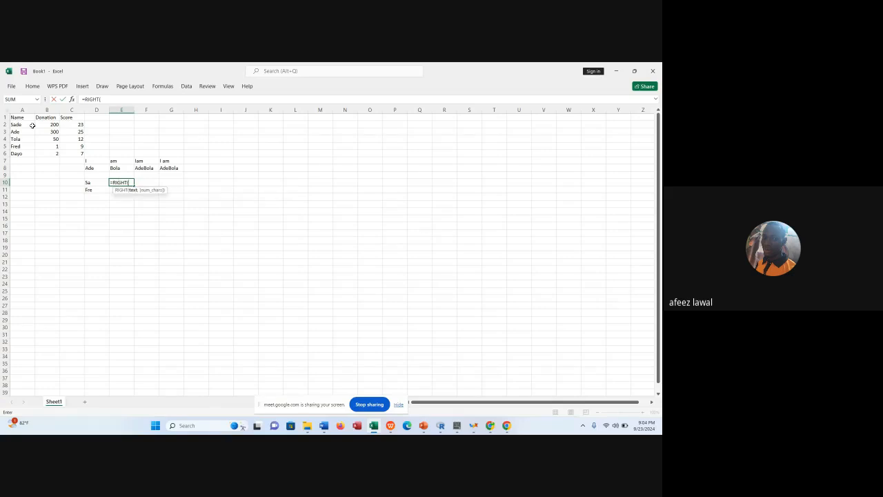
{"action": "left_click", "coordinate": [39, 117]}
{"action": "type", "text": ",4"}
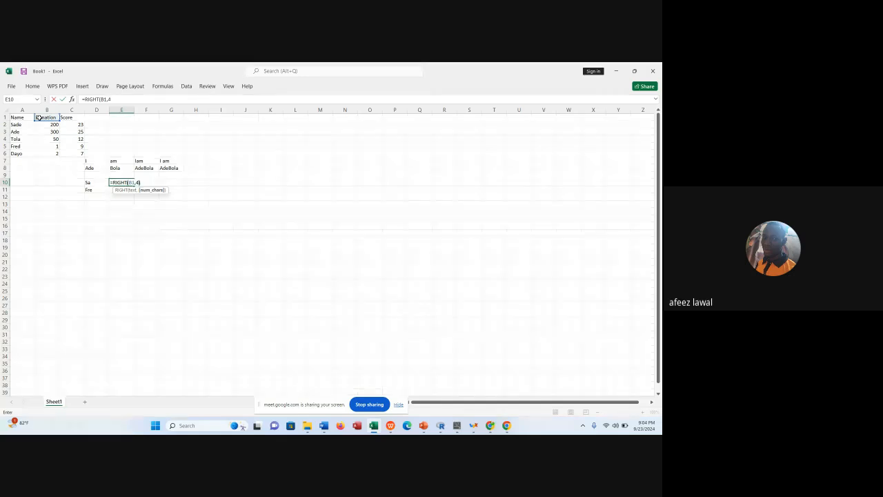
{"action": "key", "text": "Return"}
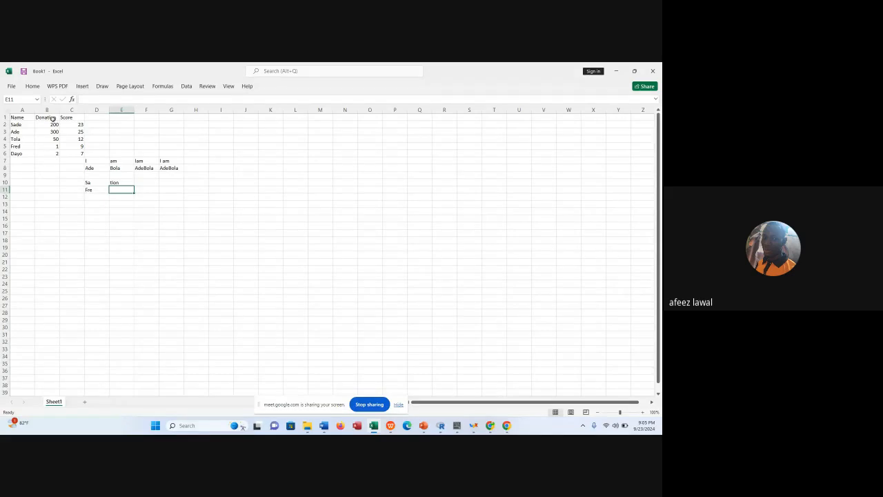
Extract the last four characters of the joined name in G8 into E11 with =RIGHT(G8,4).
{"action": "type", "text": "=righ"}
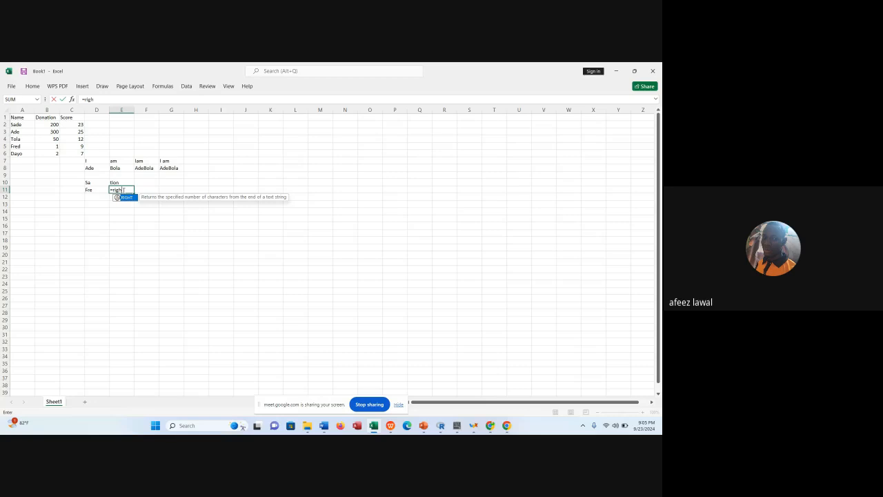
{"action": "key", "text": "Tab"}
{"action": "left_click", "coordinate": [163, 168]}
{"action": "type", "text": ",4"}
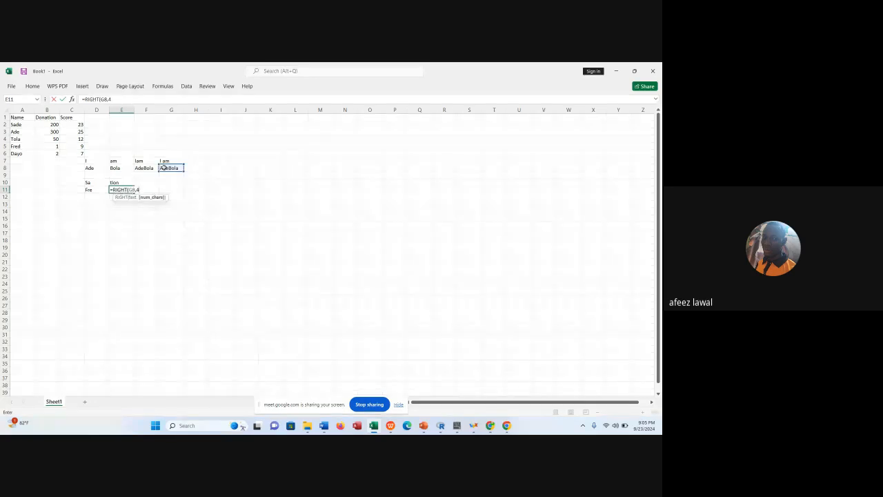
{"action": "type", "text": ")"}
{"action": "key", "text": "Return"}
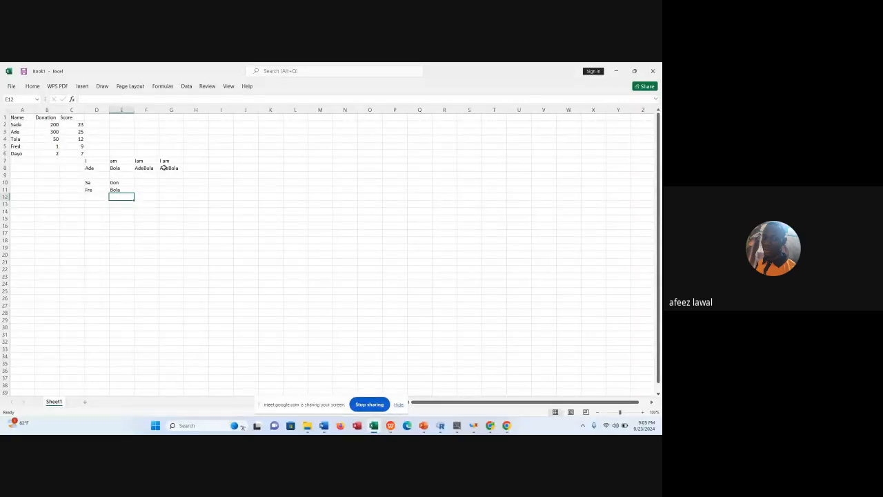
Try to extract text from the middle of the Donation header into F10 with the formula =MID(B1,4).
{"action": "left_click", "coordinate": [146, 190]}
{"action": "left_click", "coordinate": [139, 182]}
{"action": "type", "text": "="}
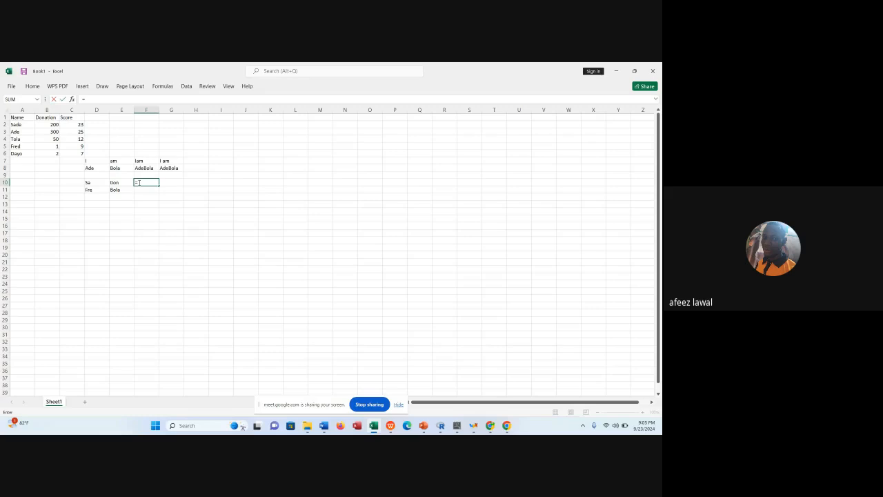
{"action": "type", "text": "mid"}
{"action": "double_click", "coordinate": [147, 190]}
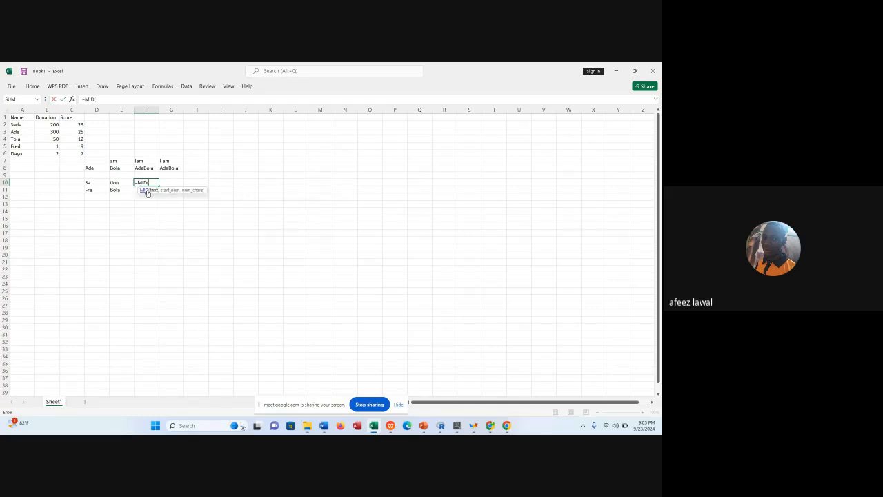
{"action": "left_click", "coordinate": [47, 118]}
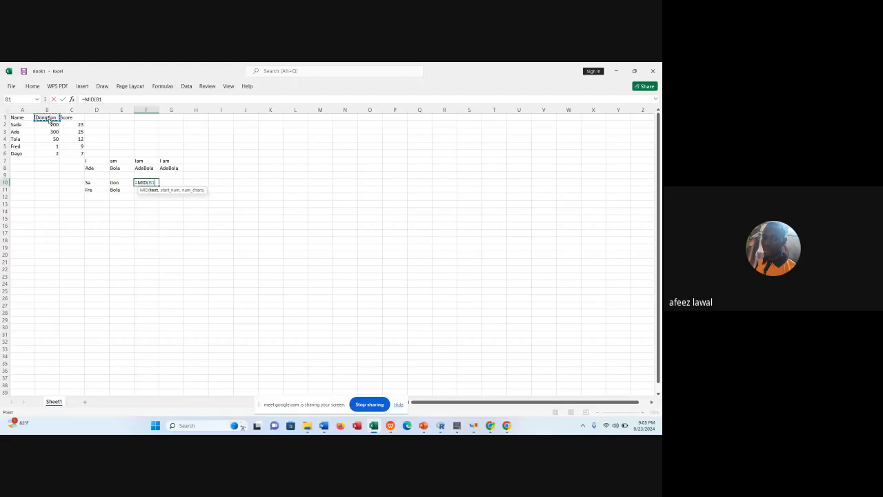
{"action": "type", "text": ","}
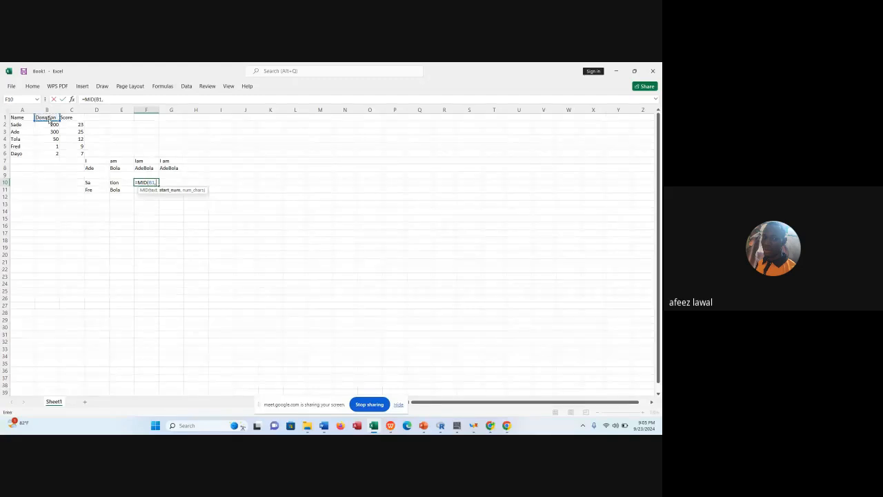
{"action": "type", "text": "4"}
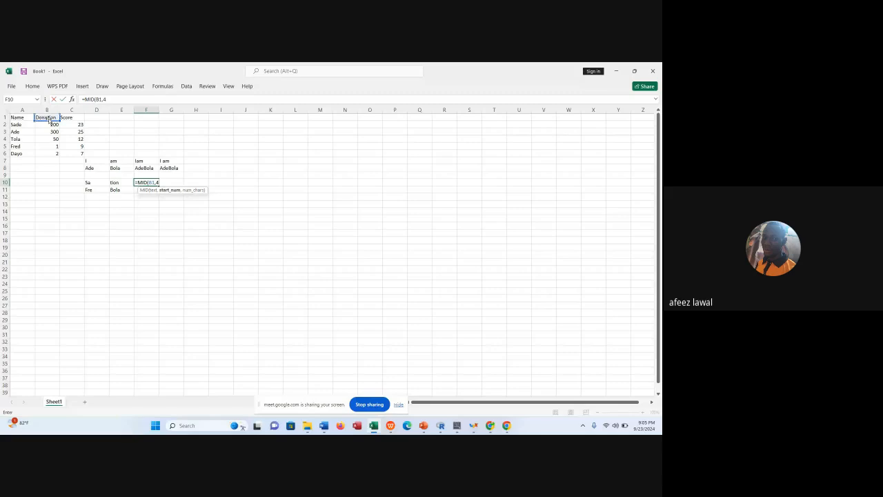
{"action": "type", "text": ")"}
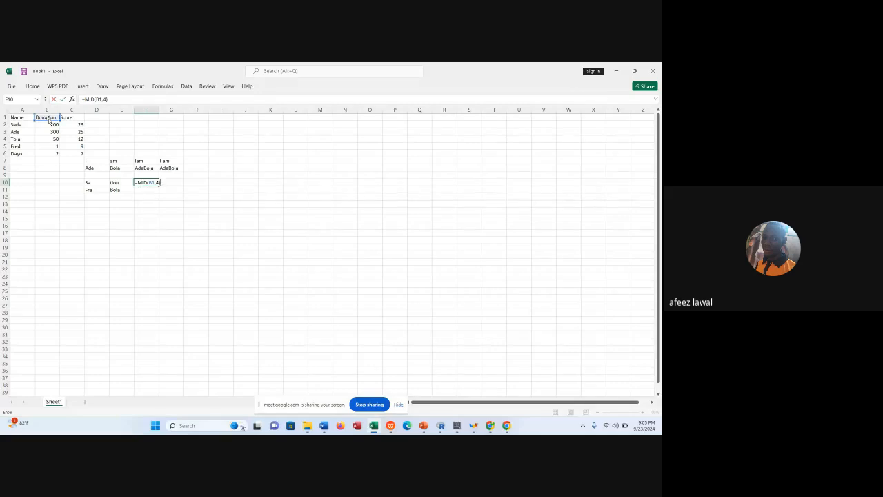
{"action": "key", "text": "Return"}
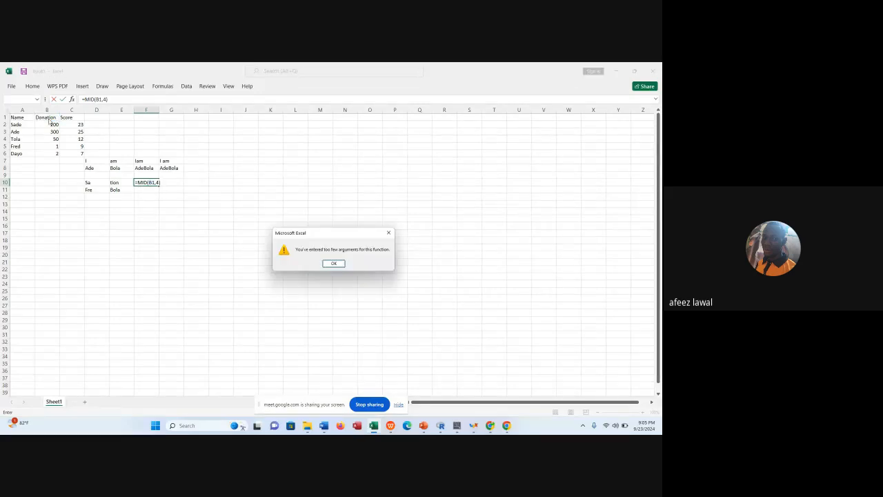
{"action": "left_click", "coordinate": [388, 233]}
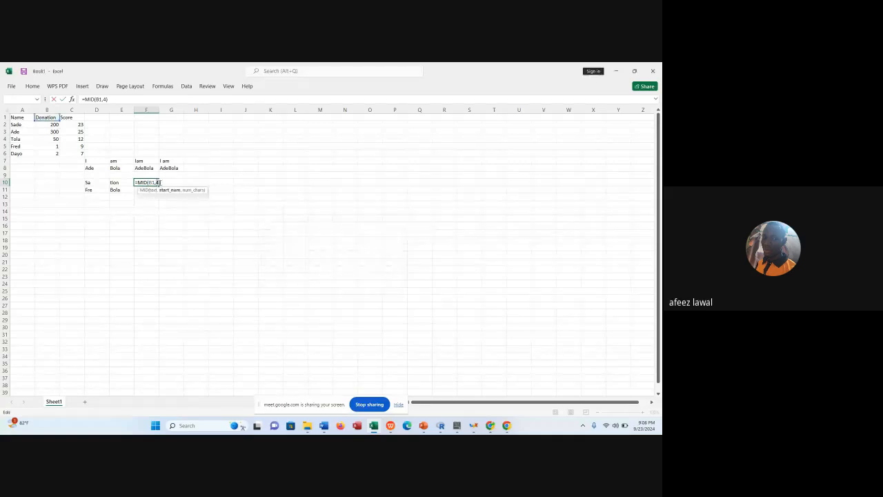
Complete the F10 formula as =MID(B1,4,3) to extract three characters starting at the fourth.
{"action": "left_click", "coordinate": [159, 183]}
{"action": "type", "text": ","}
{"action": "type", "text": ","}
{"action": "type", "text": "3"}
{"action": "key", "text": "BackSpace"}
{"action": "key", "text": "Return"}
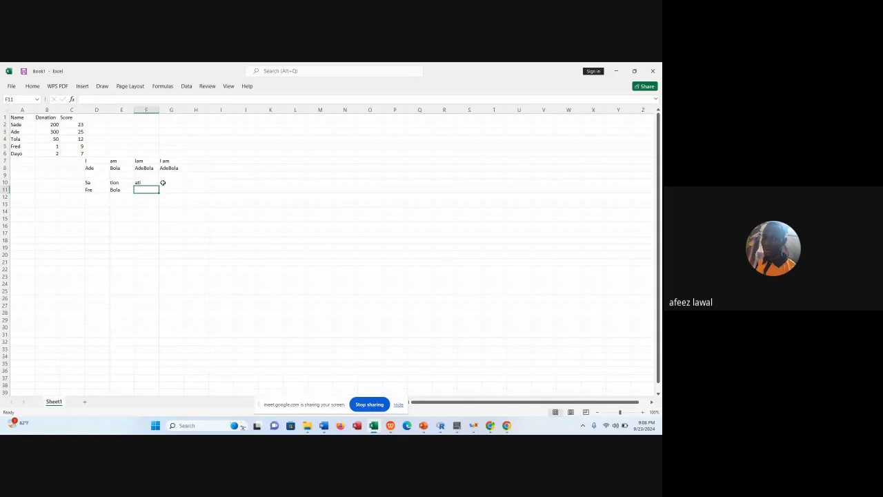
Extract four characters of the Score header, starting at the second, into F11 with =MID(C1,2,4).
{"action": "type", "text": "=mi"}
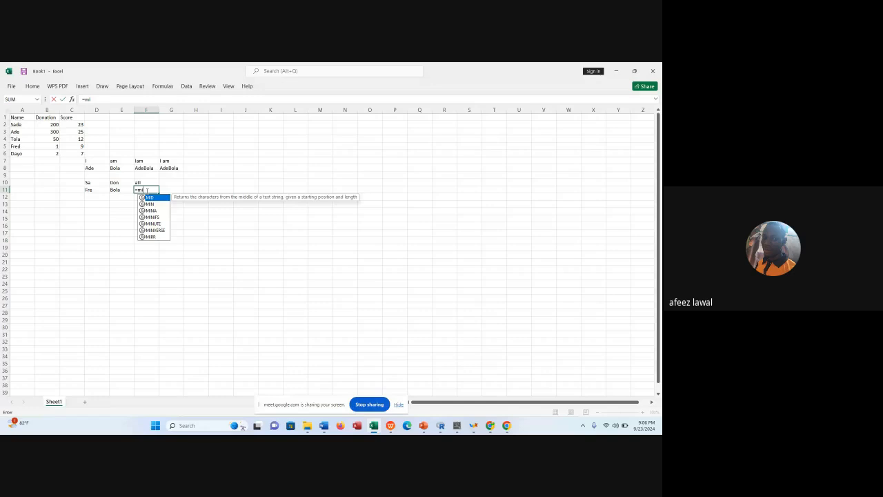
{"action": "key", "text": "Tab"}
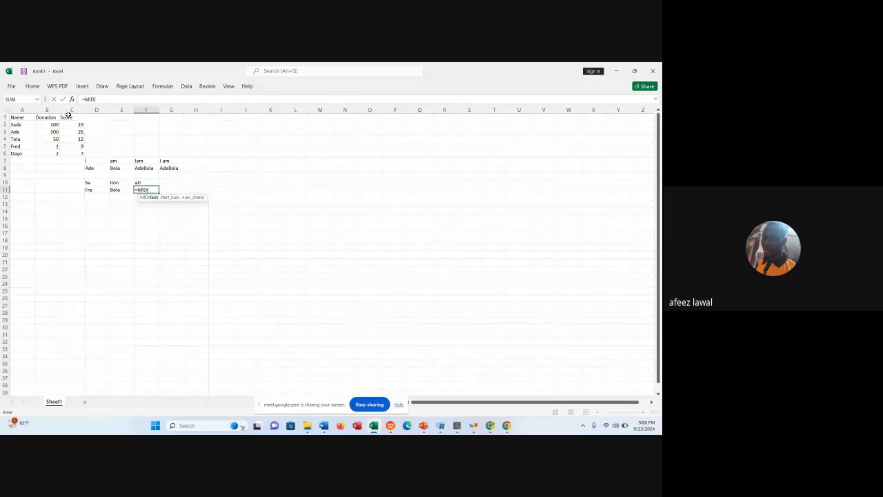
{"action": "left_click", "coordinate": [68, 116]}
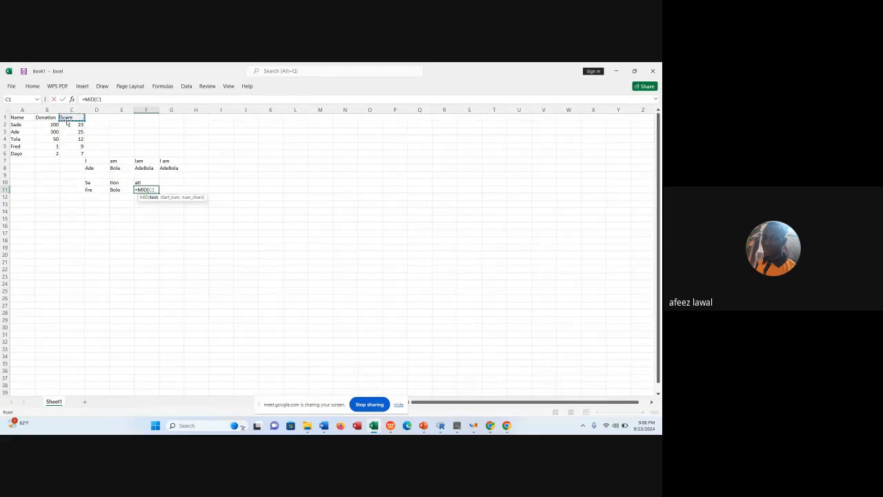
{"action": "type", "text": ","}
{"action": "type", "text": "2,4"}
{"action": "type", "text": ")"}
{"action": "key", "text": "Return"}
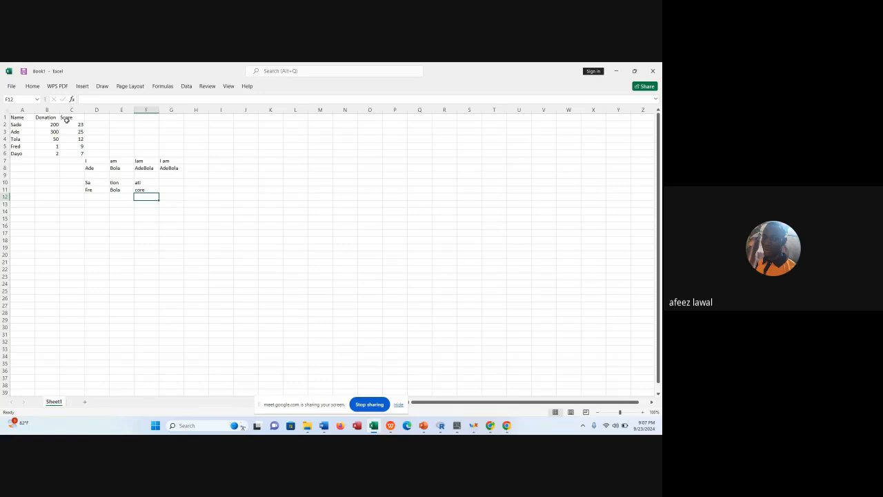
Add a Region header in D1 beside the Score column.
{"action": "left_click", "coordinate": [101, 117]}
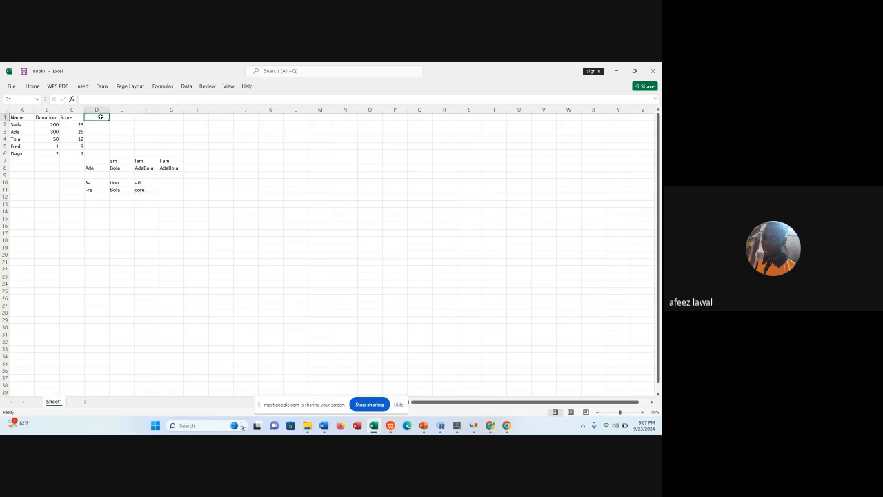
{"action": "type", "text": "Regi"}
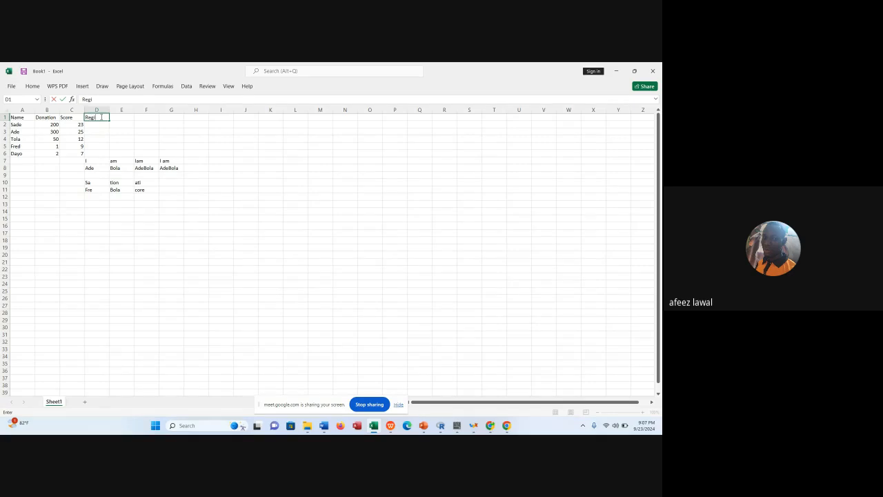
{"action": "type", "text": "on"}
{"action": "key", "text": "Return"}
Fill D2 to D5 of the Region column with North, West, East and South.
{"action": "type", "text": "North"}
{"action": "key", "text": "Return"}
{"action": "type", "text": "West"}
{"action": "key", "text": "Return"}
{"action": "type", "text": "East"}
{"action": "key", "text": "Return"}
{"action": "type", "text": "S"}
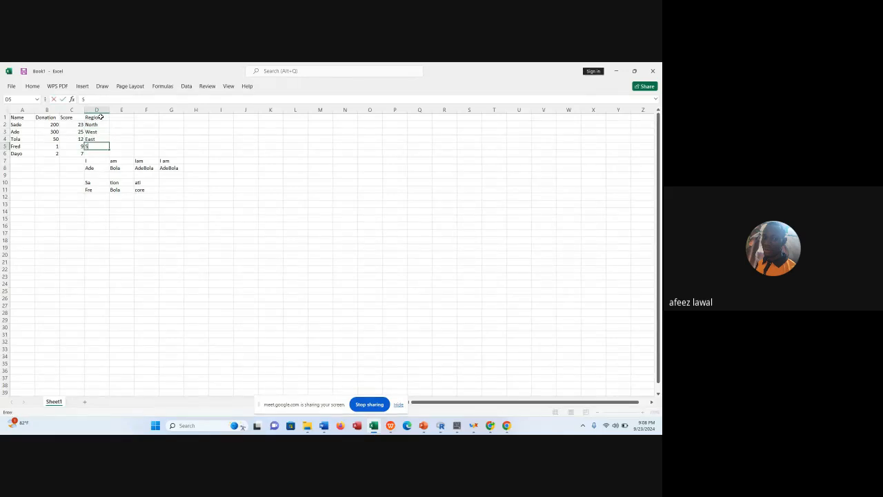
{"action": "type", "text": "outh"}
Clear the leftover example text below the Region entries in column D, from D7 to D11.
{"action": "left_click_drag", "start_coordinate": [94, 158], "coordinate": [93, 203]}
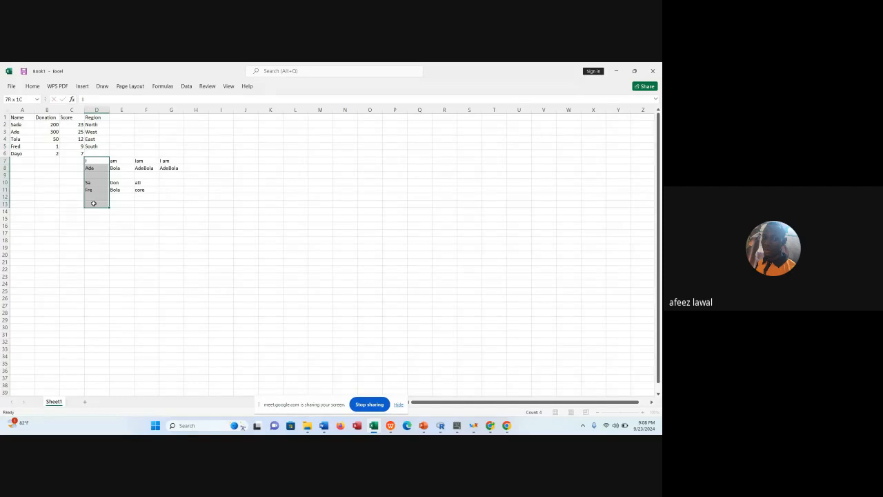
{"action": "key", "text": "BackSpace"}
{"action": "left_click", "coordinate": [123, 196]}
{"action": "left_click_drag", "start_coordinate": [96, 160], "coordinate": [98, 199]}
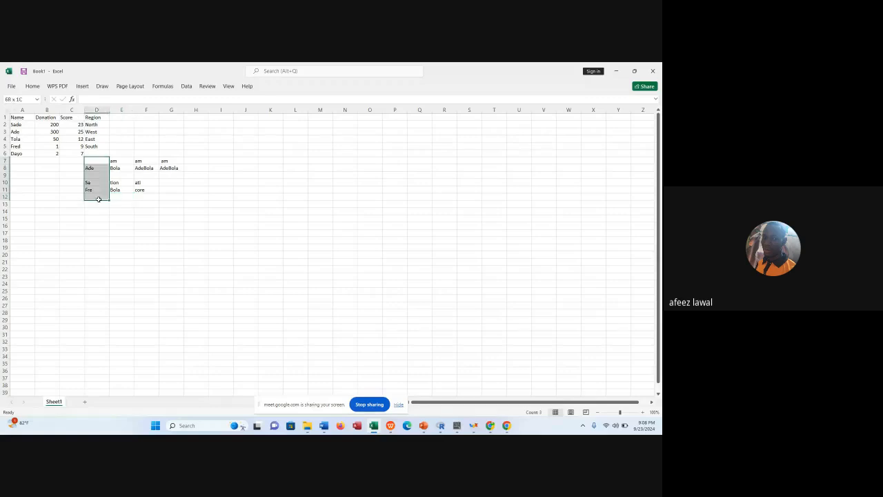
{"action": "left_click_drag", "start_coordinate": [98, 199], "coordinate": [99, 201]}
{"action": "key", "text": "Return"}
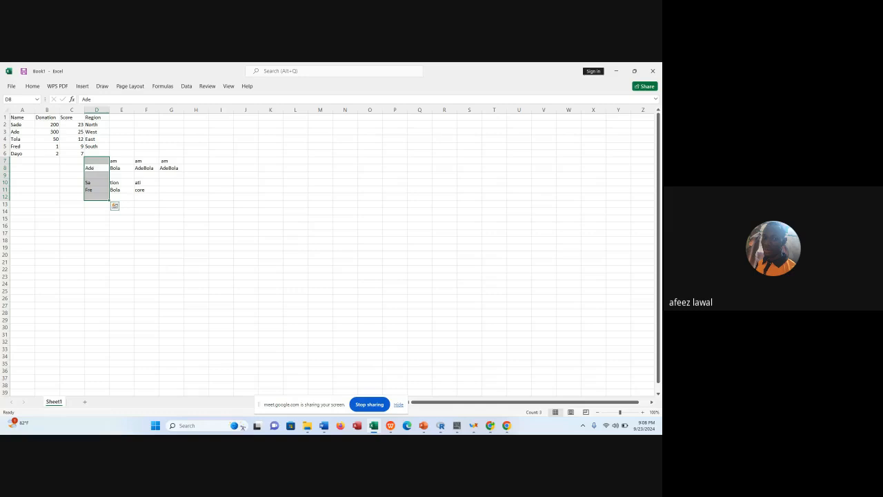
{"action": "left_click", "coordinate": [96, 169]}
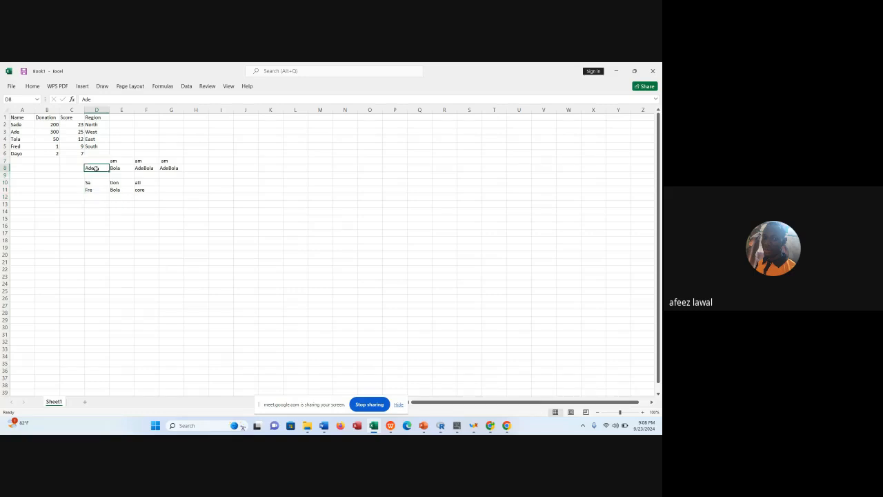
{"action": "left_click_drag", "start_coordinate": [96, 169], "coordinate": [93, 190]}
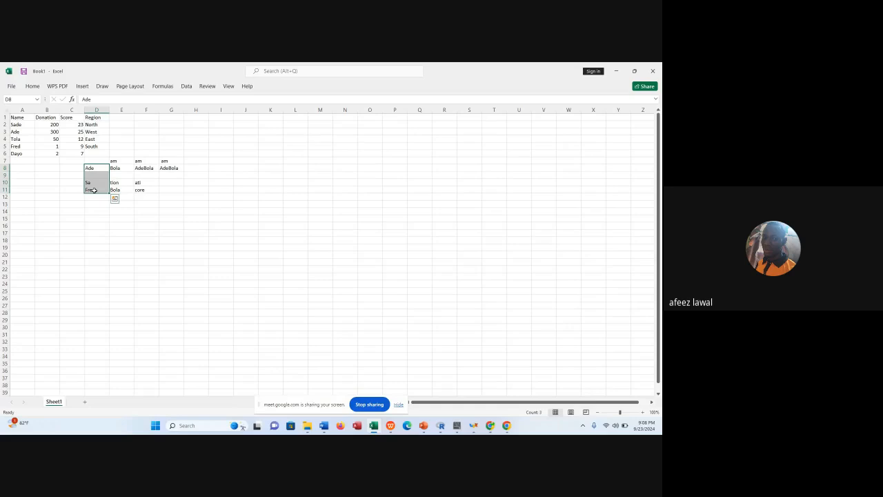
{"action": "key", "text": "Delete"}
Start a data validation rule on D1:D17 that allows values from a List.
{"action": "left_click", "coordinate": [92, 118]}
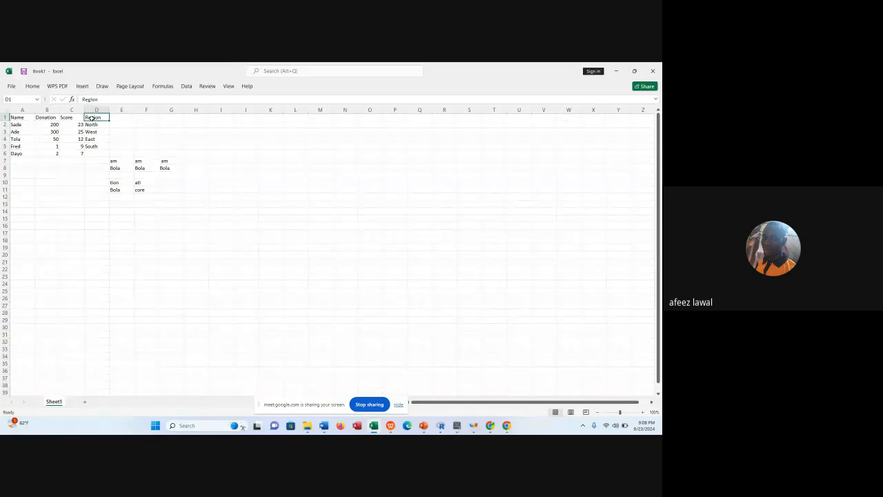
{"action": "left_click_drag", "start_coordinate": [92, 118], "coordinate": [101, 235]}
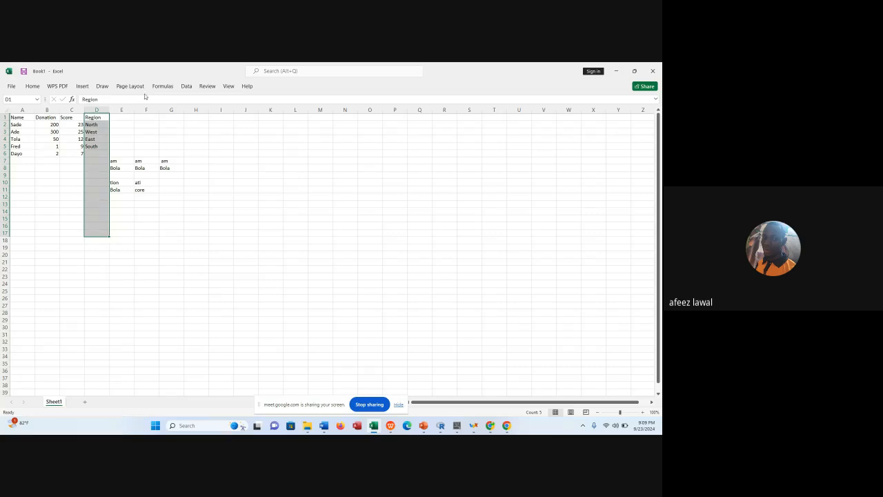
{"action": "left_click", "coordinate": [187, 86]}
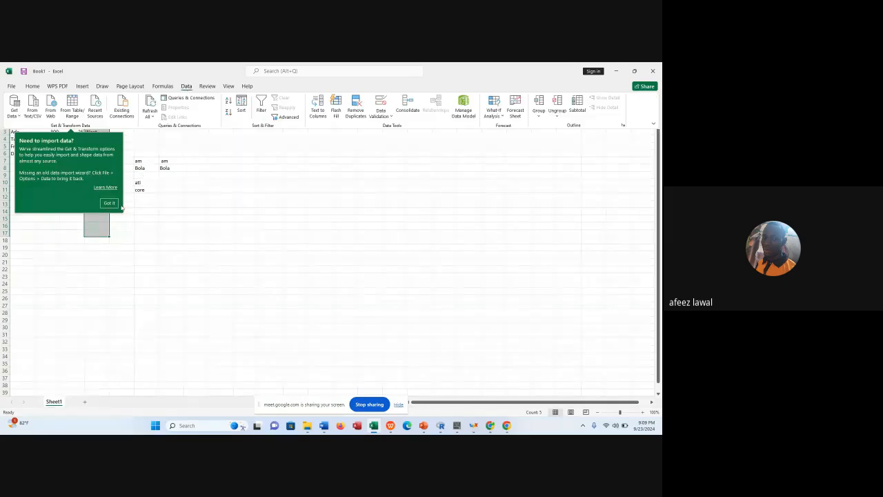
{"action": "left_click", "coordinate": [112, 205]}
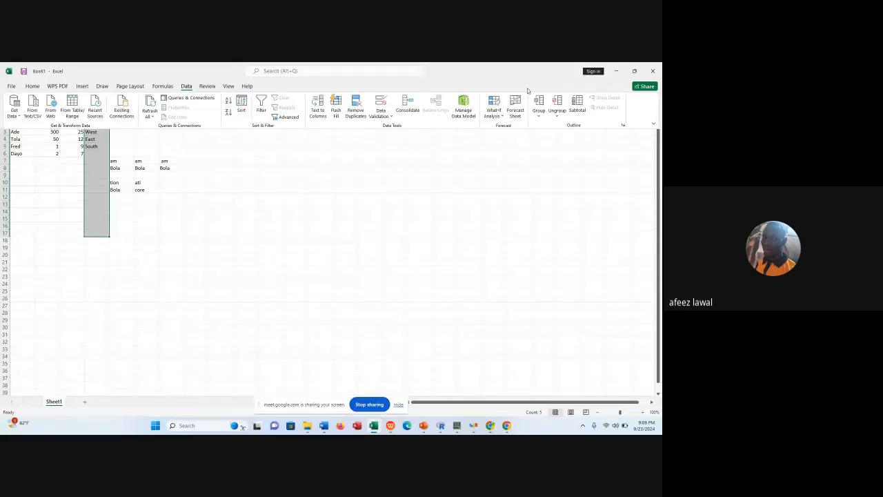
{"action": "left_click", "coordinate": [392, 116]}
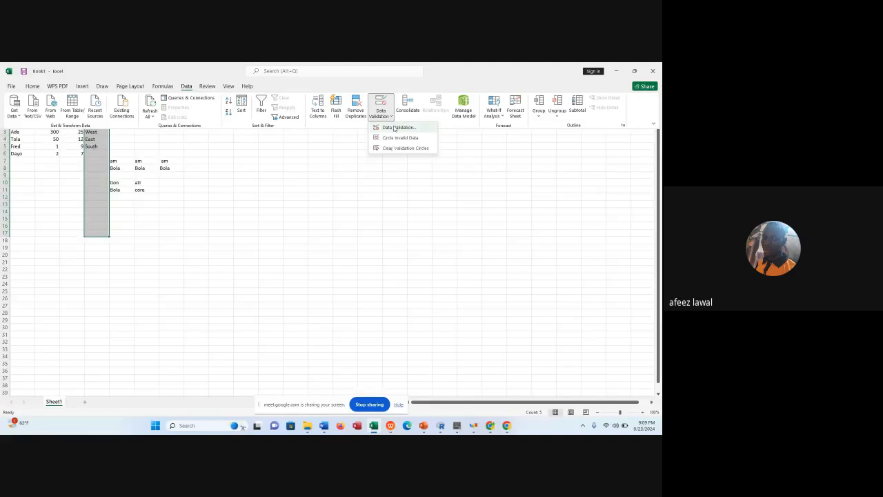
{"action": "left_click", "coordinate": [398, 128]}
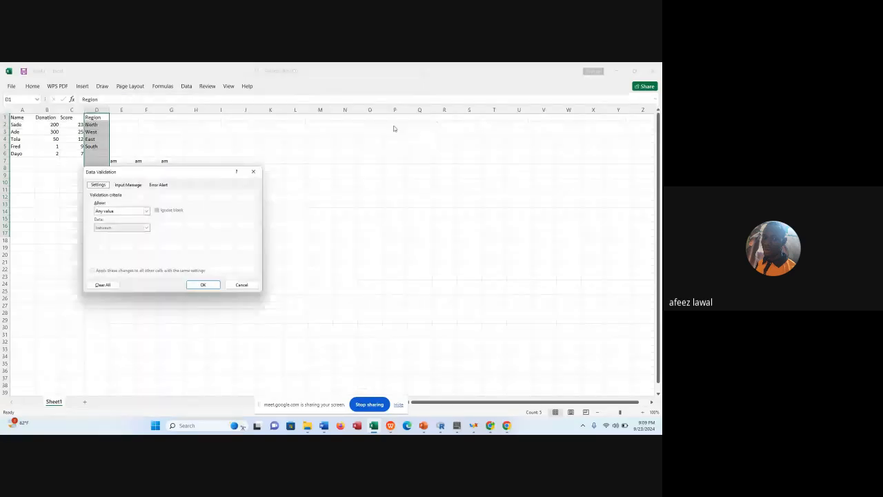
{"action": "left_click", "coordinate": [146, 210]}
{"action": "left_click", "coordinate": [113, 235]}
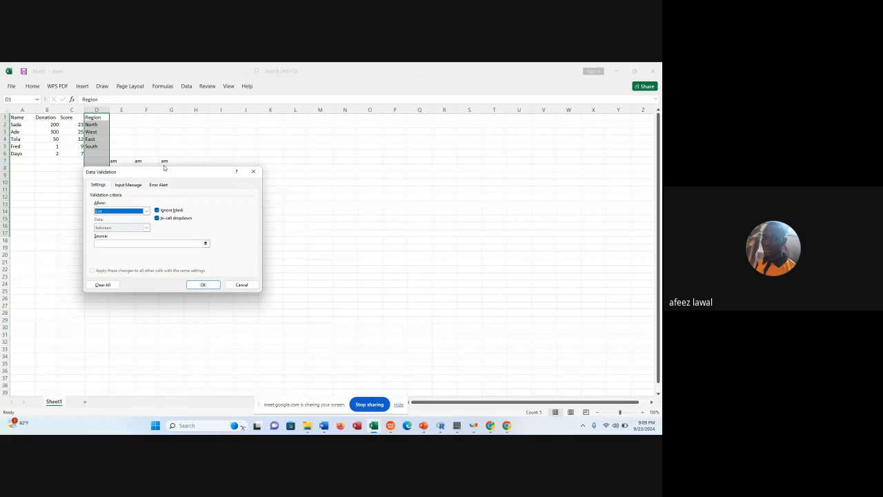
Enter North,West,East,South as the validation list source and apply the rule.
{"action": "left_click_drag", "start_coordinate": [163, 167], "coordinate": [281, 127]}
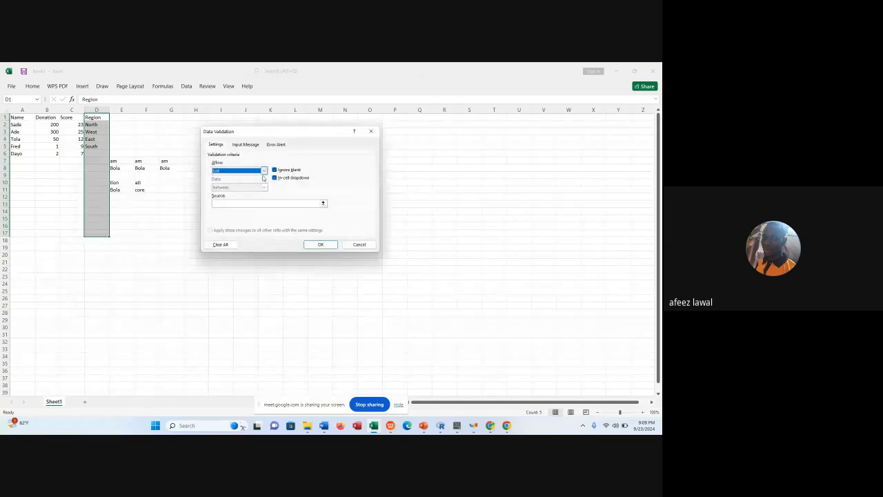
{"action": "left_click", "coordinate": [250, 203]}
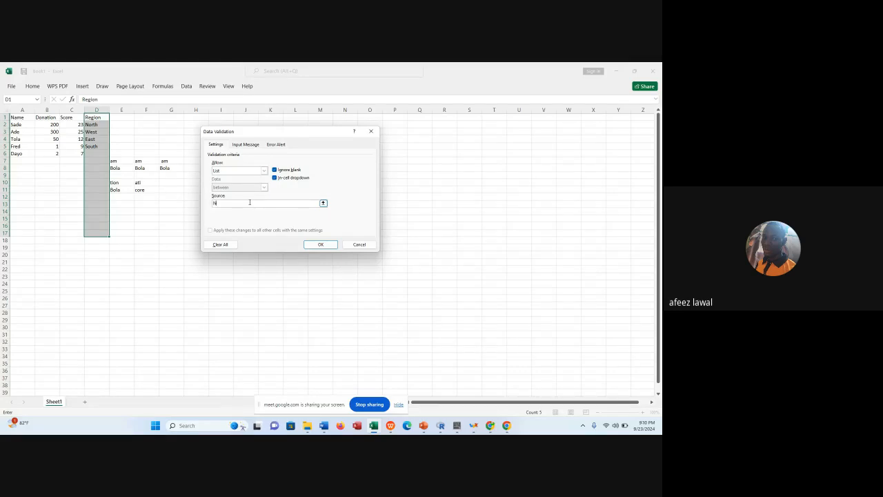
{"action": "type", "text": "th,West,East,South"}
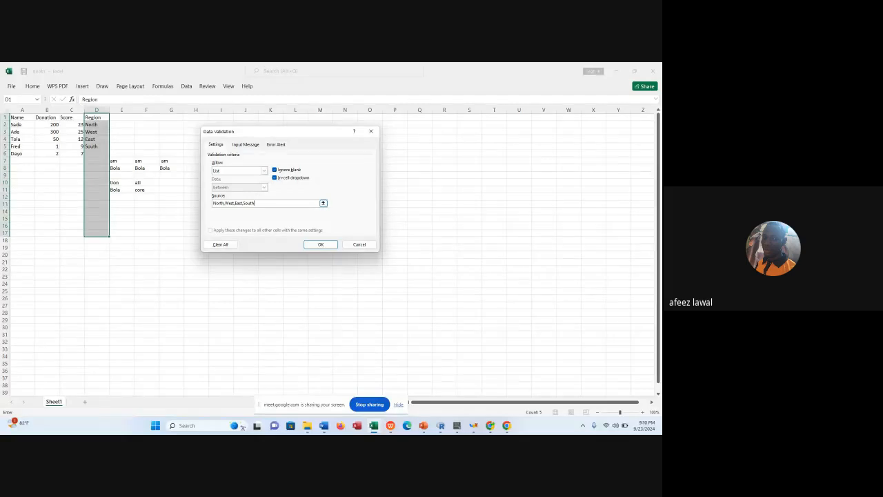
{"action": "left_click", "coordinate": [319, 245]}
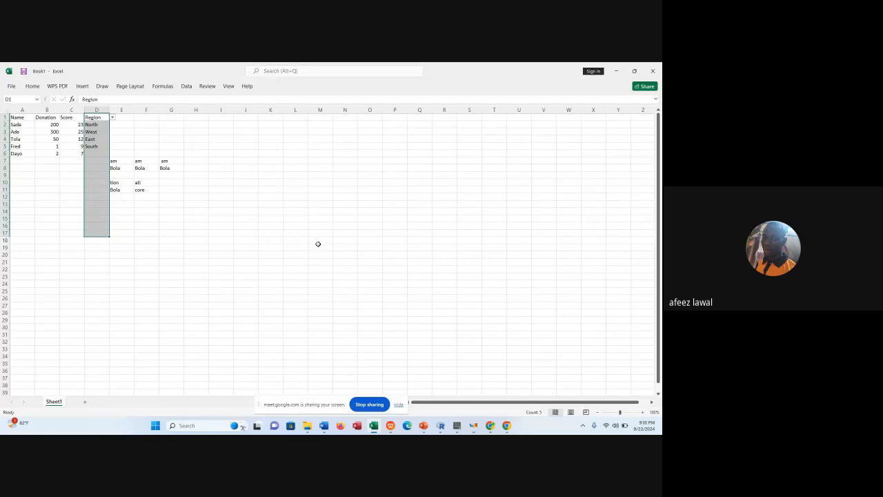
Choose North from the drop-down list in D6 of the Region column.
{"action": "left_click", "coordinate": [96, 153]}
{"action": "left_click", "coordinate": [96, 124]}
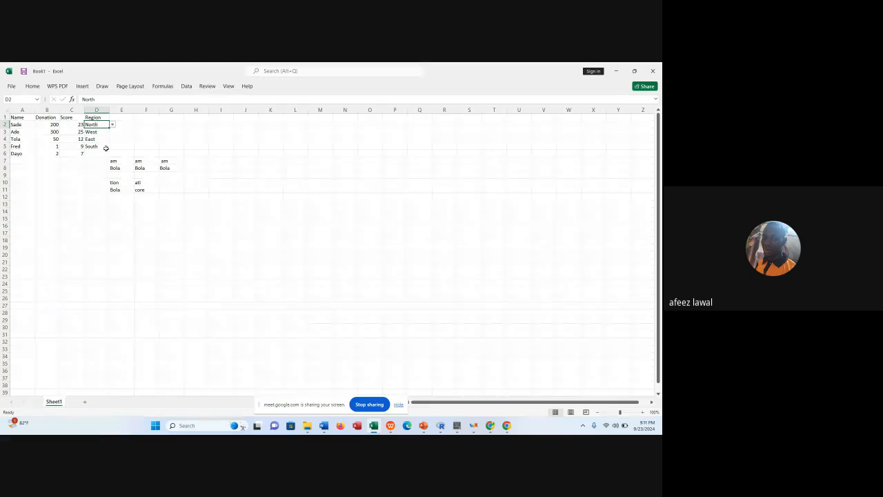
{"action": "left_click", "coordinate": [100, 154]}
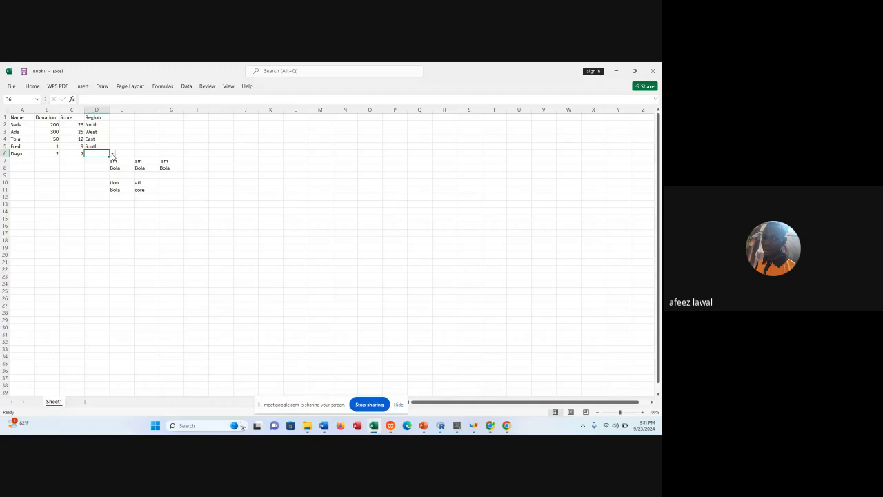
{"action": "left_click", "coordinate": [112, 154]}
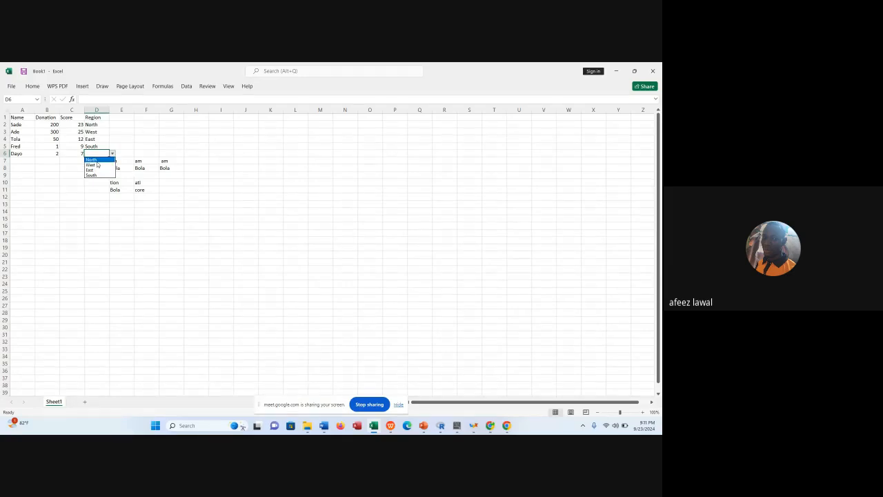
{"action": "left_click", "coordinate": [96, 160]}
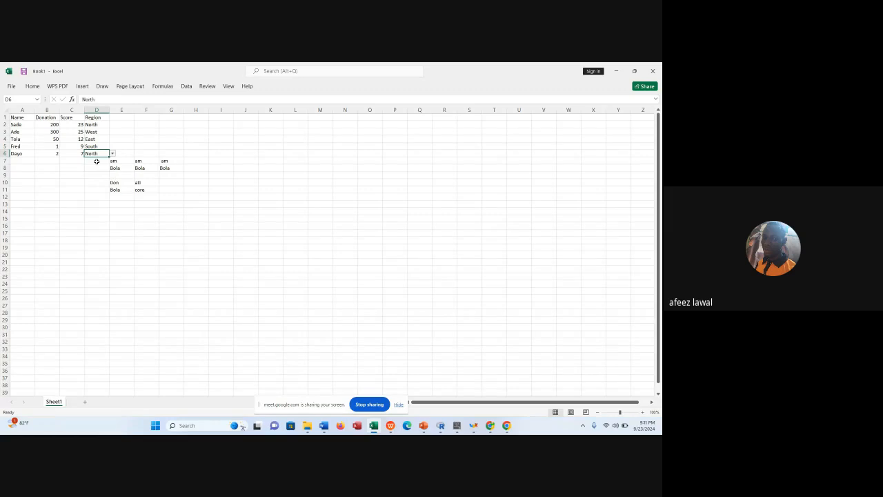
Choose West in D7 and East in D9 from the Region drop-down lists.
{"action": "left_click", "coordinate": [96, 161]}
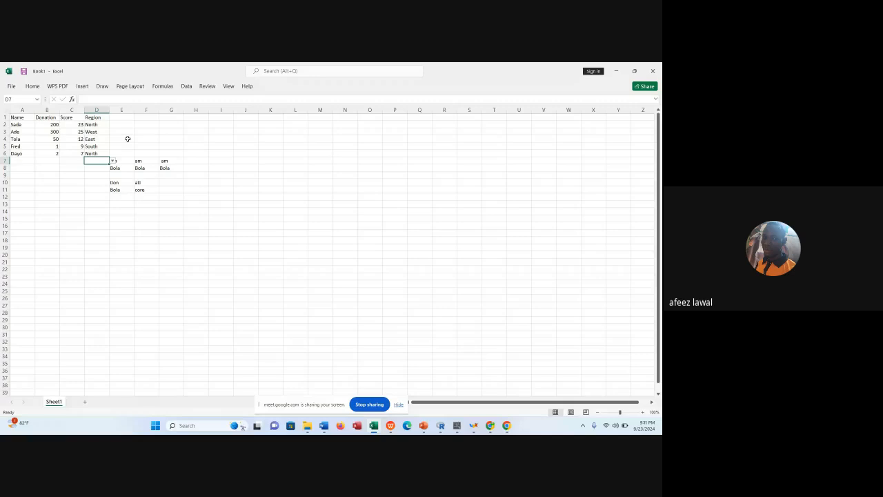
{"action": "key", "text": "ctrl+z"}
{"action": "left_click", "coordinate": [125, 203]}
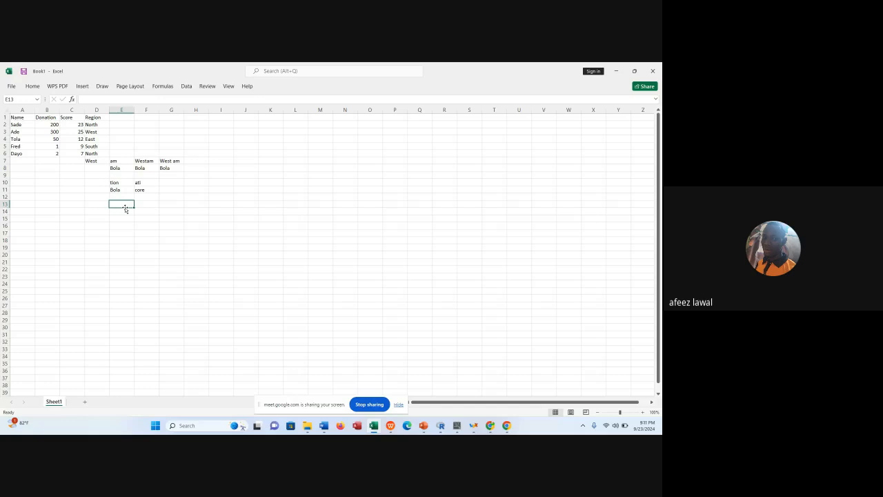
{"action": "left_click", "coordinate": [101, 174]}
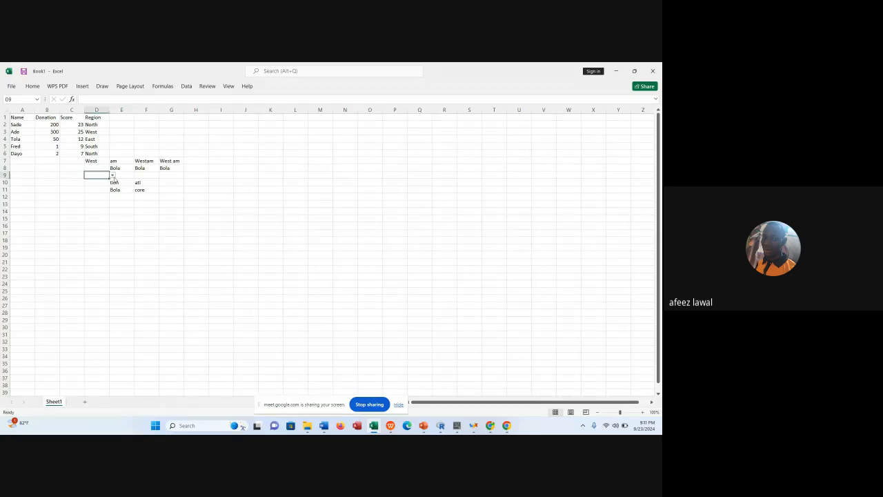
{"action": "left_click", "coordinate": [112, 176]}
{"action": "left_click", "coordinate": [100, 191]}
{"action": "left_click", "coordinate": [80, 133]}
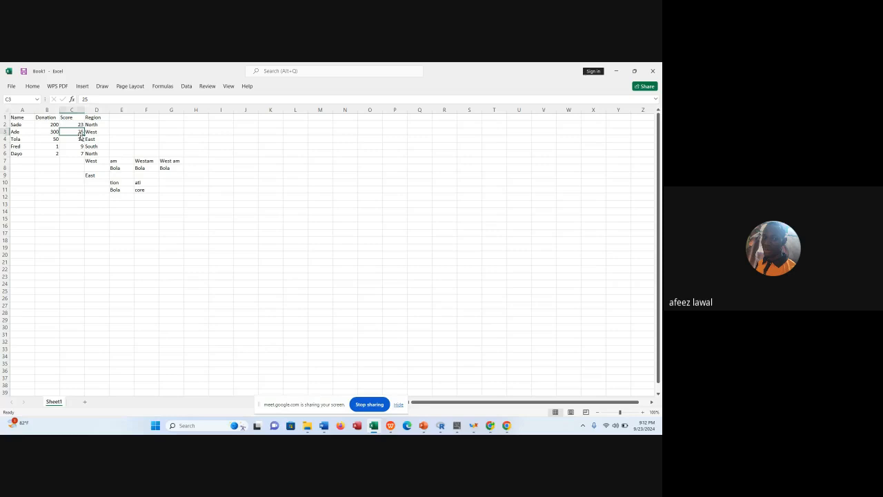
Choose West from the drop-down list in D8 of the Region column.
{"action": "left_click", "coordinate": [103, 168]}
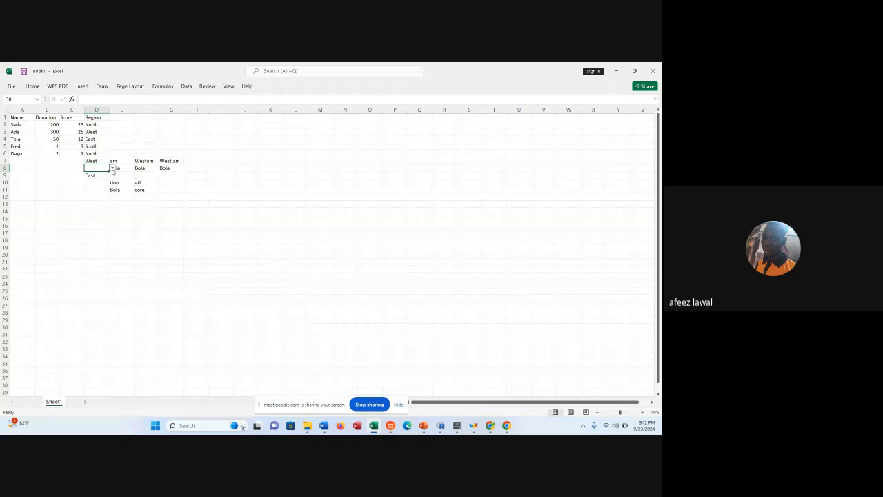
{"action": "left_click", "coordinate": [112, 169]}
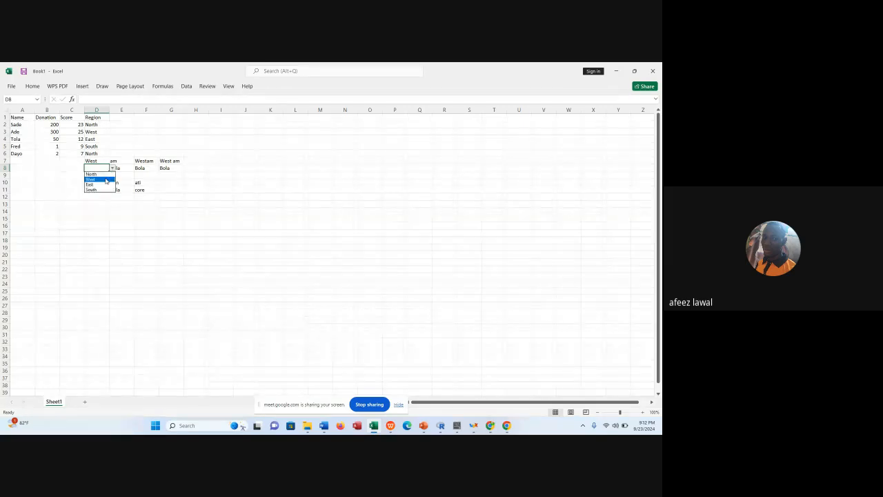
{"action": "left_click", "coordinate": [105, 179]}
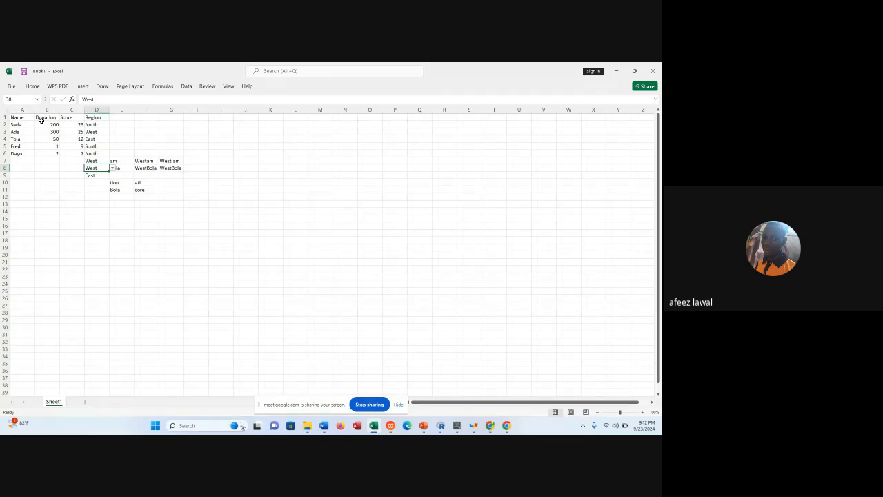
Sort the table in A1:D6 by Score on cell values, from smallest to largest.
{"action": "left_click_drag", "start_coordinate": [21, 117], "coordinate": [94, 152]}
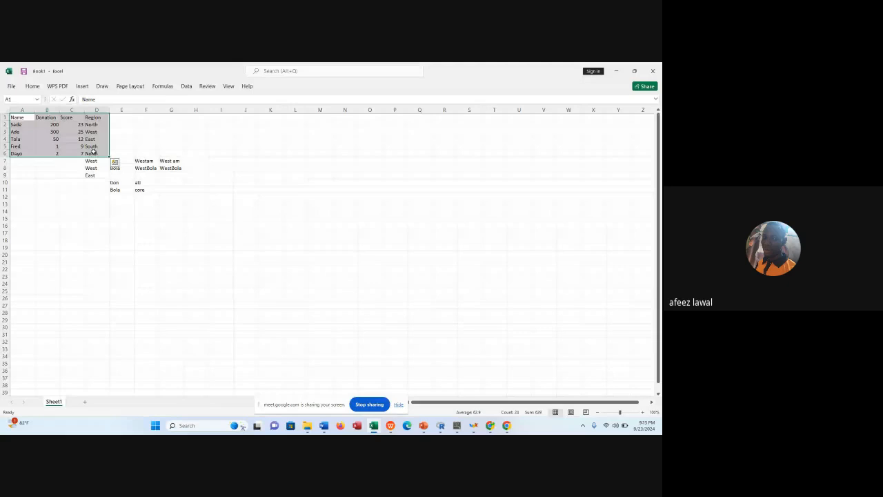
{"action": "left_click", "coordinate": [39, 89]}
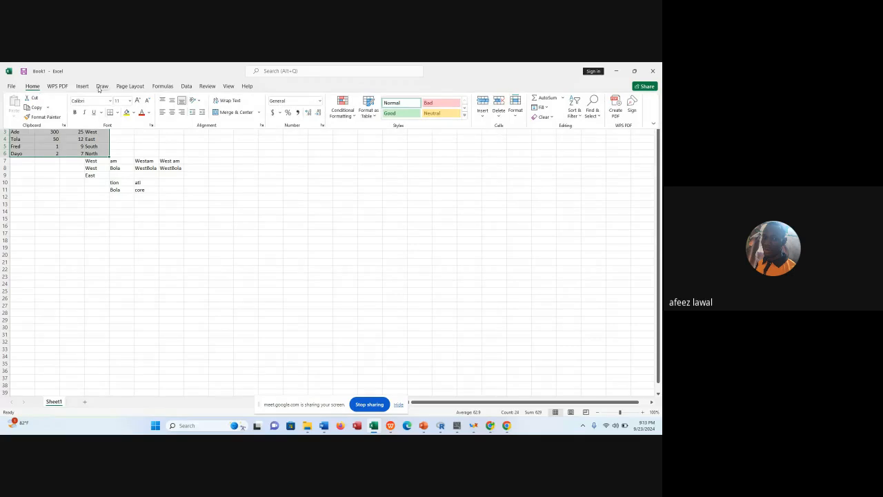
{"action": "left_click", "coordinate": [186, 86]}
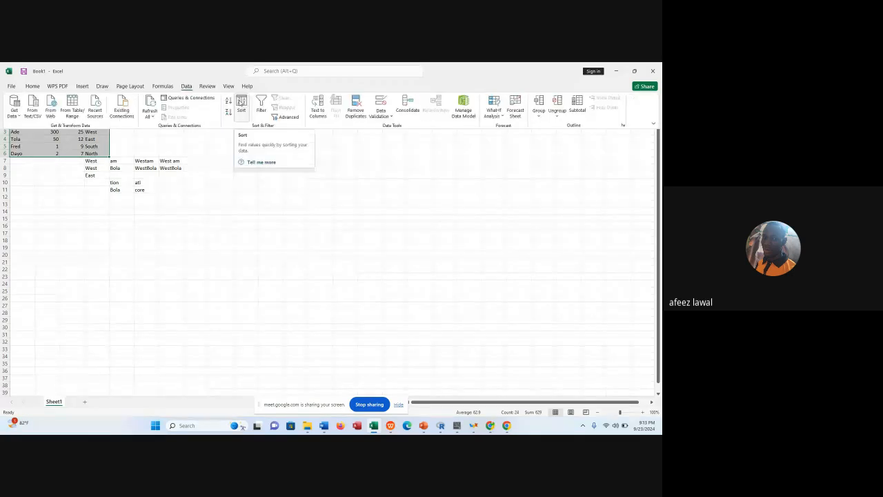
{"action": "left_click", "coordinate": [240, 102]}
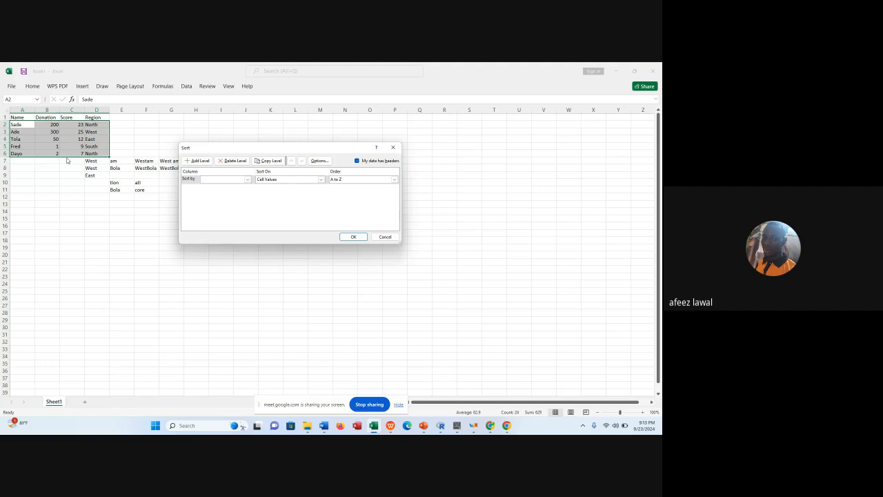
{"action": "left_click", "coordinate": [232, 180]}
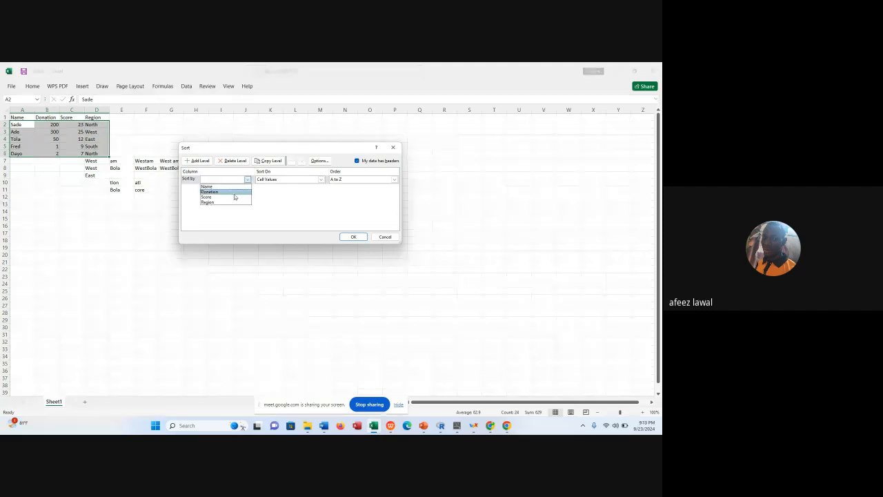
{"action": "left_click", "coordinate": [234, 197]}
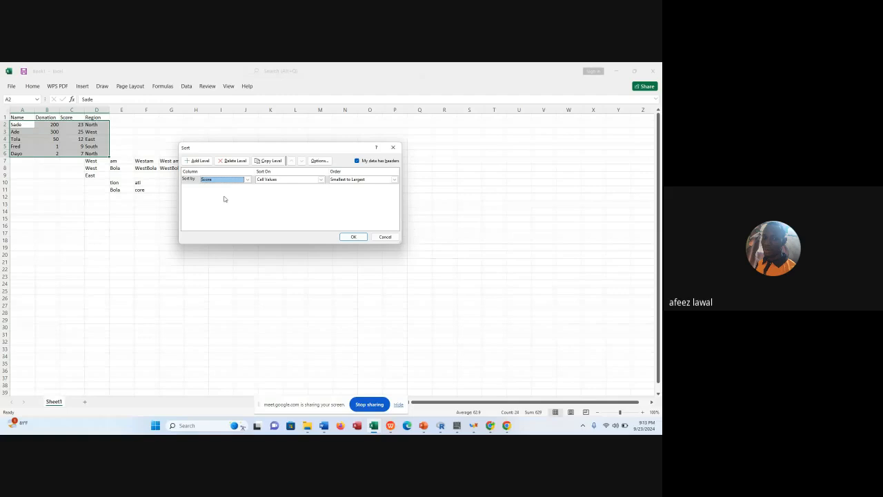
{"action": "left_click", "coordinate": [348, 237]}
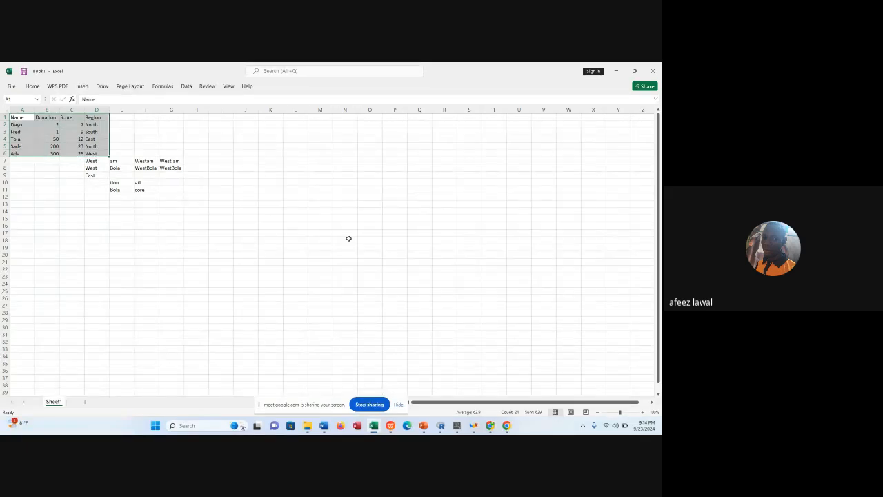
{"action": "left_click", "coordinate": [225, 198]}
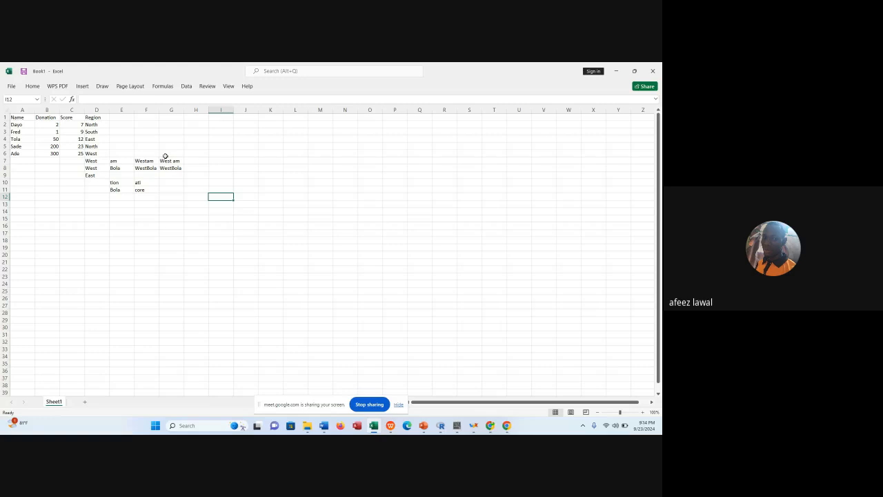
Undo the Score sort and redo it to compare the row order before and after.
{"action": "key", "text": "ctrl+z"}
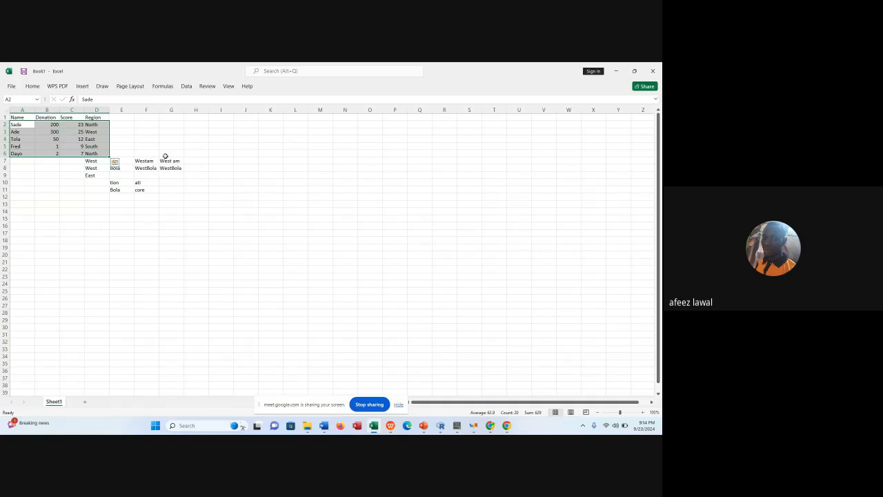
{"action": "key", "text": "ctrl+y"}
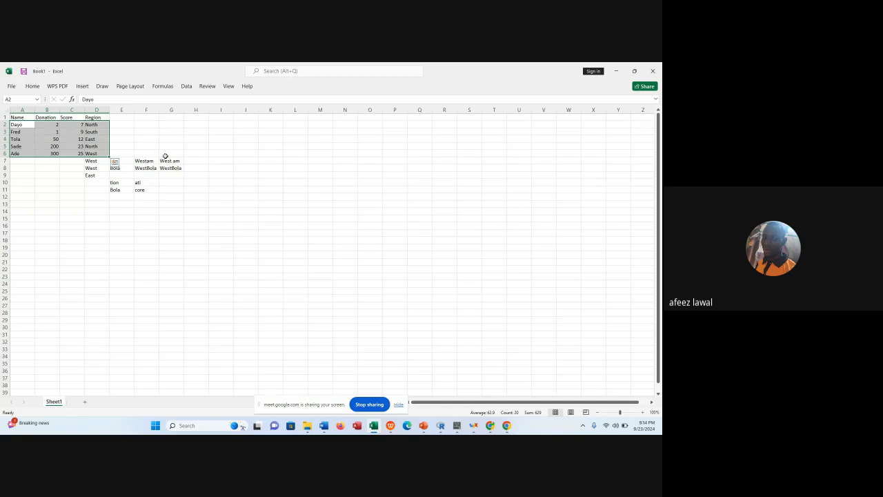
{"action": "key", "text": "ctrl+Home"}
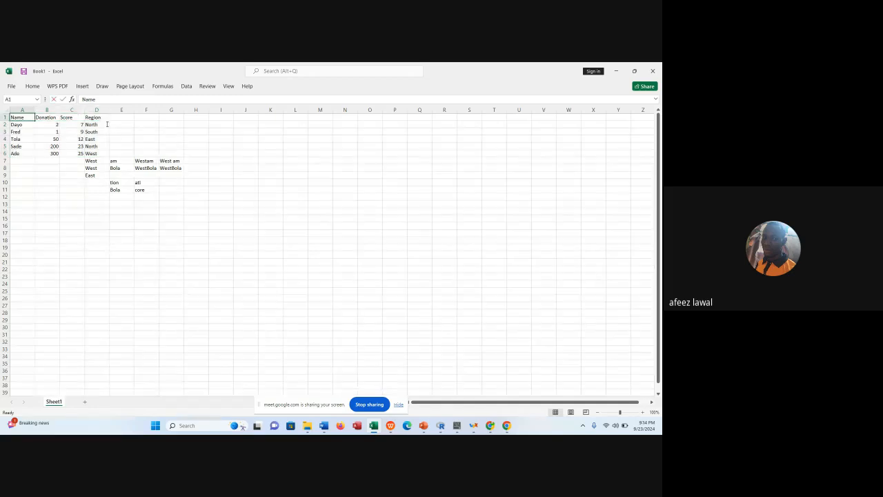
{"action": "left_click", "coordinate": [36, 131]}
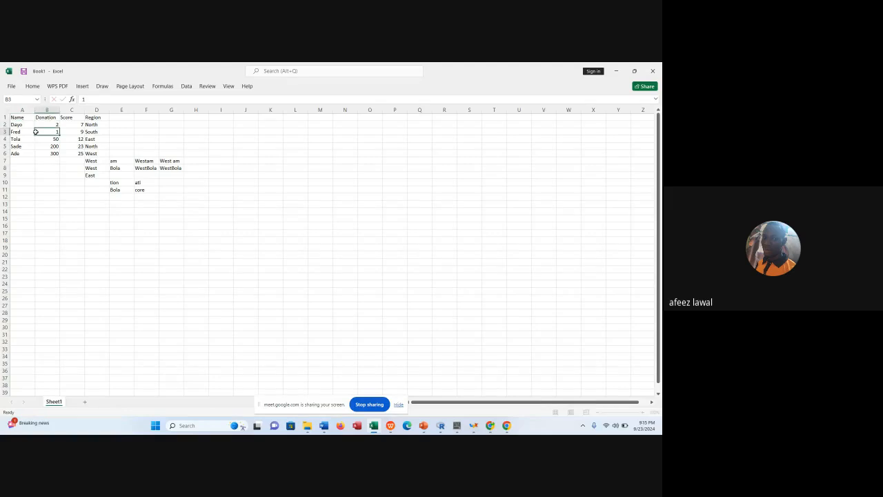
Sort the table in A1:D6 by Donation on cell values, from smallest to largest.
{"action": "left_click_drag", "start_coordinate": [21, 118], "coordinate": [92, 149]}
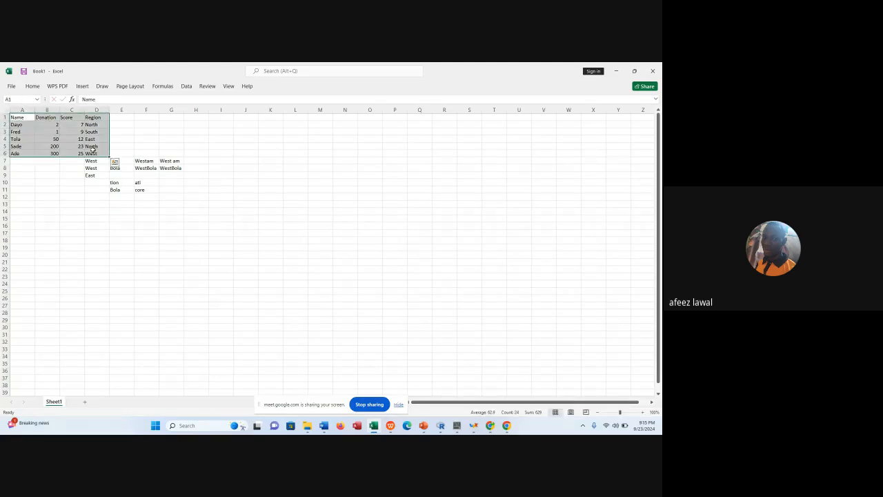
{"action": "left_click", "coordinate": [185, 87]}
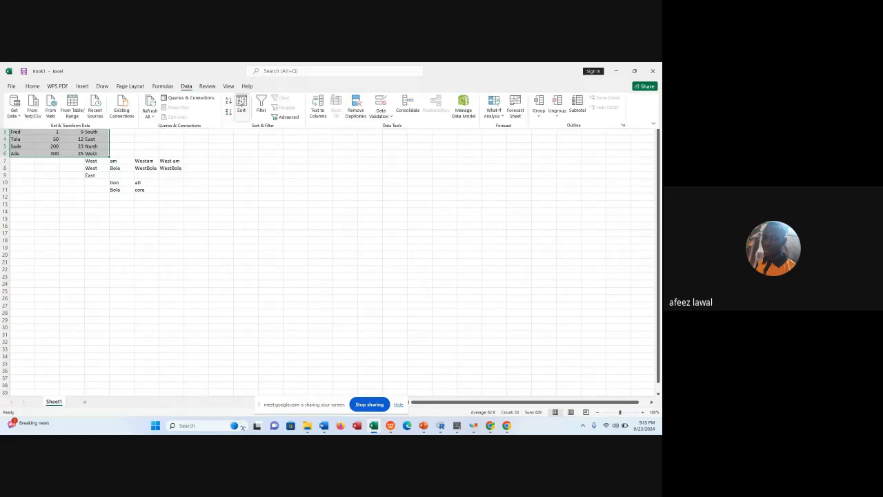
{"action": "left_click", "coordinate": [241, 105]}
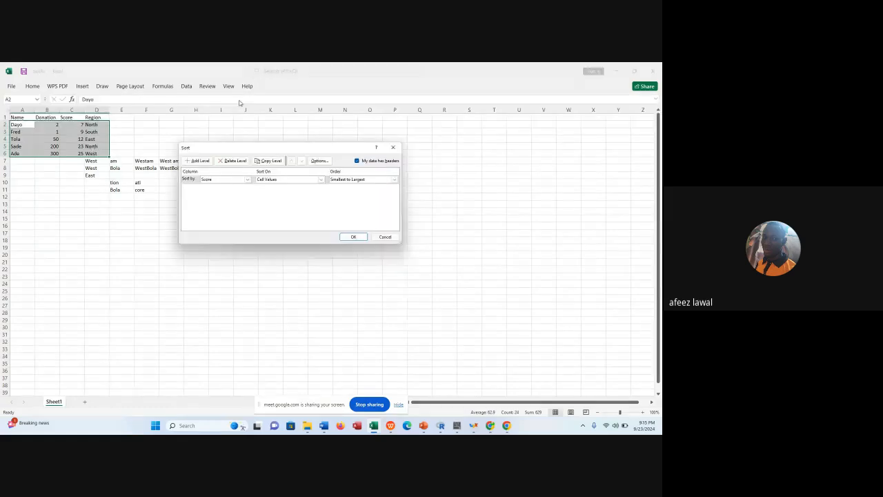
{"action": "left_click", "coordinate": [247, 179]}
{"action": "left_click", "coordinate": [243, 192]}
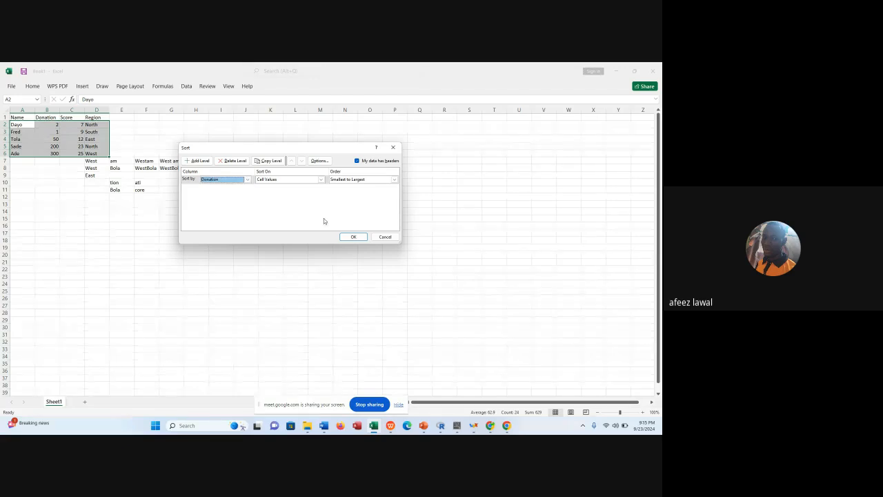
{"action": "left_click", "coordinate": [352, 238]}
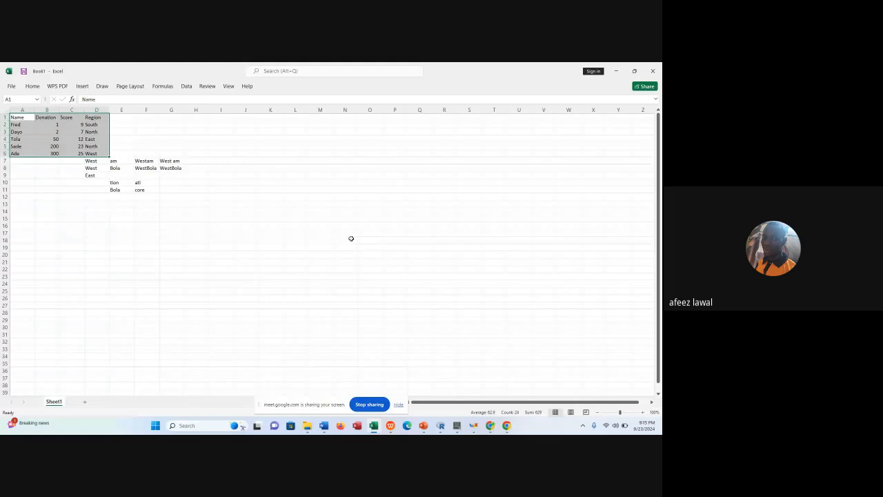
{"action": "left_click", "coordinate": [85, 139]}
Add filters to the header row of the table in A1:D6.
{"action": "left_click", "coordinate": [28, 118]}
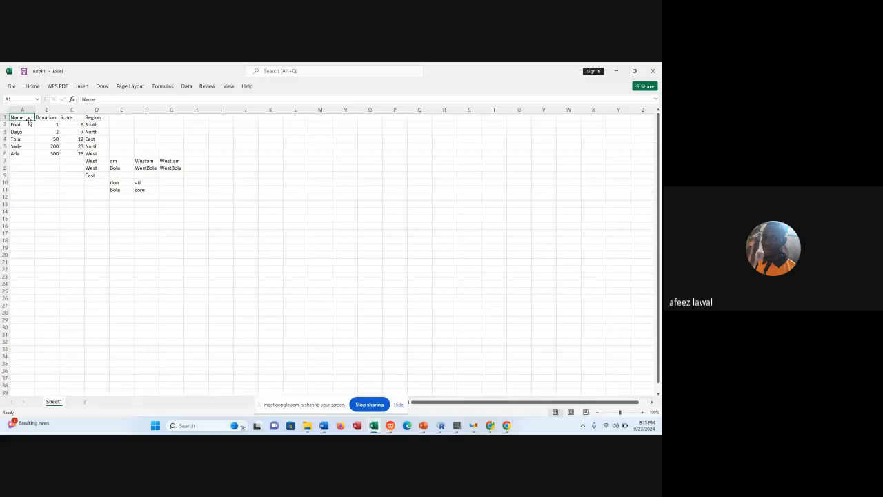
{"action": "left_click_drag", "start_coordinate": [29, 122], "coordinate": [97, 153]}
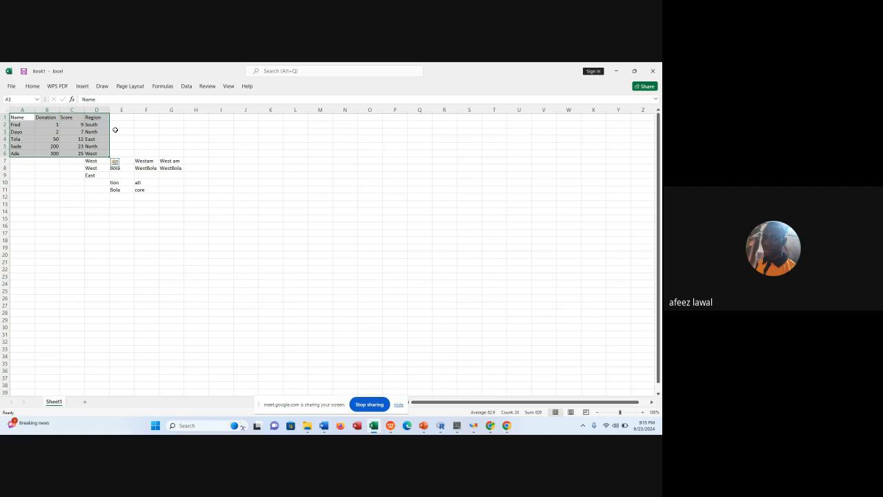
{"action": "left_click", "coordinate": [186, 86]}
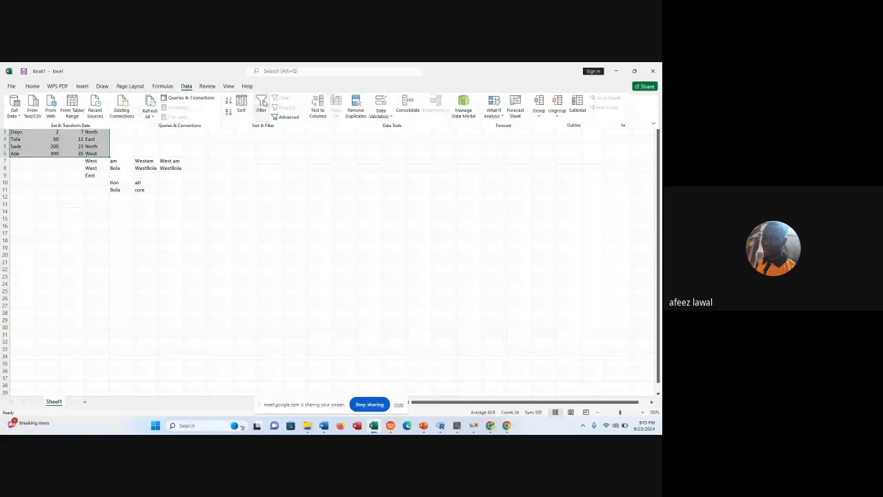
{"action": "left_click", "coordinate": [262, 105]}
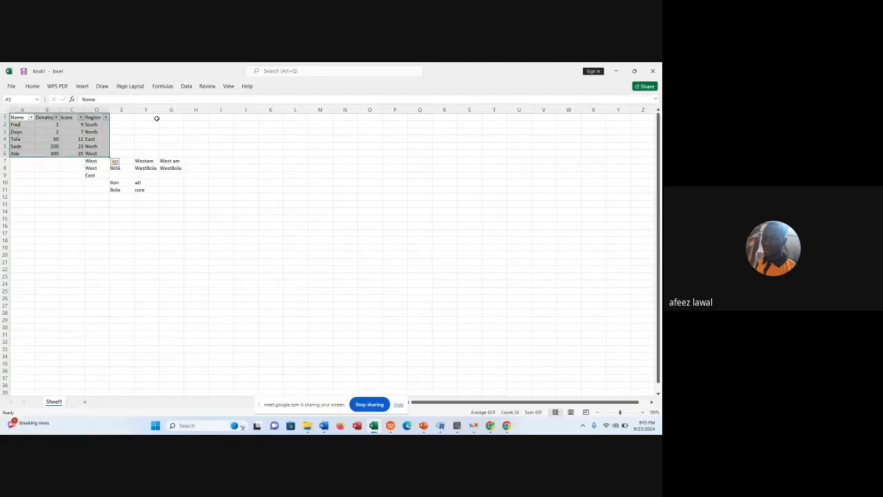
Filter the Donation column to exclude the values 1 and 2.
{"action": "left_click", "coordinate": [31, 124]}
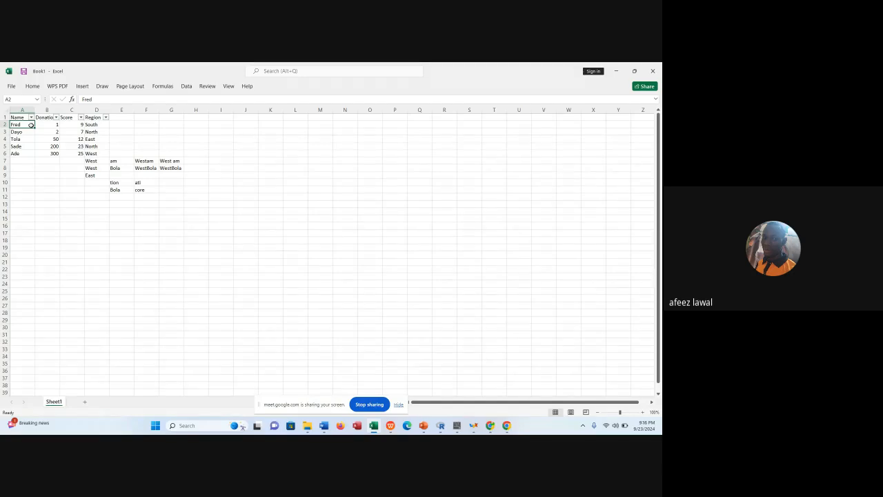
{"action": "left_click", "coordinate": [67, 124]}
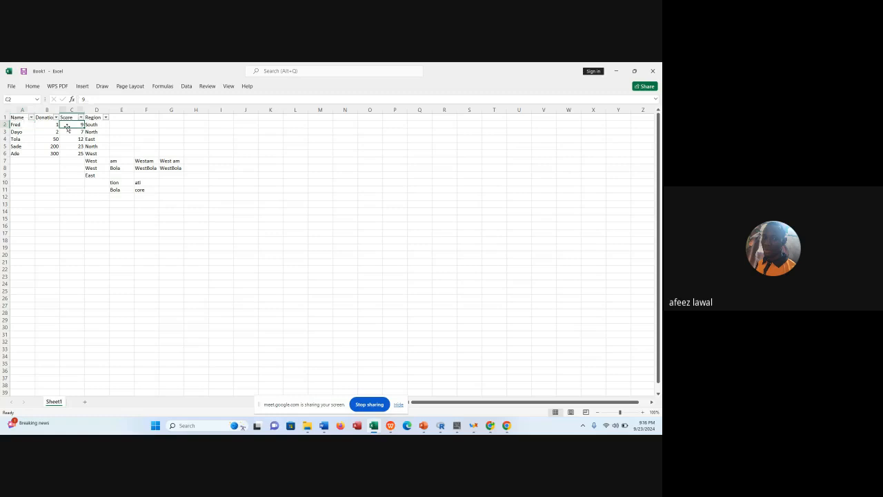
{"action": "left_click", "coordinate": [56, 118]}
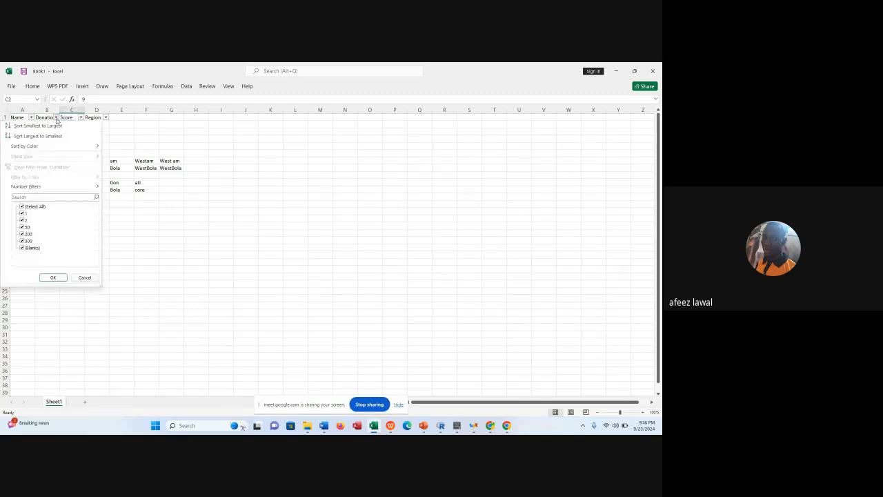
{"action": "left_click", "coordinate": [23, 213]}
{"action": "left_click", "coordinate": [22, 220]}
{"action": "left_click", "coordinate": [53, 276]}
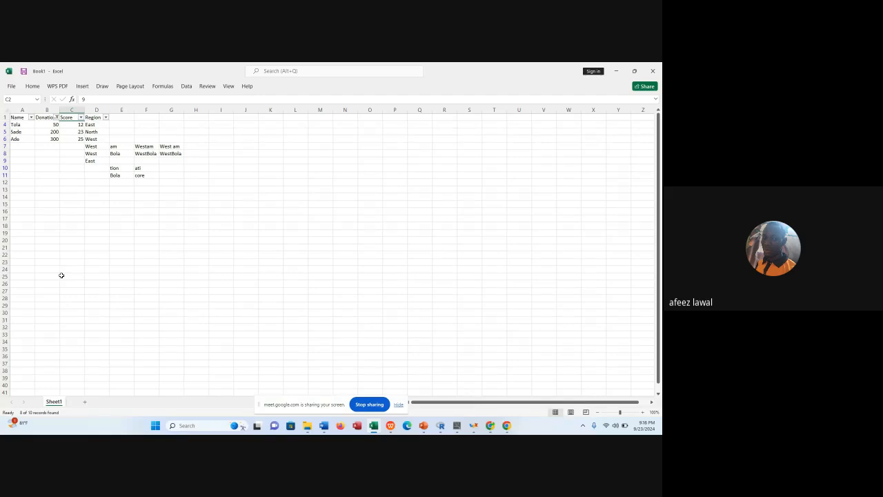
Remove the Donation filter so that every row of the table is included again.
{"action": "left_click", "coordinate": [56, 117]}
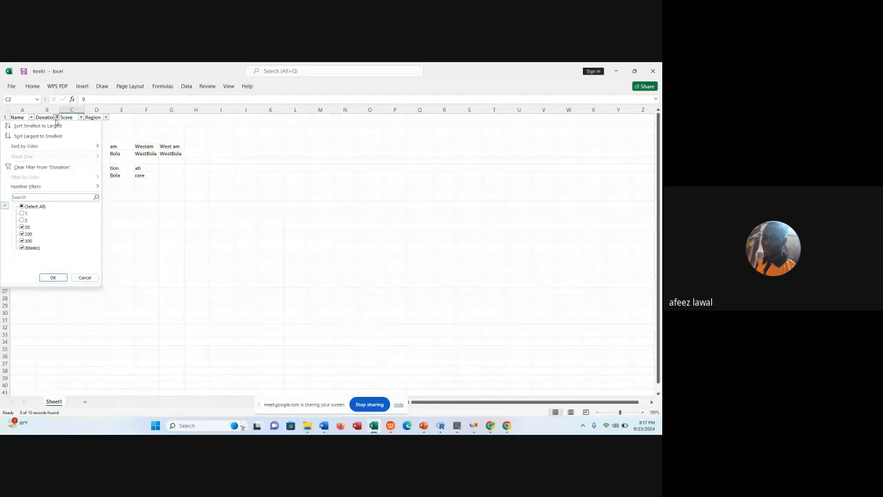
{"action": "left_click", "coordinate": [18, 198]}
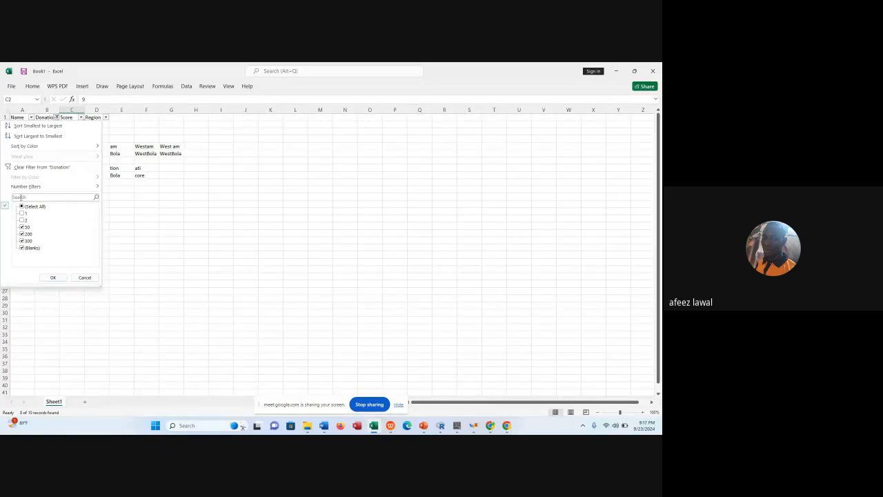
{"action": "left_click", "coordinate": [22, 214]}
{"action": "left_click", "coordinate": [51, 277]}
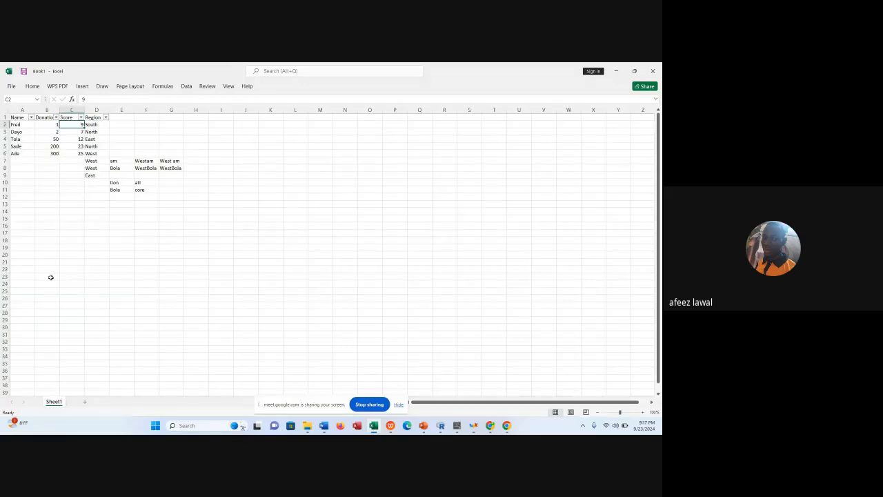
Filter the Score column to exclude the values 7 and 9.
{"action": "left_click", "coordinate": [81, 118]}
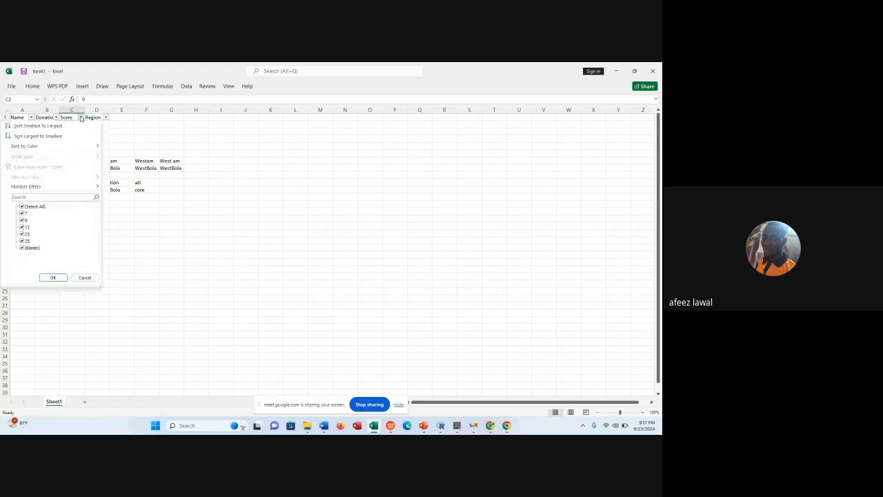
{"action": "left_click", "coordinate": [23, 213]}
{"action": "left_click", "coordinate": [24, 221]}
{"action": "left_click", "coordinate": [52, 277]}
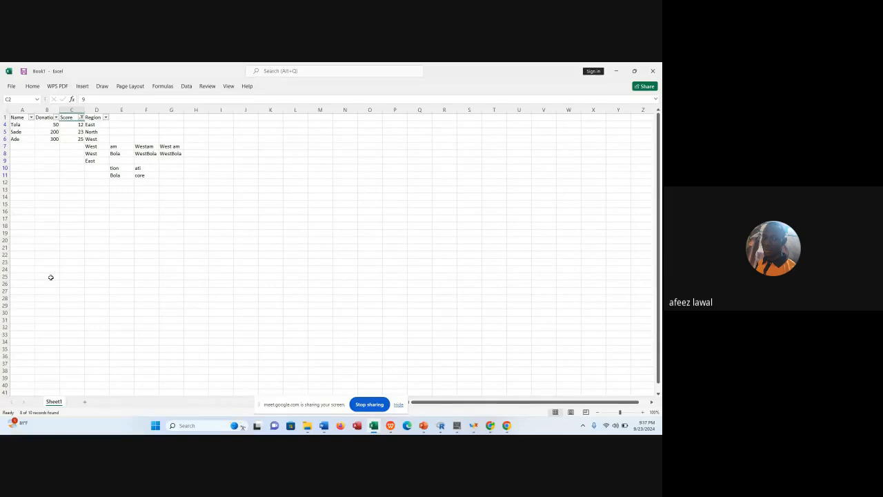
Filter the Region column to exclude North and West, keeping East and blanks.
{"action": "left_click", "coordinate": [105, 118]}
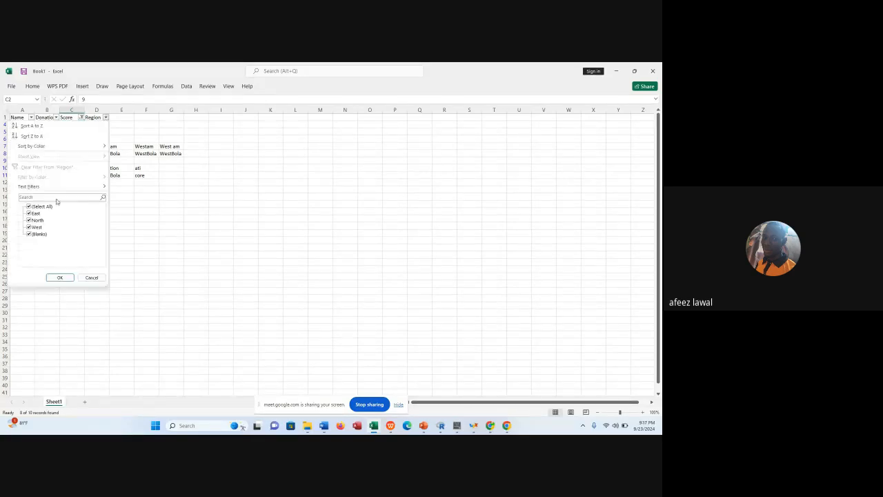
{"action": "left_click", "coordinate": [29, 220]}
{"action": "left_click", "coordinate": [29, 227]}
{"action": "left_click", "coordinate": [57, 276]}
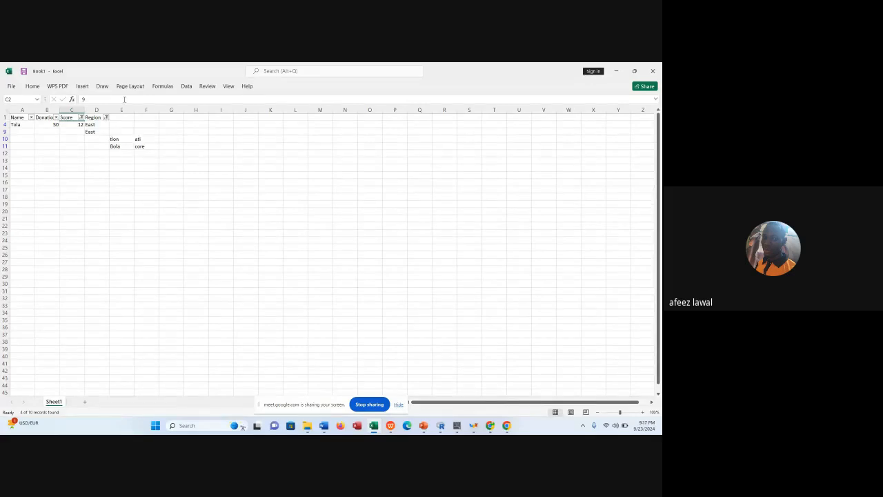
Reset the Region and Score filters to include all values.
{"action": "left_click", "coordinate": [106, 118]}
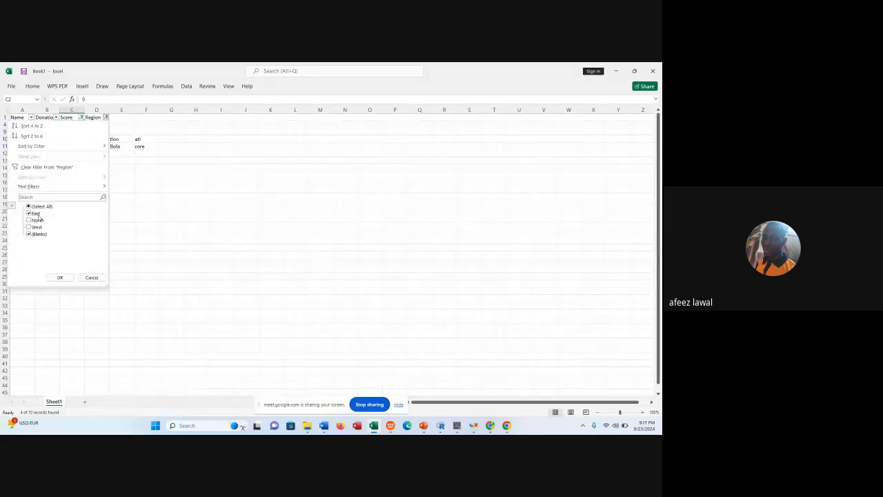
{"action": "left_click", "coordinate": [39, 219]}
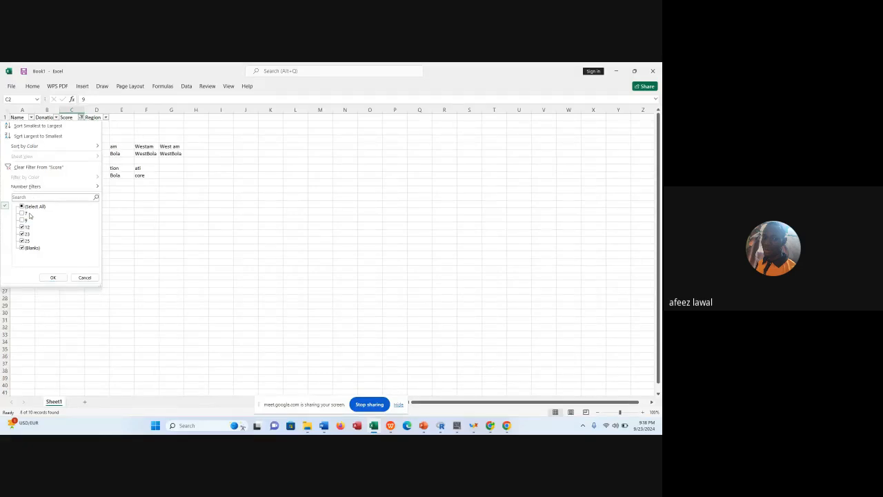
{"action": "left_click", "coordinate": [30, 207]}
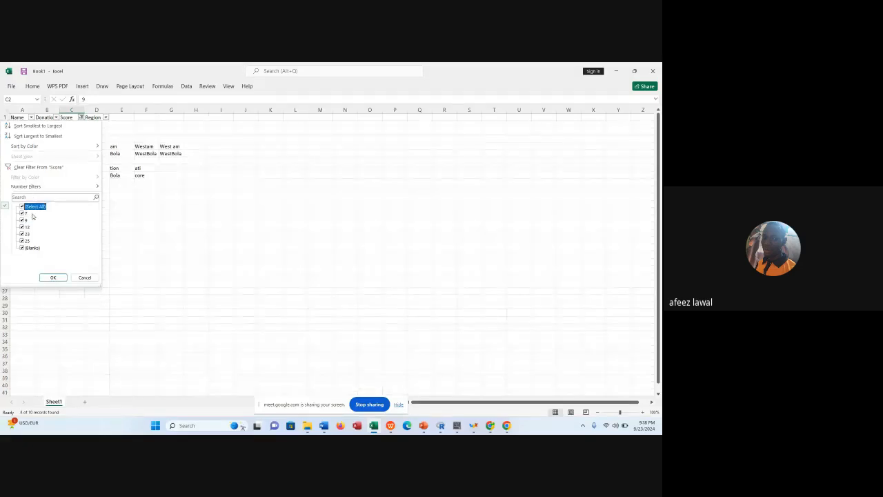
{"action": "left_click", "coordinate": [52, 277]}
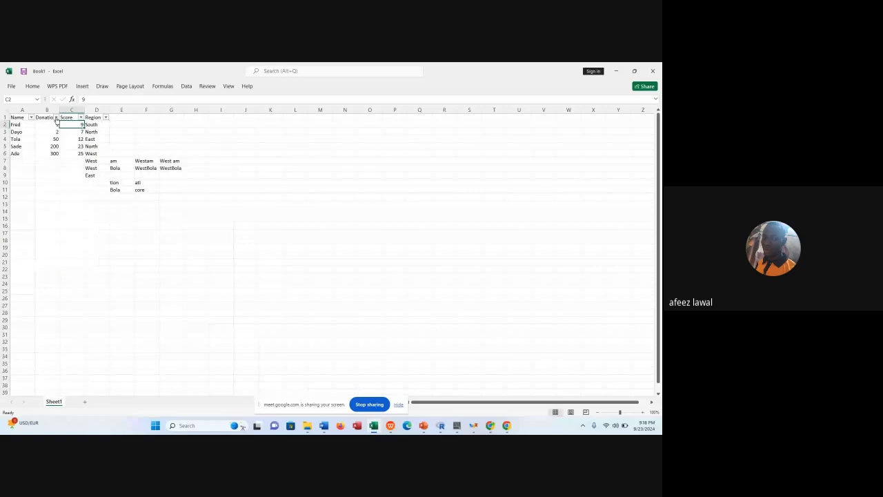
{"action": "left_click", "coordinate": [56, 118]}
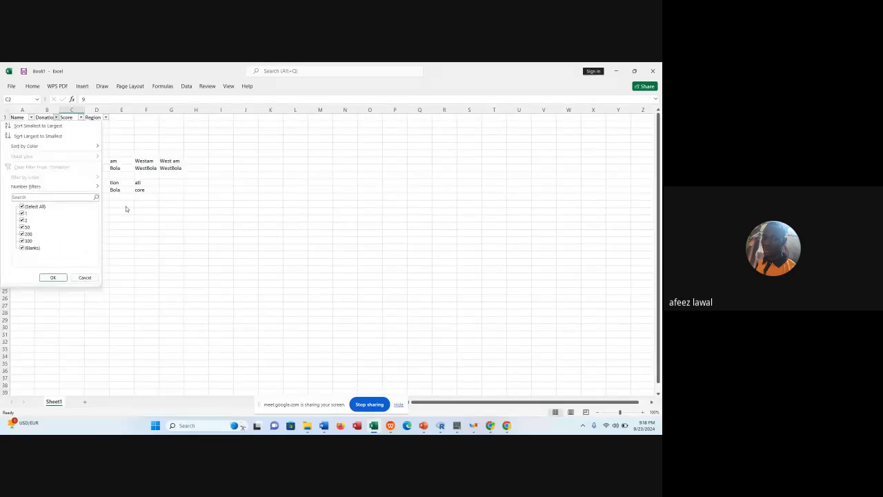
{"action": "left_click", "coordinate": [125, 207]}
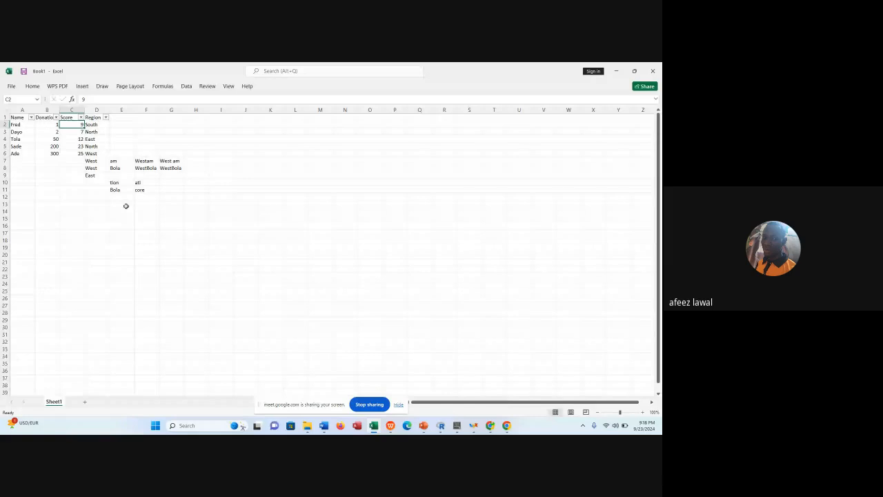
Make the text in cell E7 bold and give it a red font colour.
{"action": "left_click", "coordinate": [117, 160]}
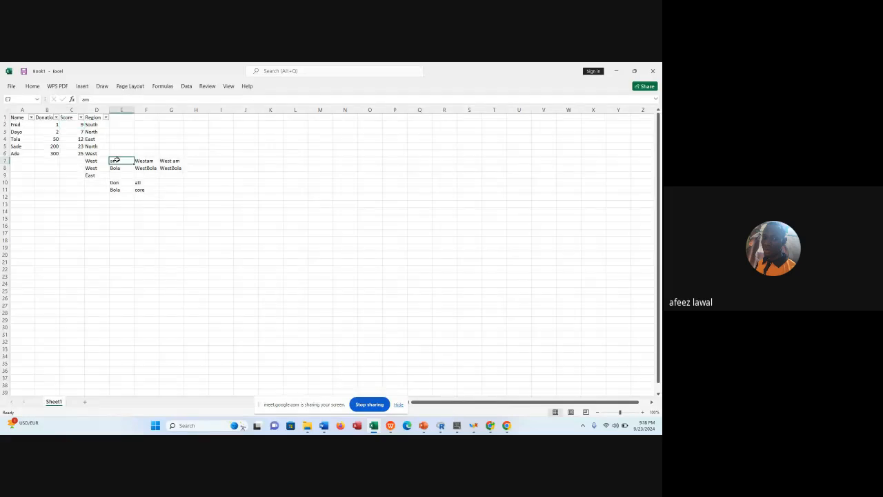
{"action": "left_click", "coordinate": [32, 86]}
{"action": "left_click", "coordinate": [653, 125]}
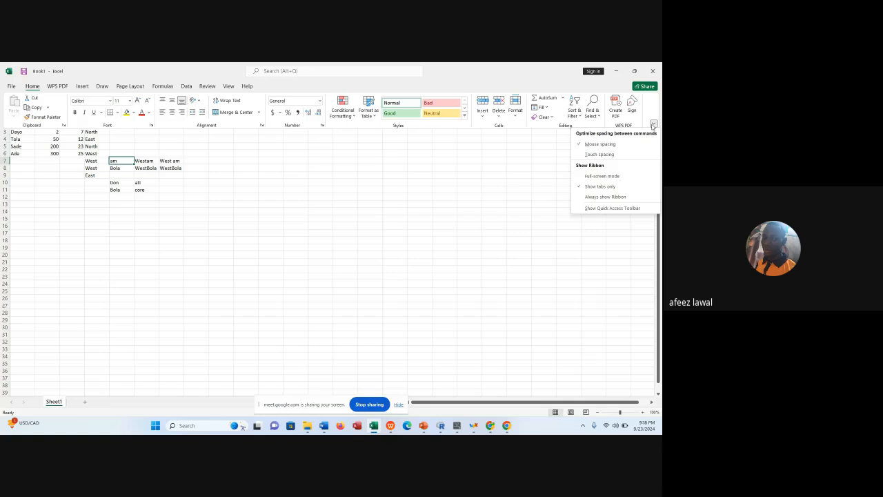
{"action": "left_click", "coordinate": [606, 197]}
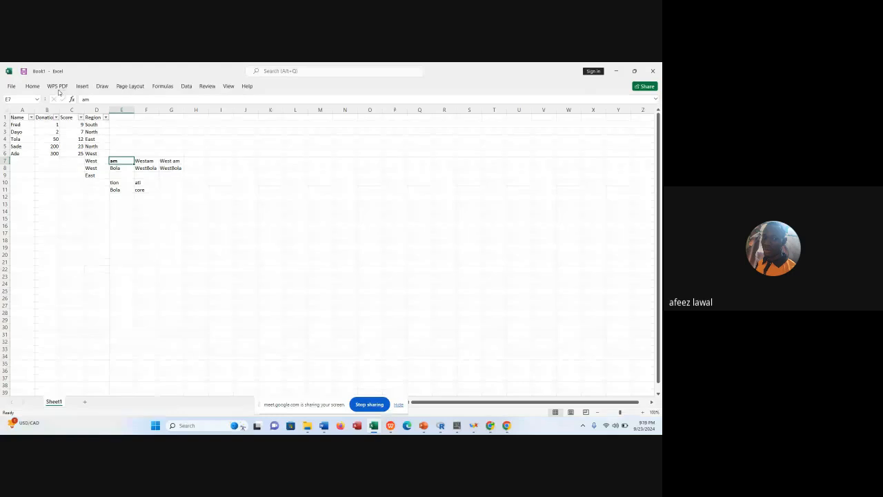
{"action": "left_click", "coordinate": [33, 86]}
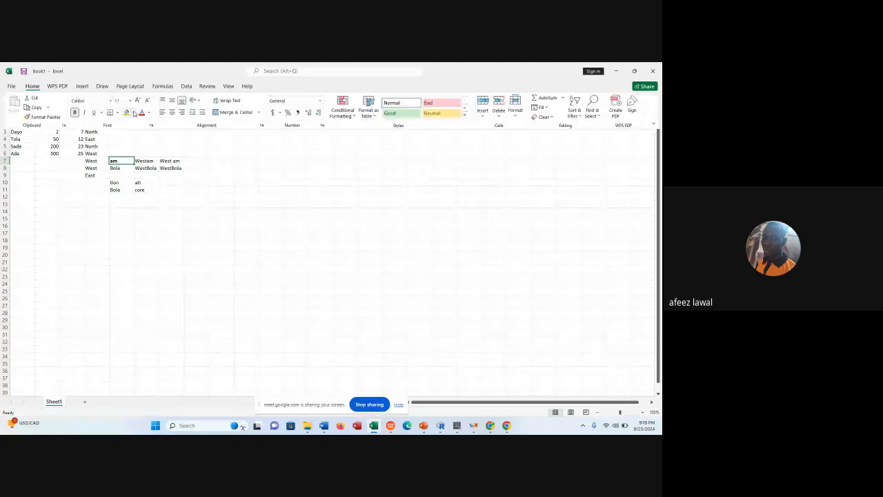
{"action": "left_click", "coordinate": [141, 114]}
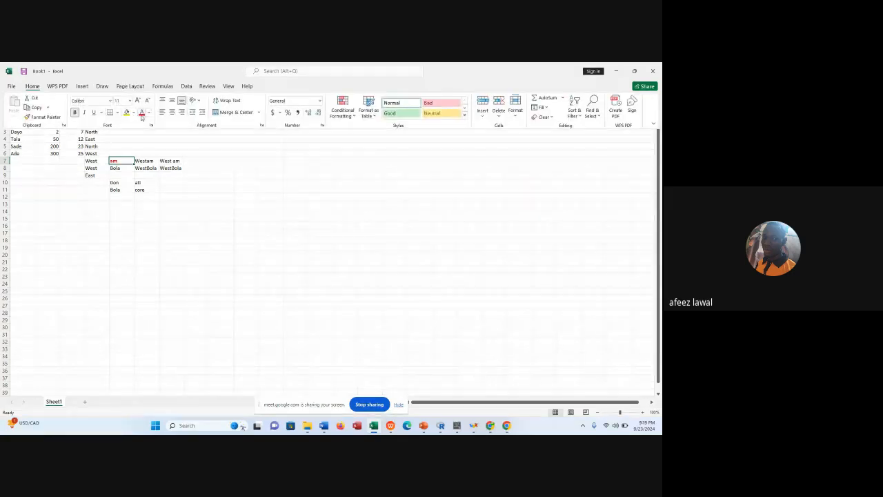
{"action": "left_click", "coordinate": [179, 162]}
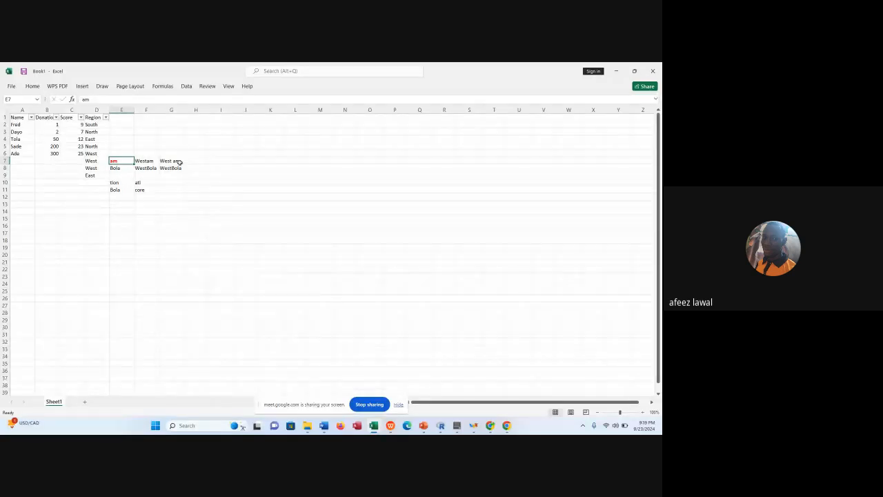
Set up a Greater Than highlight rule for A1:D6 with a threshold of 100 and Light Red Fill with Dark Red Text.
{"action": "left_click", "coordinate": [21, 117]}
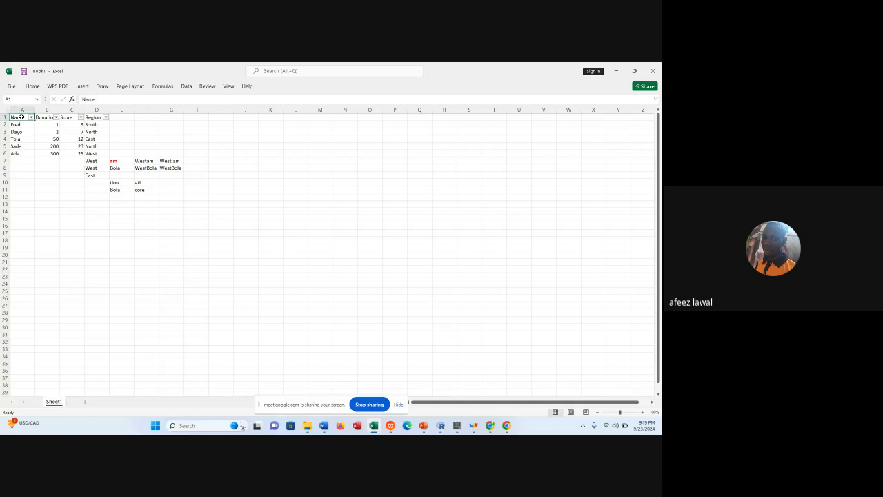
{"action": "left_click_drag", "start_coordinate": [22, 117], "coordinate": [94, 154]}
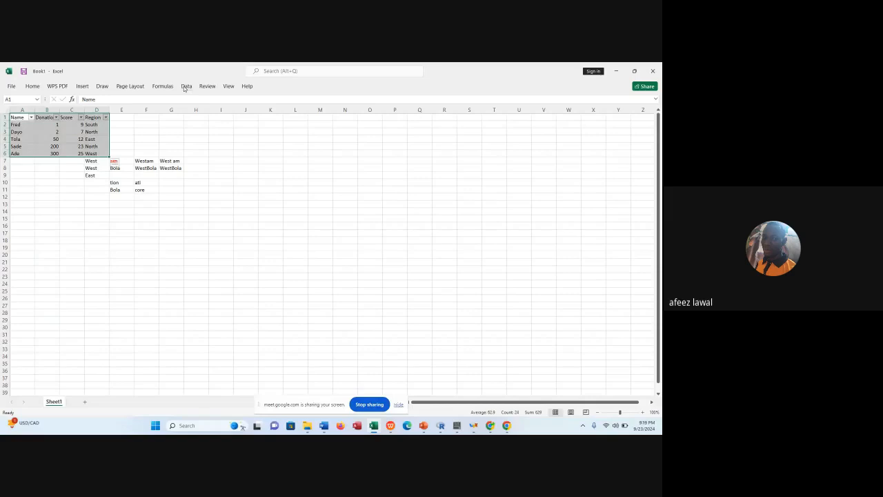
{"action": "left_click", "coordinate": [33, 87]}
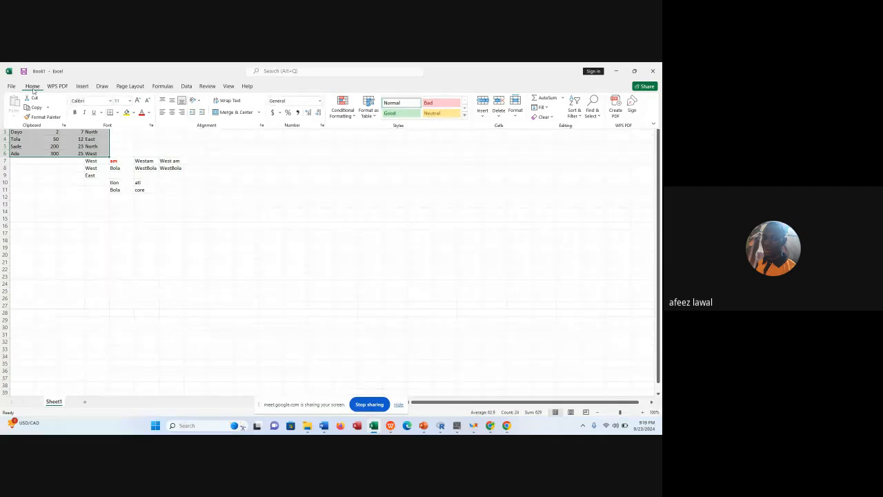
{"action": "left_click", "coordinate": [356, 121]}
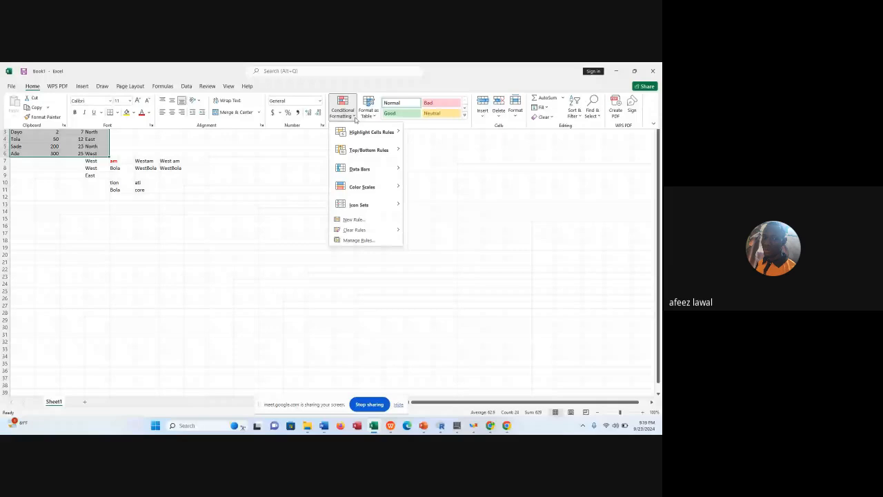
{"action": "mouse_move", "coordinate": [367, 130]}
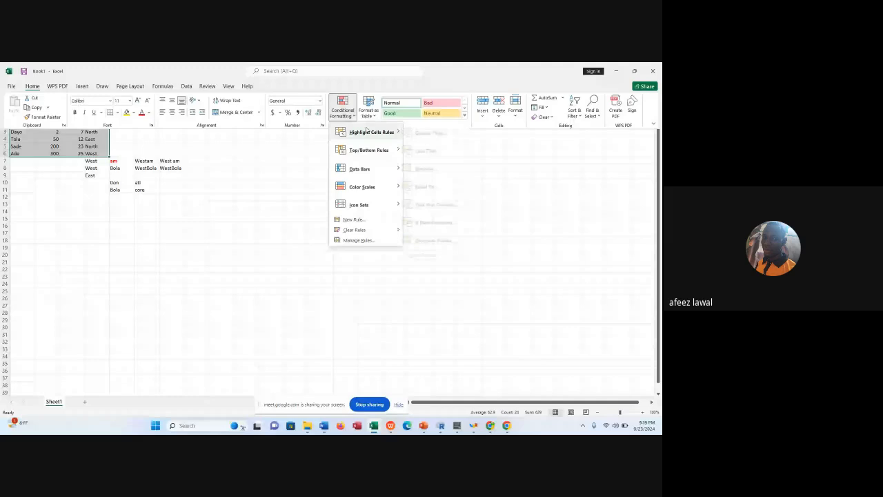
{"action": "left_click", "coordinate": [423, 134]}
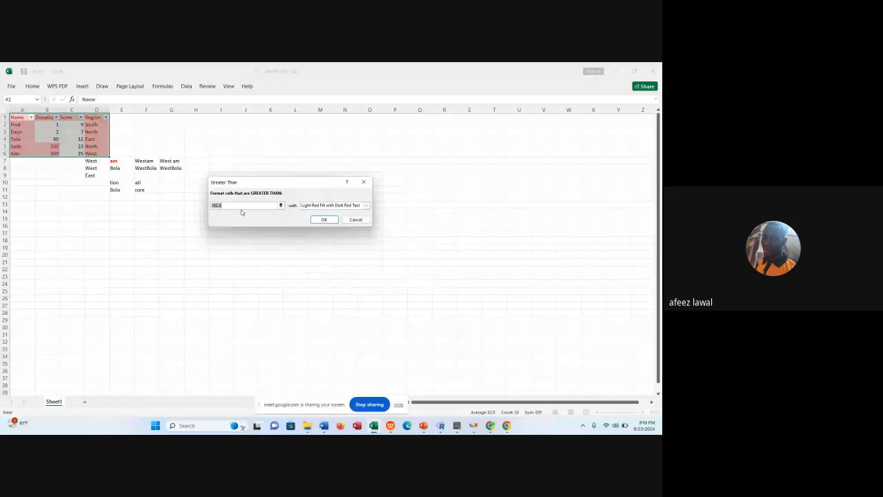
{"action": "type", "text": "15"}
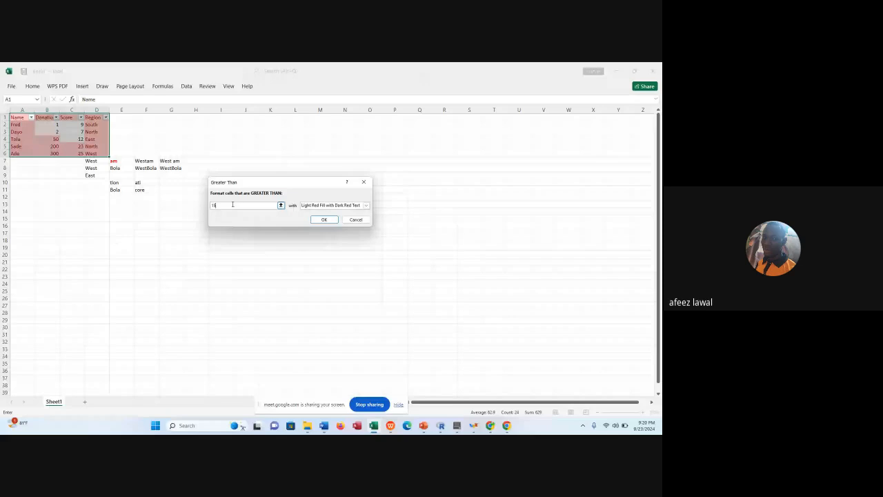
{"action": "key", "text": "BackSpace"}
{"action": "key", "text": "BackSpace"}
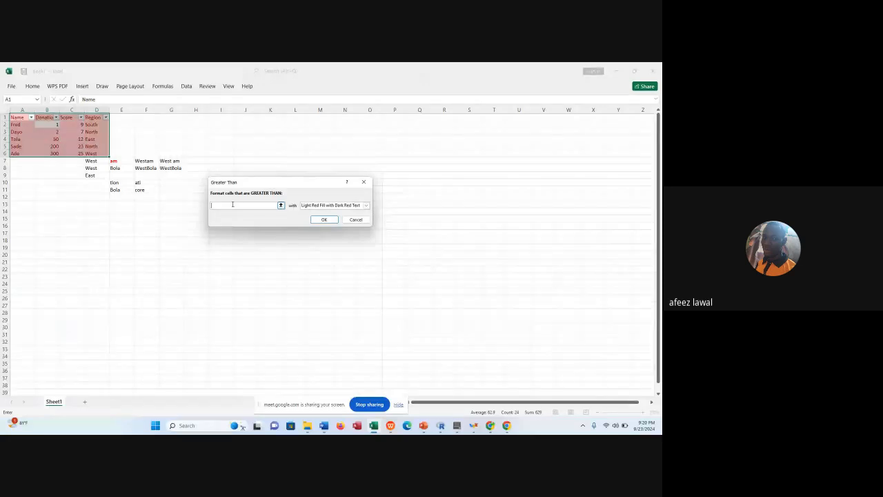
{"action": "type", "text": "10"}
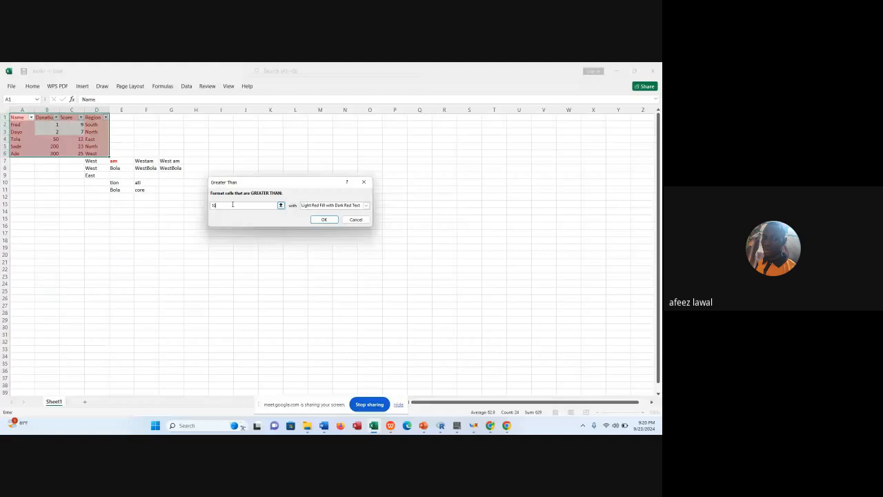
{"action": "type", "text": "0"}
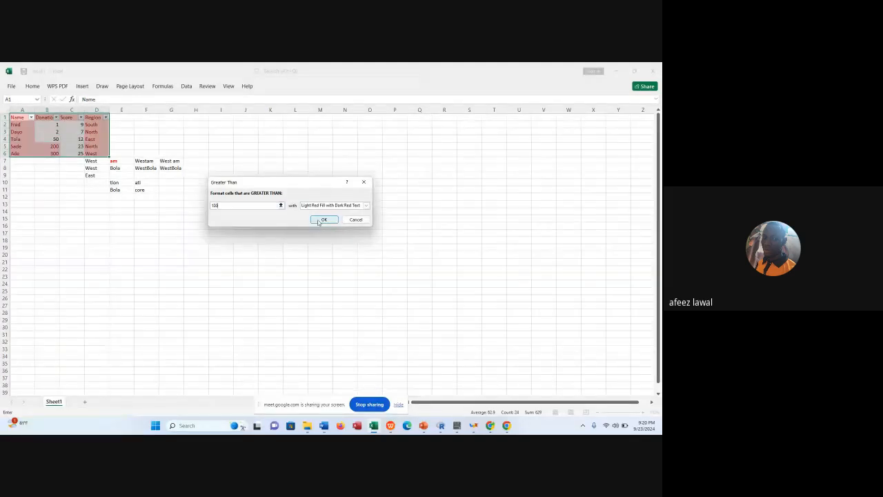
Set the Greater Than rule's threshold for A1:D6 to 1.
{"action": "left_click", "coordinate": [246, 233]}
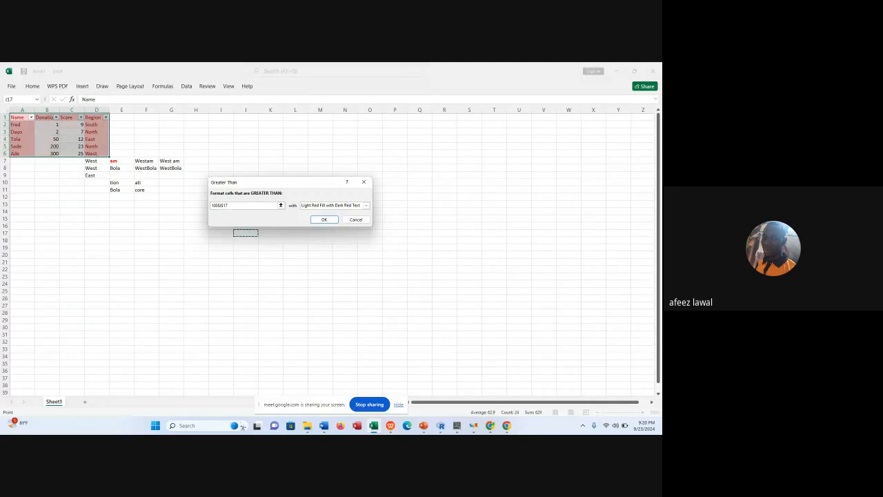
{"action": "key", "text": "BackSpace"}
{"action": "key", "text": "BackSpace"}
{"action": "key", "text": "BackSpace"}
{"action": "key", "text": "BackSpace"}
{"action": "key", "text": "BackSpace"}
{"action": "key", "text": "BackSpace"}
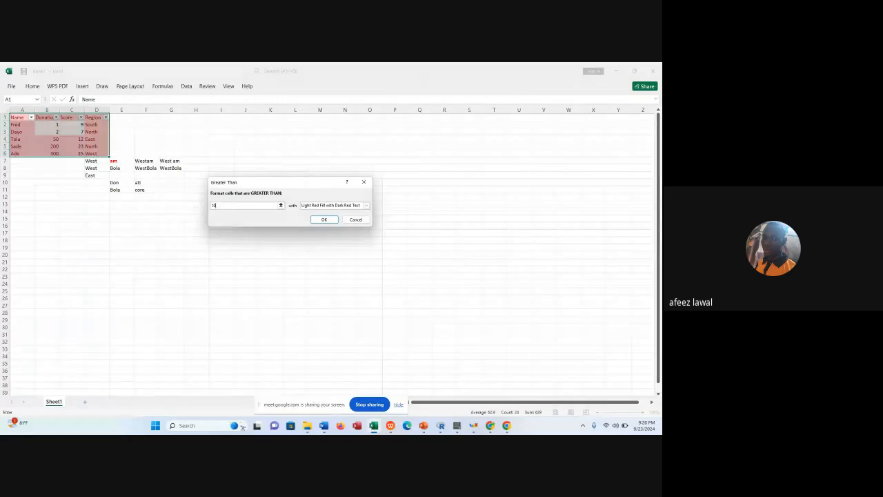
{"action": "key", "text": "BackSpace"}
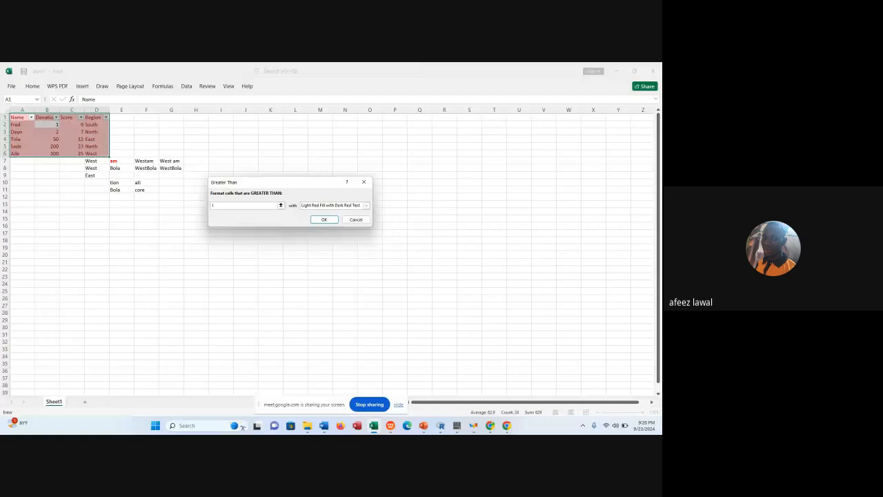
Apply the Greater Than rule to A1:D6 with a yellow fill and dark yellow text, and undo it.
{"action": "left_click", "coordinate": [366, 206]}
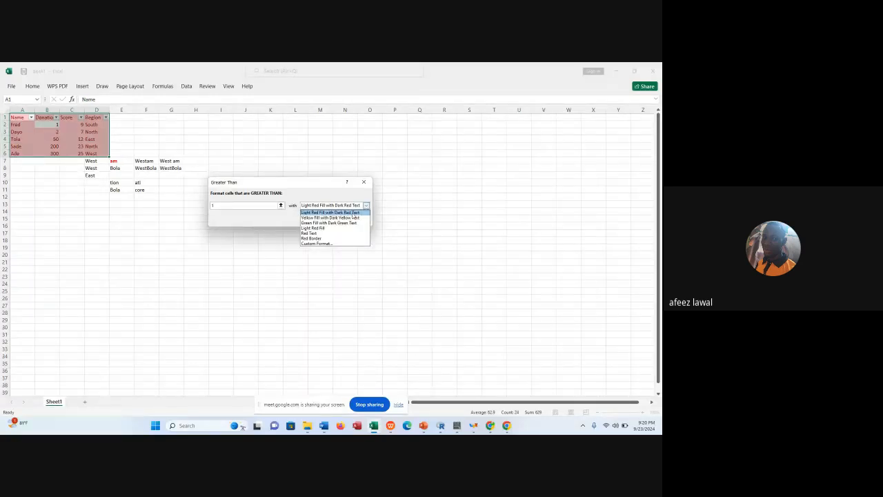
{"action": "left_click", "coordinate": [341, 222]}
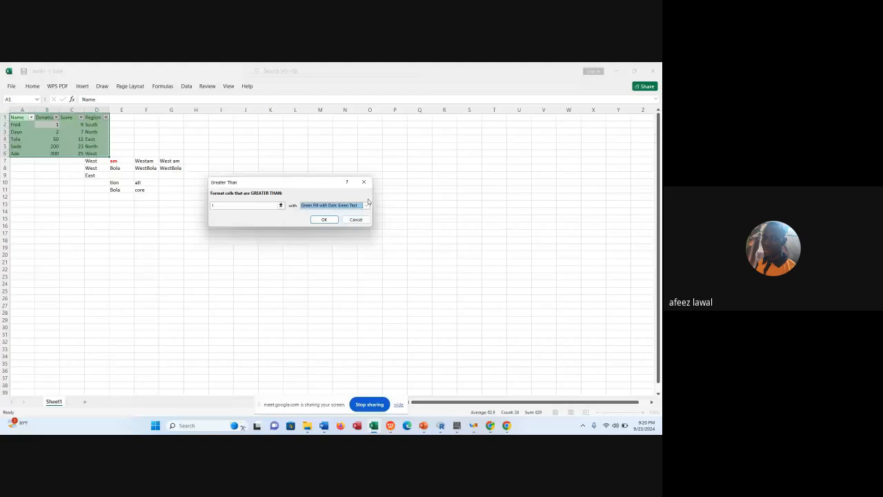
{"action": "left_click", "coordinate": [320, 218]}
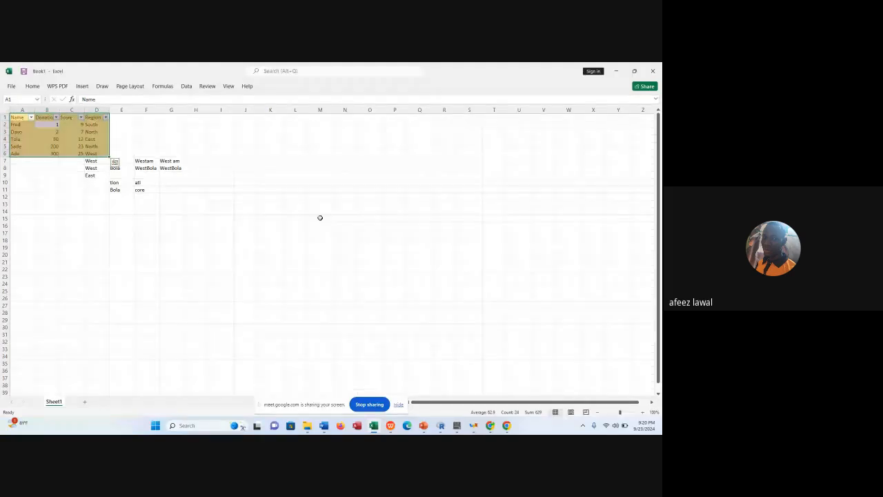
{"action": "left_click", "coordinate": [171, 160]}
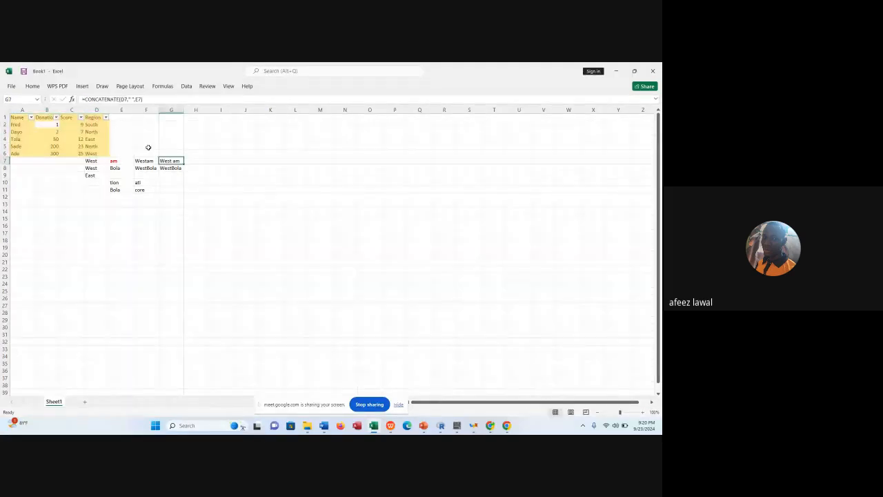
{"action": "key", "text": "ctrl+z"}
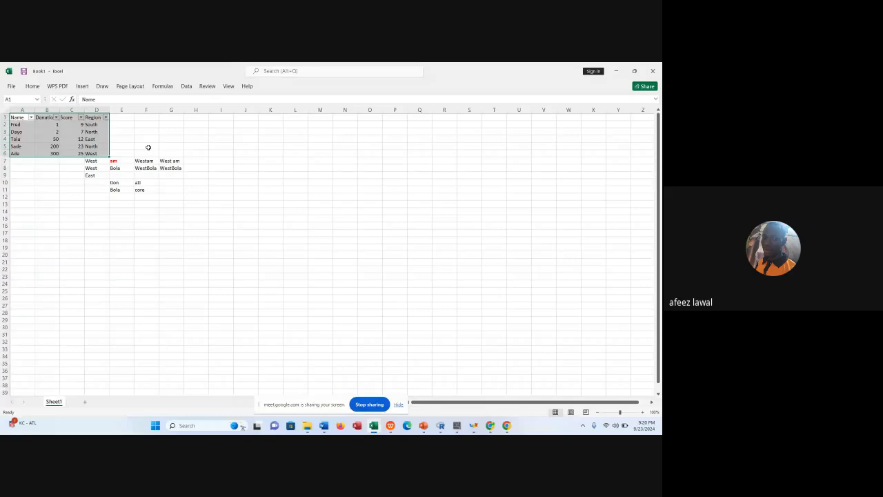
{"action": "left_click", "coordinate": [112, 140]}
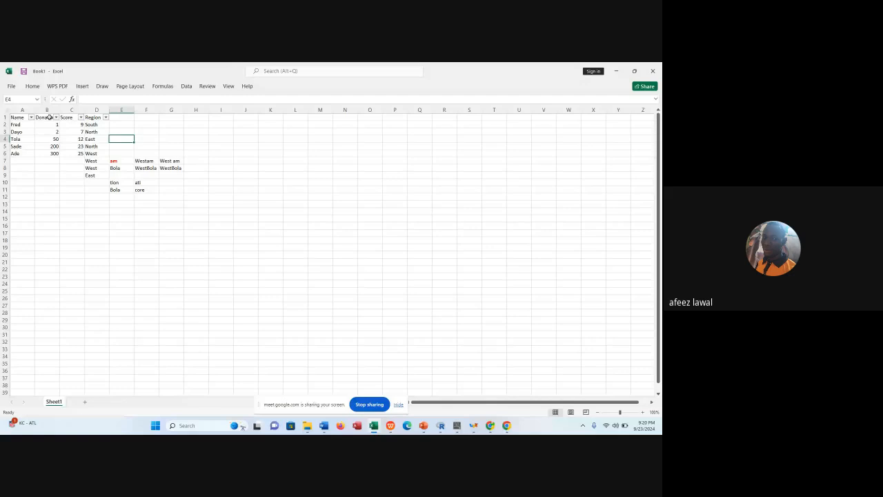
Set up a Greater Than highlight rule for the Donation cells B1:B6 with a threshold of 80.
{"action": "left_click_drag", "start_coordinate": [50, 117], "coordinate": [51, 150]}
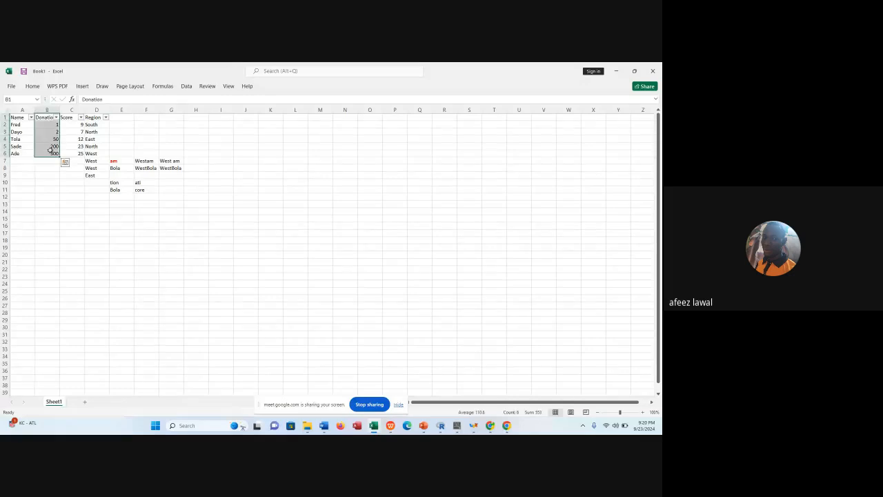
{"action": "left_click", "coordinate": [35, 87]}
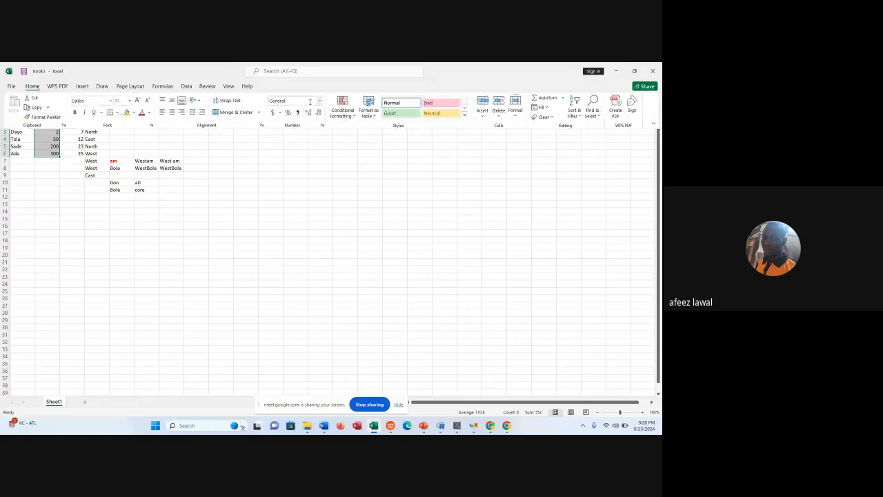
{"action": "left_click", "coordinate": [342, 109]}
{"action": "mouse_move", "coordinate": [373, 131]}
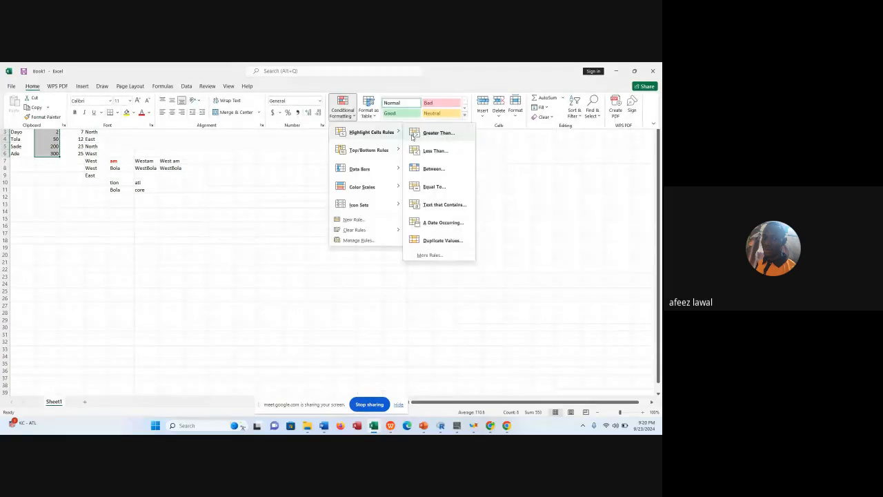
{"action": "left_click", "coordinate": [435, 132]}
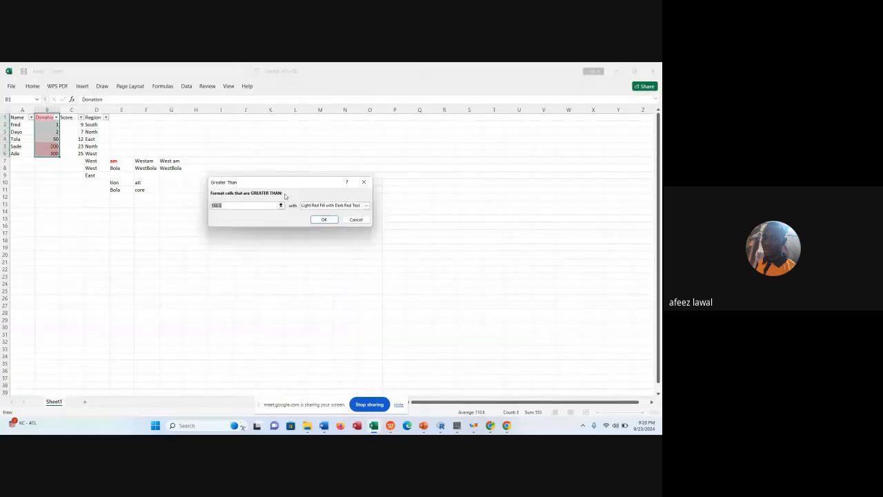
{"action": "left_click", "coordinate": [241, 205]}
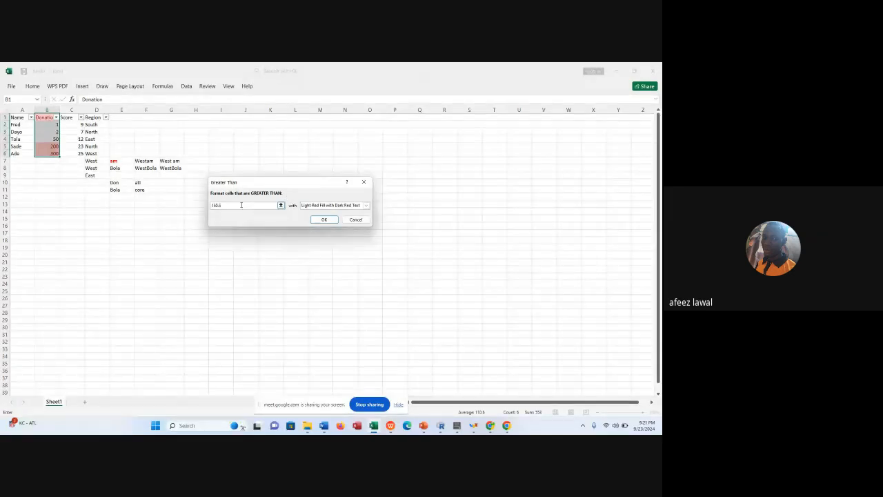
{"action": "key", "text": "BackSpace"}
{"action": "key", "text": "BackSpace"}
{"action": "key", "text": "BackSpace"}
{"action": "key", "text": "BackSpace"}
{"action": "key", "text": "BackSpace"}
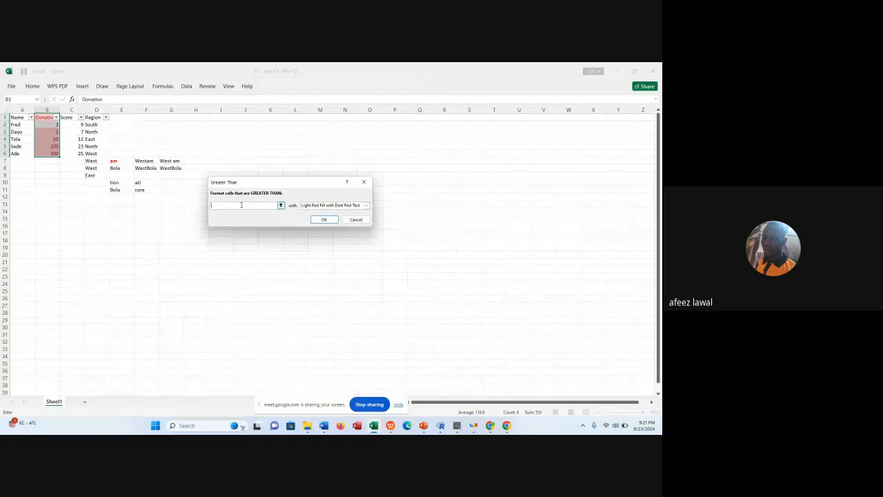
{"action": "type", "text": "80"}
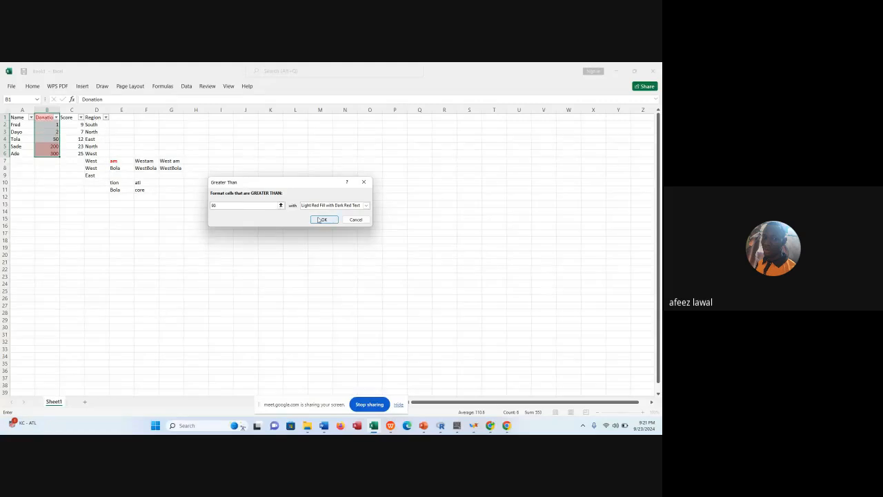
Give the Donation highlight rule a custom format with a light green fill and apply it.
{"action": "left_click", "coordinate": [364, 205]}
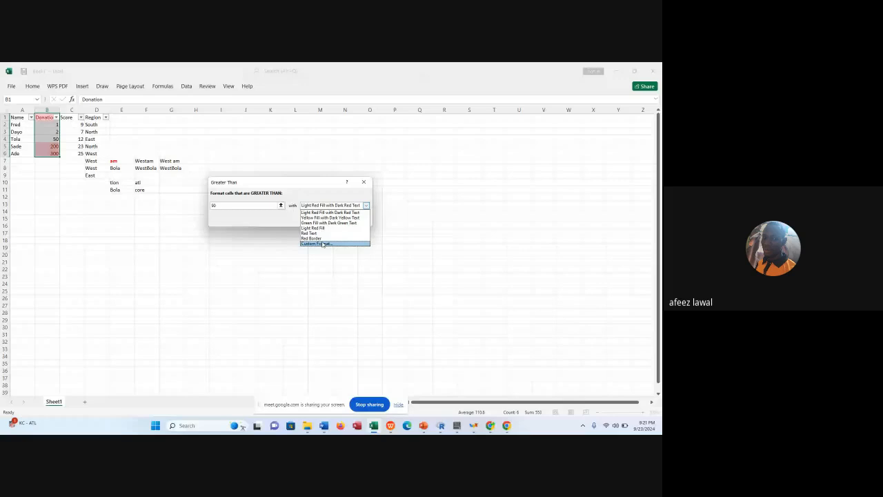
{"action": "left_click", "coordinate": [323, 243]}
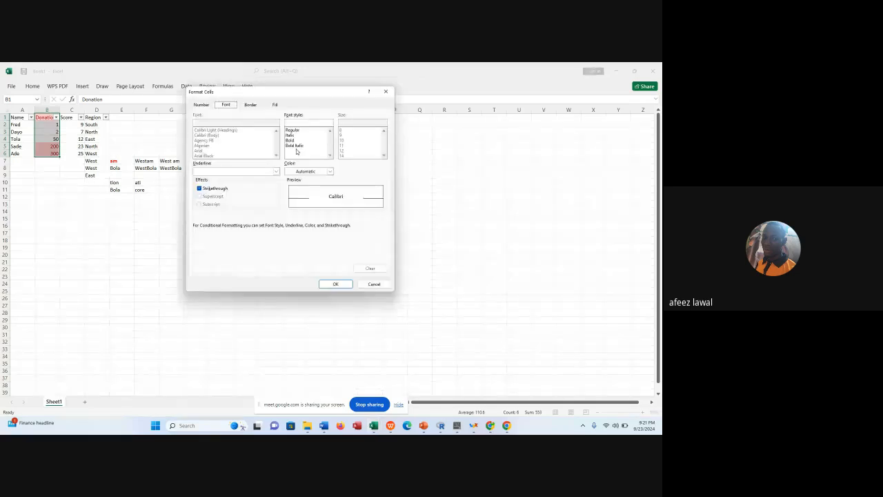
{"action": "left_click", "coordinate": [274, 104]}
{"action": "left_click", "coordinate": [226, 177]}
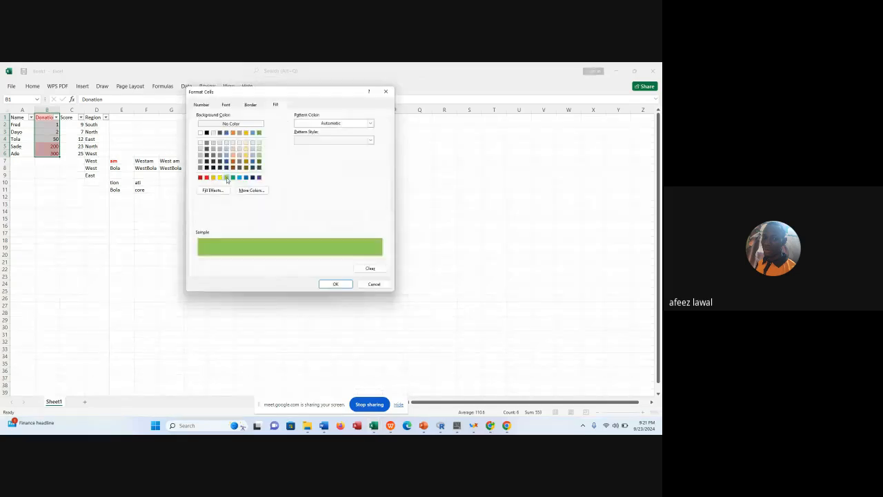
{"action": "left_click", "coordinate": [334, 284]}
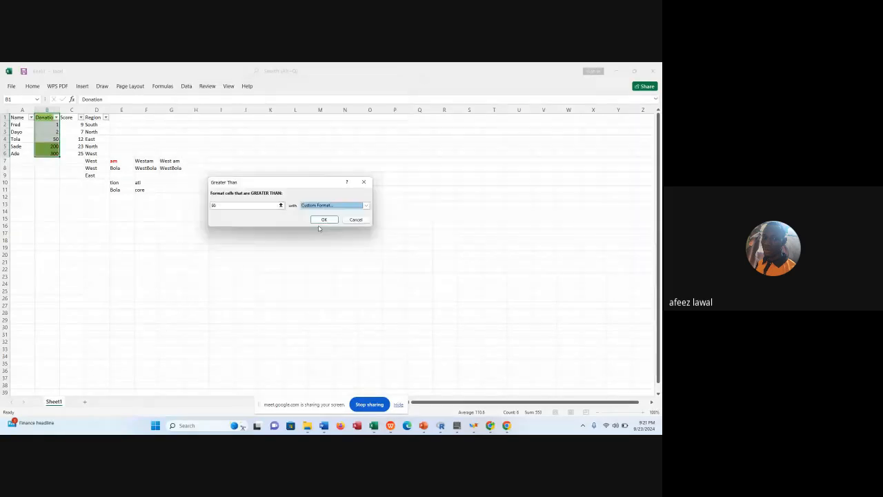
{"action": "left_click", "coordinate": [321, 220]}
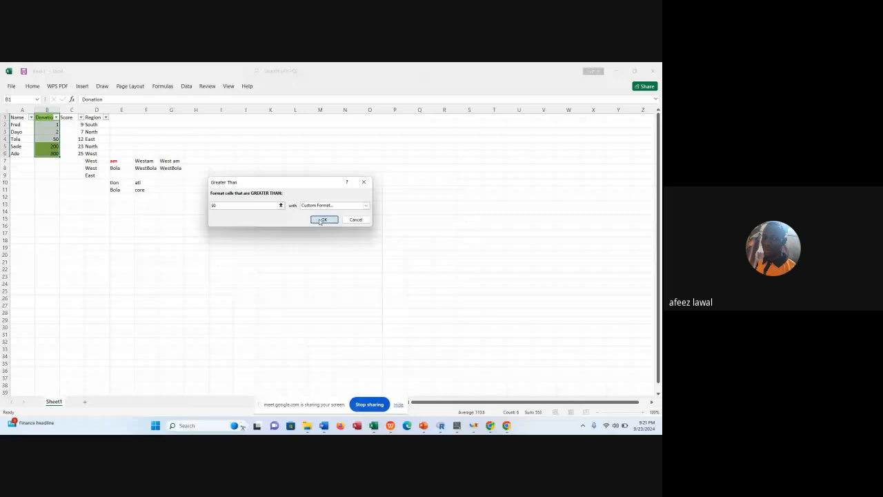
{"action": "left_click", "coordinate": [320, 220]}
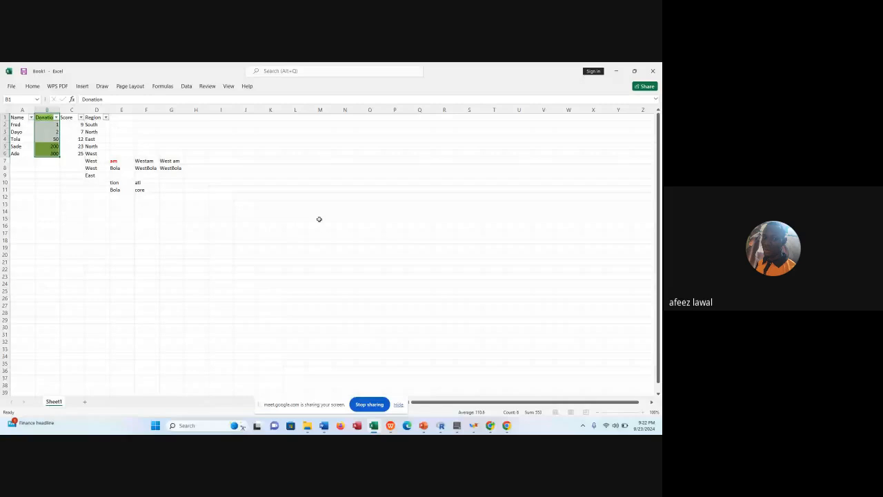
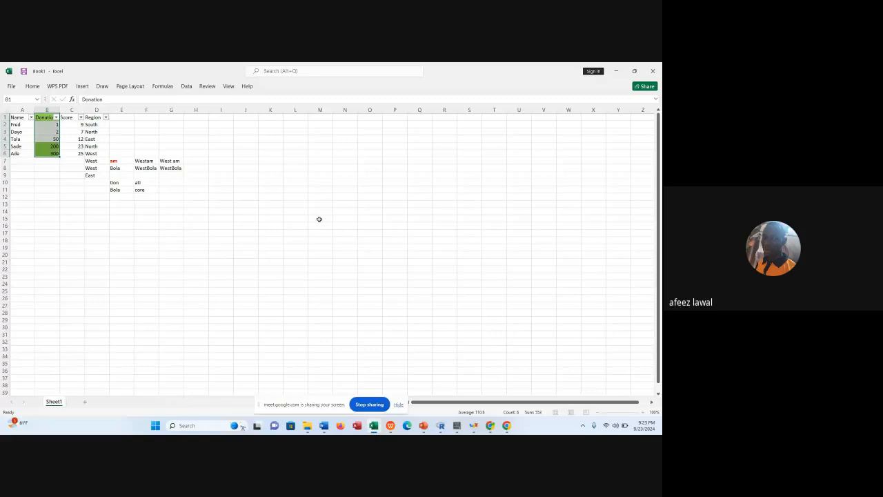
Browse the currency symbols of the Accounting number format down to the naira entries, and close the dialog without applying one.
{"action": "left_click", "coordinate": [246, 160]}
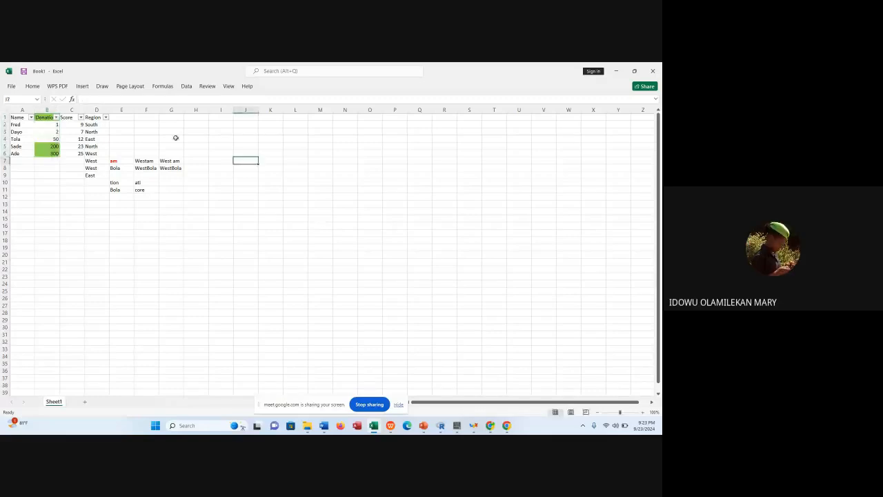
{"action": "left_click", "coordinate": [173, 138]}
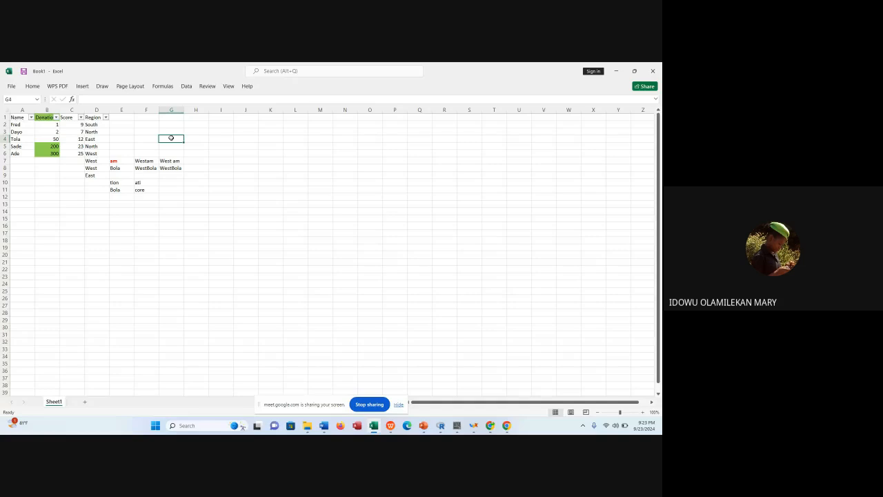
{"action": "left_click", "coordinate": [32, 86]}
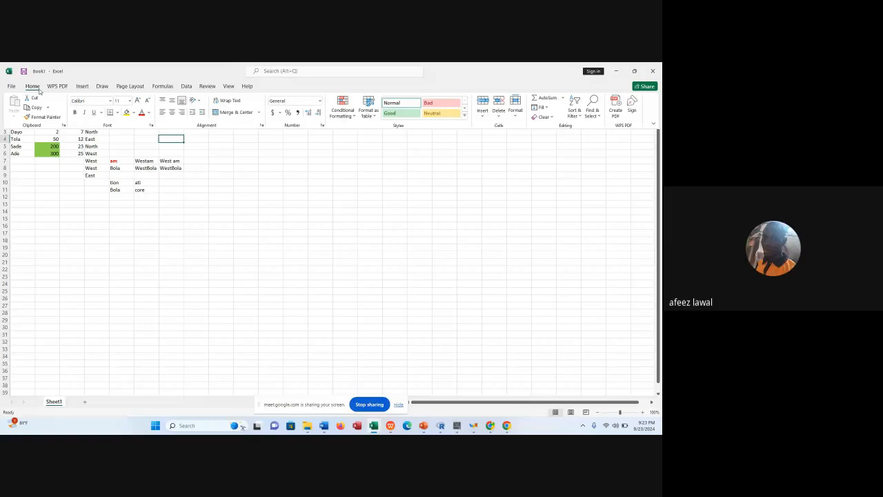
{"action": "left_click", "coordinate": [280, 115]}
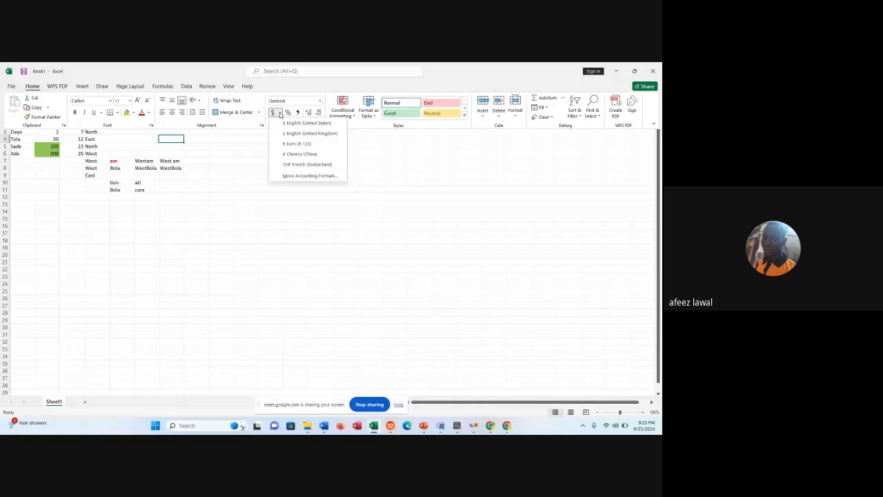
{"action": "left_click", "coordinate": [253, 171]}
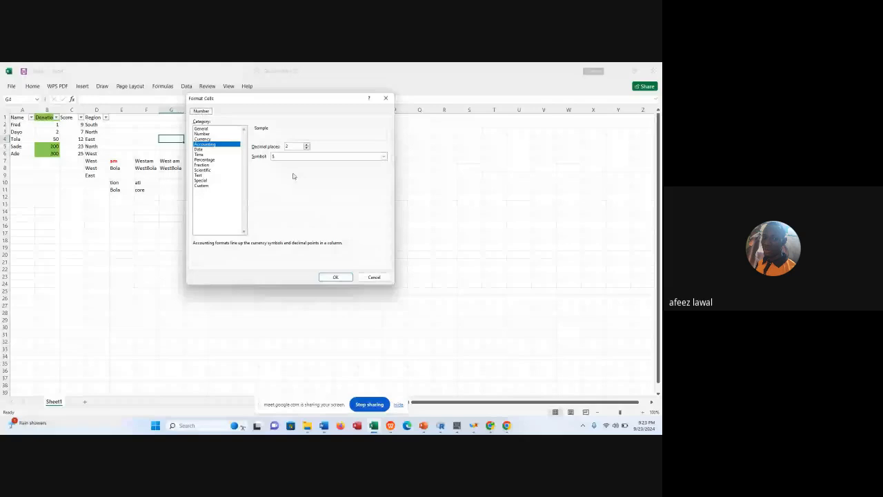
{"action": "left_click", "coordinate": [383, 157]}
{"action": "left_click_drag", "start_coordinate": [384, 171], "coordinate": [385, 175]}
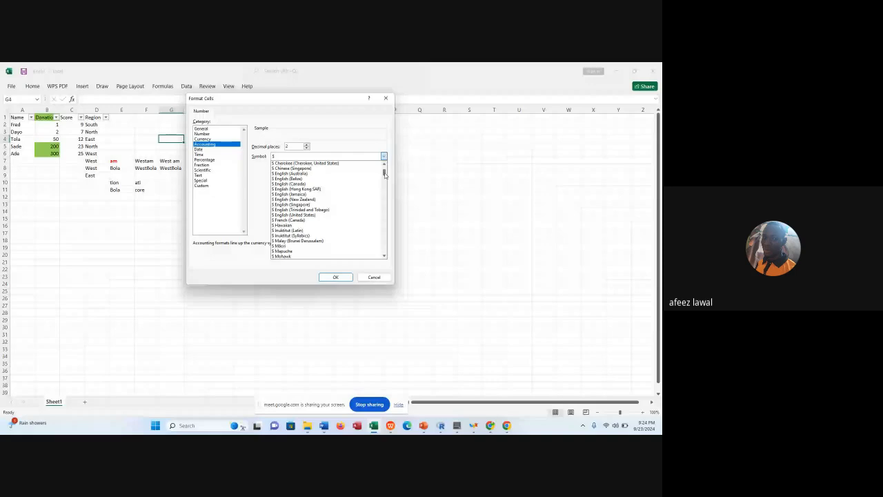
{"action": "scroll", "coordinate": [324, 185], "scroll_direction": "down", "scroll_amount": 5}
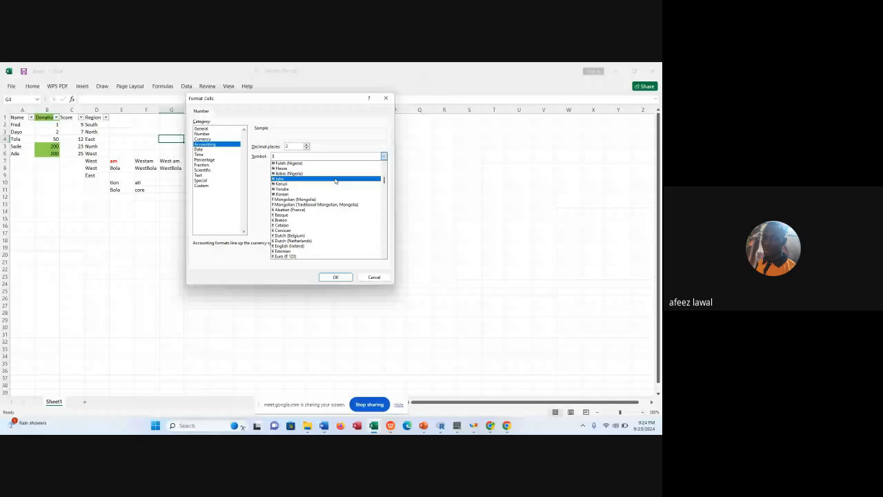
{"action": "left_click", "coordinate": [376, 275]}
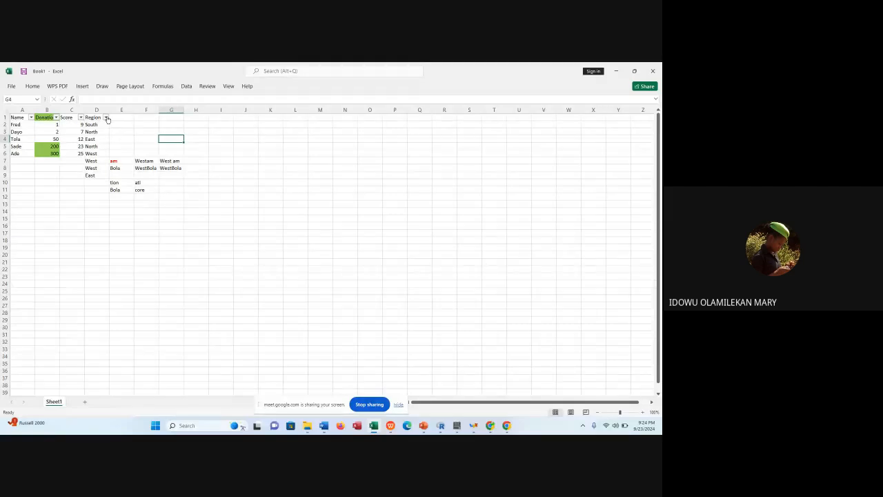
Examine the filter options of the Region column and keep all regions selected.
{"action": "left_click", "coordinate": [106, 118]}
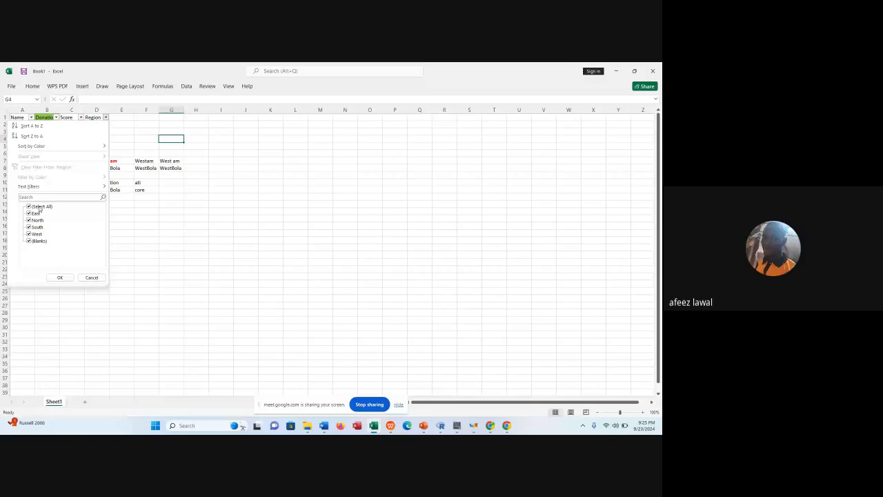
{"action": "left_click", "coordinate": [45, 198]}
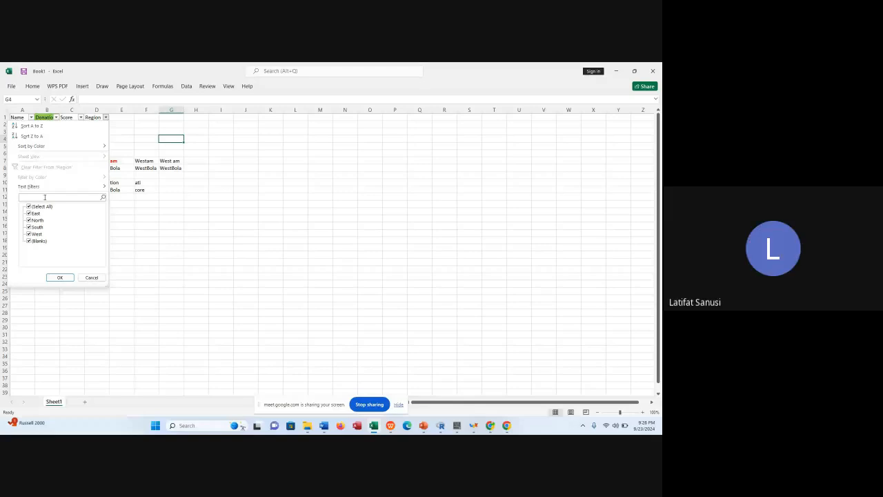
{"action": "left_click", "coordinate": [60, 277]}
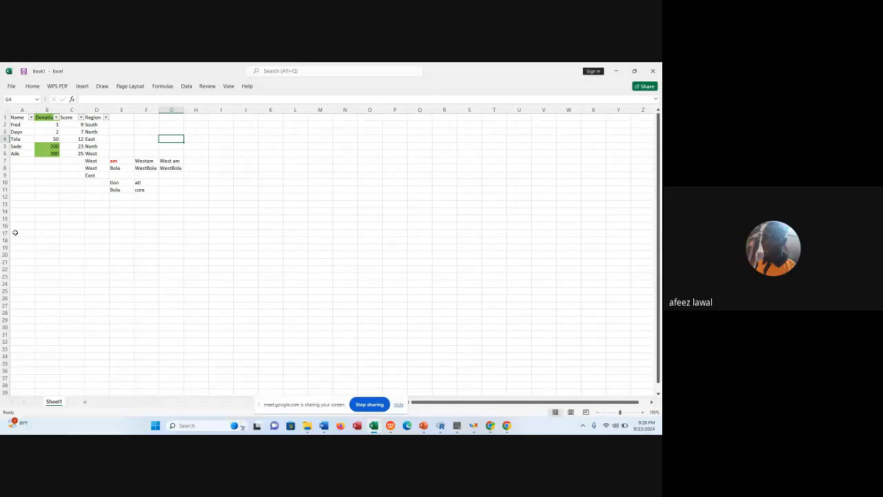
Start a Less Than highlight rule for the Score cells C1:C6.
{"action": "left_click", "coordinate": [76, 139]}
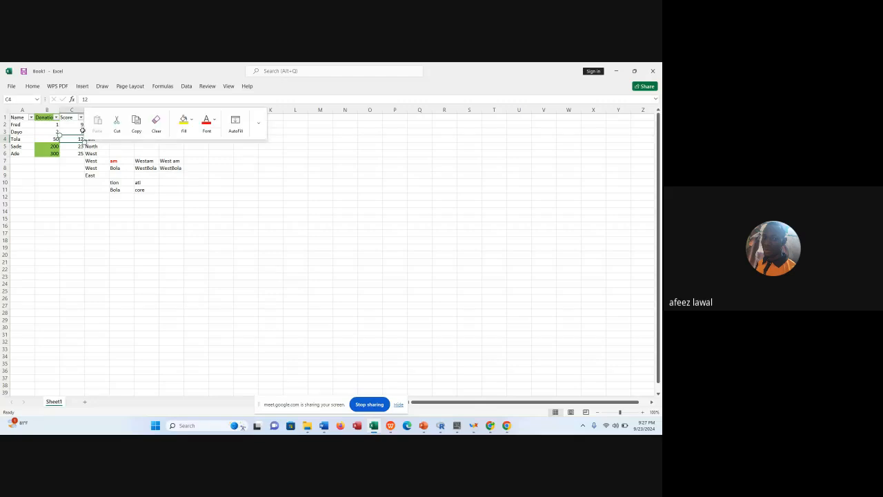
{"action": "left_click", "coordinate": [82, 154]}
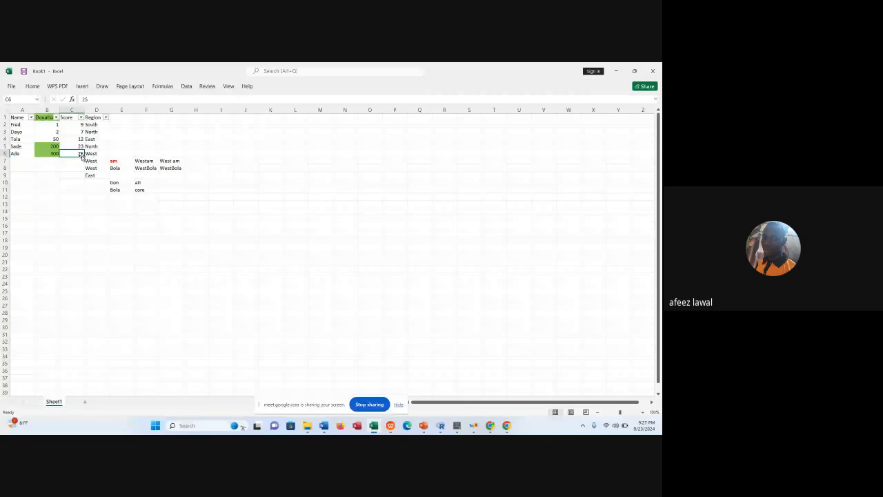
{"action": "left_click", "coordinate": [71, 117]}
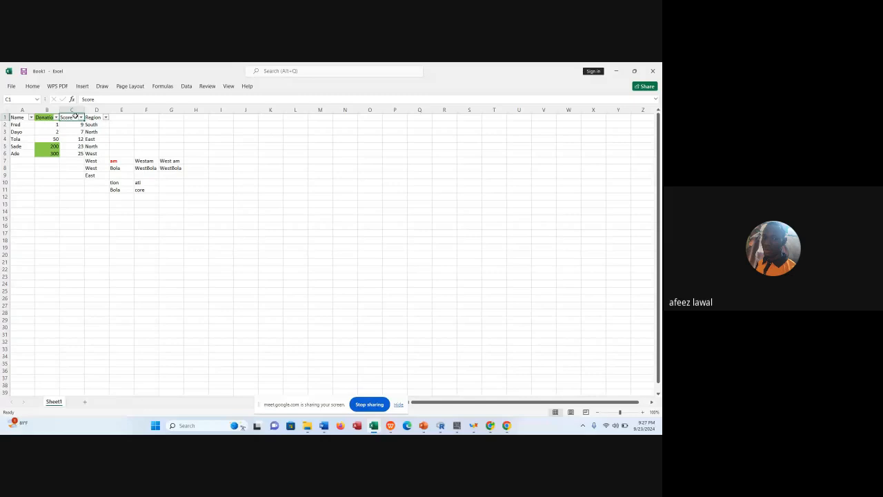
{"action": "left_click_drag", "start_coordinate": [75, 116], "coordinate": [80, 154]}
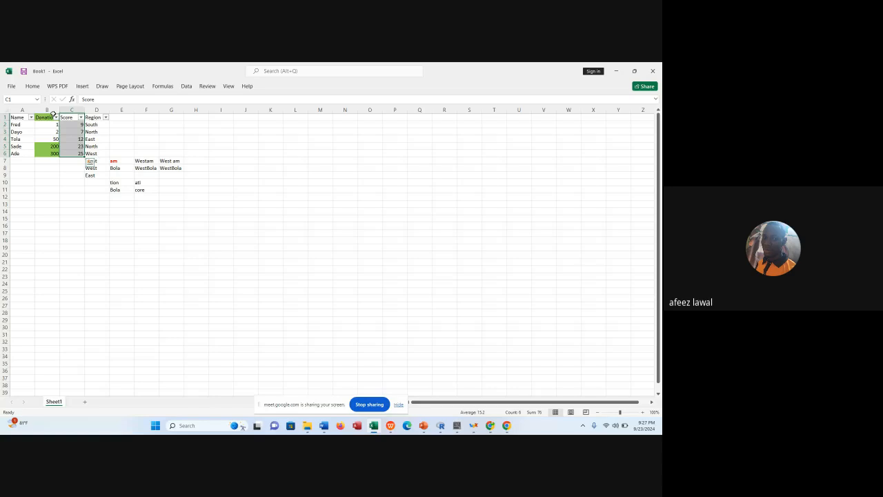
{"action": "left_click", "coordinate": [32, 86]}
{"action": "left_click", "coordinate": [353, 113]}
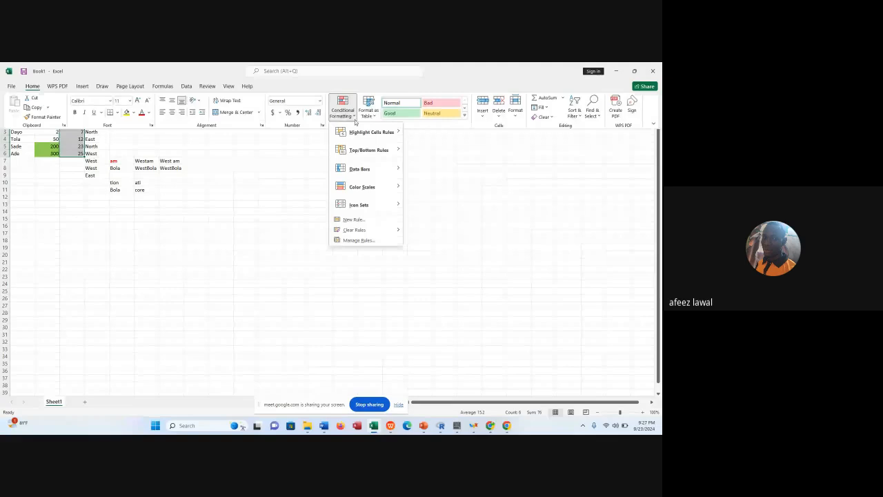
{"action": "mouse_move", "coordinate": [384, 135]}
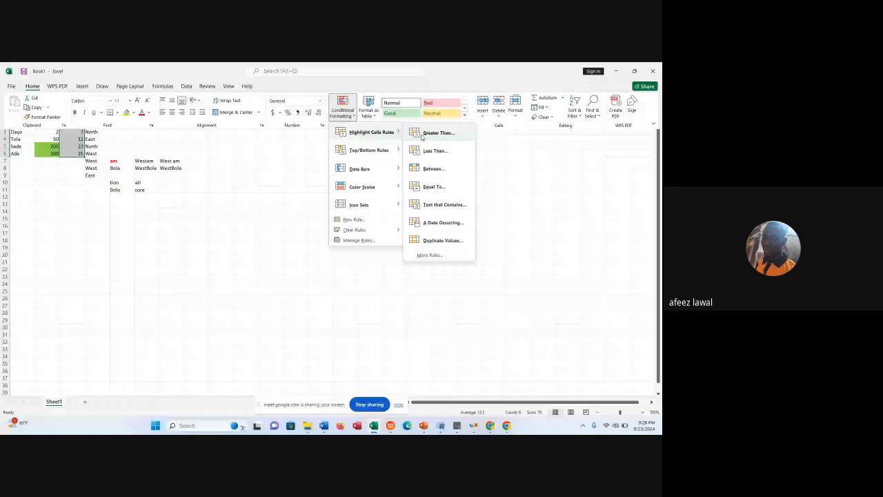
{"action": "left_click", "coordinate": [435, 150]}
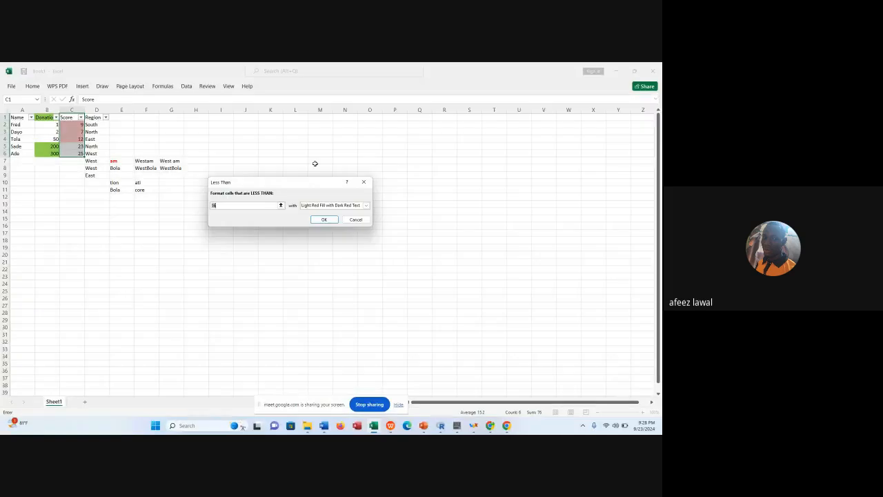
Set the Less Than rule's threshold to 10 and apply it with Light Red Fill.
{"action": "left_click", "coordinate": [231, 203]}
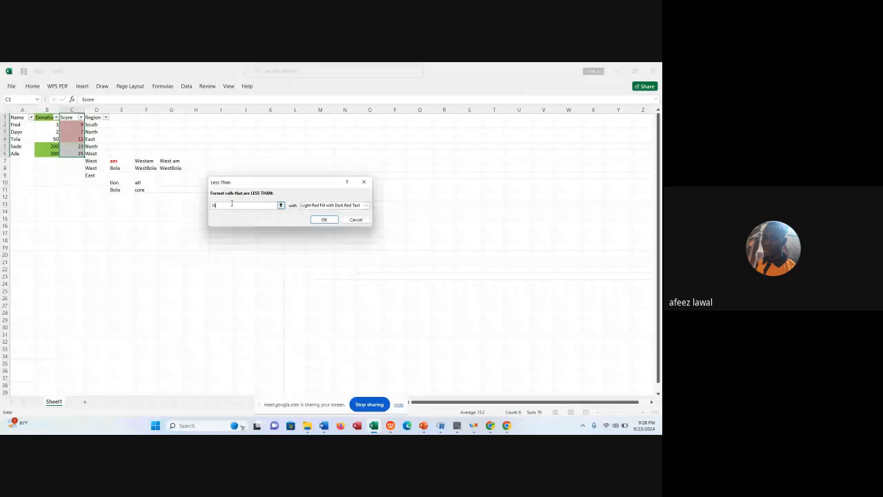
{"action": "key", "text": "BackSpace"}
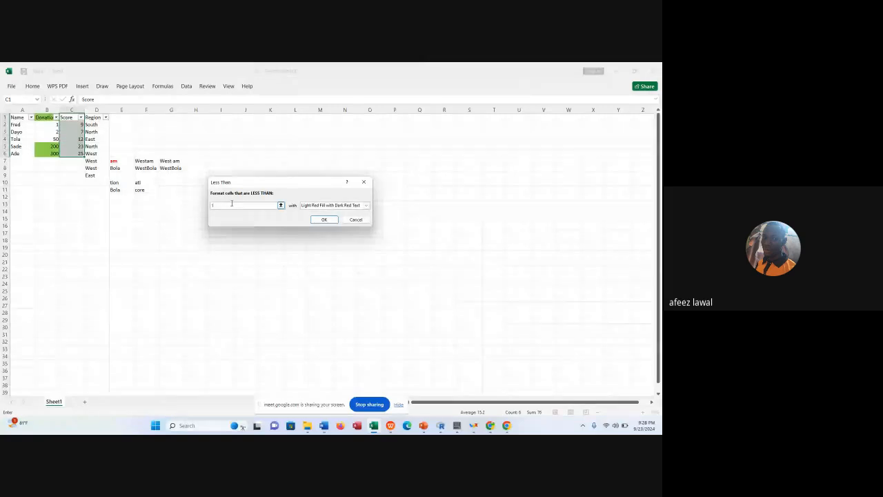
{"action": "type", "text": "2"}
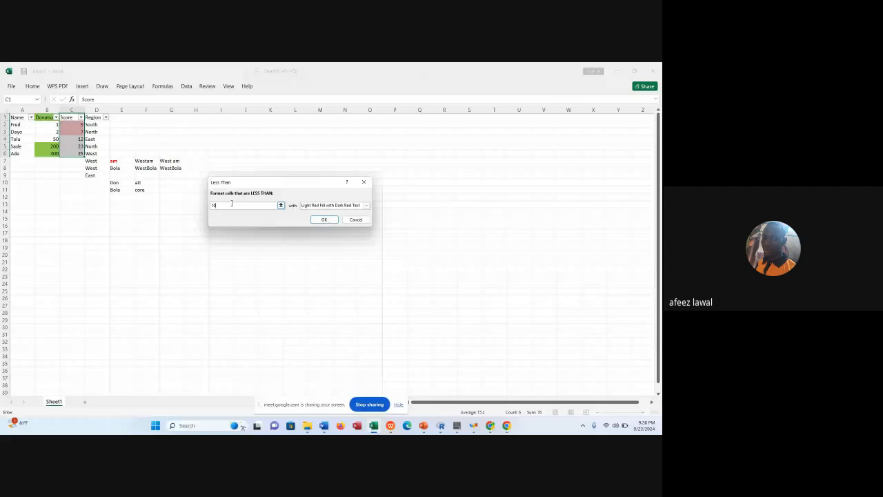
{"action": "left_click", "coordinate": [366, 206]}
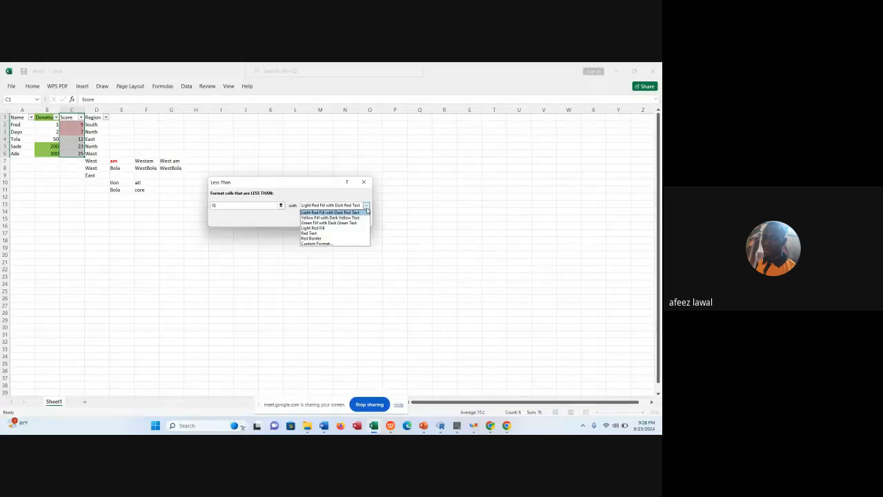
{"action": "left_click", "coordinate": [330, 229]}
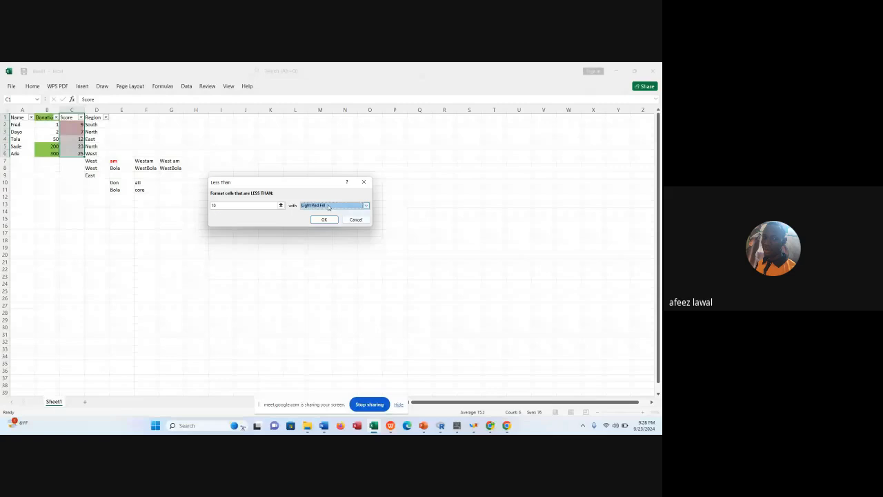
{"action": "left_click", "coordinate": [324, 219]}
Apply another Less Than highlight rule to the Score cells C1:C6 with a custom format that has a blue fill.
{"action": "left_click", "coordinate": [33, 86]}
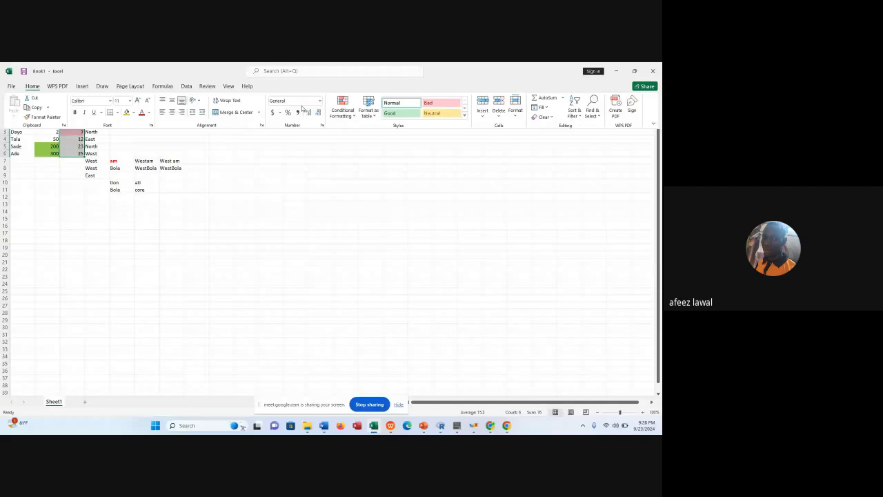
{"action": "left_click", "coordinate": [343, 114]}
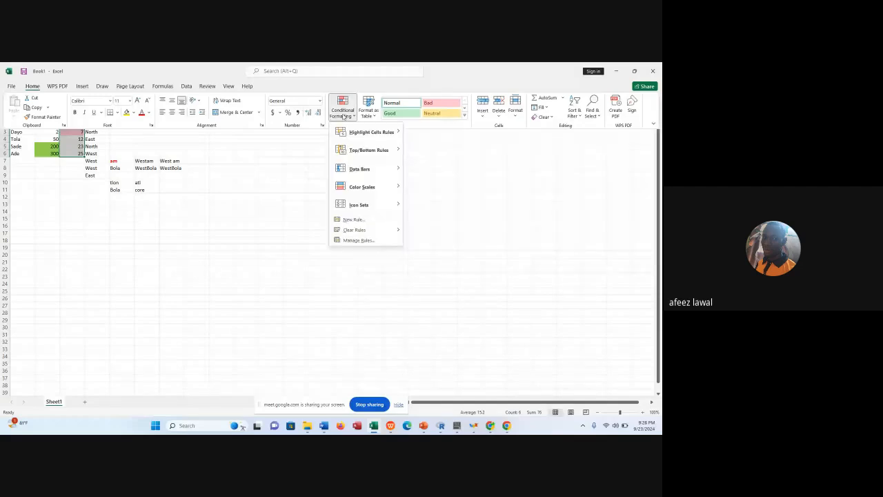
{"action": "left_click", "coordinate": [425, 156]}
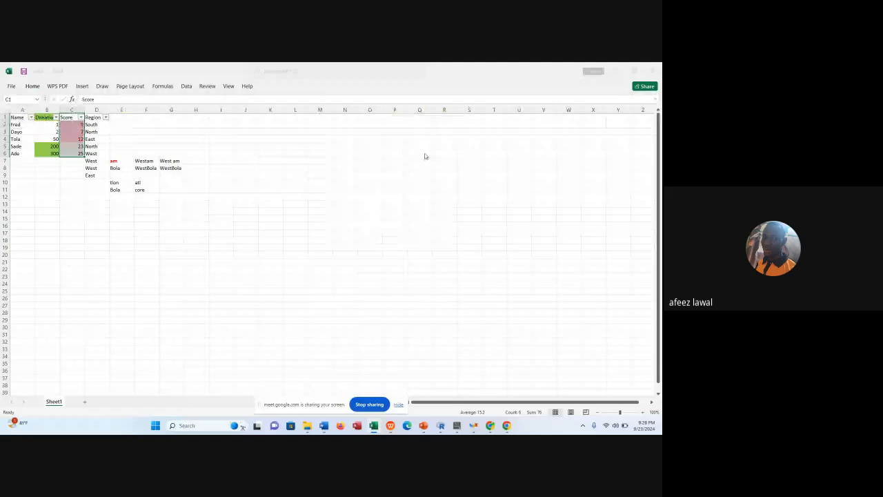
{"action": "key", "text": "ctrl+1"}
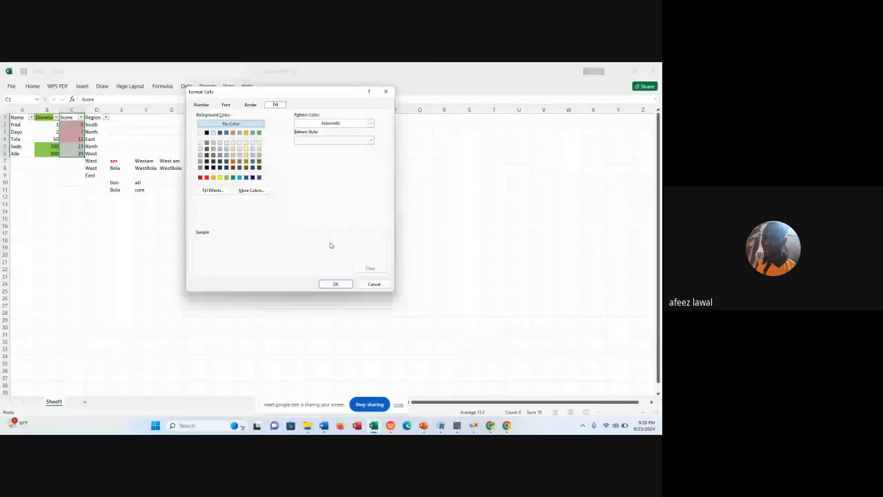
{"action": "left_click", "coordinate": [233, 142]}
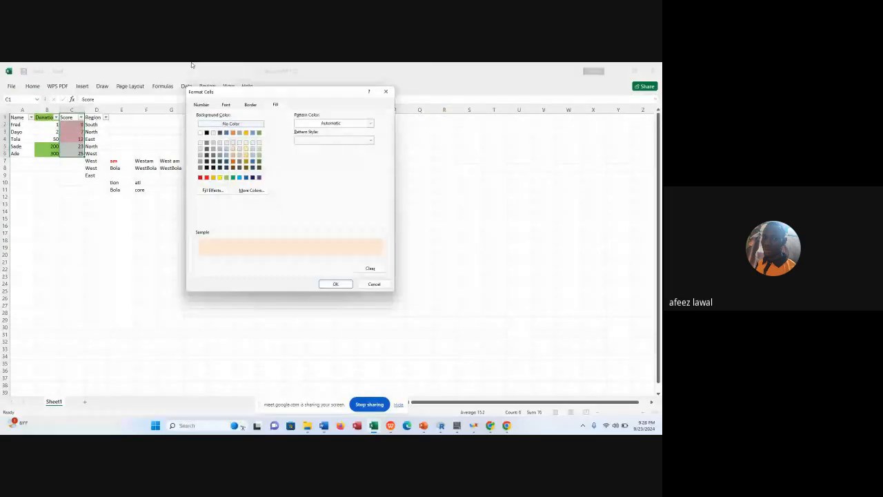
{"action": "left_click", "coordinate": [268, 105]}
{"action": "double_click", "coordinate": [225, 133]}
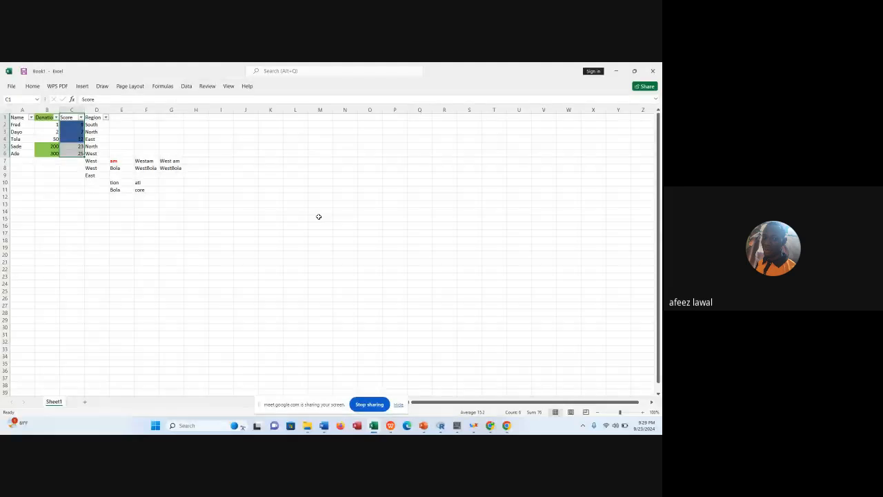